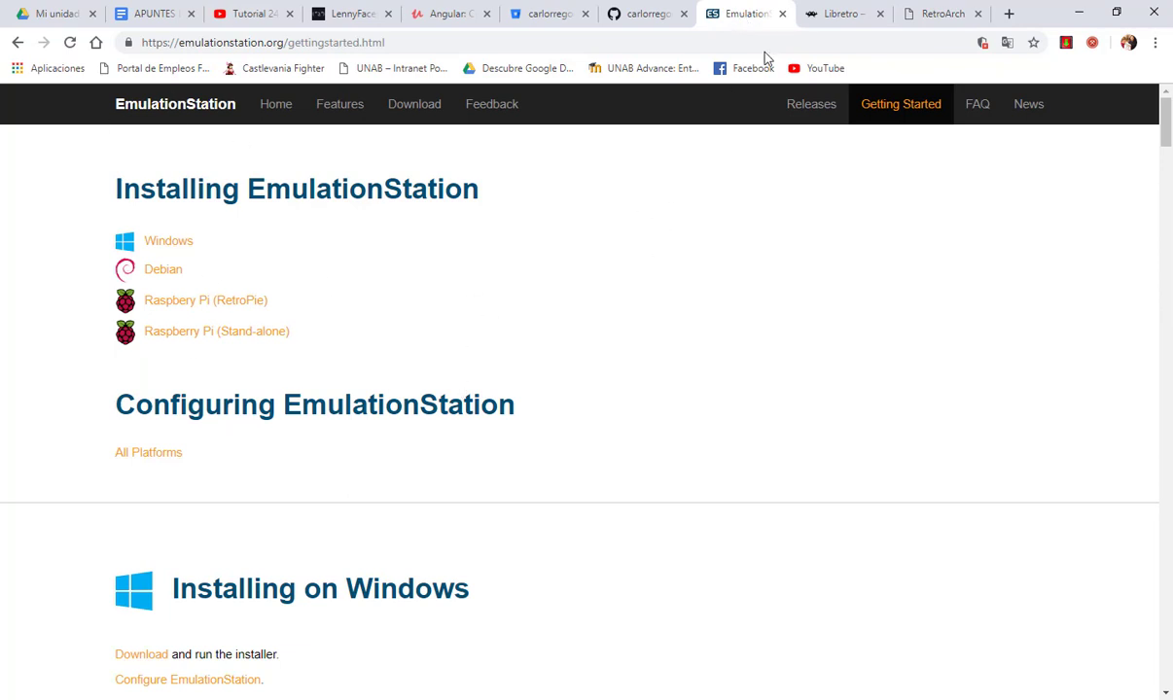
Review RetroArch's supported platforms and Windows download options, reaching the list through the Libretro site's downloads page.
click(929, 14)
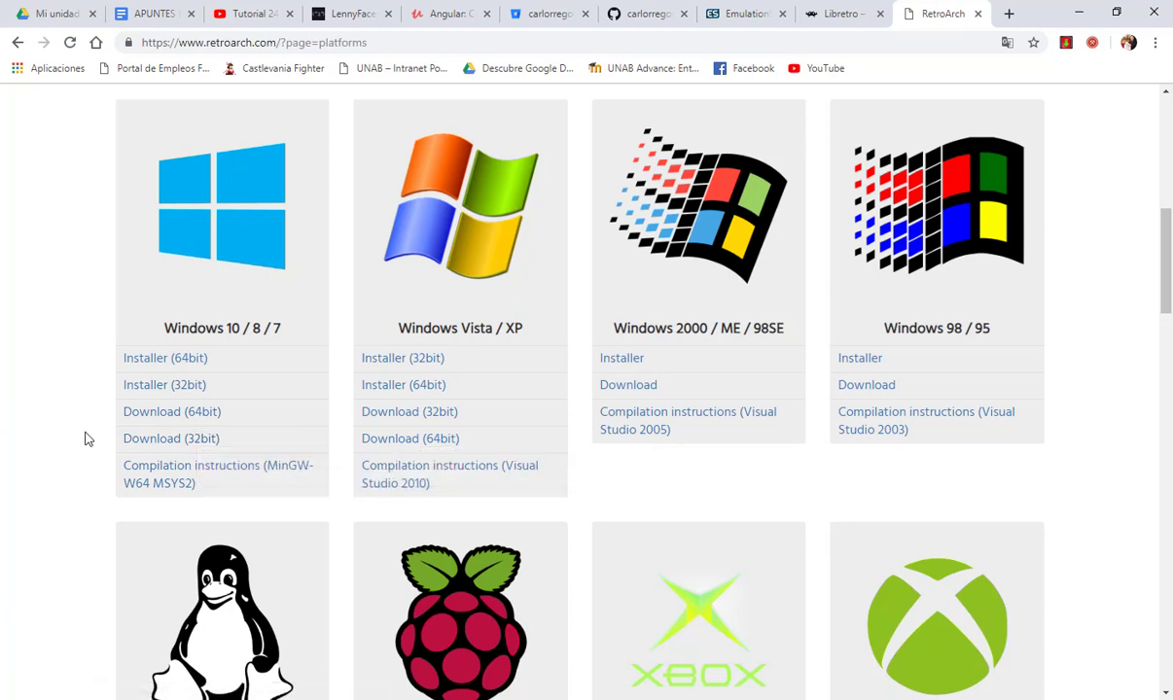
click(836, 13)
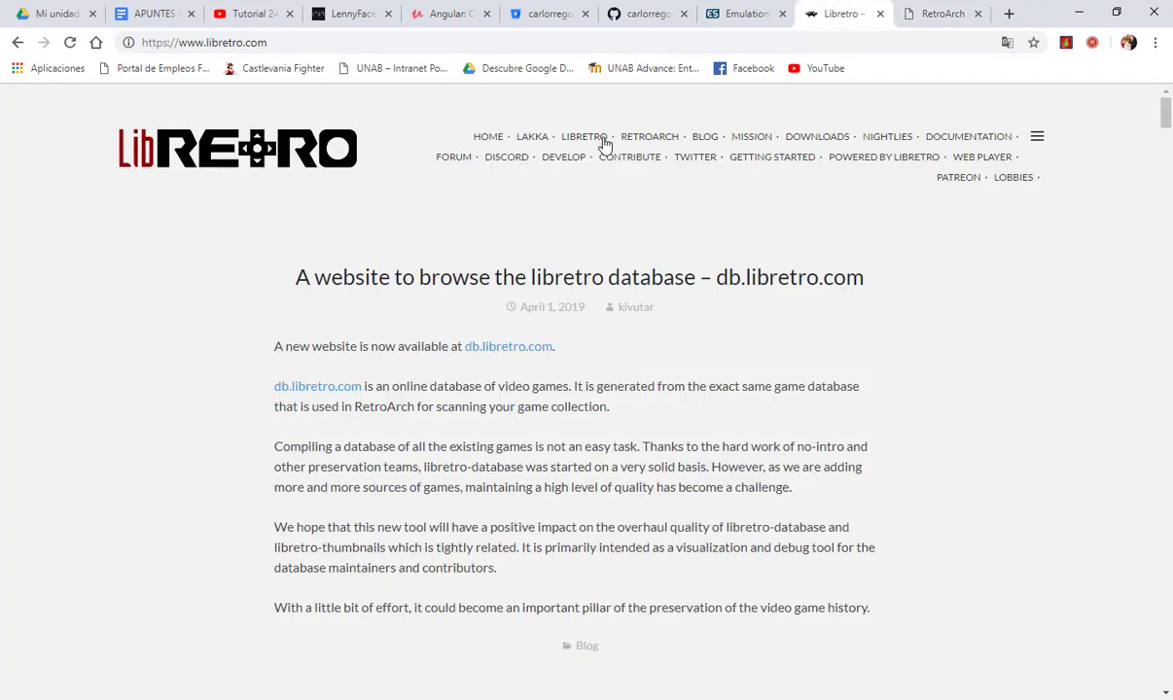
click(822, 139)
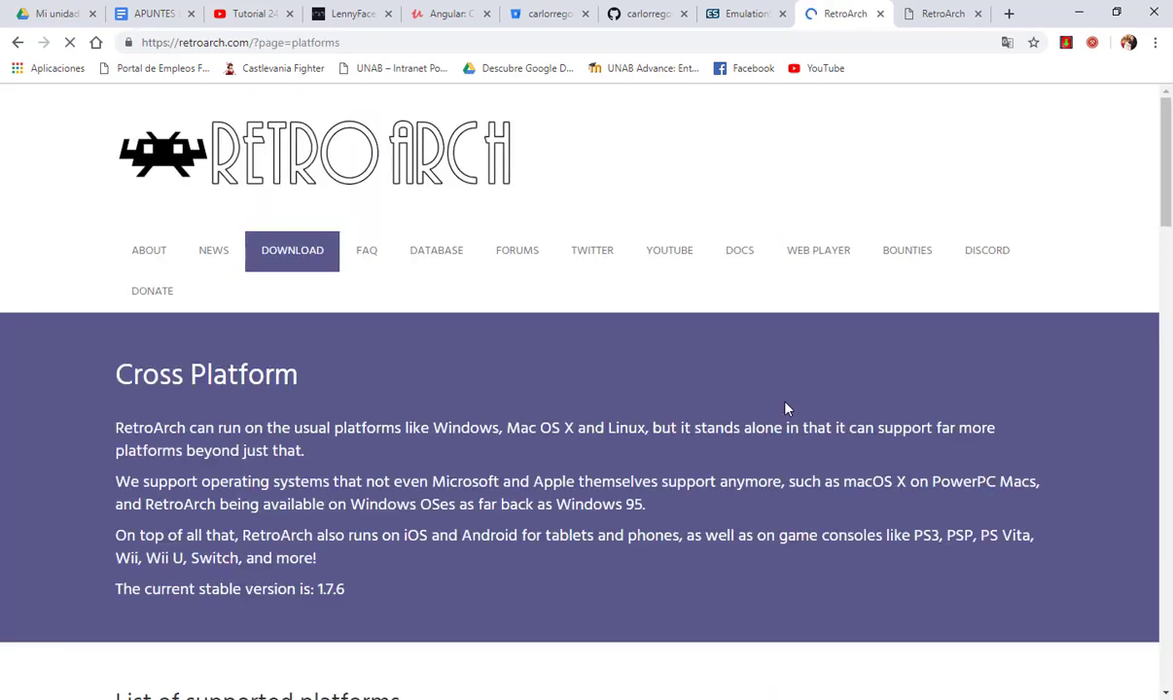
scroll(402, 389, down, 9)
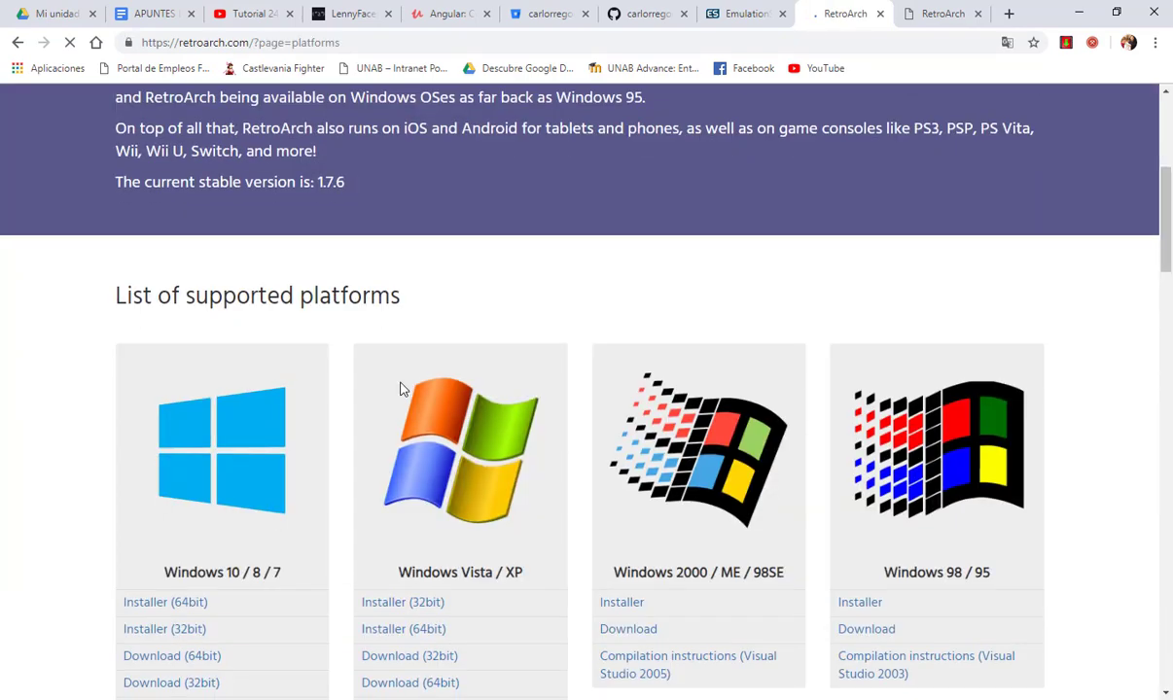
scroll(402, 389, down, 9)
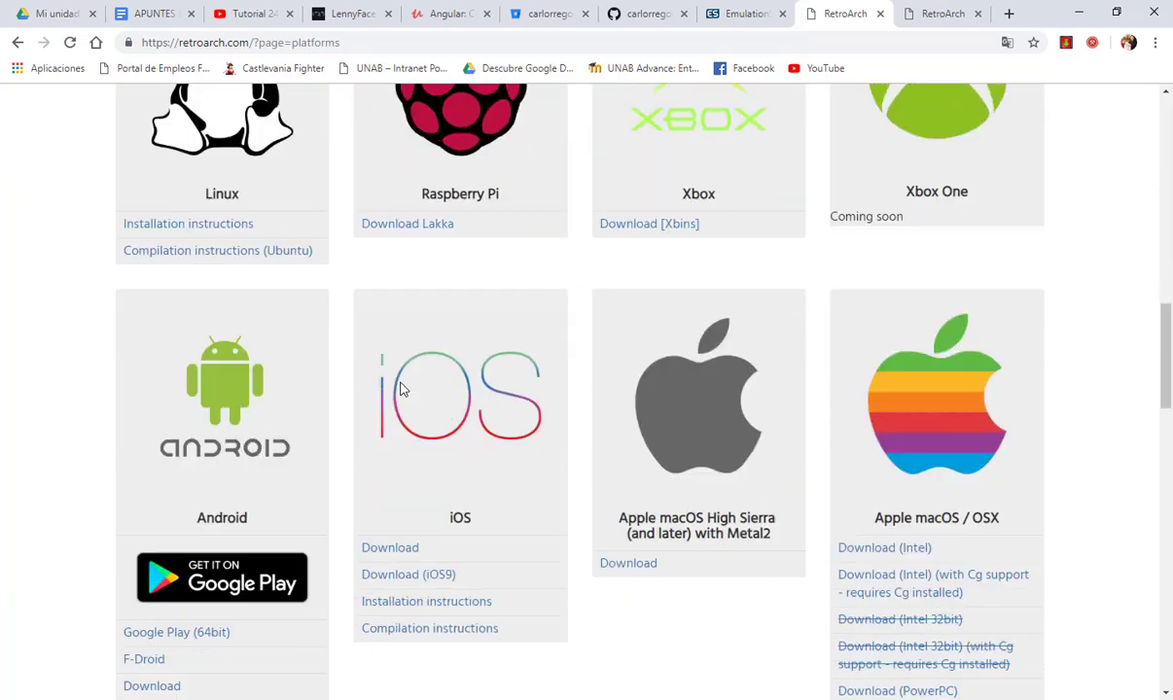
scroll(403, 389, up, 18)
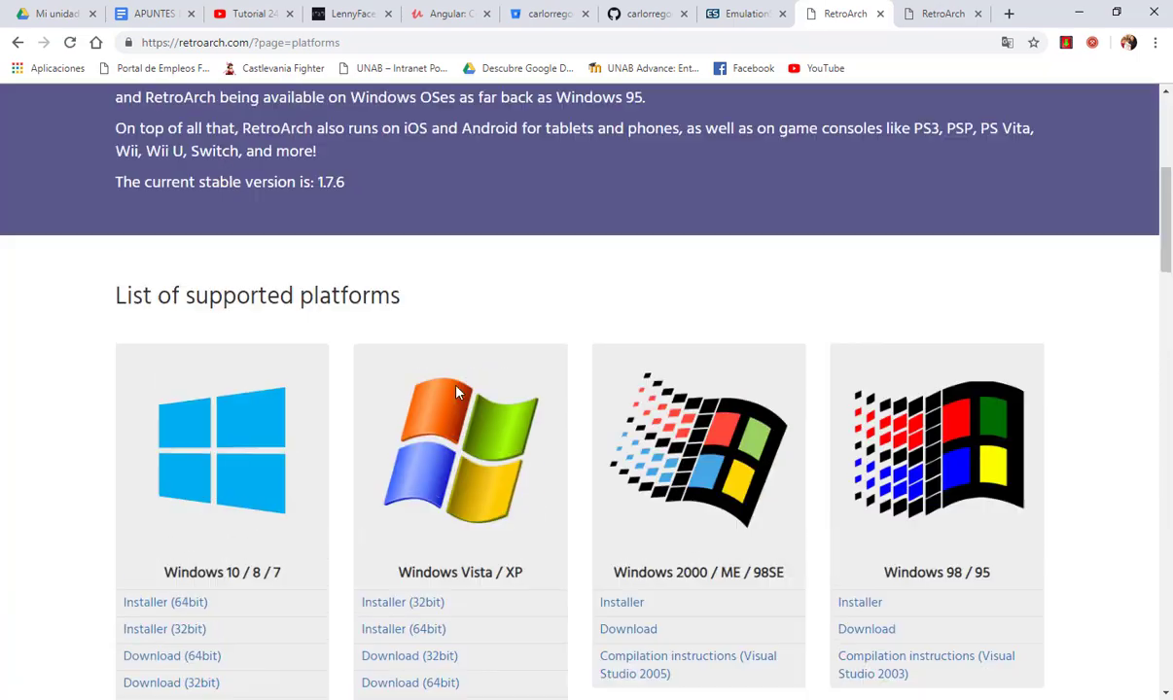
scroll(457, 392, down, 8)
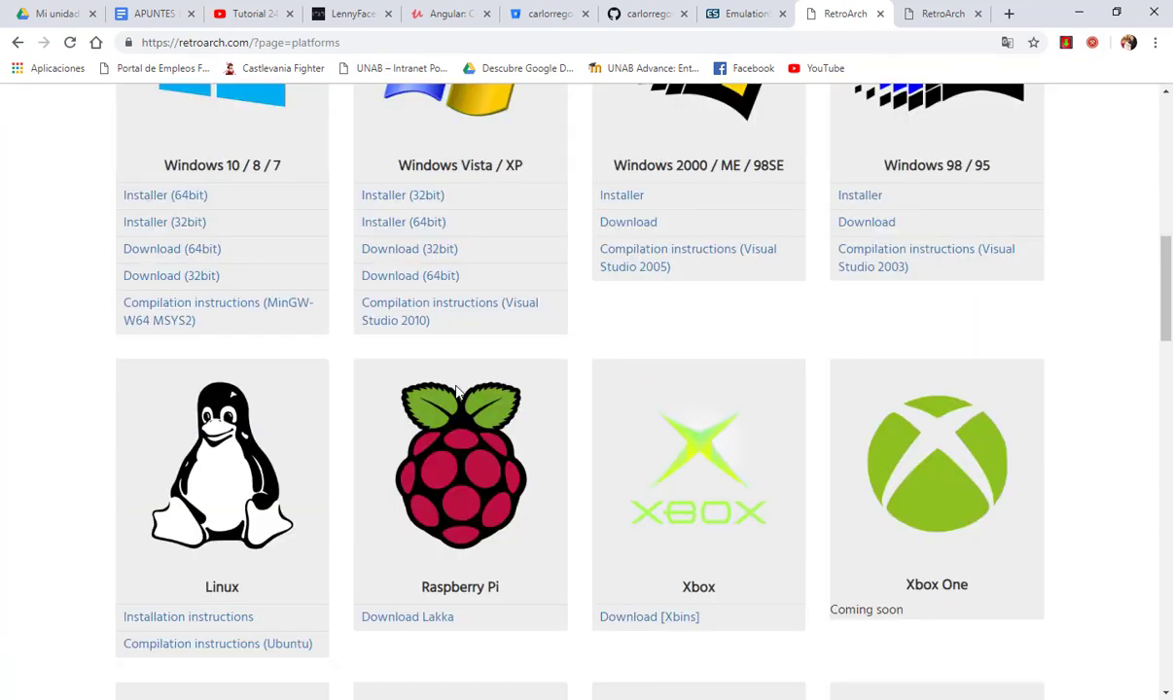
Return to the Libretro home page and look at its recent posts and comments sidebar.
click(18, 42)
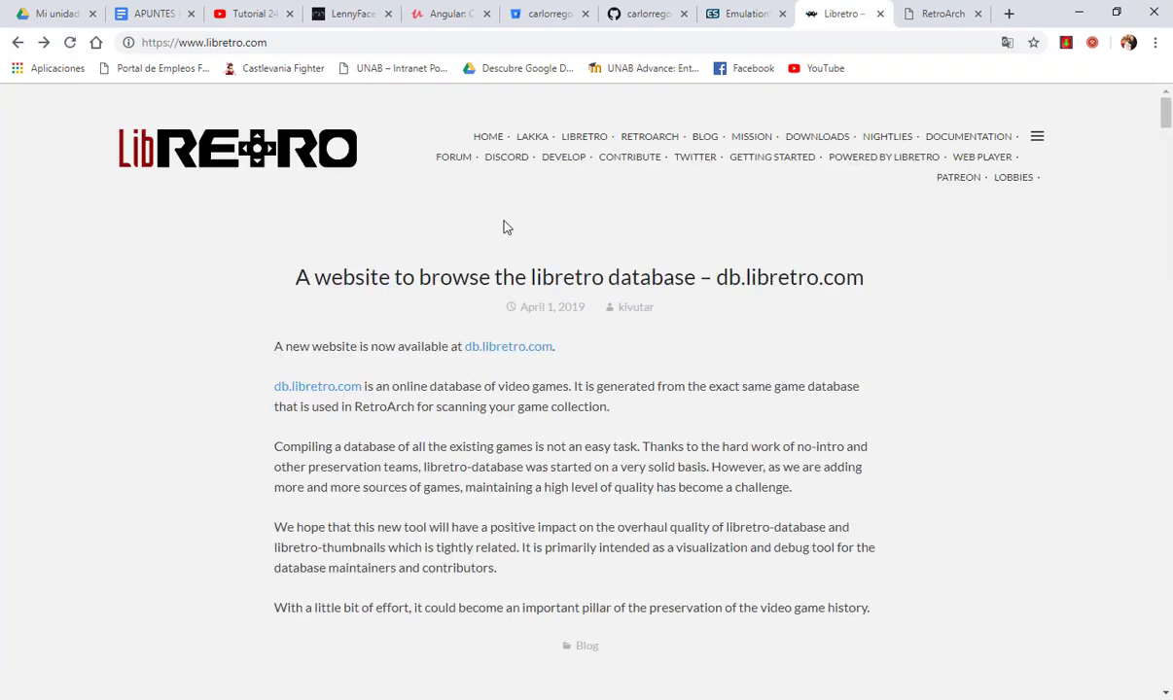
click(1037, 138)
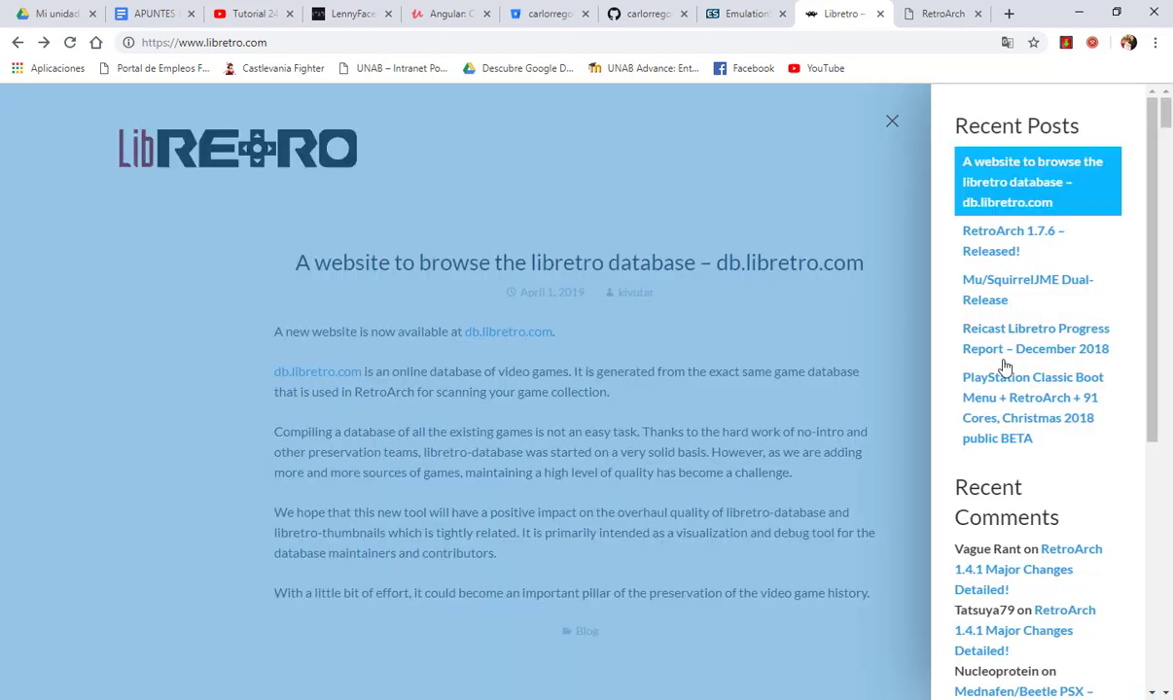
click(45, 328)
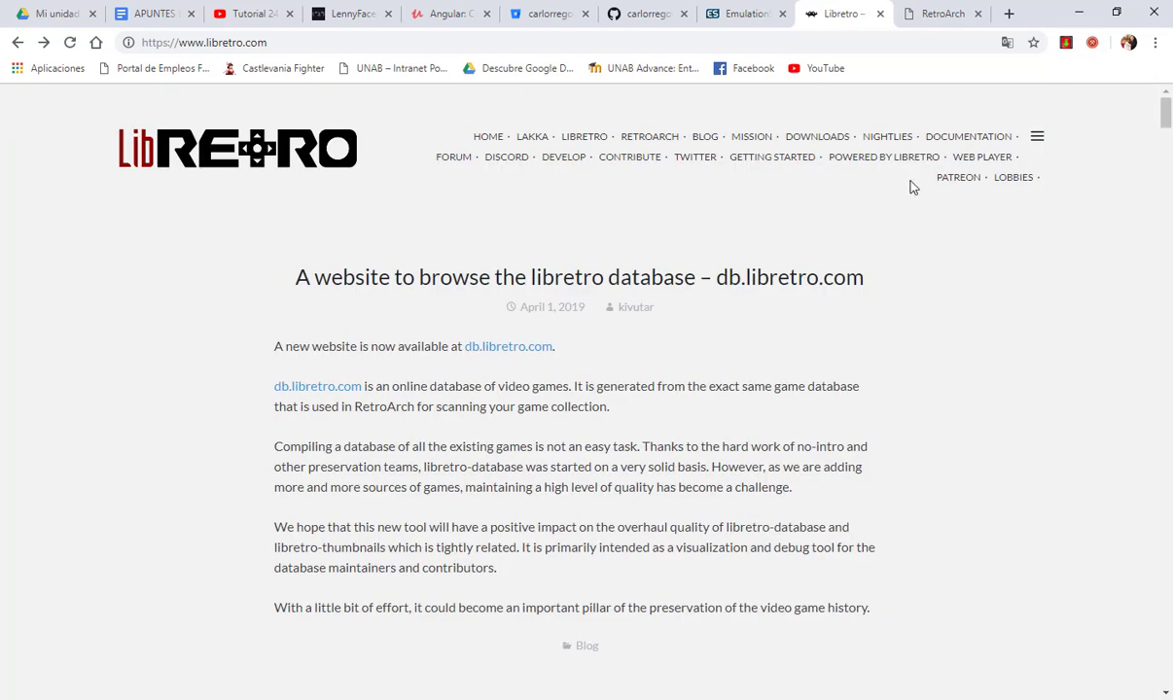
Switch to the emulationstation folder in File Explorer and select the installer emulationstation_win32_latest.exe.
mouse_move(167, 627)
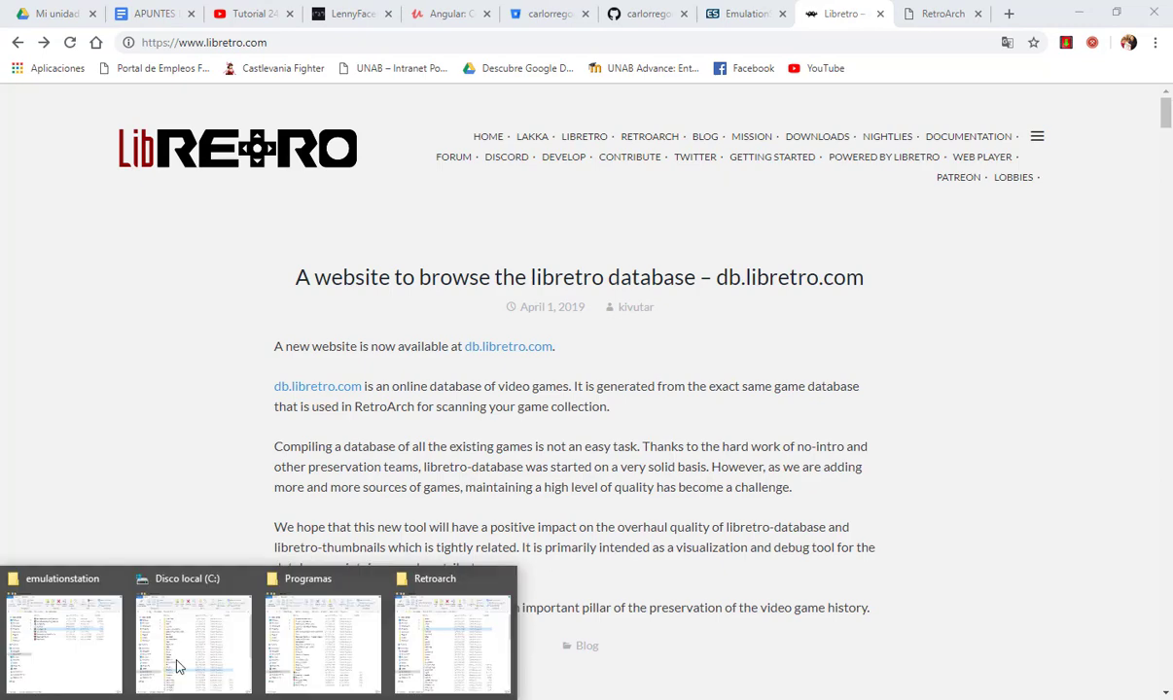
click(72, 592)
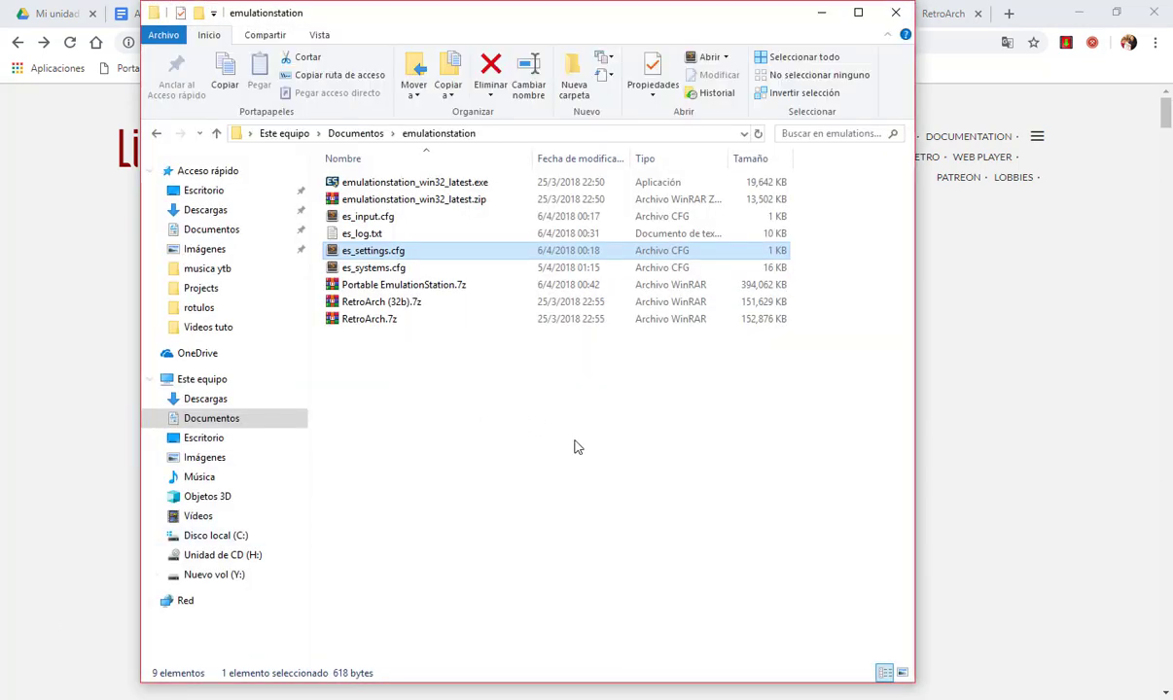
click(552, 463)
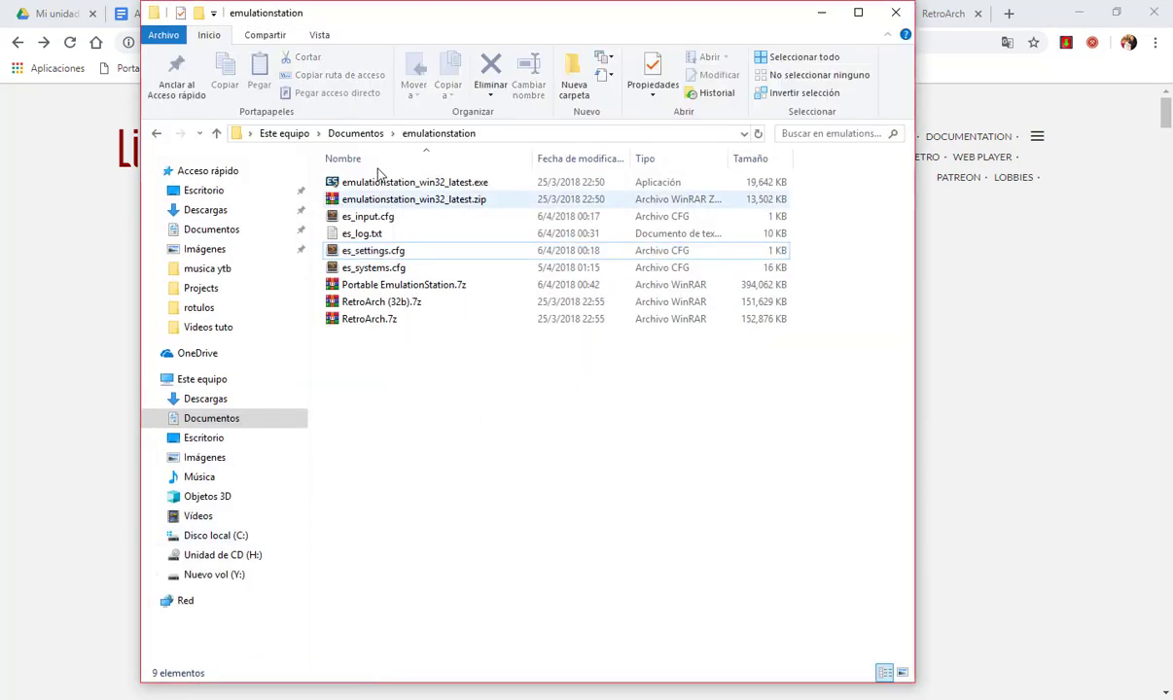
click(399, 201)
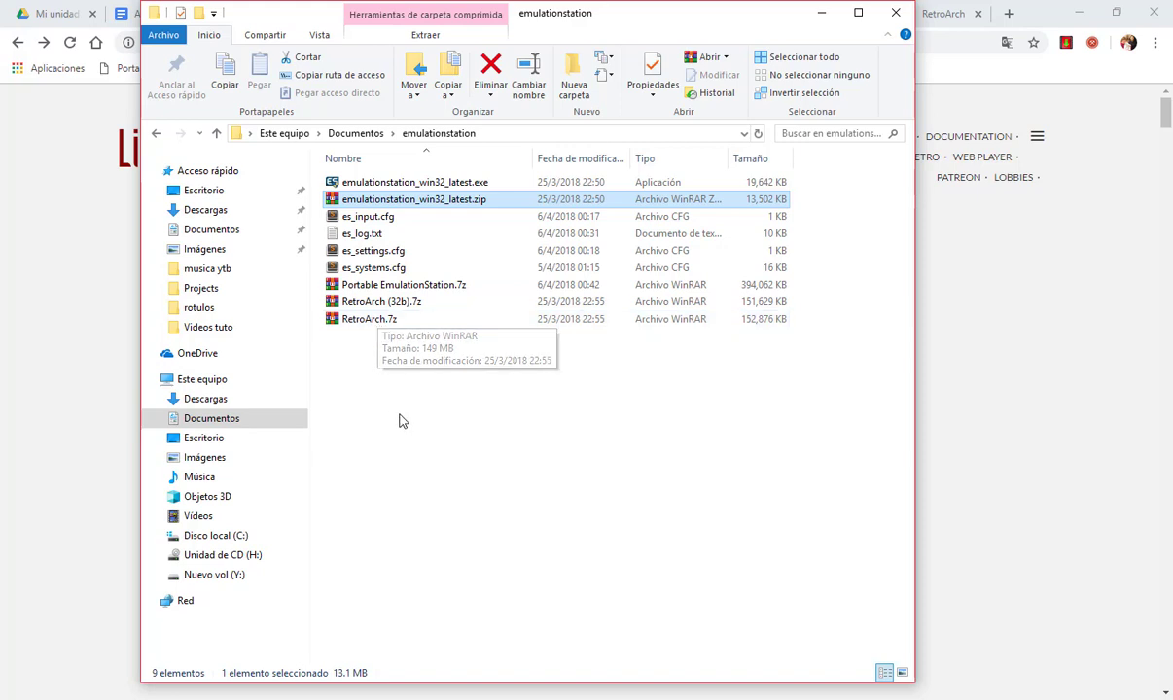
click(413, 185)
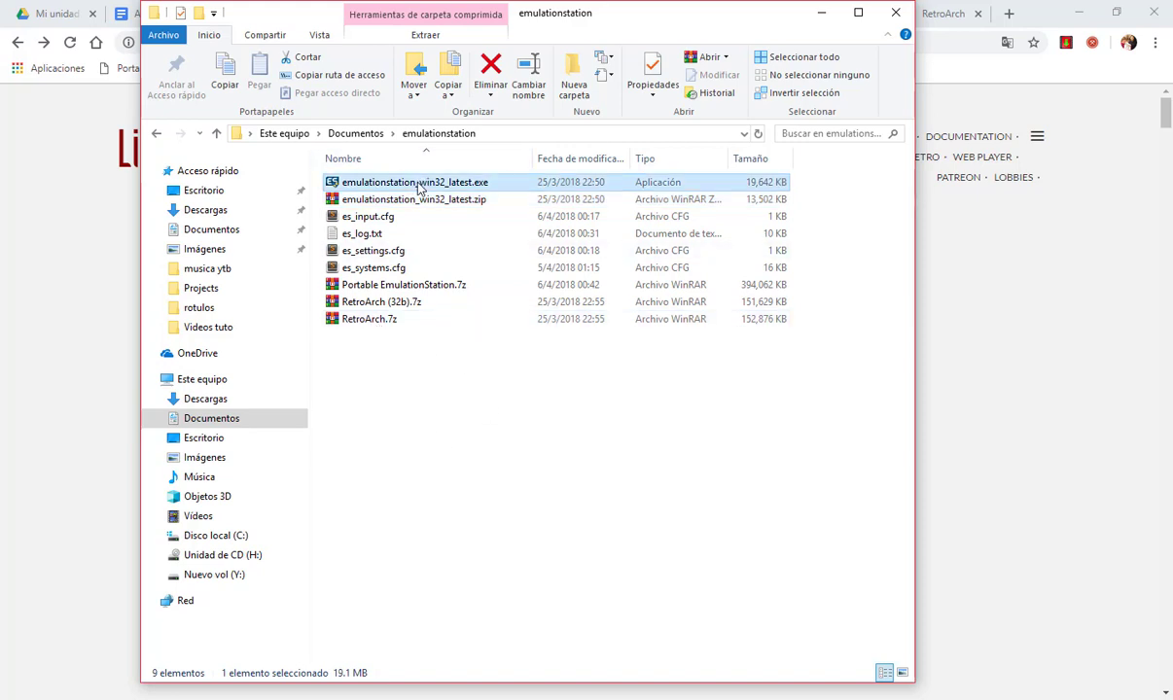
Run the installer, accept the license, and install EmulationStation with all components in C:\Program Files (x86)\EmulationStation.
double_click(399, 186)
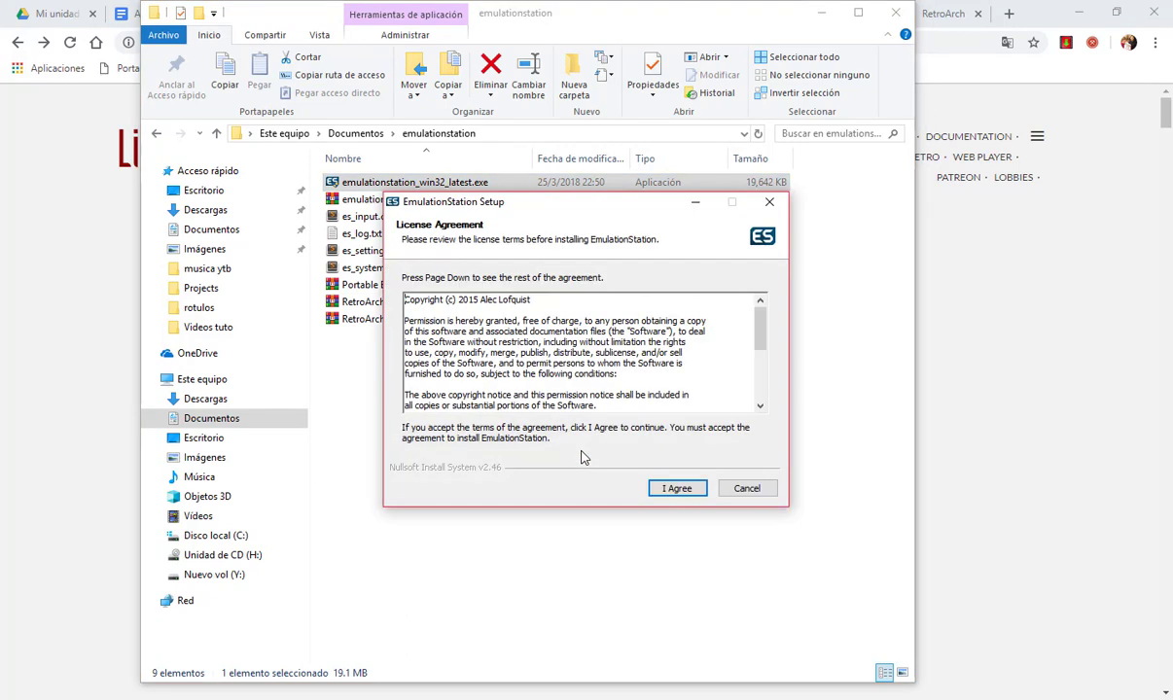
click(672, 489)
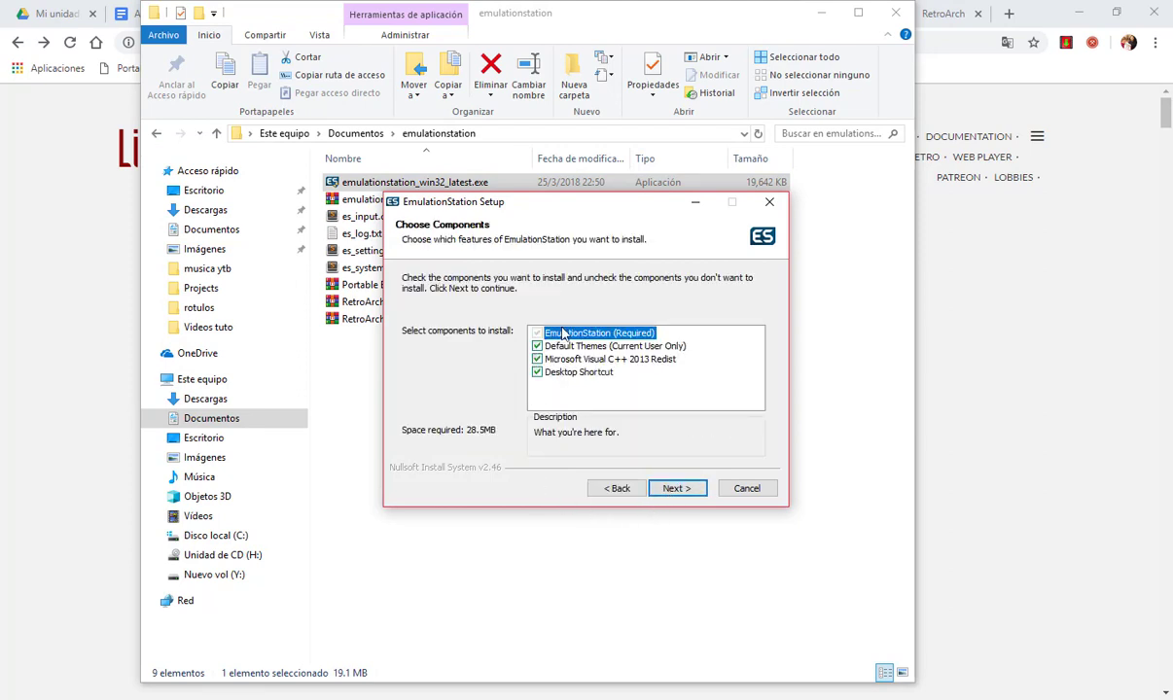
click(687, 489)
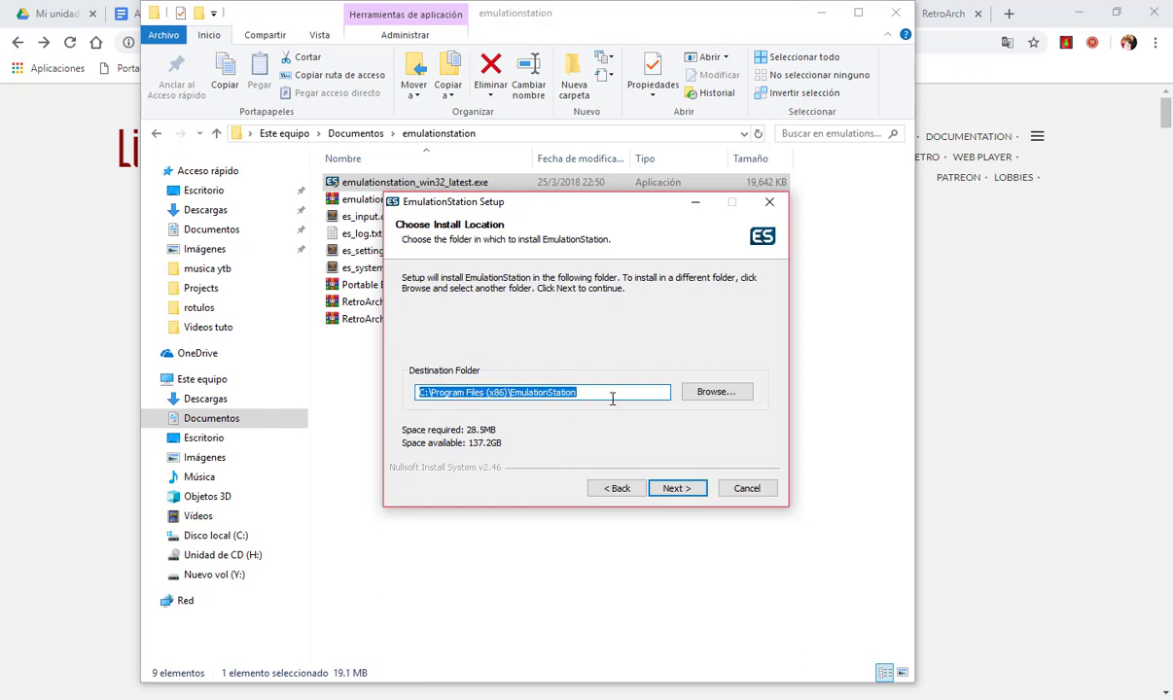
click(671, 488)
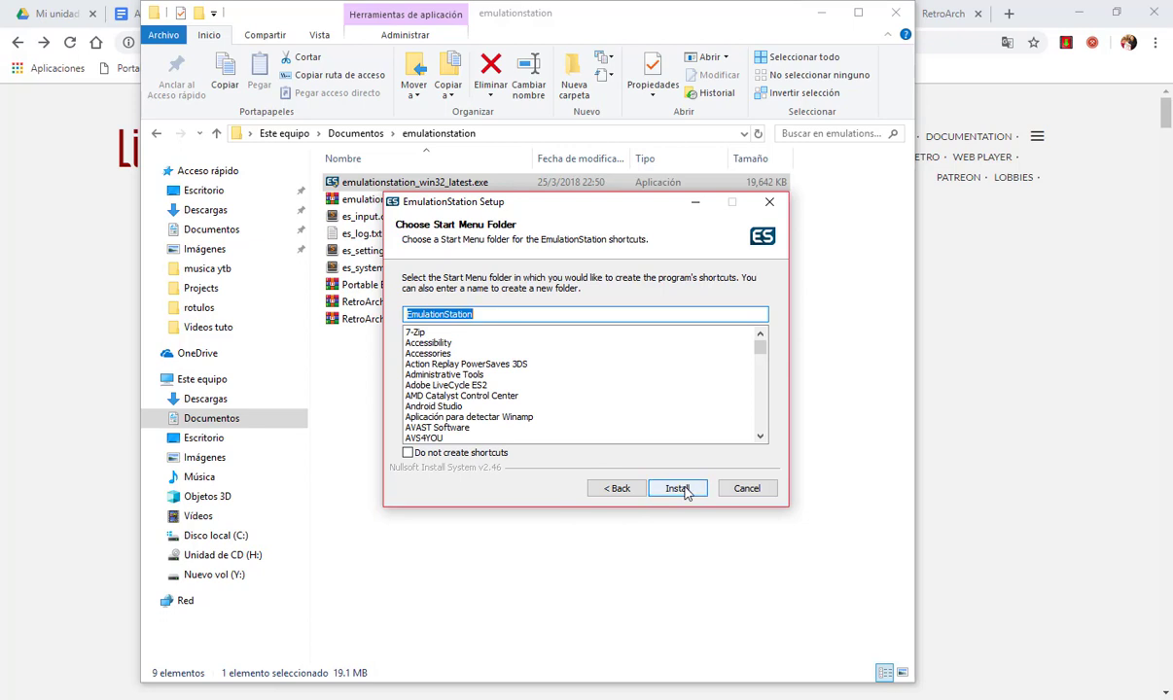
click(678, 489)
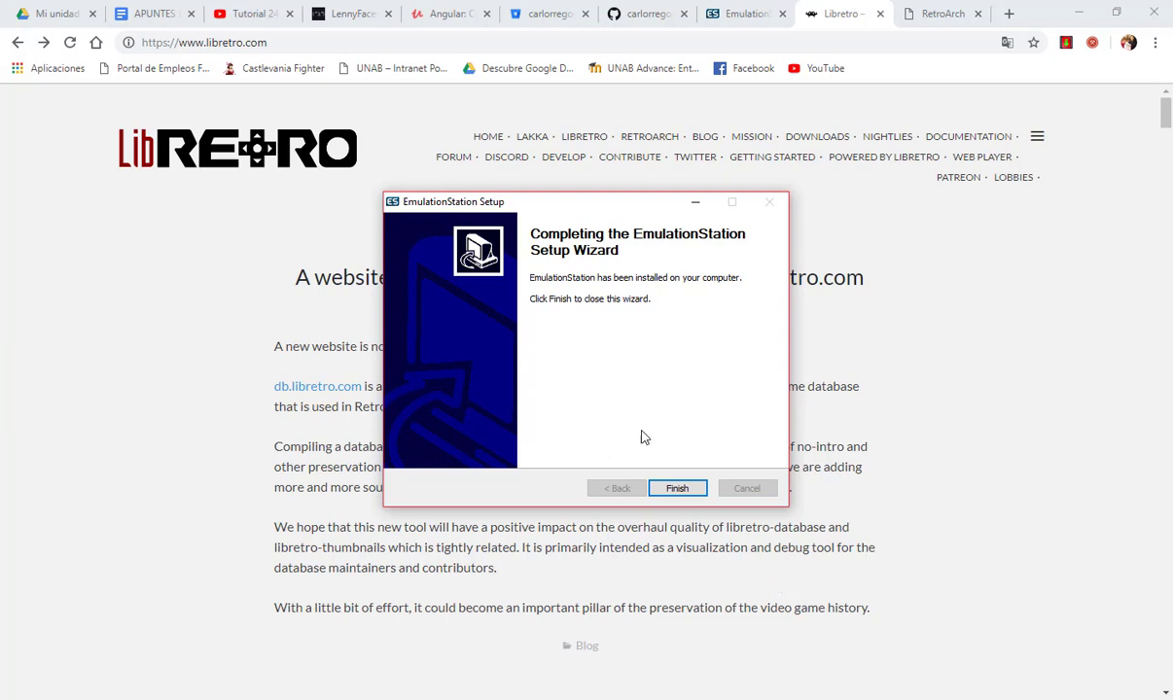
click(680, 489)
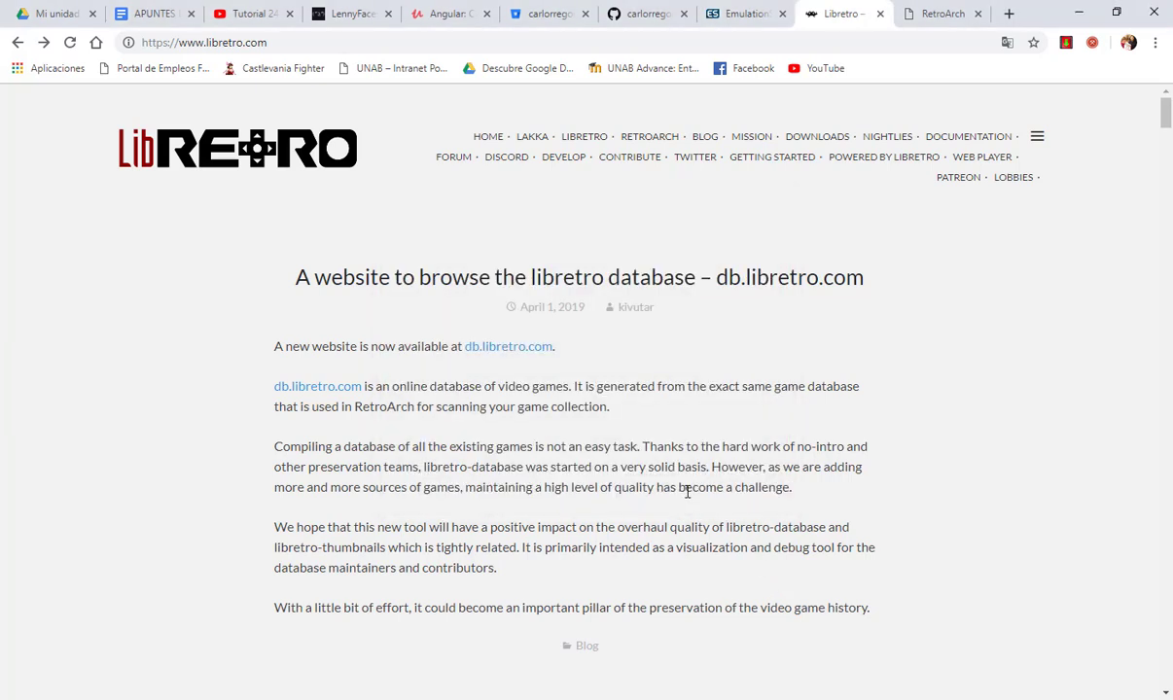
Switch to EmulationStation's Getting Started page and find the .emulationstation folder heading through the Windows configuration instructions.
click(1079, 12)
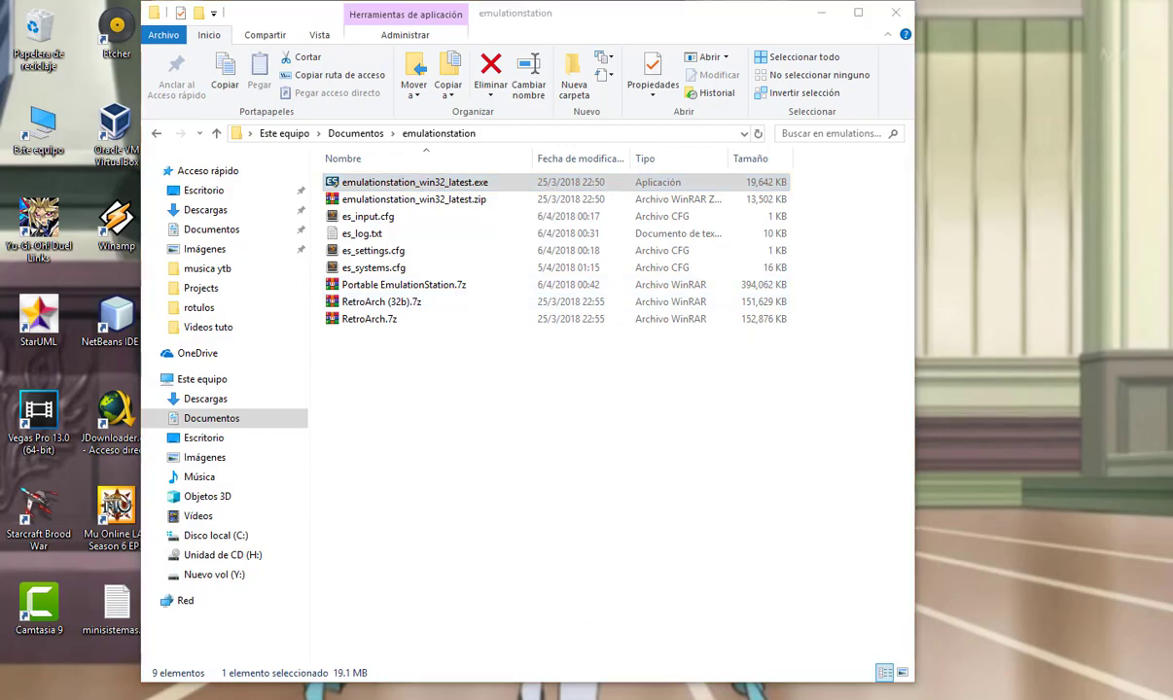
key(alt+Tab)
click(744, 14)
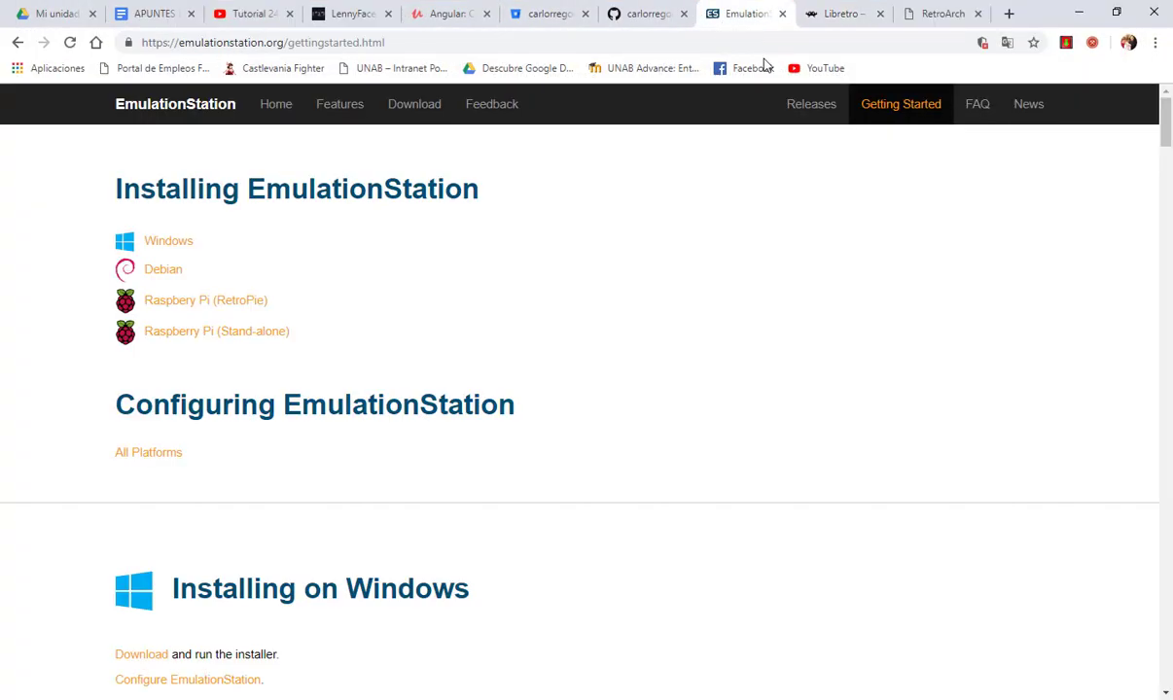
click(168, 243)
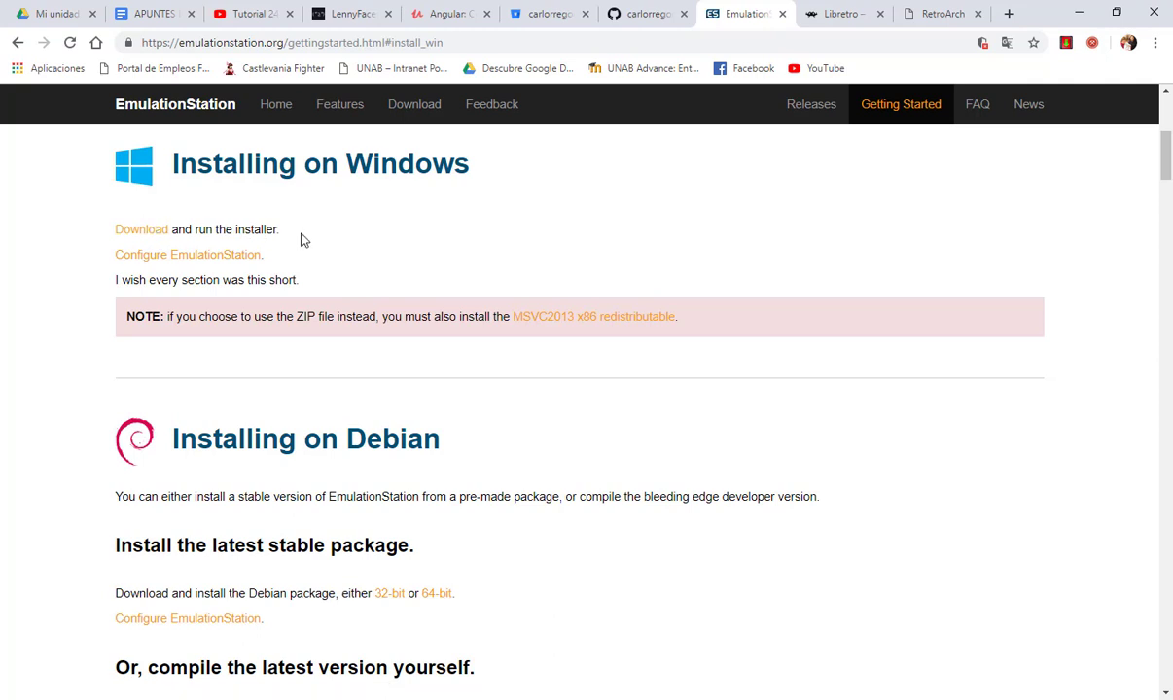
click(168, 256)
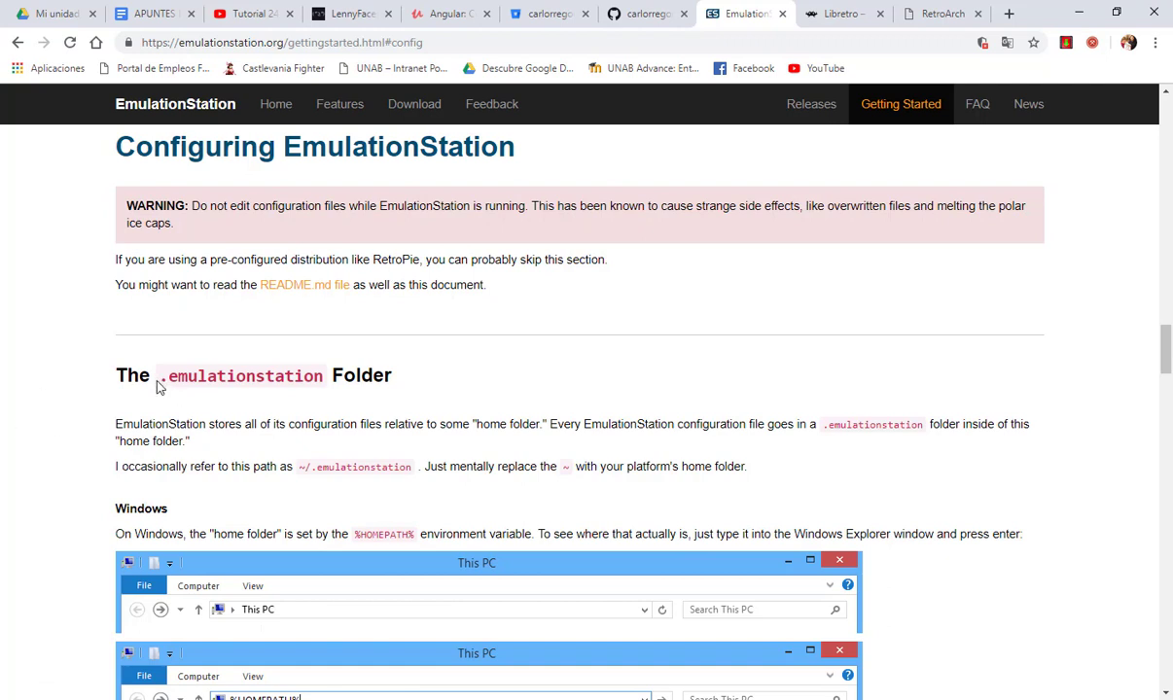
drag(160, 385, 387, 380)
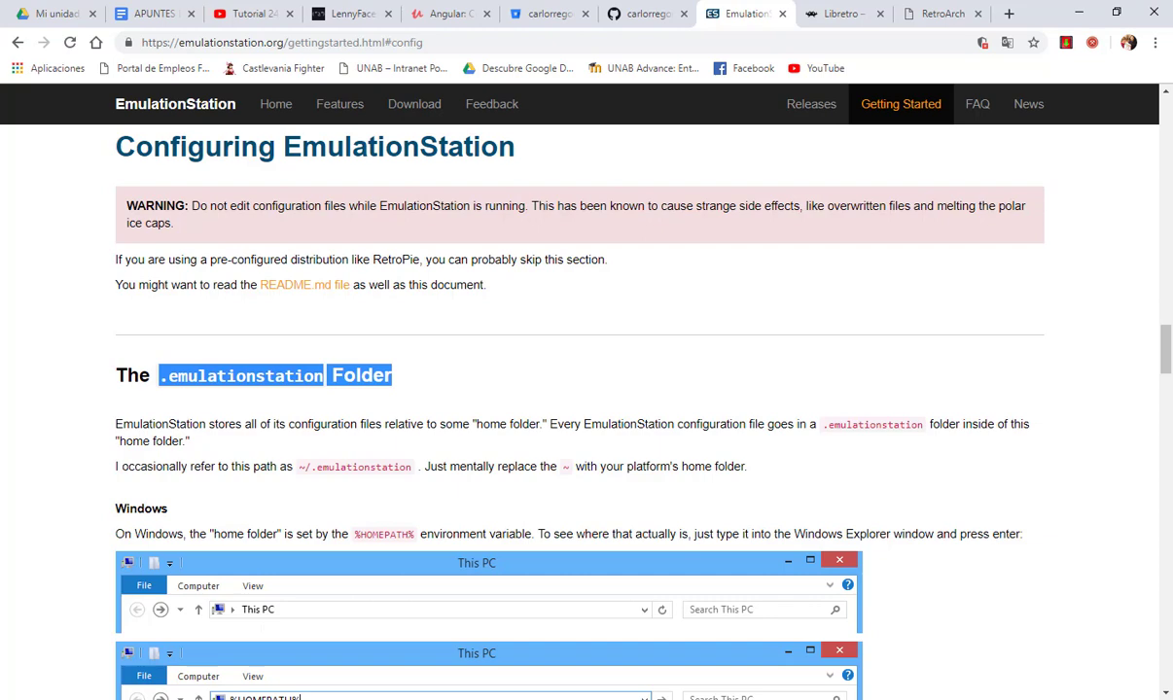
Switch to the Retroarch window in File Explorer and open the Usuarios folder on drive C:.
mouse_move(257, 698)
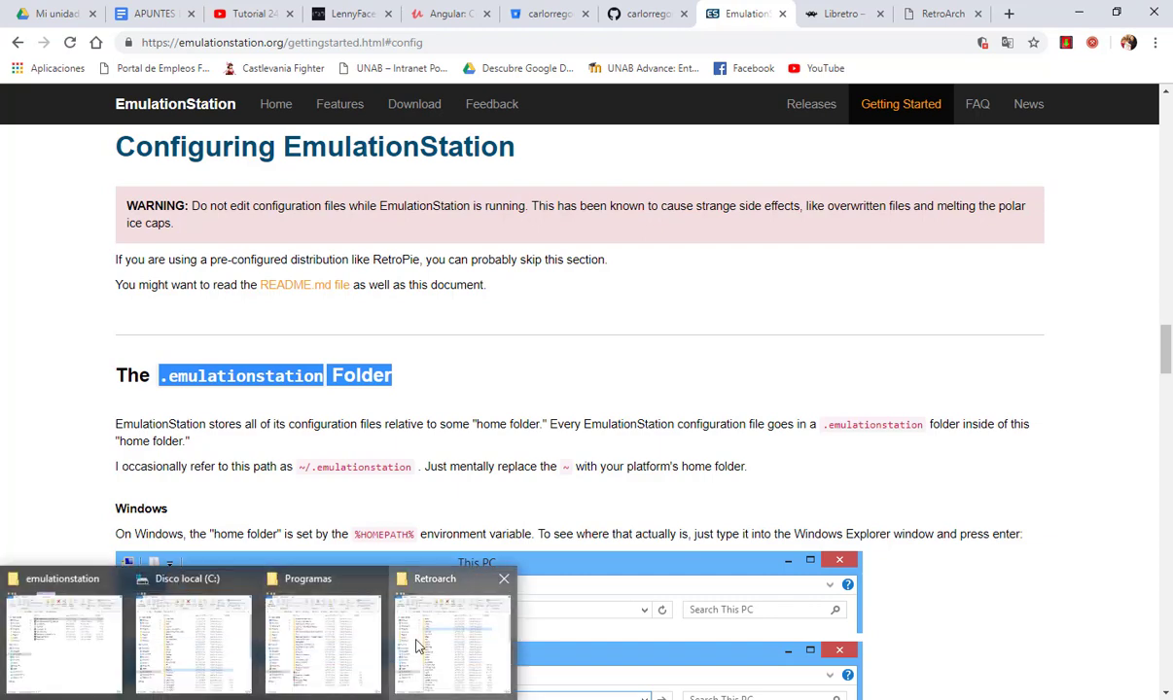
click(423, 608)
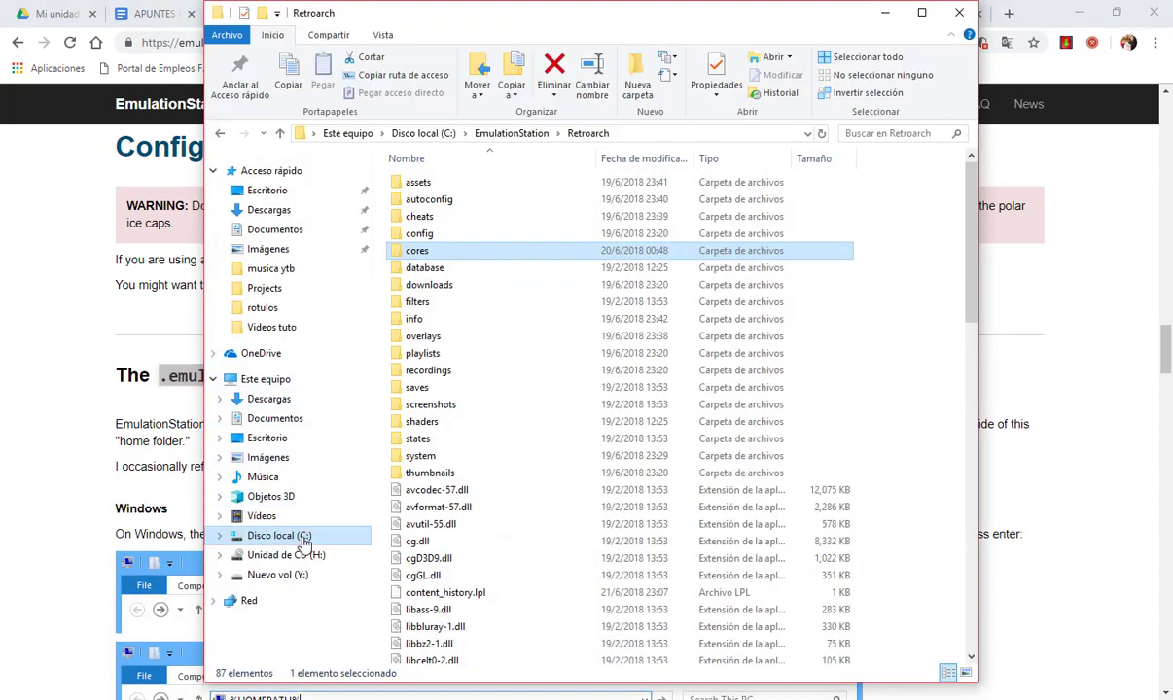
click(303, 538)
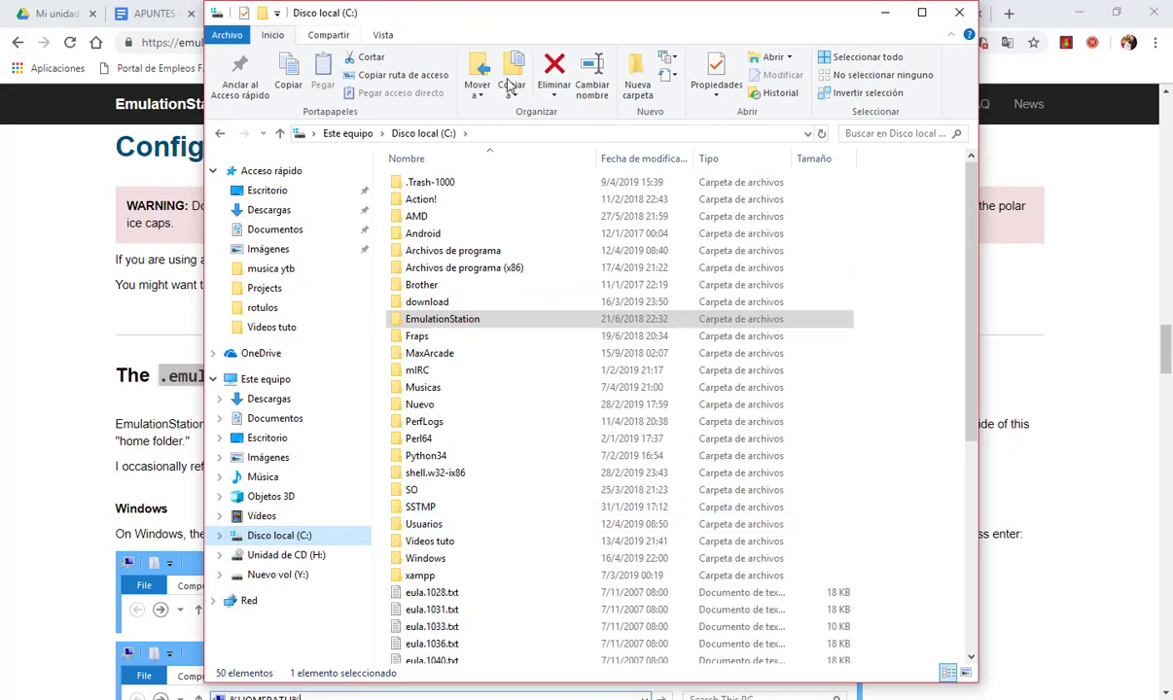
click(476, 327)
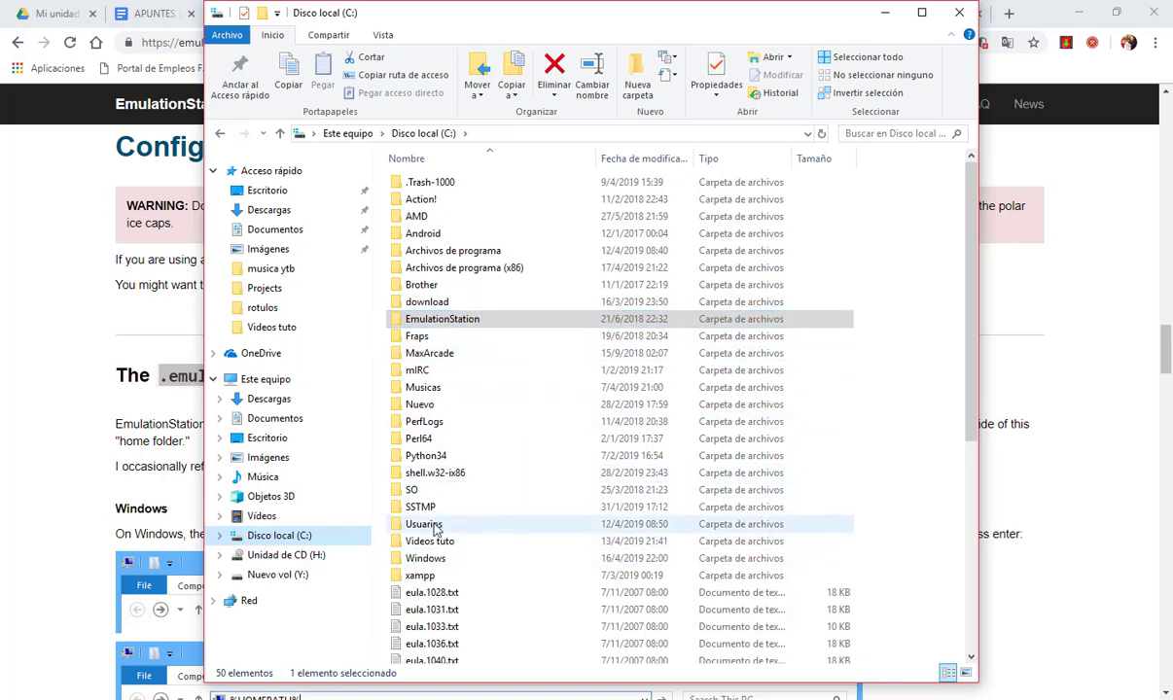
double_click(435, 529)
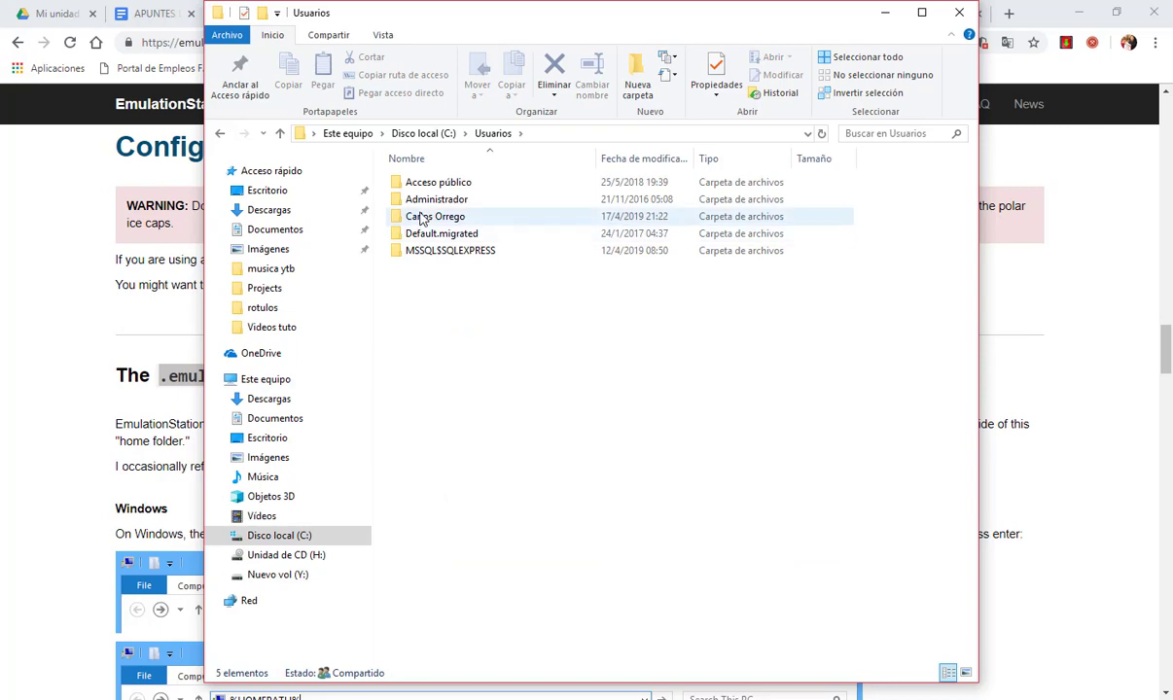
Open the current user's home folder and go into its .emulationstation folder.
click(420, 220)
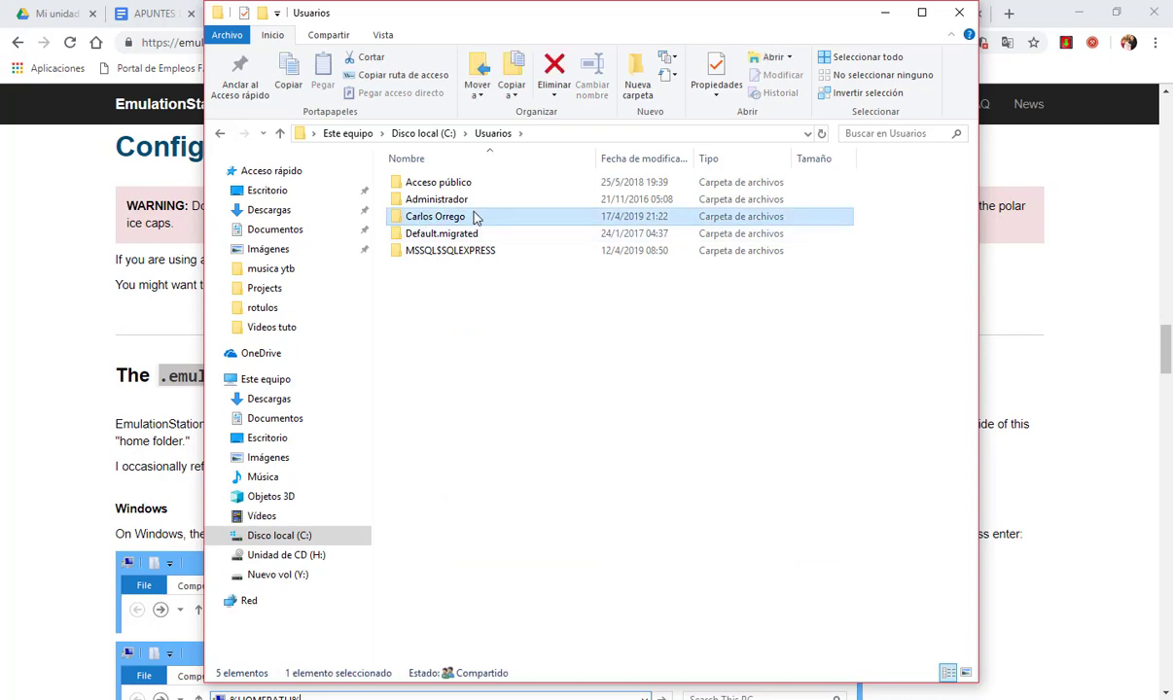
mouse_move(476, 218)
double_click(452, 219)
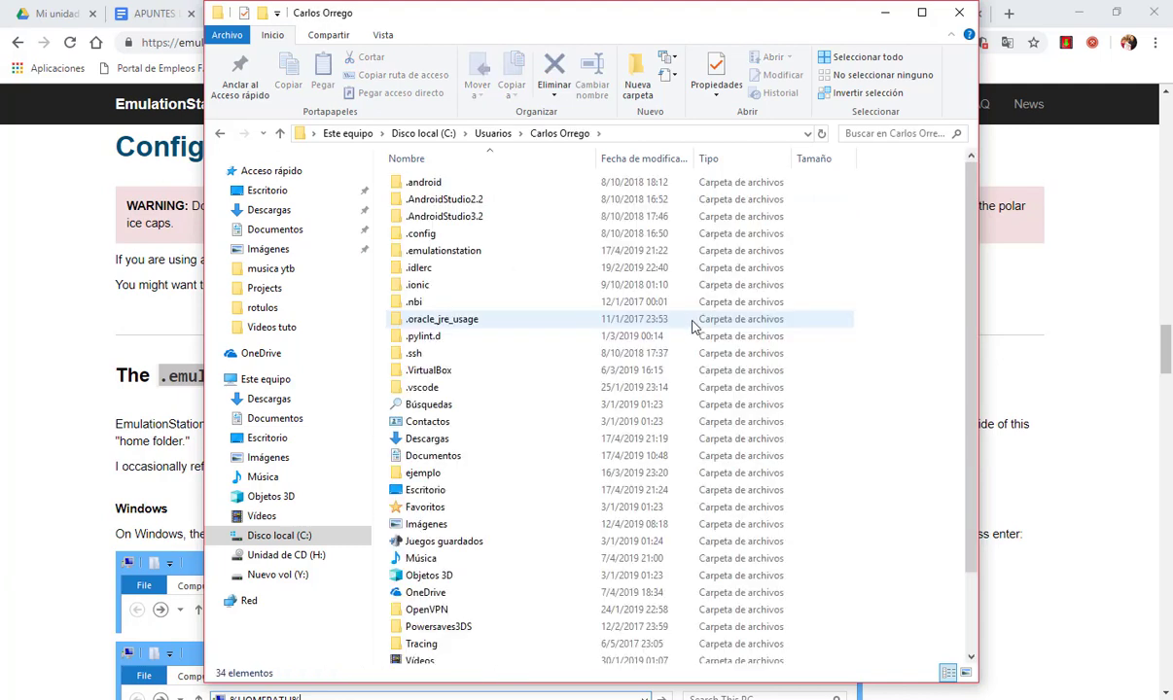
click(446, 250)
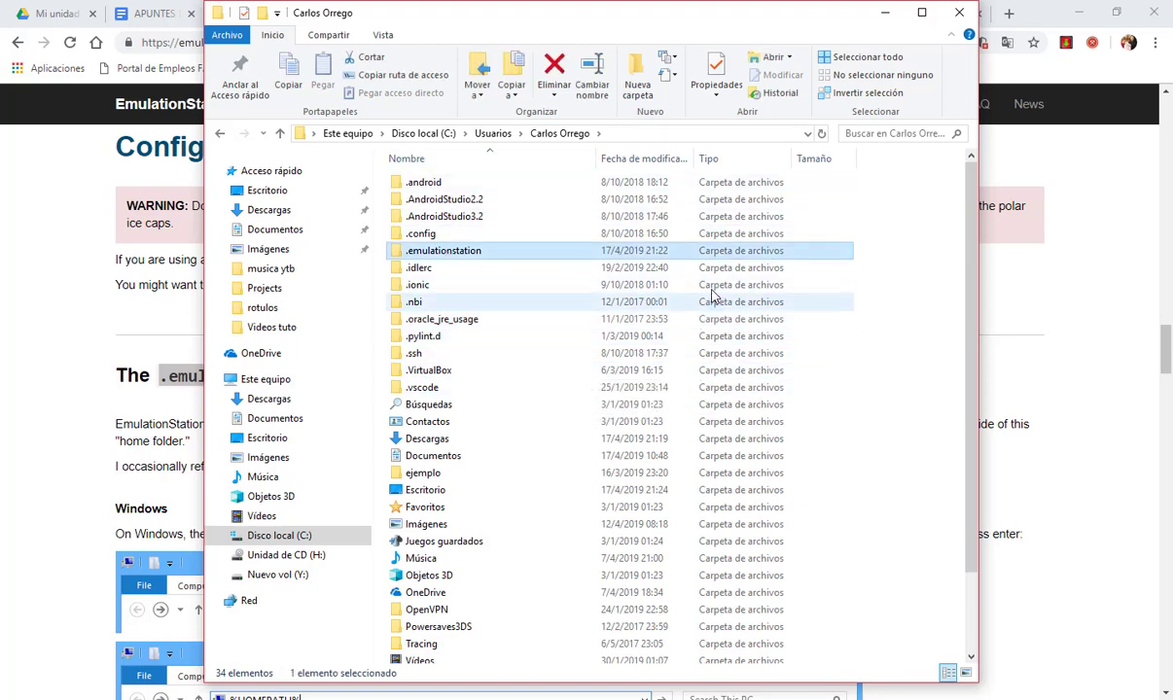
double_click(485, 252)
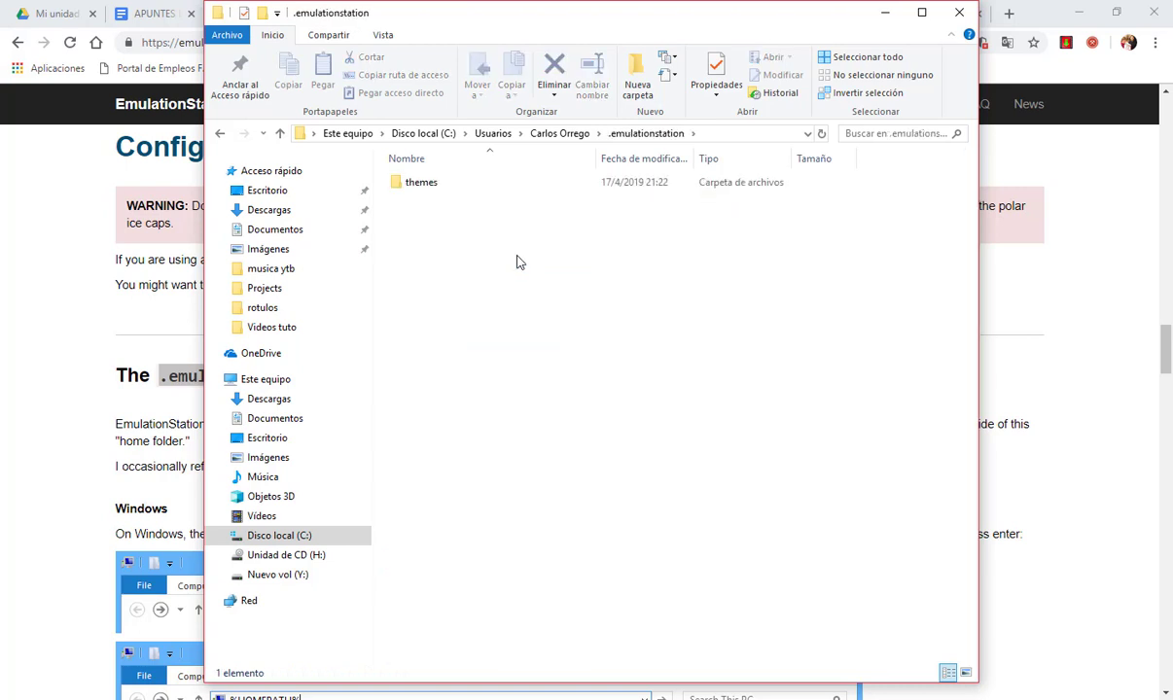
Return to the Getting Started page and read in the es_systems.cfg section where the configuration file has to be located.
click(53, 383)
scroll(526, 416, down, 2)
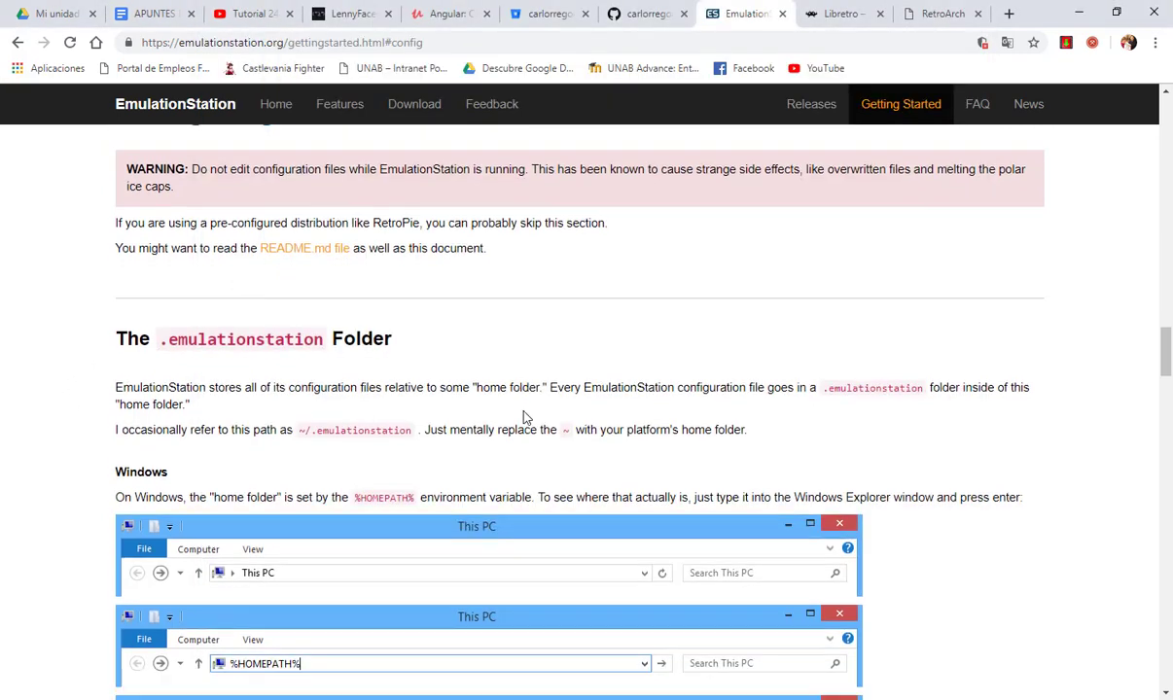
scroll(493, 411, down, 1)
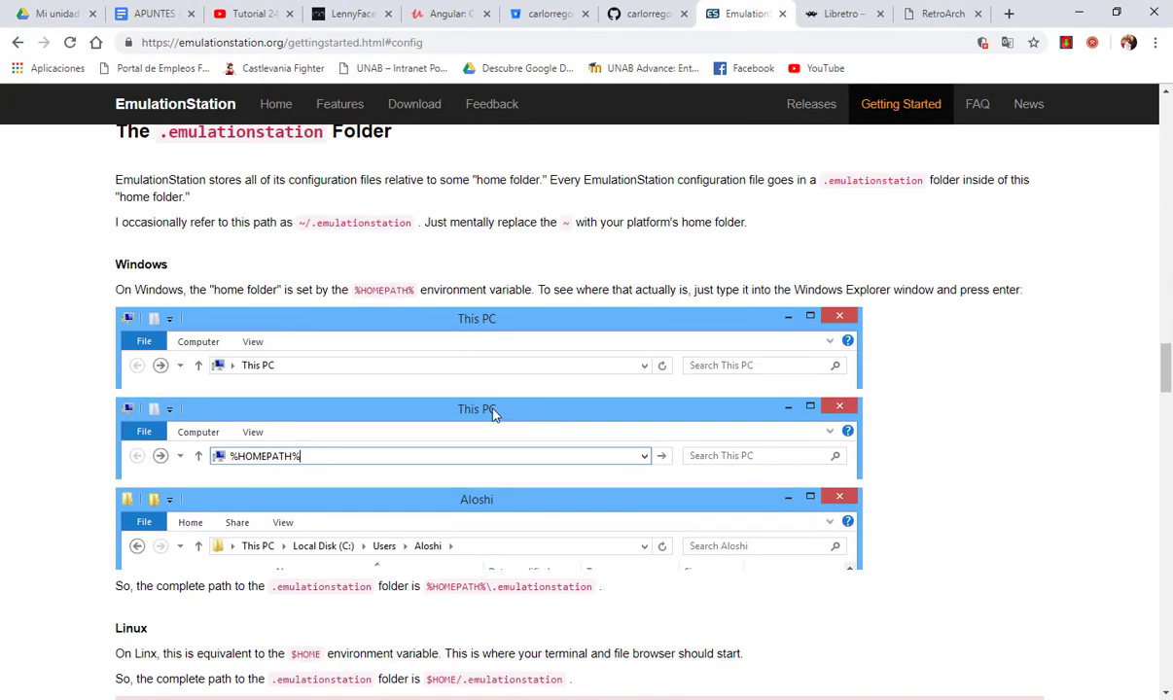
scroll(419, 357, down, 3)
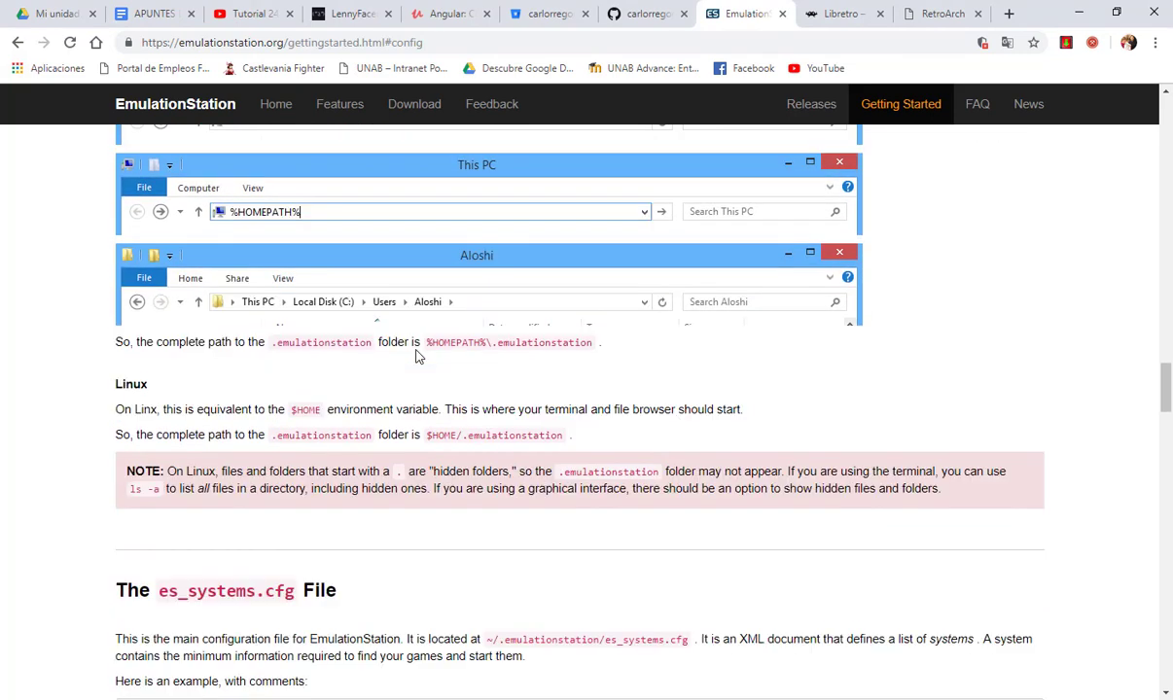
scroll(416, 357, down, 2)
scroll(416, 357, down, 1)
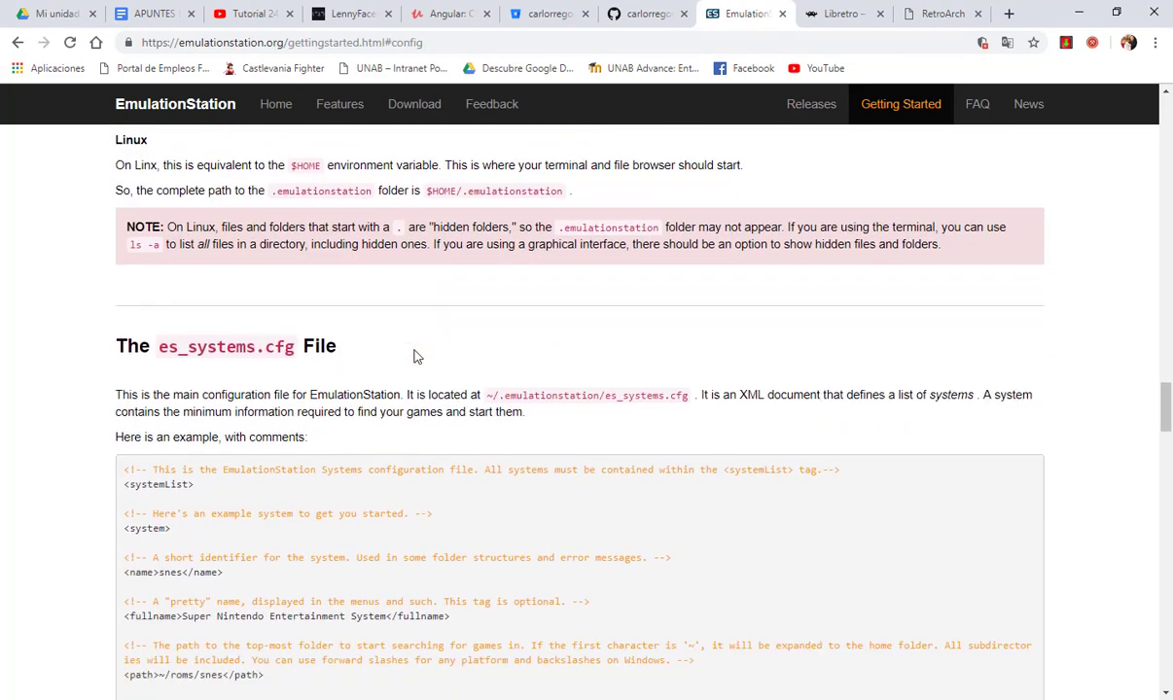
scroll(417, 357, down, 1)
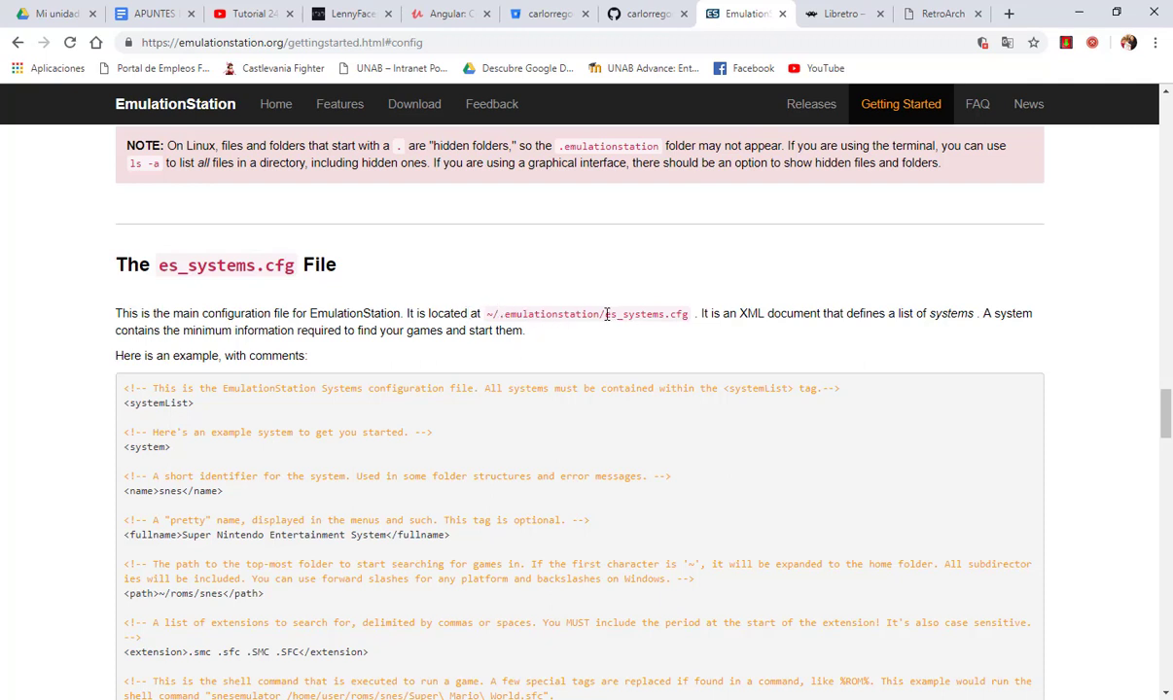
drag(604, 314, 692, 313)
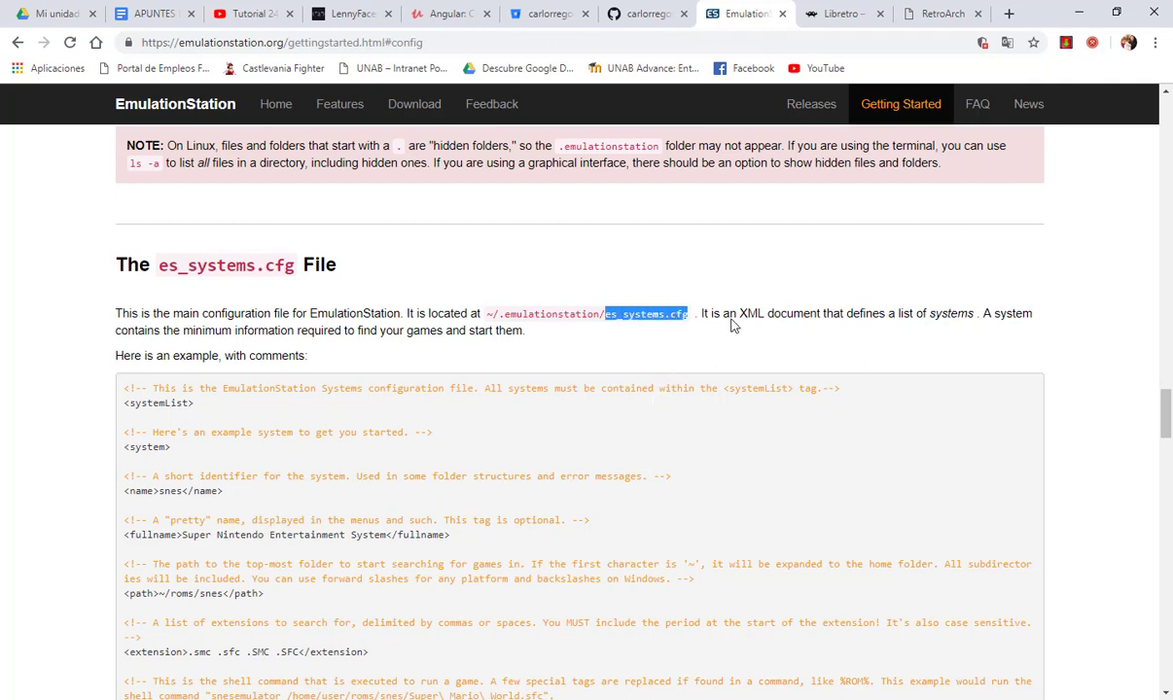
click(724, 282)
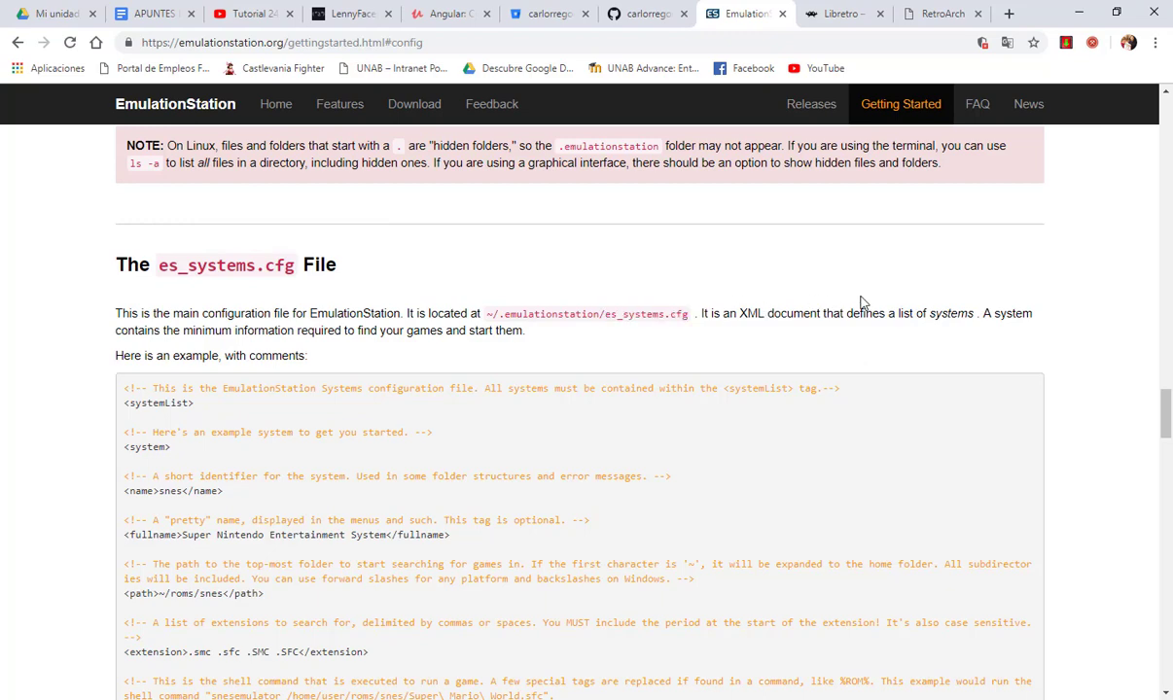
scroll(817, 282, down, 1)
right_click(817, 279)
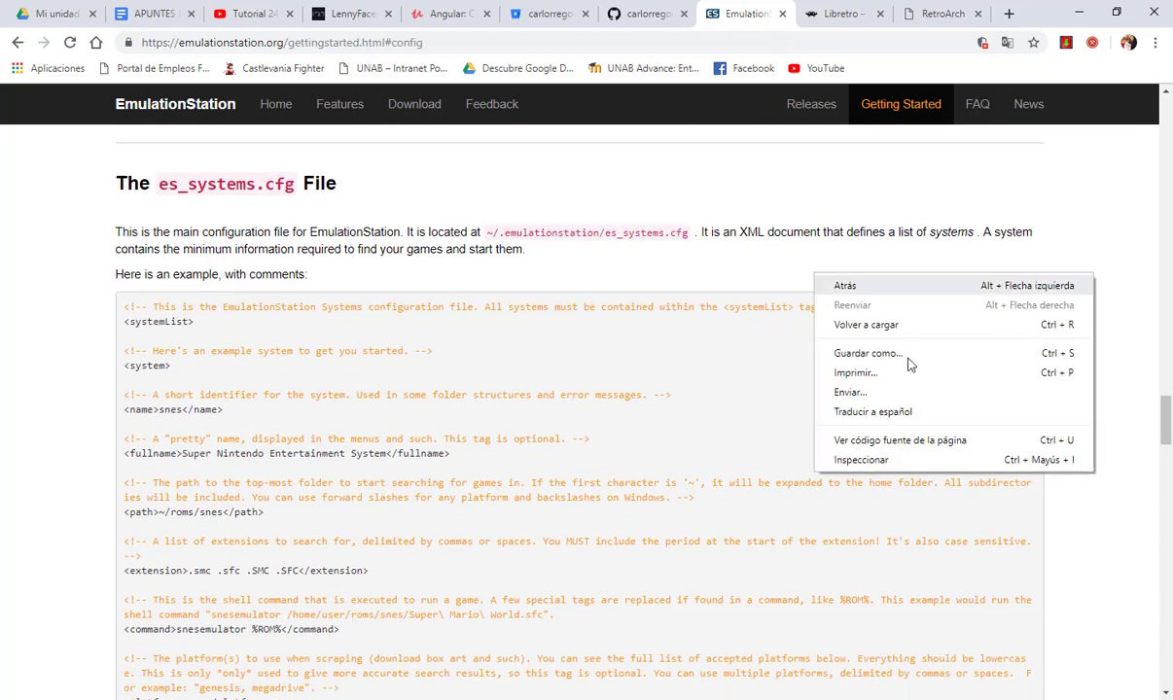
click(690, 227)
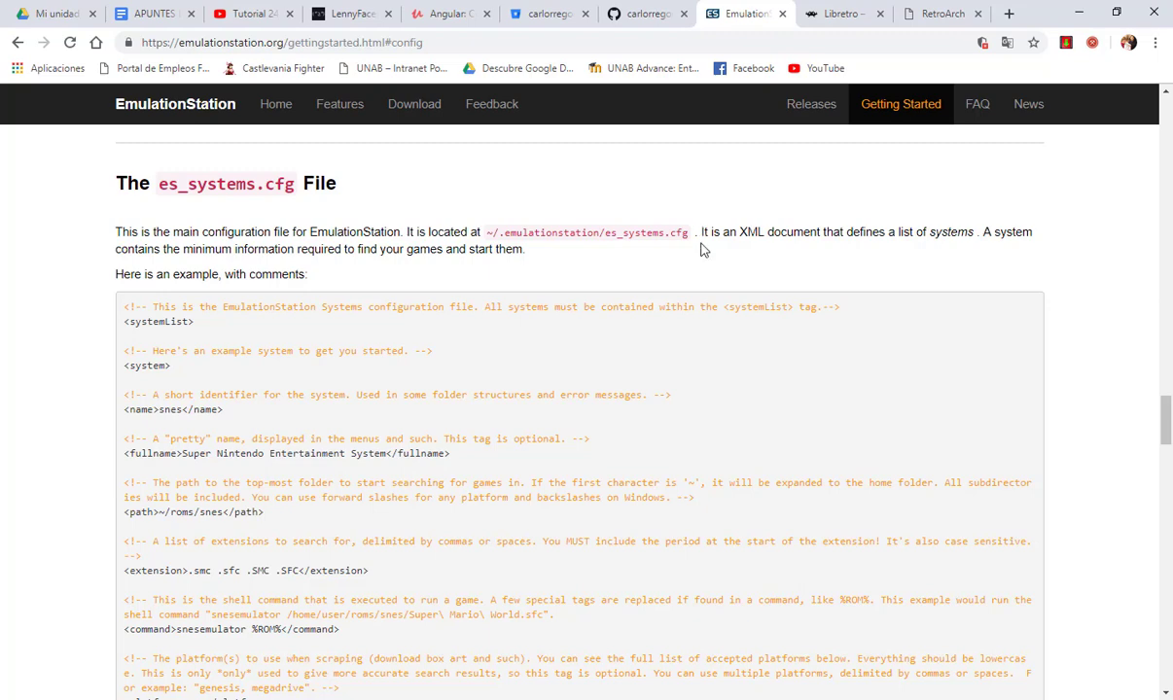
Examine the example es_systems.cfg code for its name, path, extension, command, platform and theme tags and how further systems are added.
scroll(226, 352, down, 1)
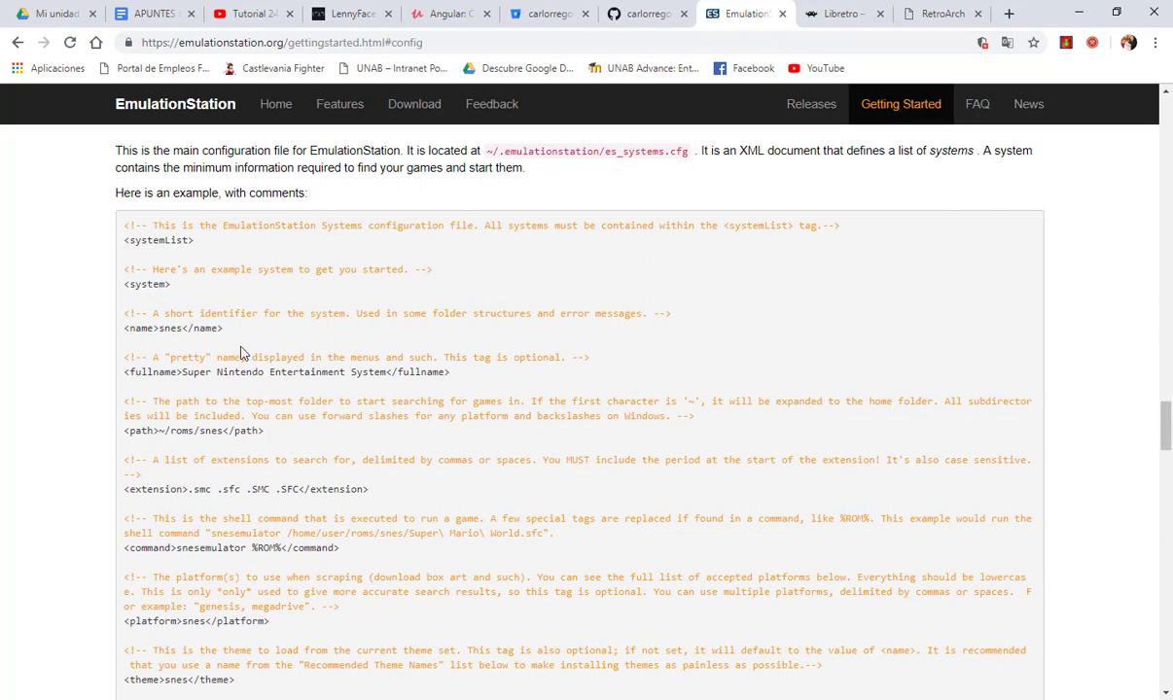
drag(136, 284, 444, 395)
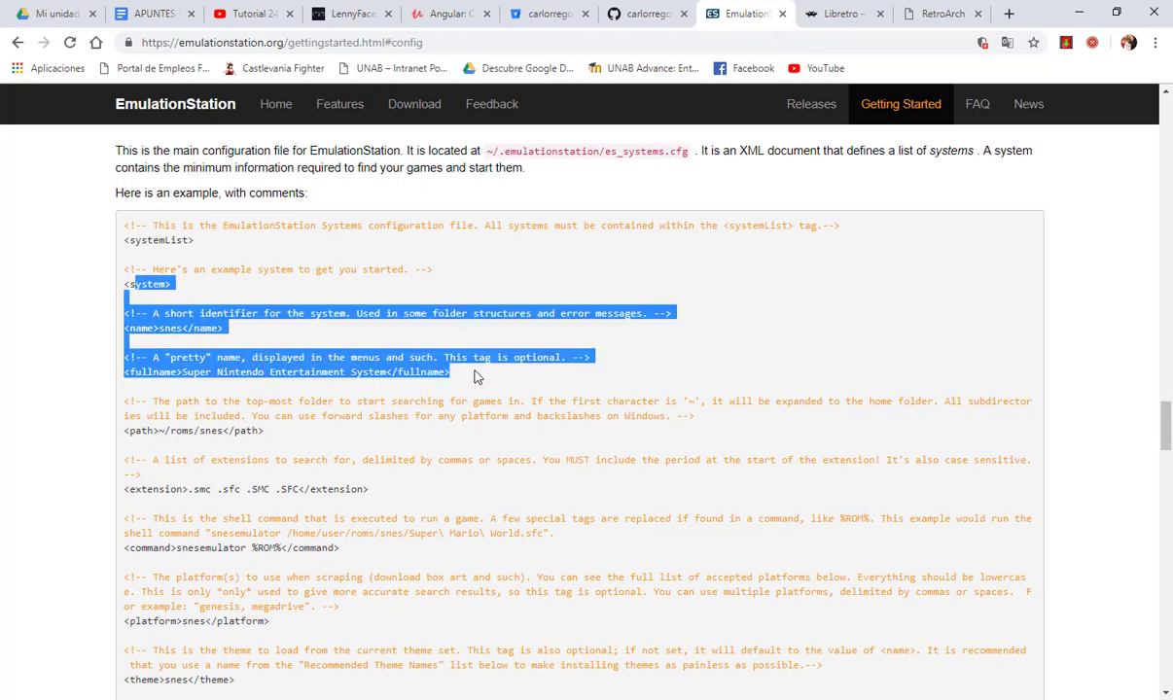
scroll(291, 341, down, 1)
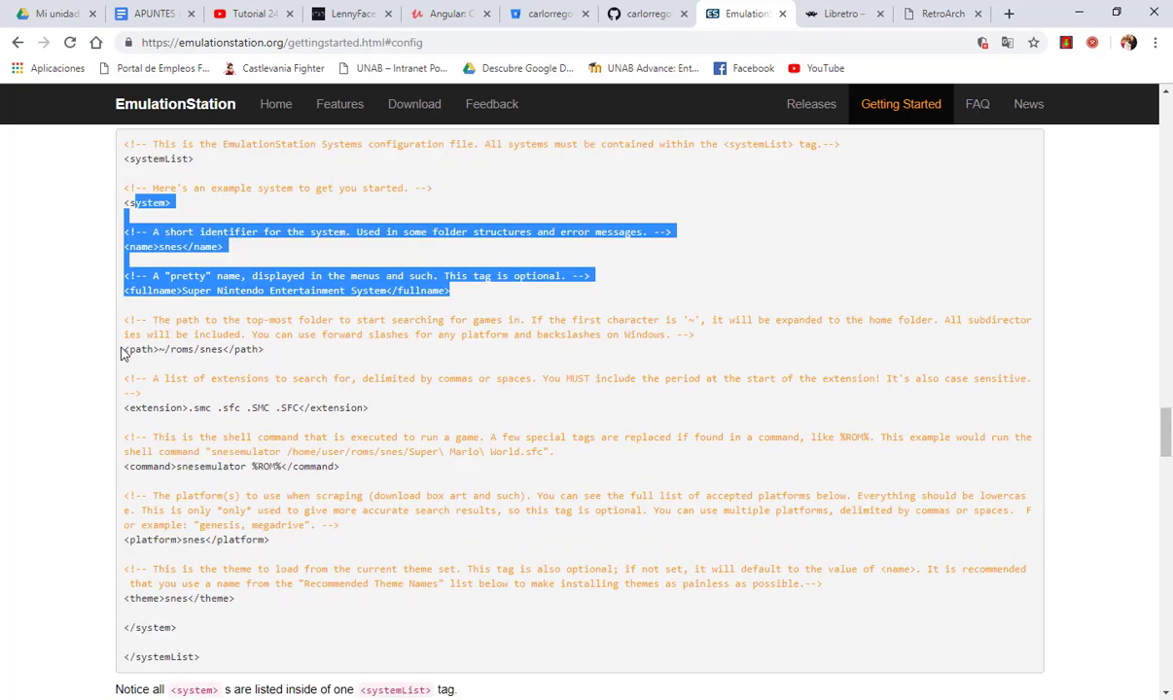
drag(128, 349, 294, 355)
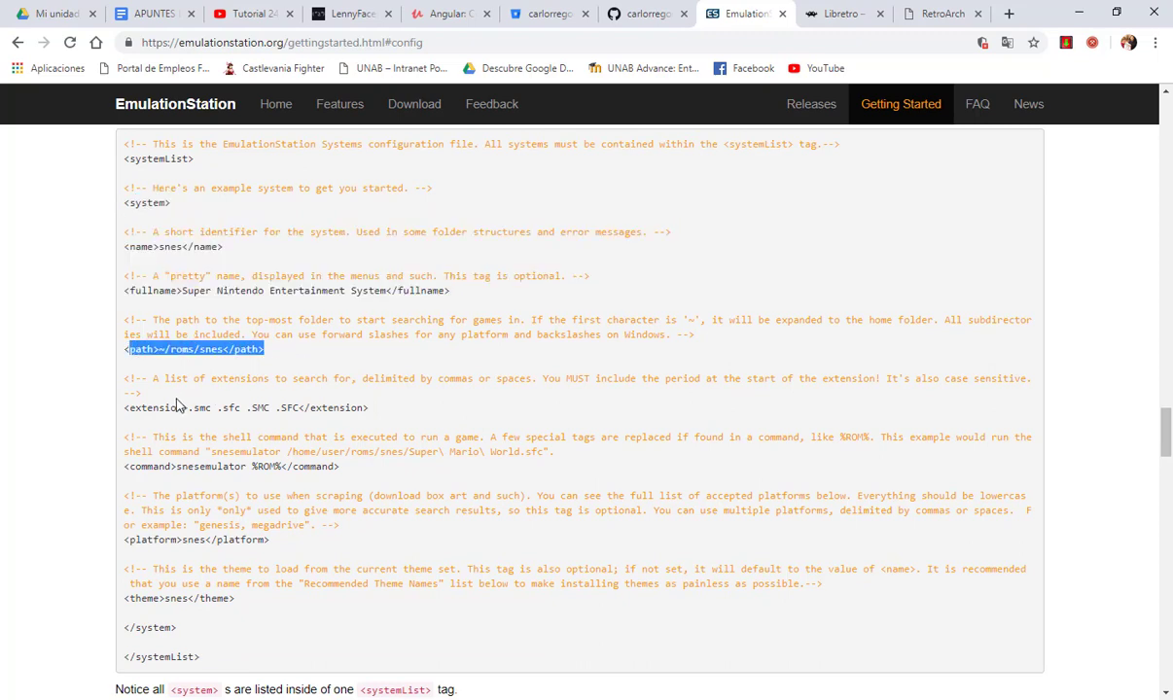
drag(128, 407, 408, 414)
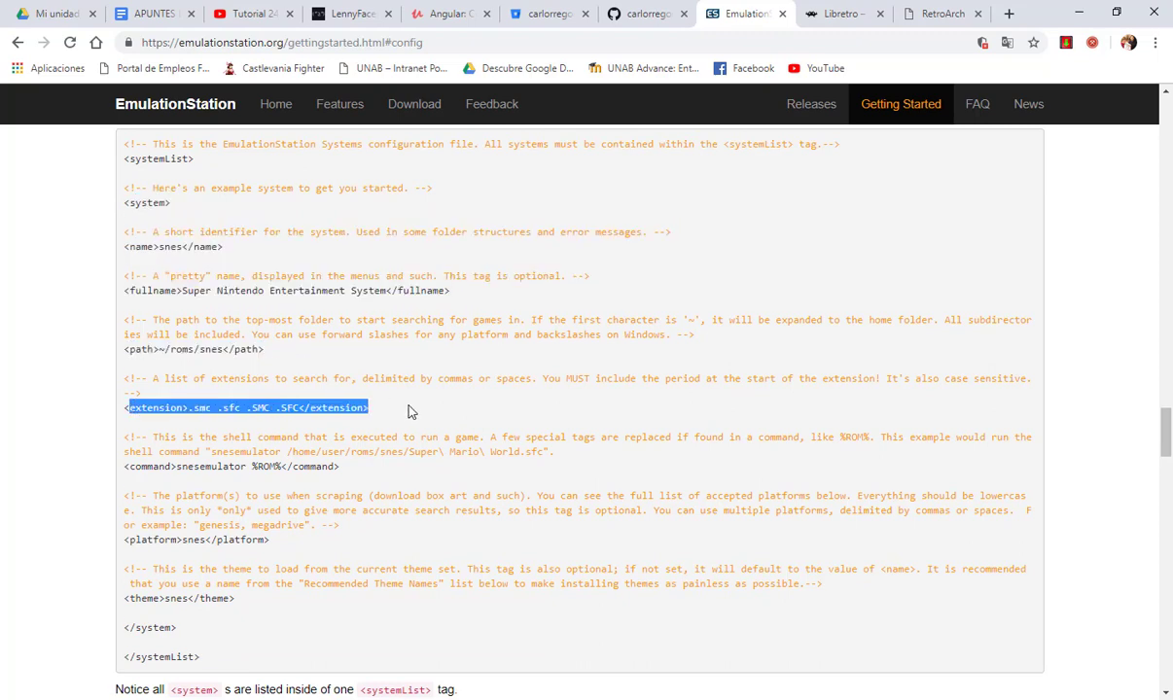
scroll(408, 412, down, 1)
drag(216, 583, 127, 326)
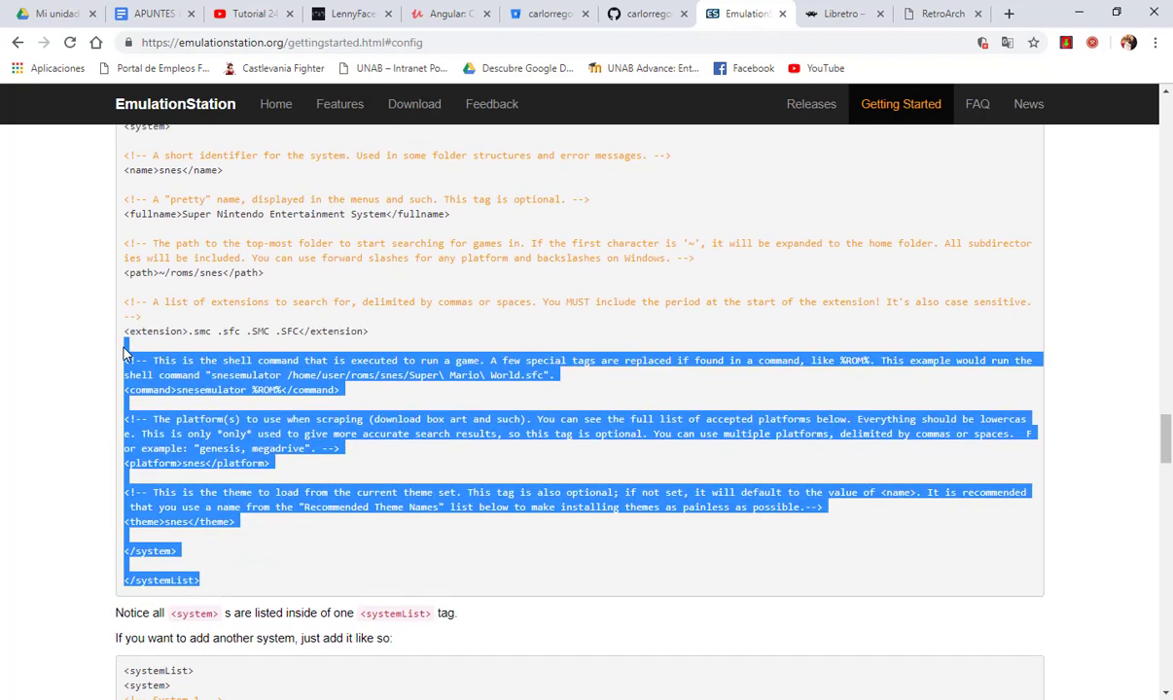
scroll(126, 326, up, 3)
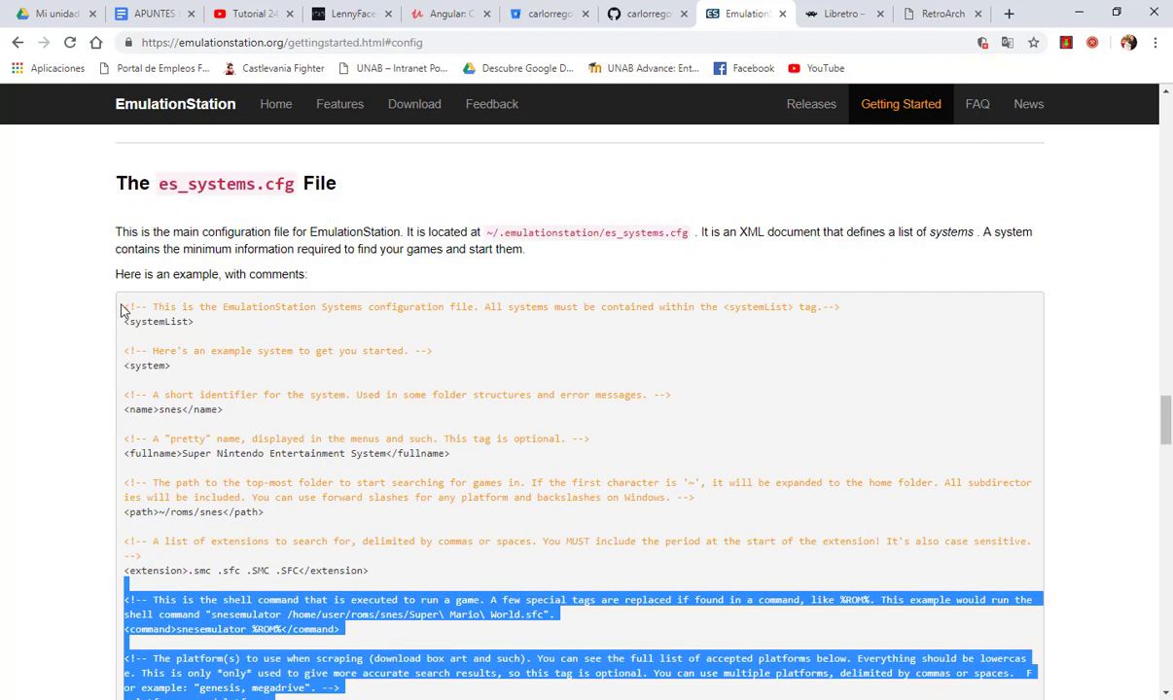
scroll(202, 353, down, 3)
scroll(285, 439, down, 5)
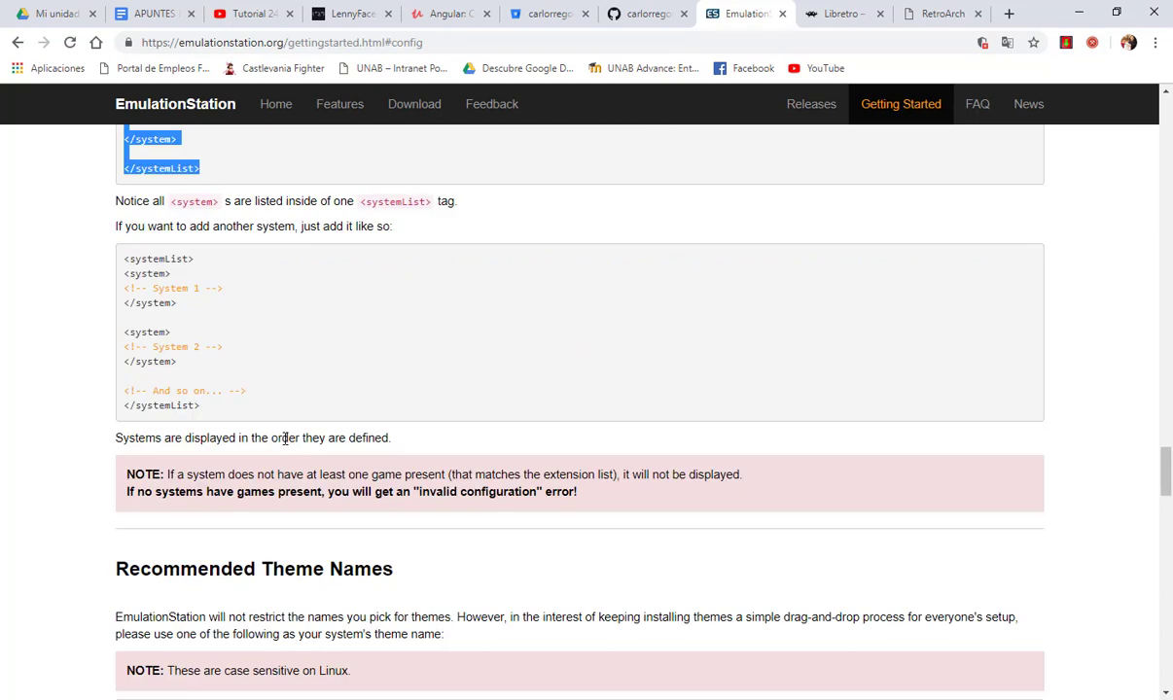
scroll(285, 439, up, 2)
click(285, 446)
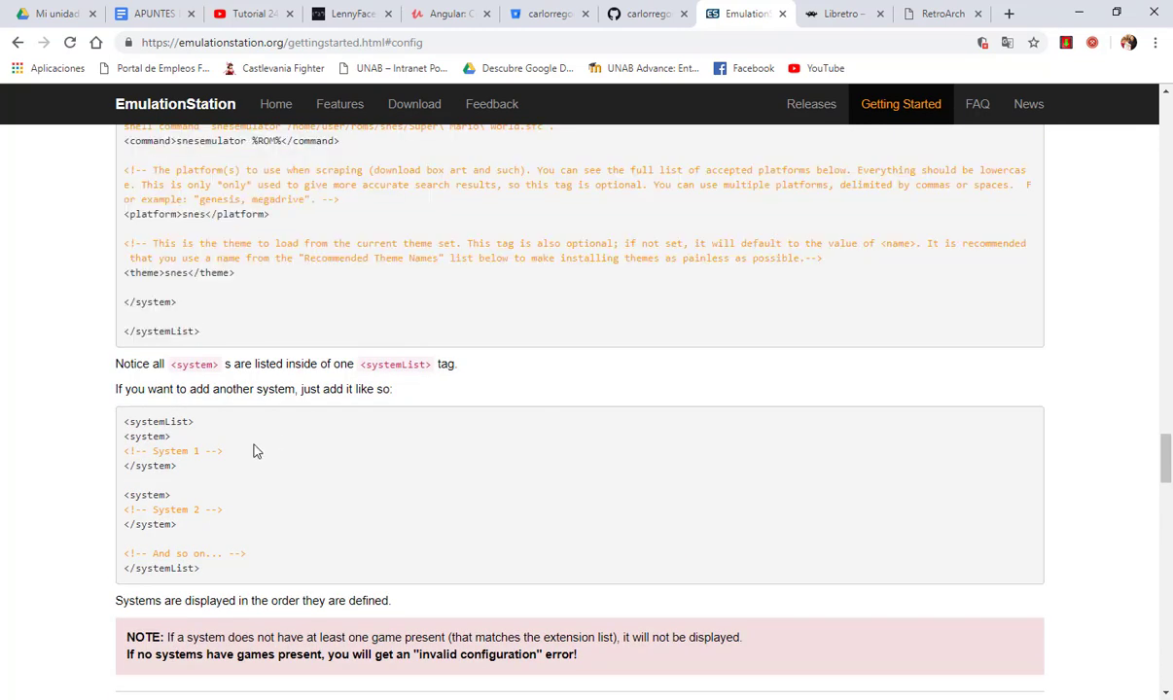
scroll(299, 463, up, 6)
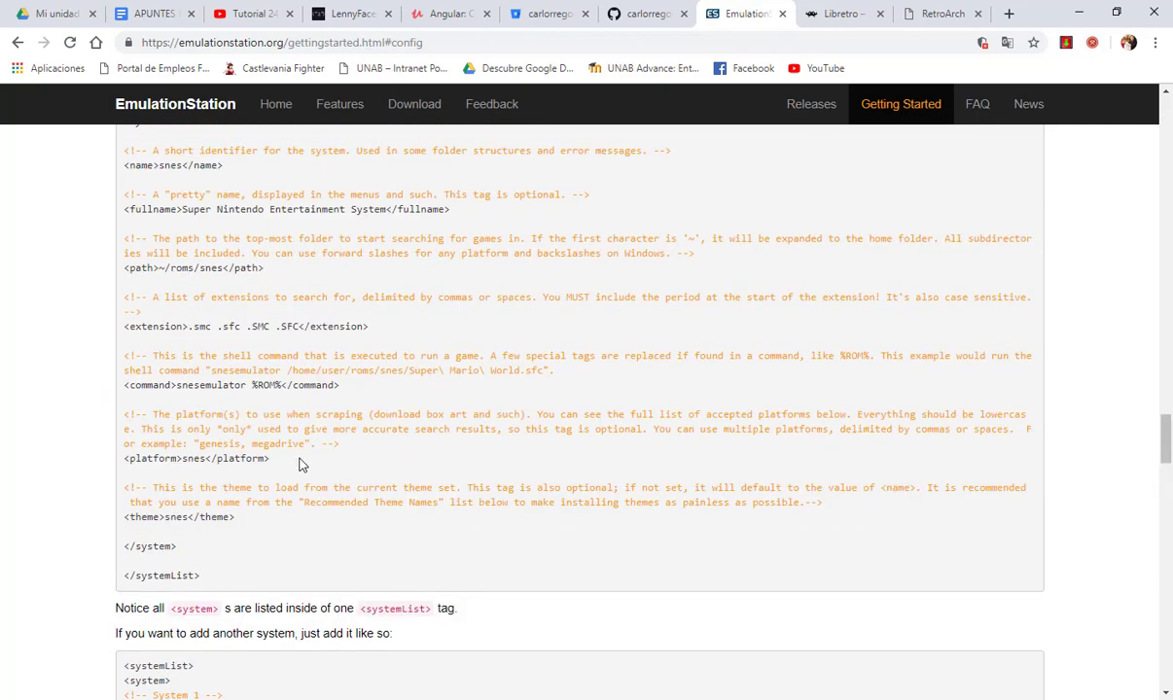
scroll(299, 471, up, 3)
scroll(300, 472, down, 3)
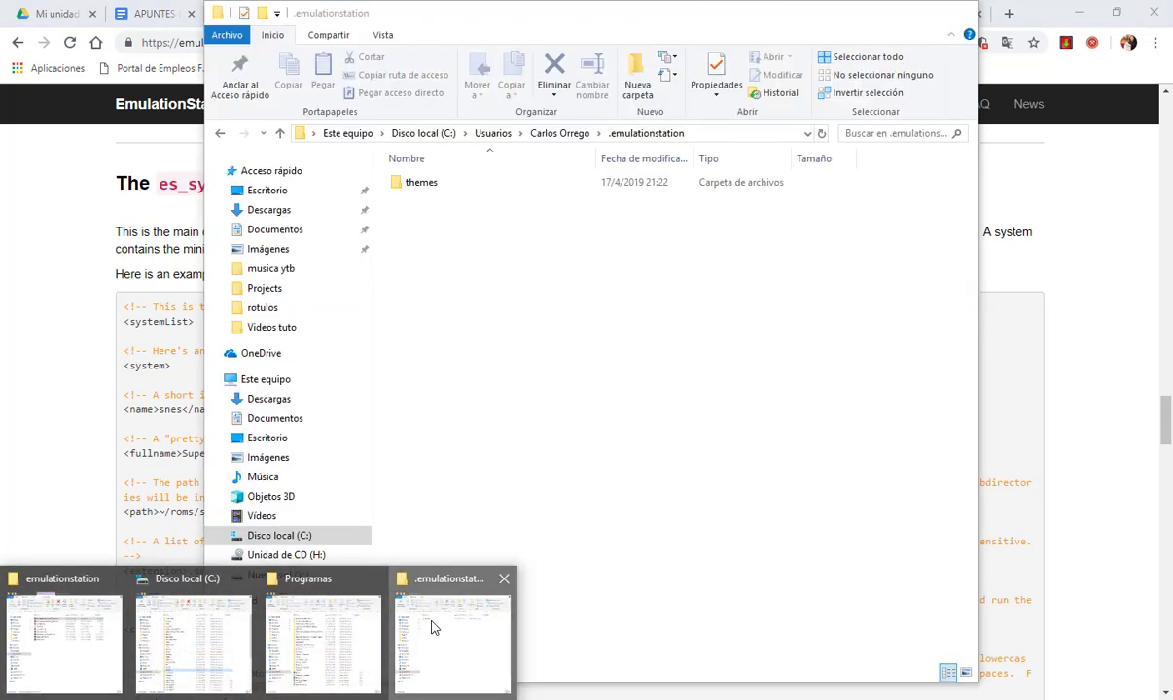
Switch to the .emulationstation folder in File Explorer and create a new text document in it.
click(432, 622)
drag(433, 21, 592, 108)
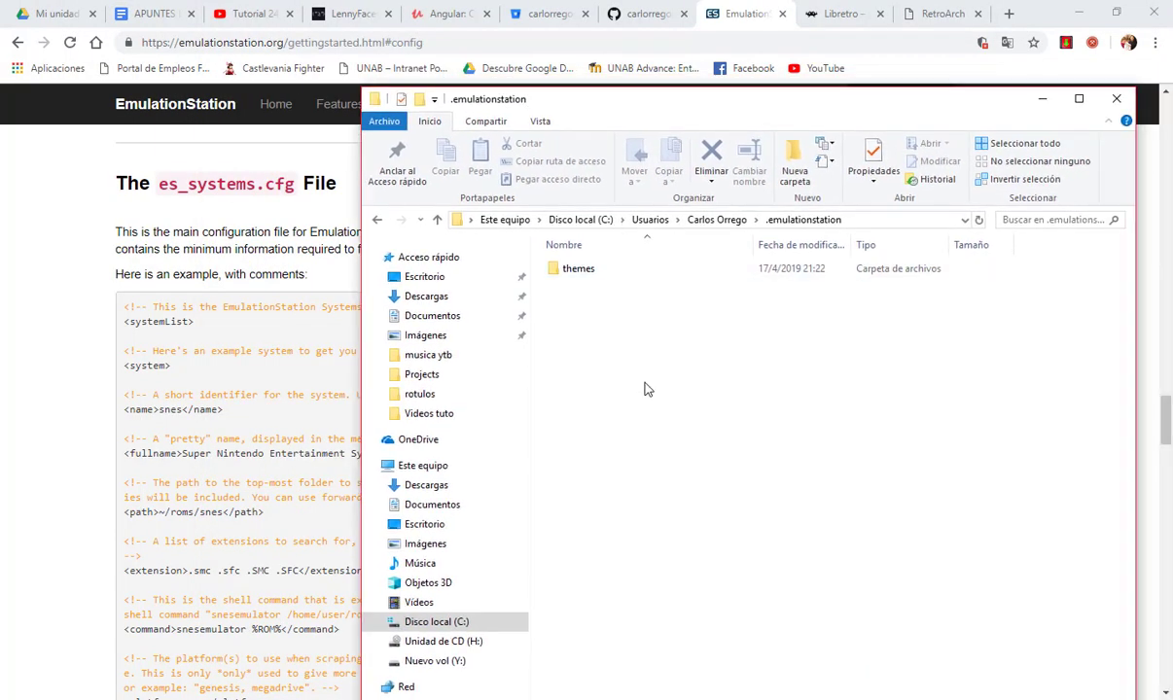
right_click(591, 360)
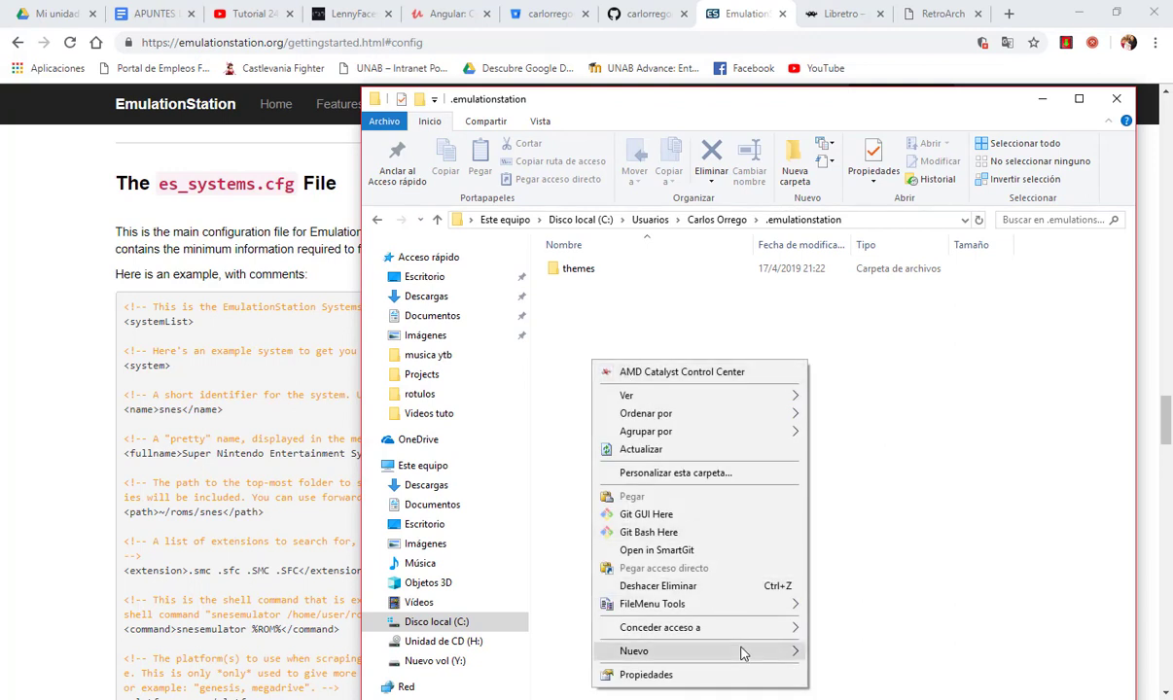
mouse_move(744, 650)
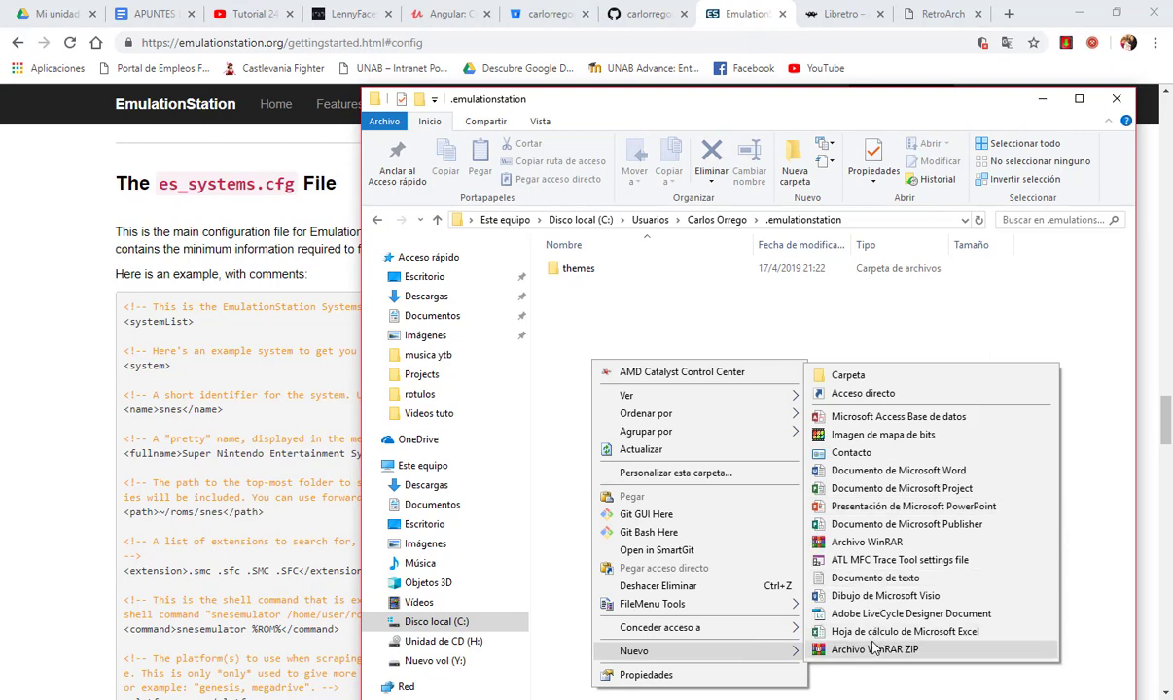
click(872, 579)
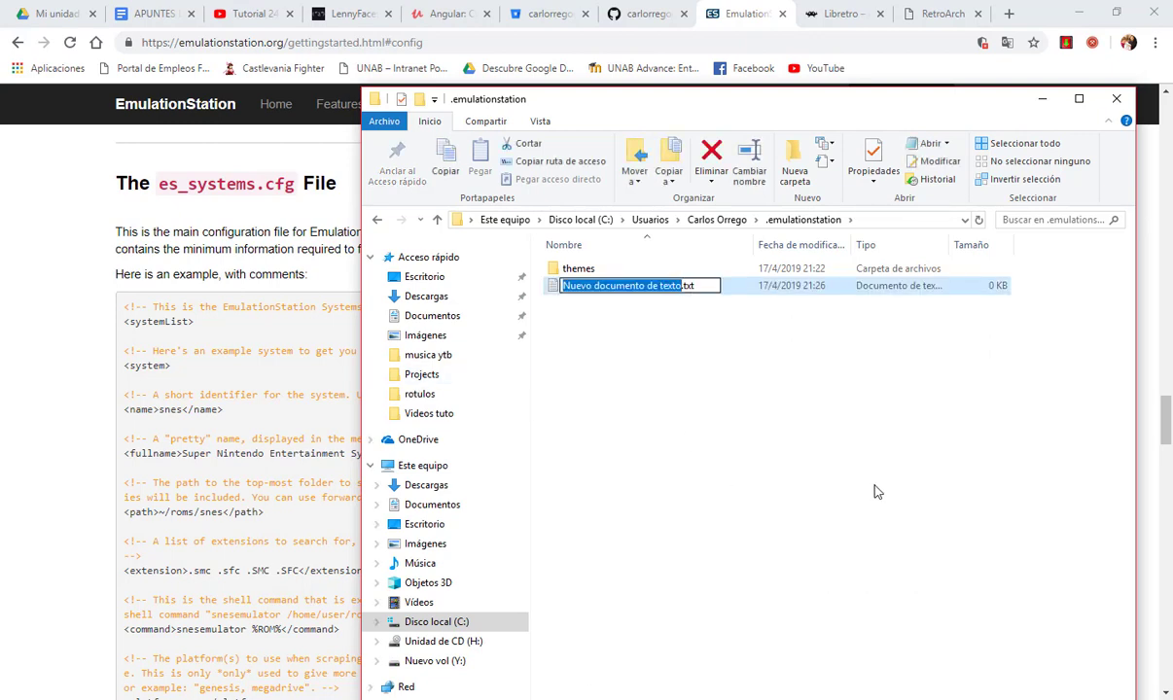
Name the new text document es_systems.cfg, replacing its .txt extension, and accept the extension change.
text(es)
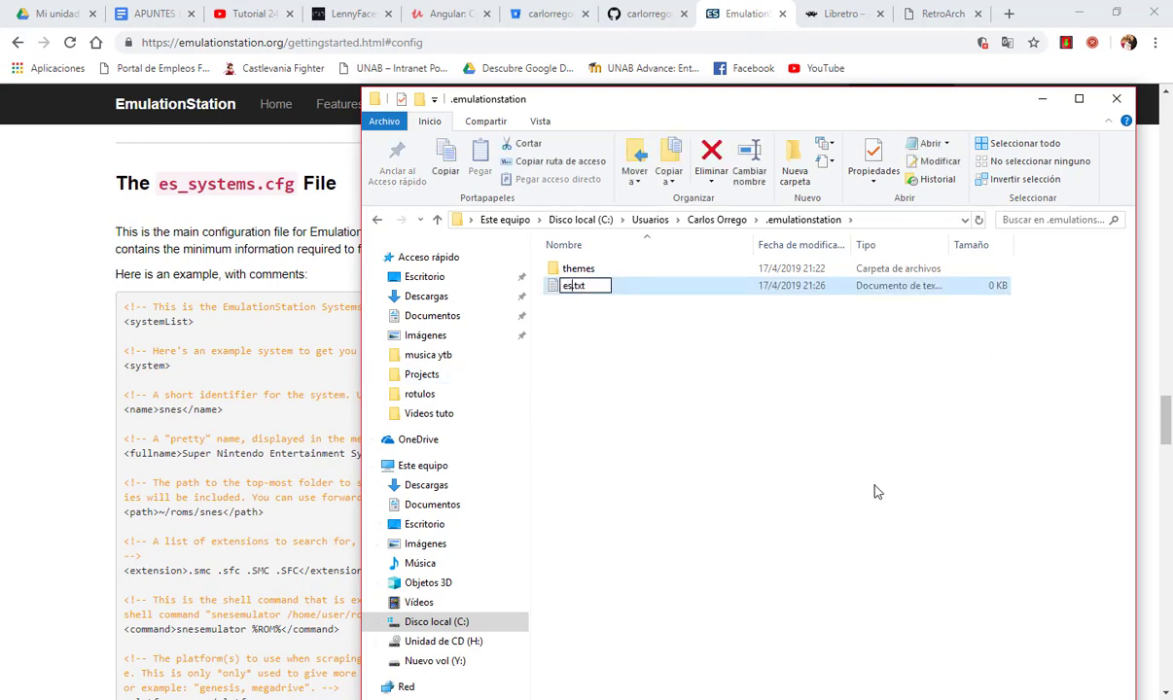
text(_systems)
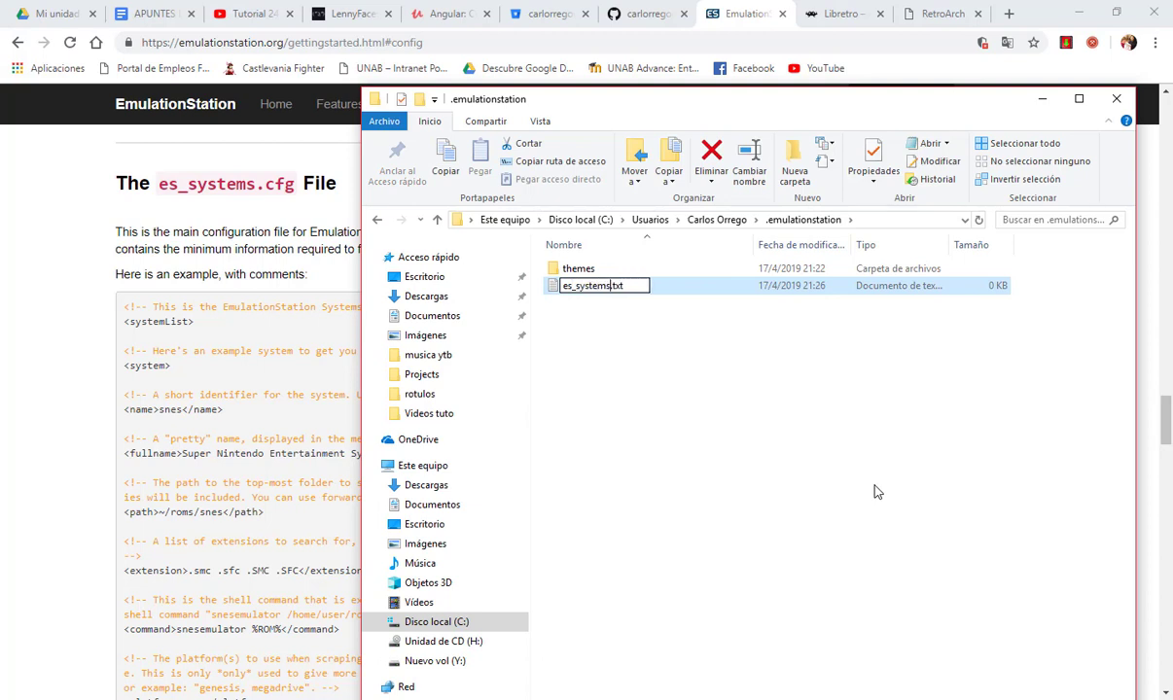
text(.cfg)
key(Delete)
key(Delete)
key(Delete)
key(Delete)
key(Return)
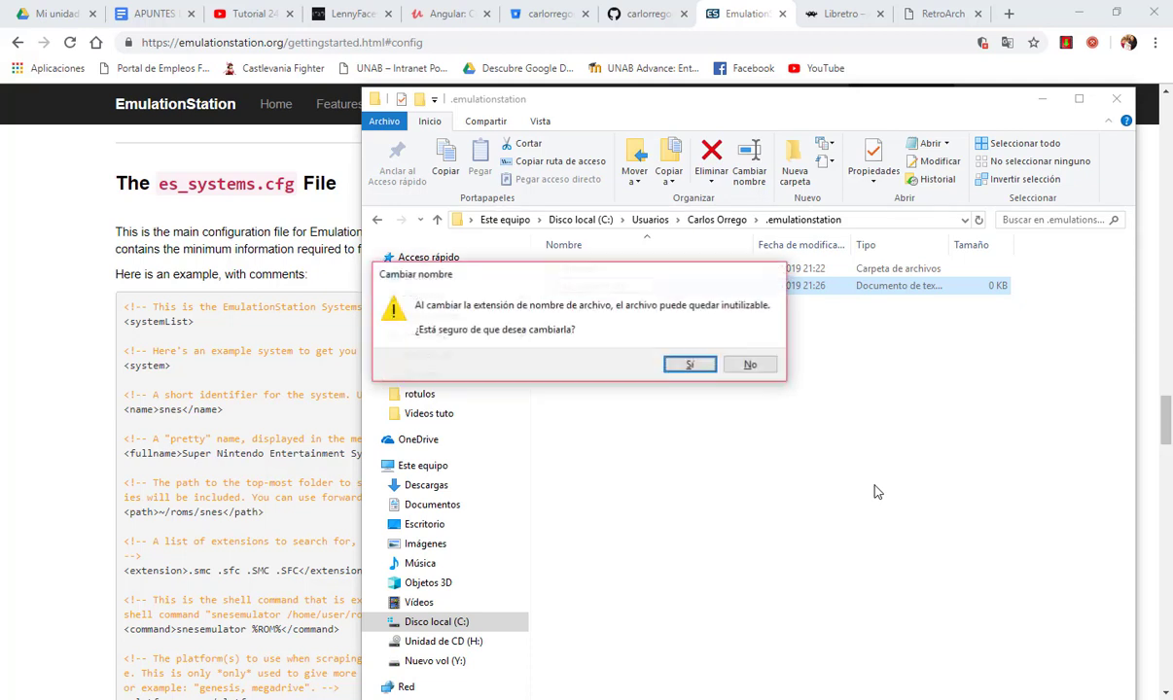
click(691, 364)
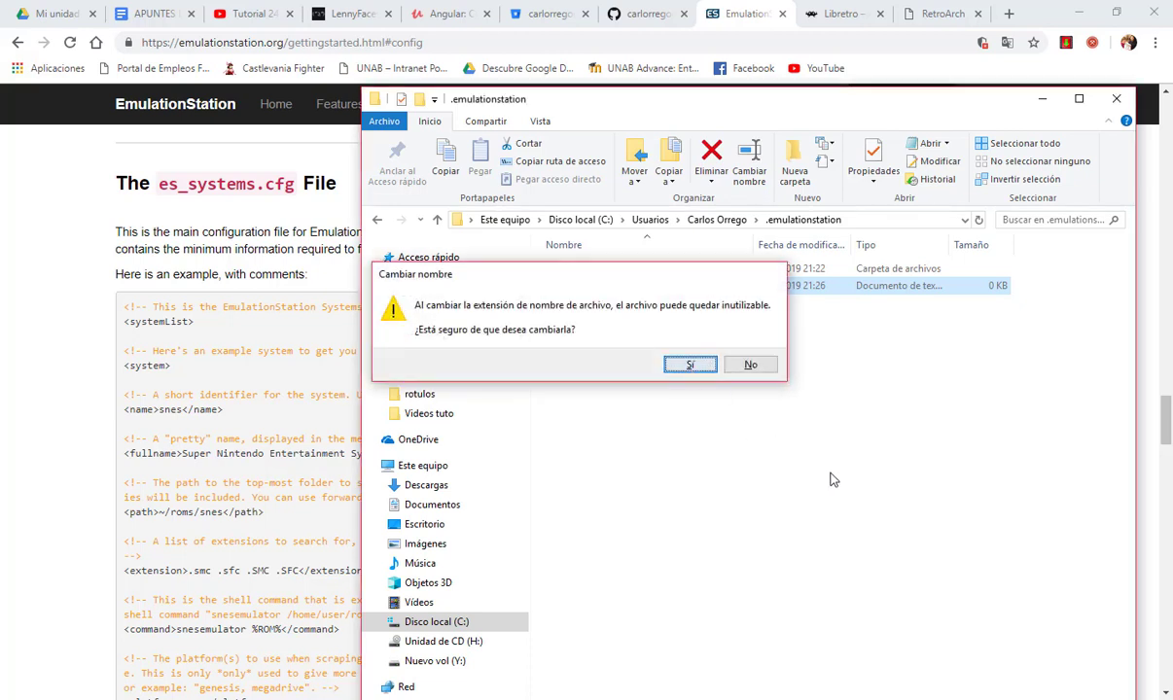
click(541, 391)
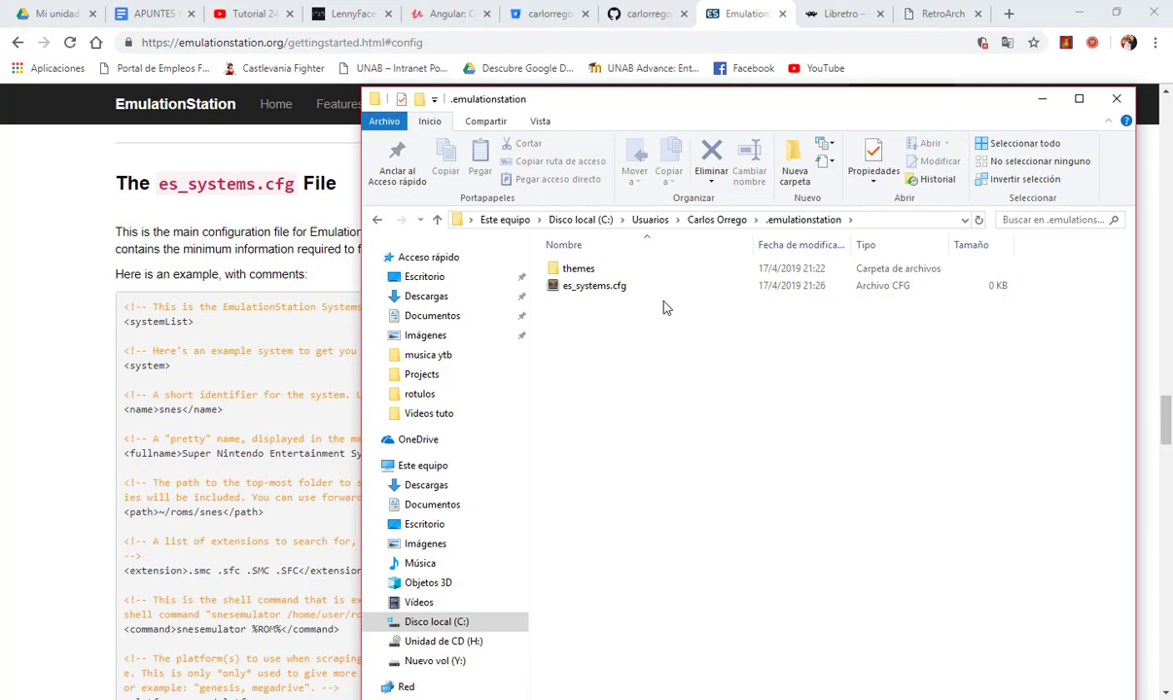
Turn the display of file name extensions off and back on in the folder view options.
click(541, 122)
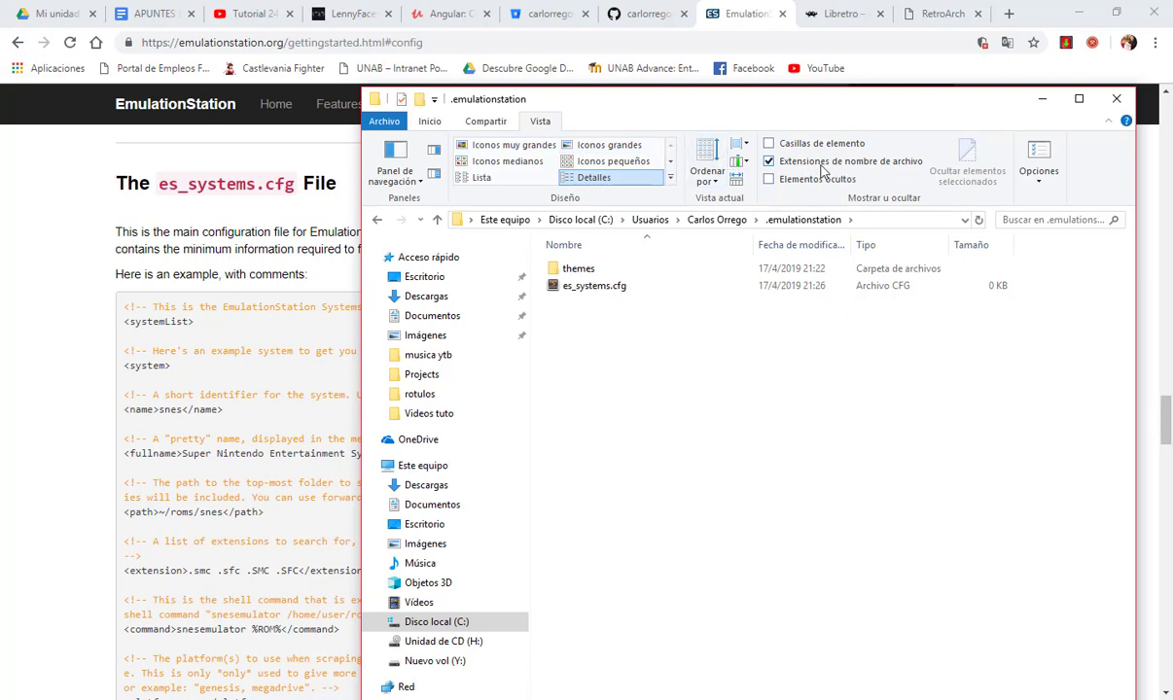
click(769, 162)
click(769, 163)
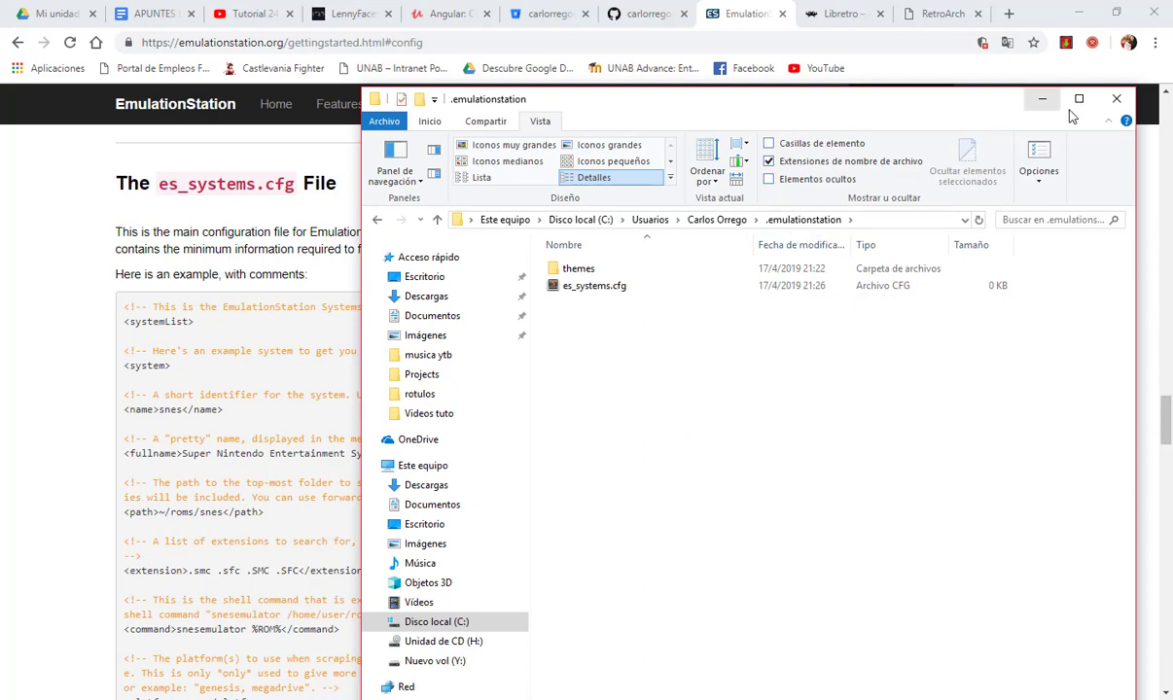
Open the es_systems.cfg file in Sublime Text and dismiss the dialog shown at startup.
click(637, 287)
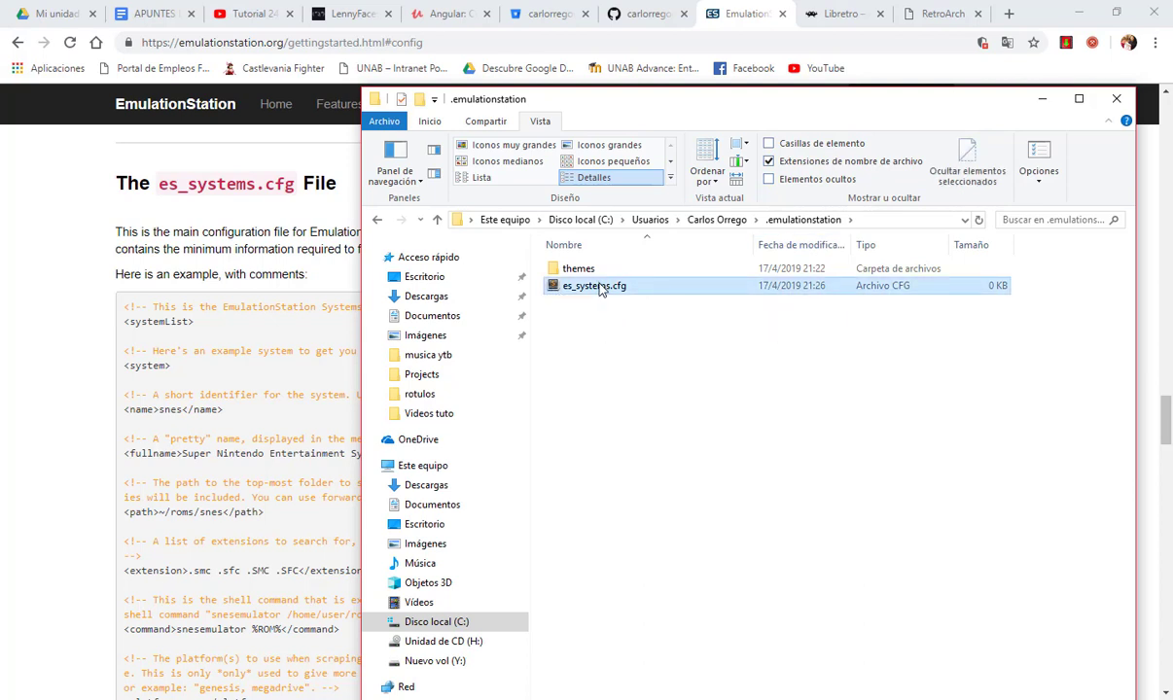
right_click(601, 290)
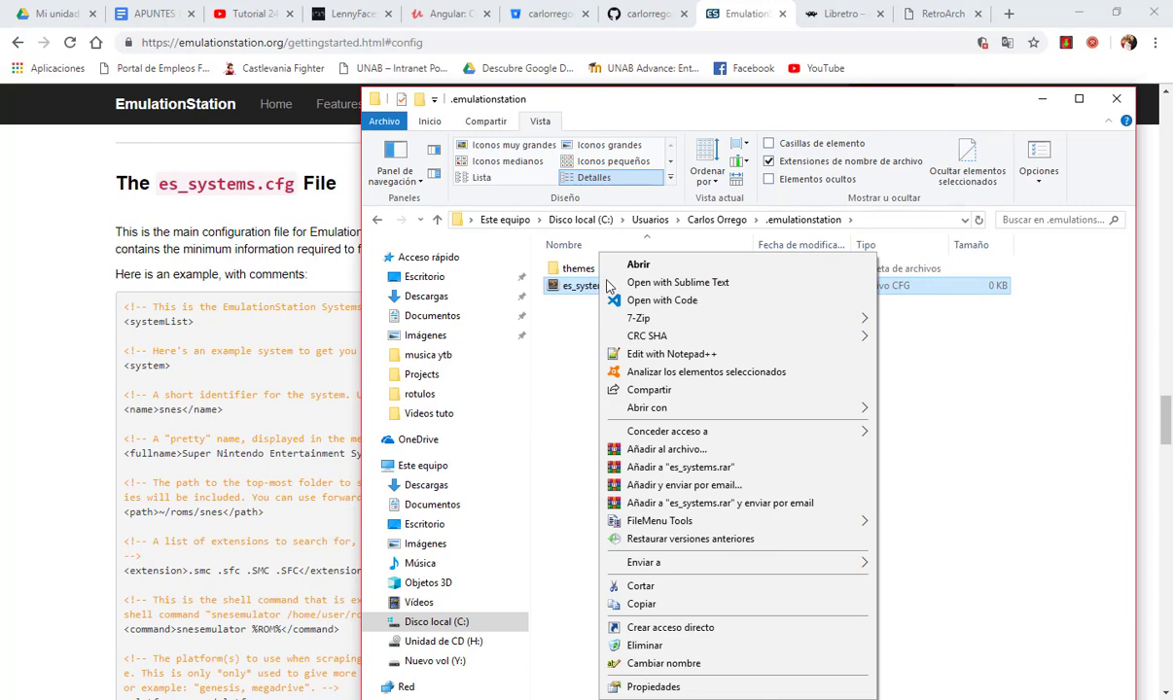
click(664, 266)
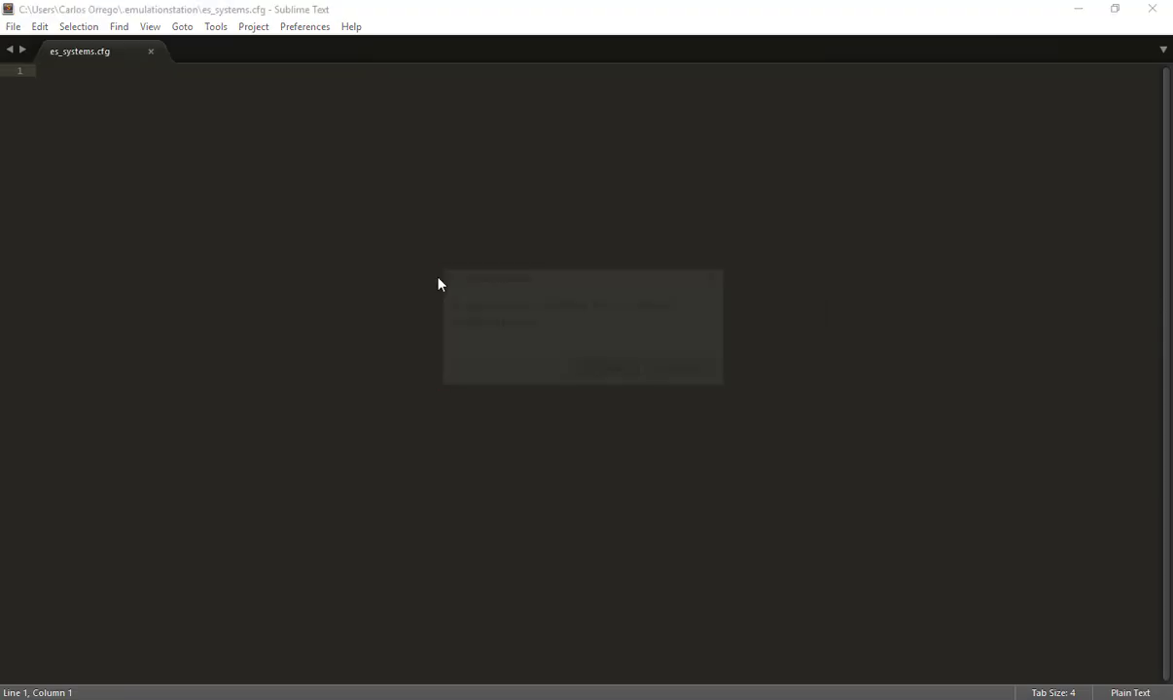
click(692, 372)
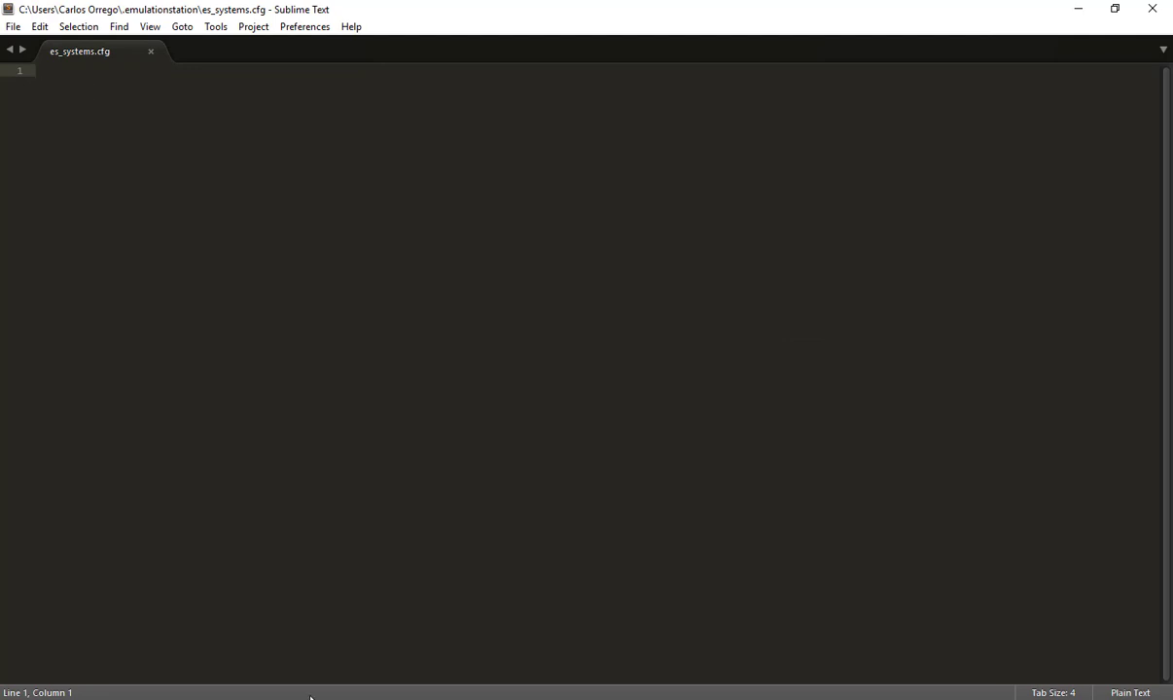
Open es_systems.cfg from the Documents\emulationstation folder in Visual Studio Code and hide the explorer sidebar.
click(238, 699)
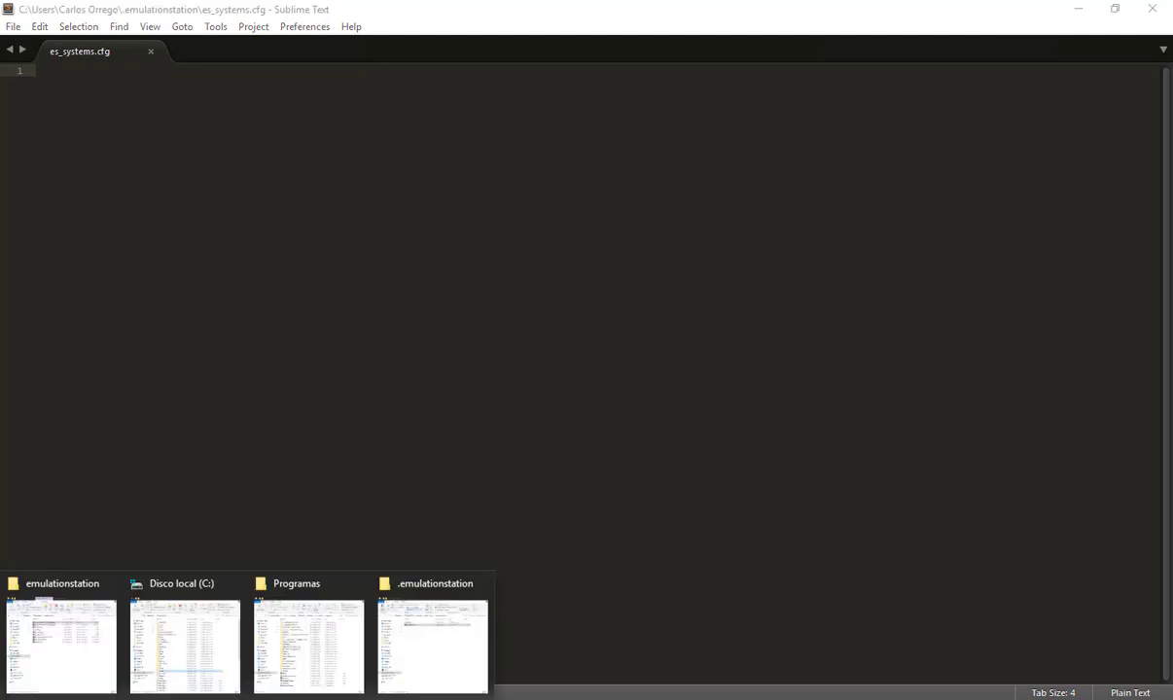
click(53, 637)
click(434, 456)
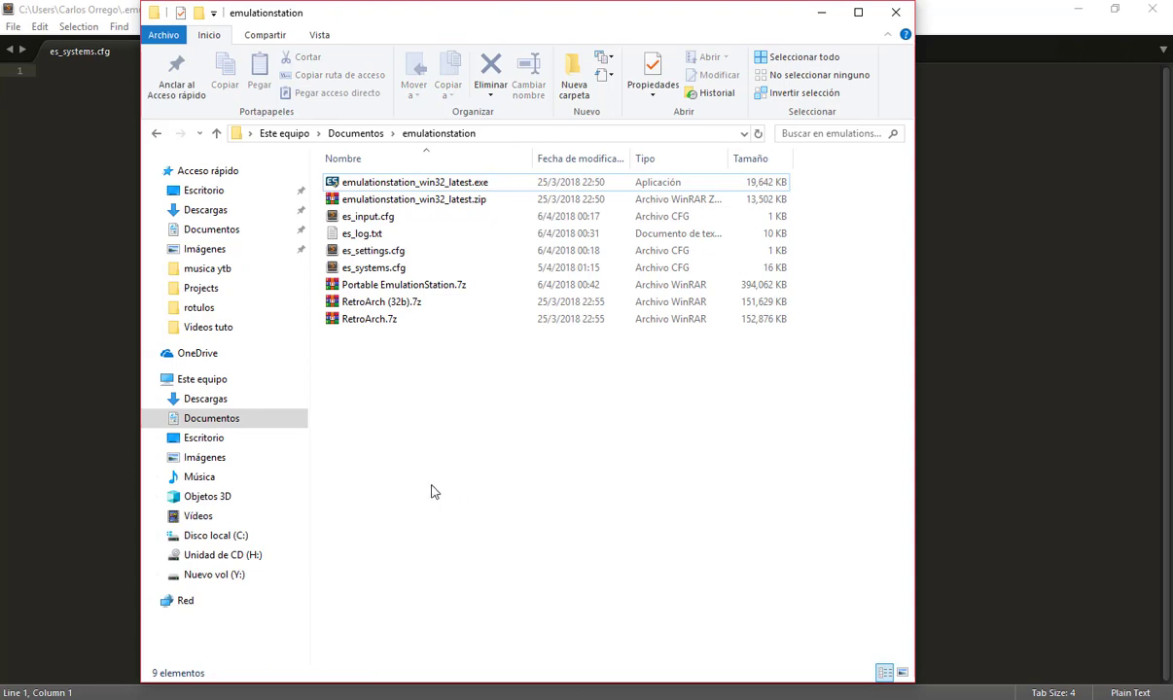
click(370, 269)
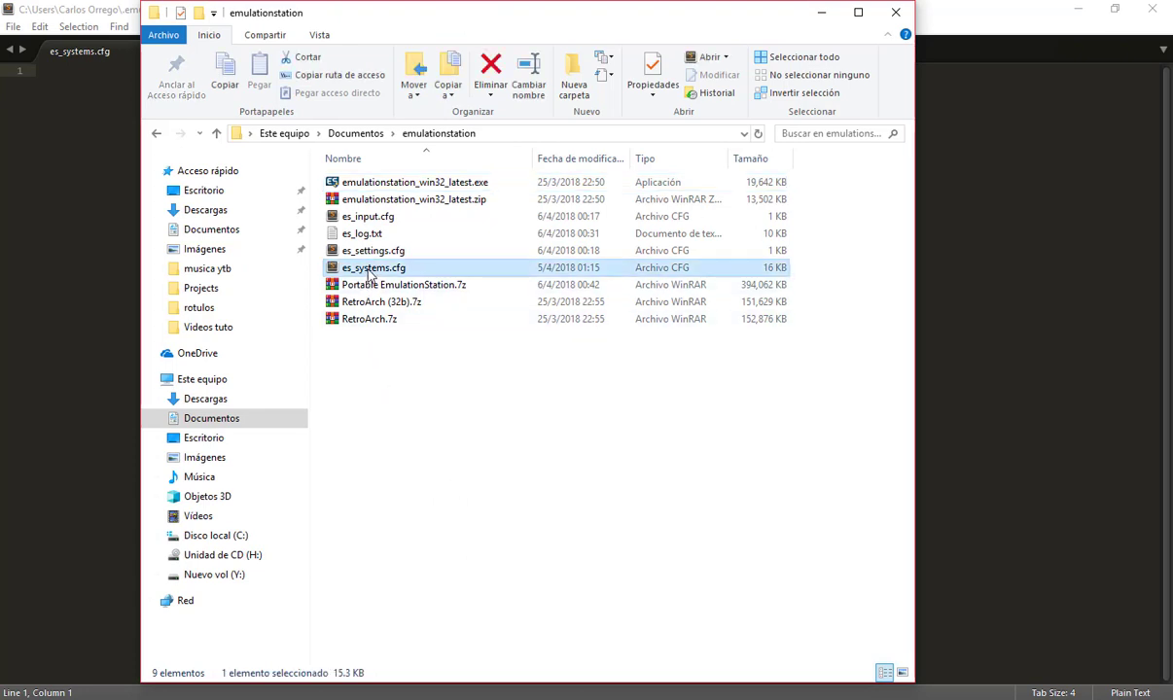
right_click(369, 272)
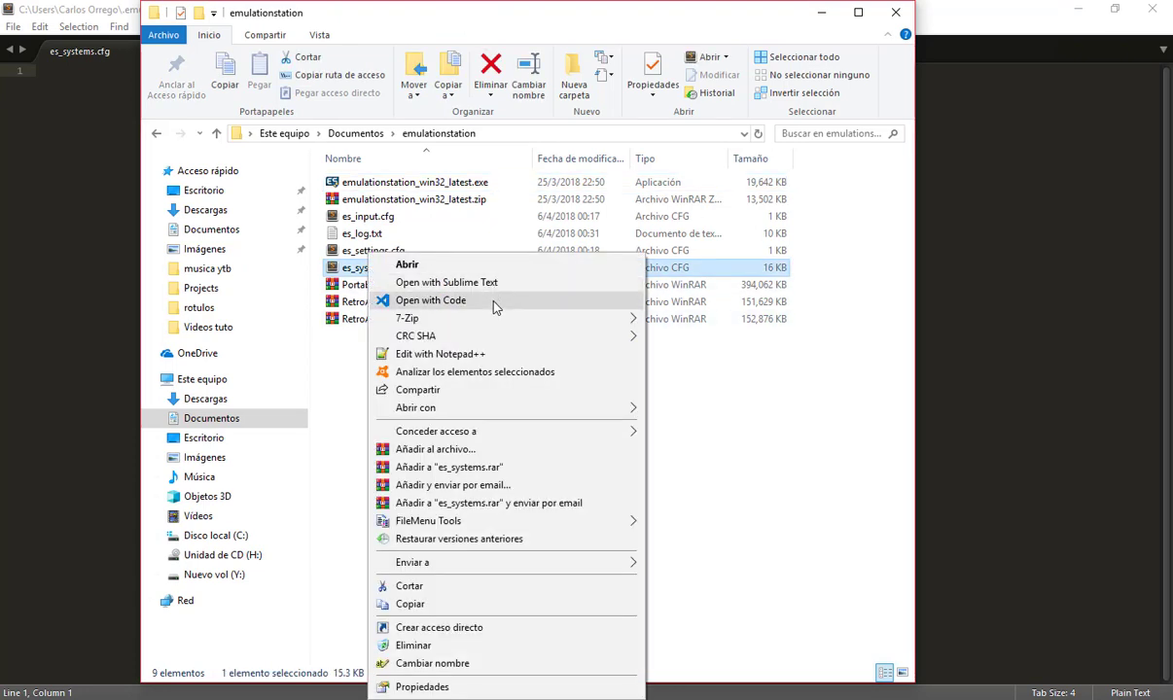
click(457, 354)
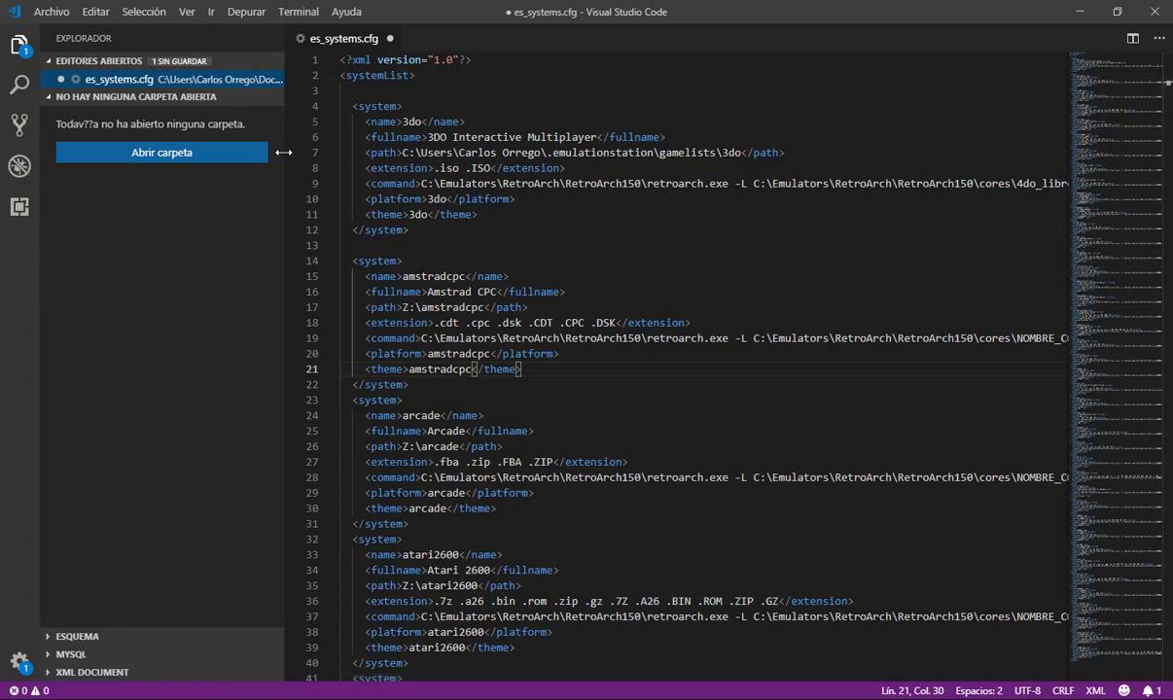
drag(283, 152, 114, 167)
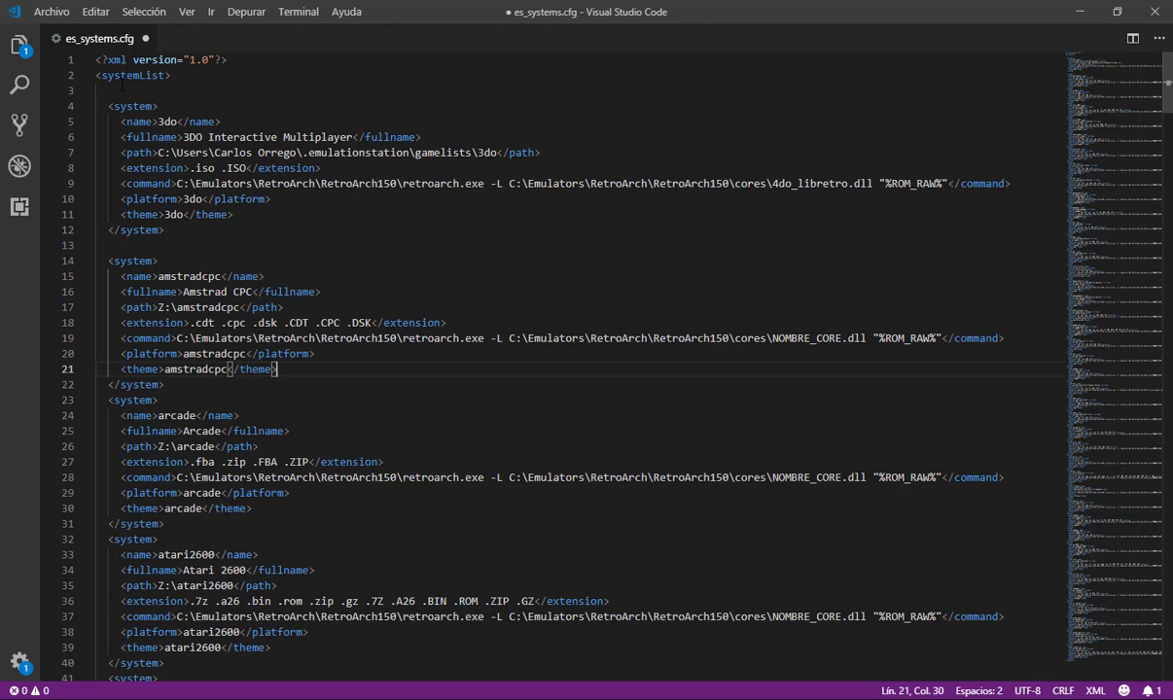
key(ctrl+Home)
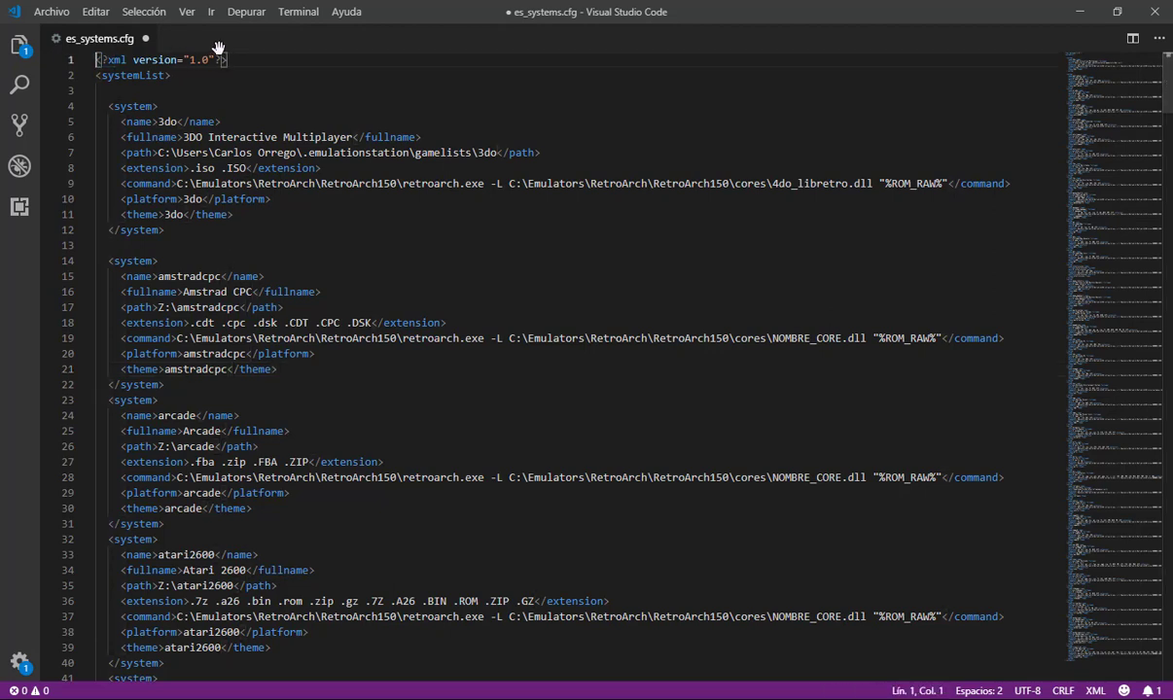
shift+click(266, 73)
key(ctrl+c)
key(Right)
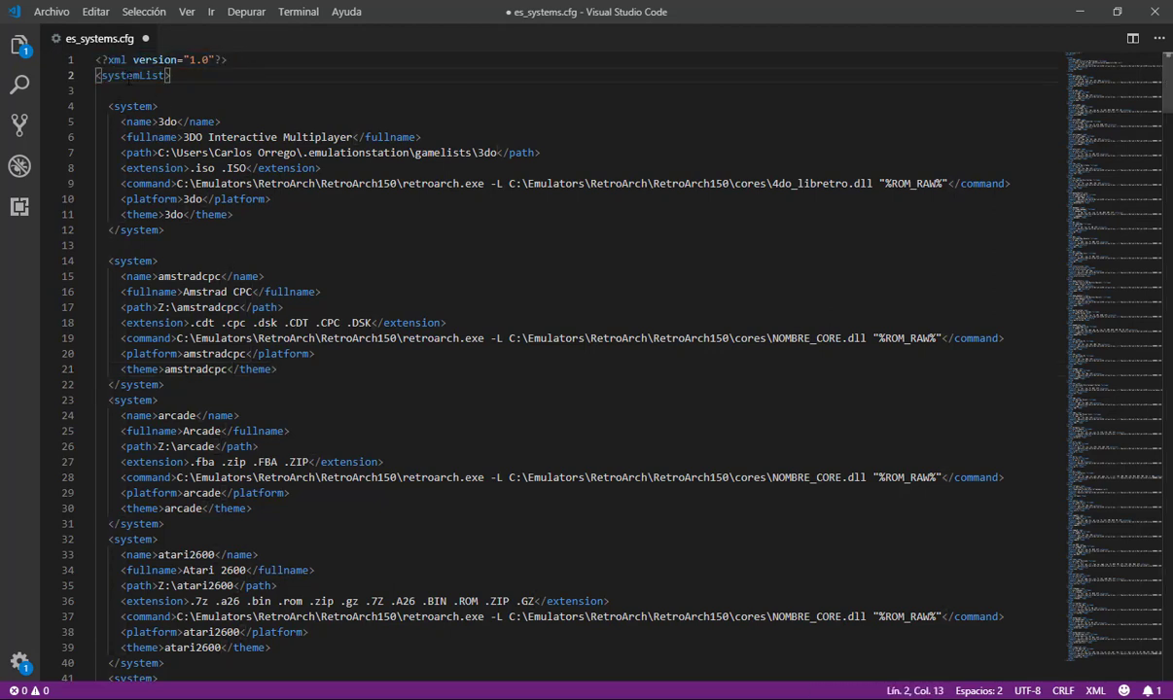
key(Right)
key(Delete)
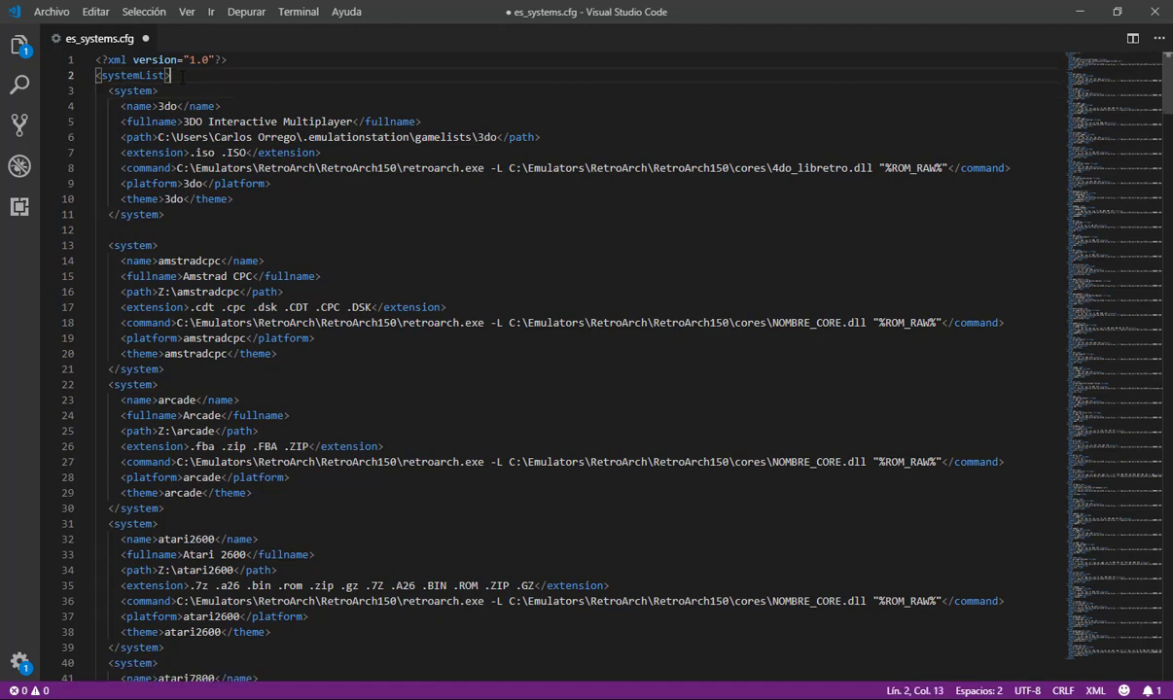
key(ctrl+z)
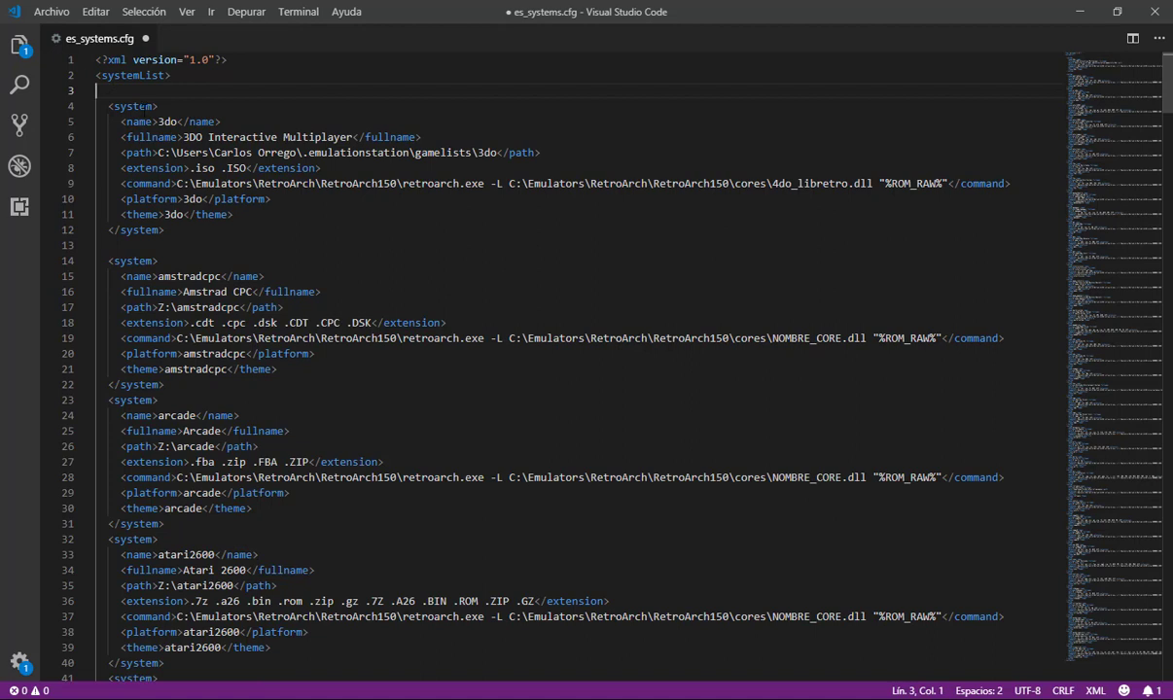
double_click(134, 106)
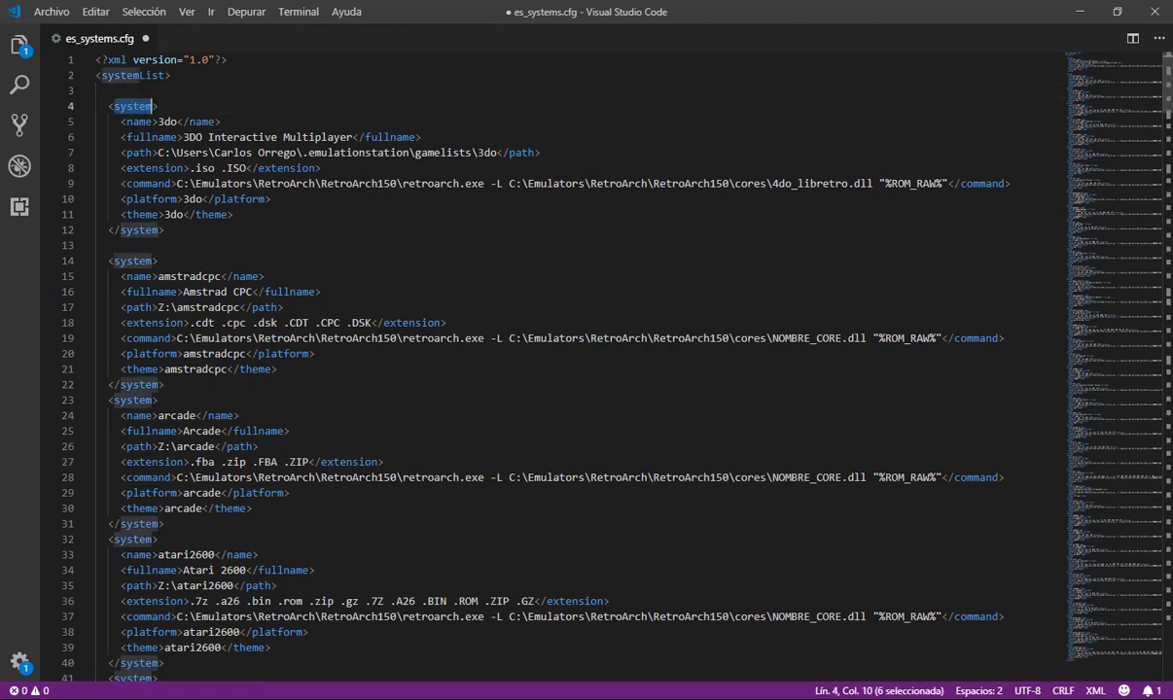
click(134, 122)
Copy the XML declaration and opening <systemList> tag into the empty es_systems.cfg in Sublime Text, and add a closing </systemList> tag.
drag(184, 75, 19, 52)
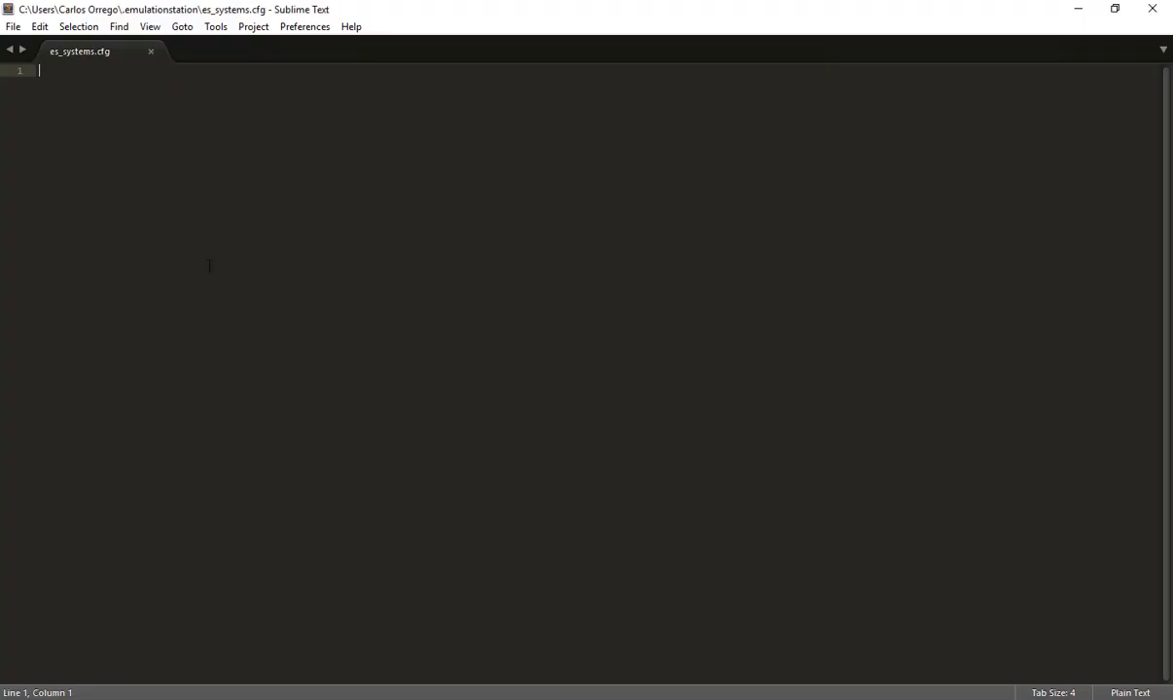
key(ctrl+v)
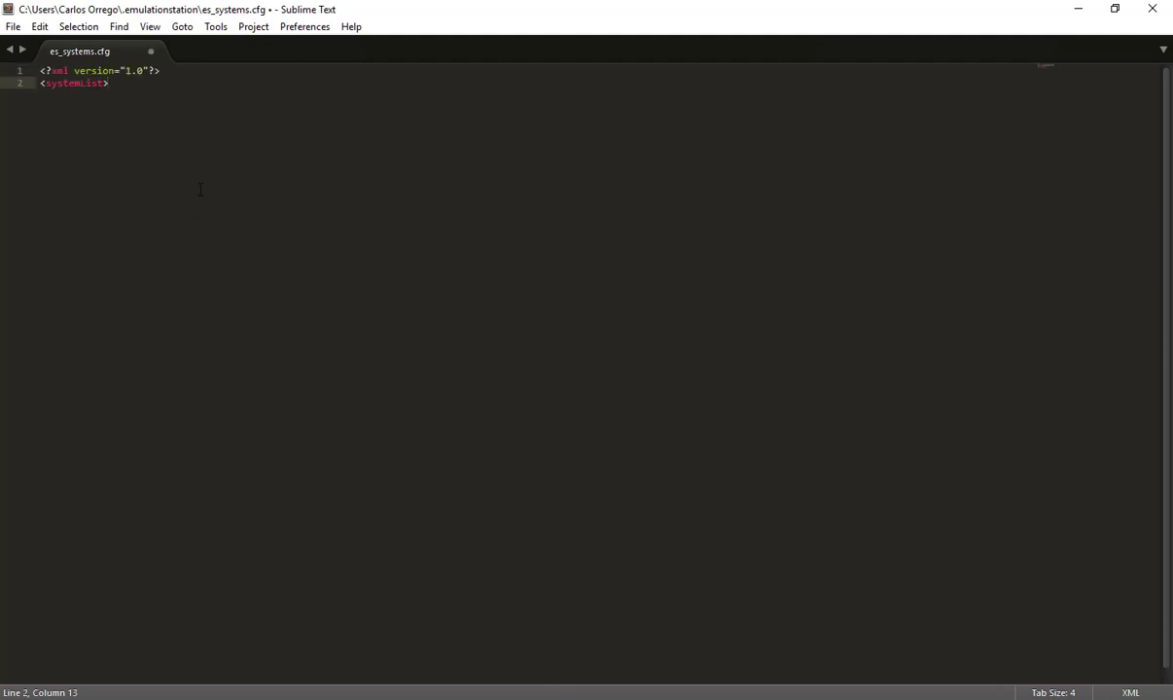
key(Return)
key(Return)
text(<!-)
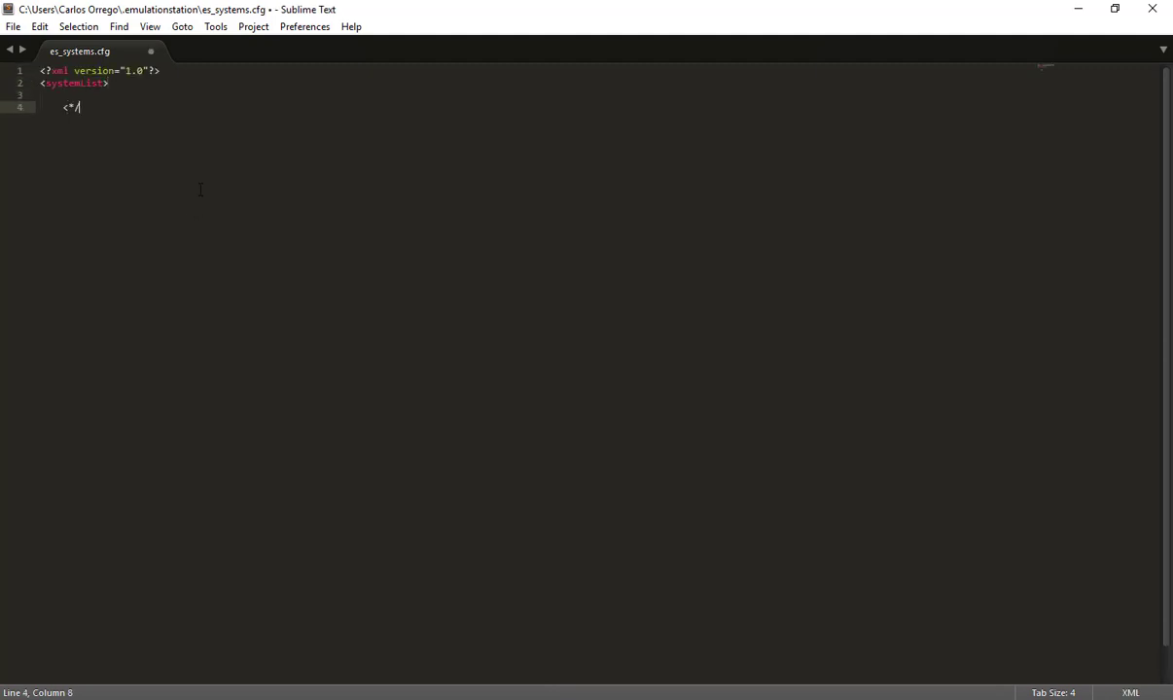
key(BackSpace)
key(BackSpace)
text(/)
key(Up)
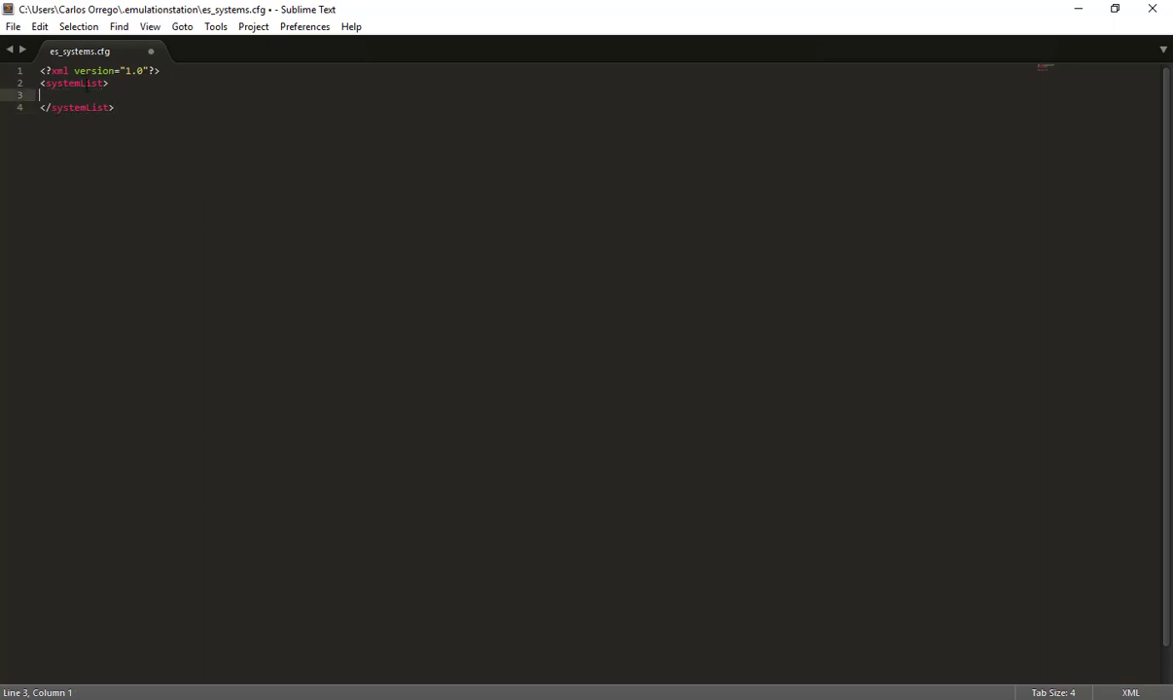
Add two blank lines between the opening and closing systemList tags.
double_click(83, 83)
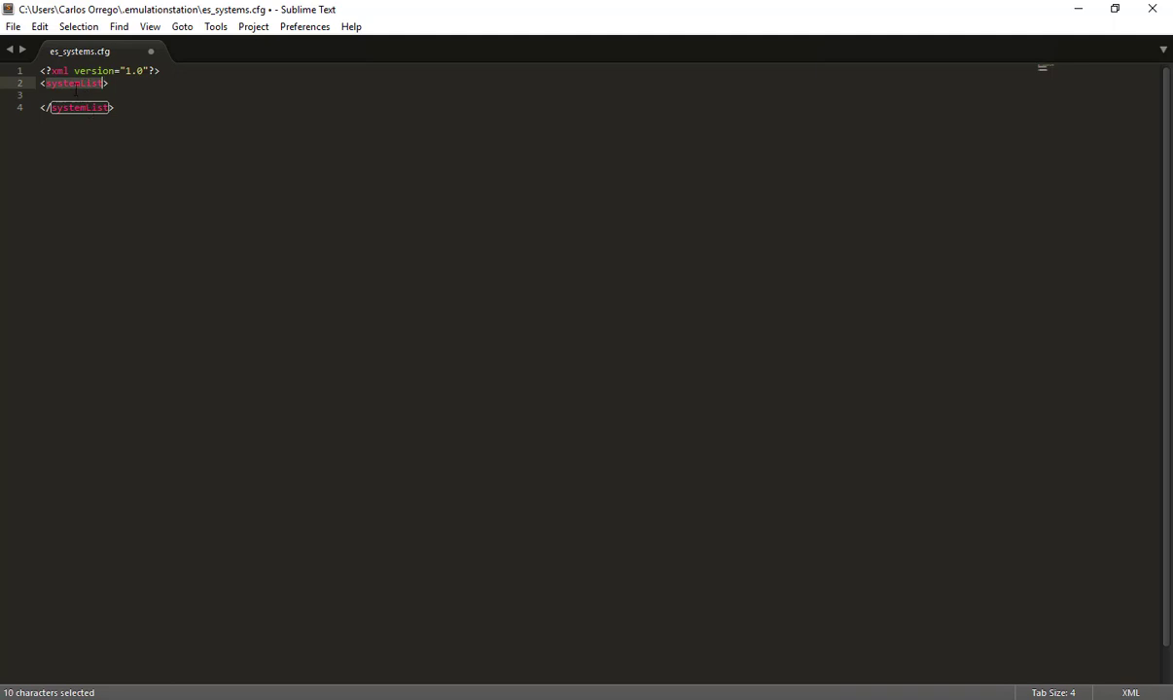
click(77, 86)
click(81, 94)
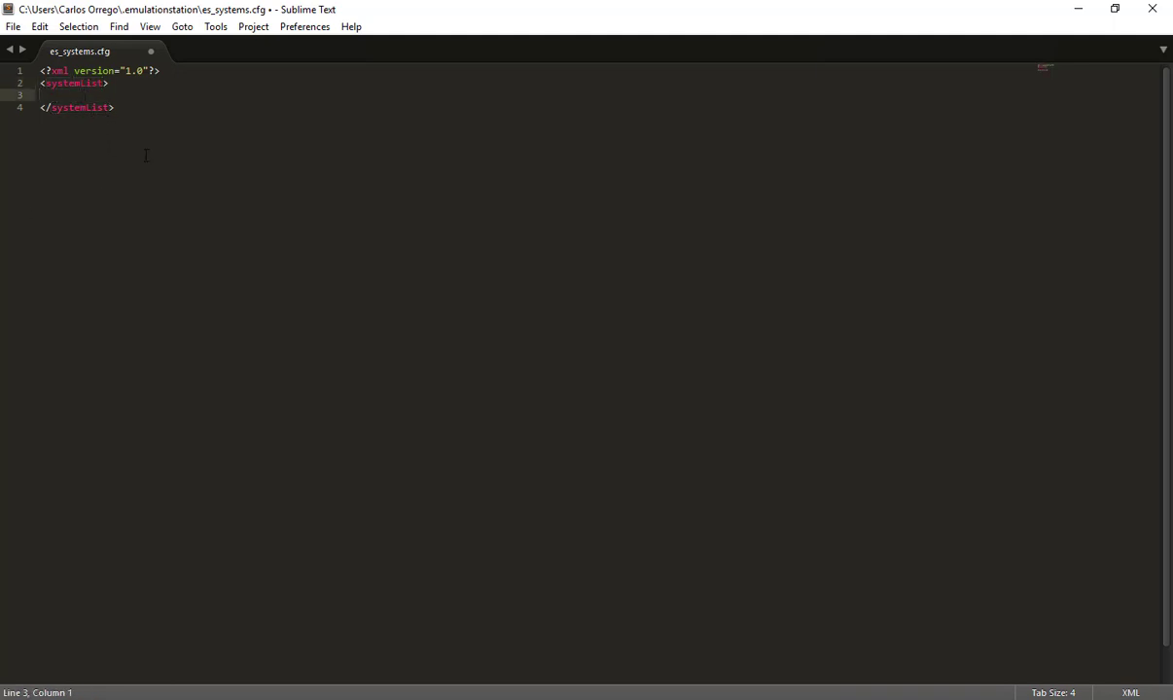
drag(123, 104, 41, 84)
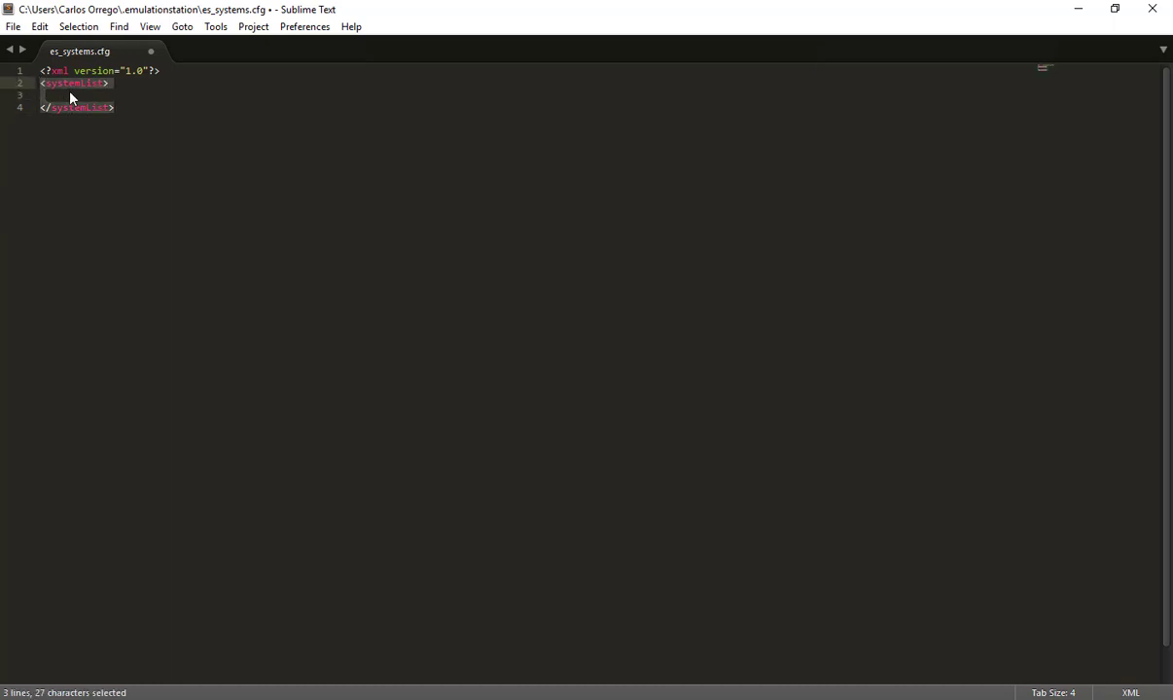
click(73, 95)
key(Return)
key(Return)
key(Up)
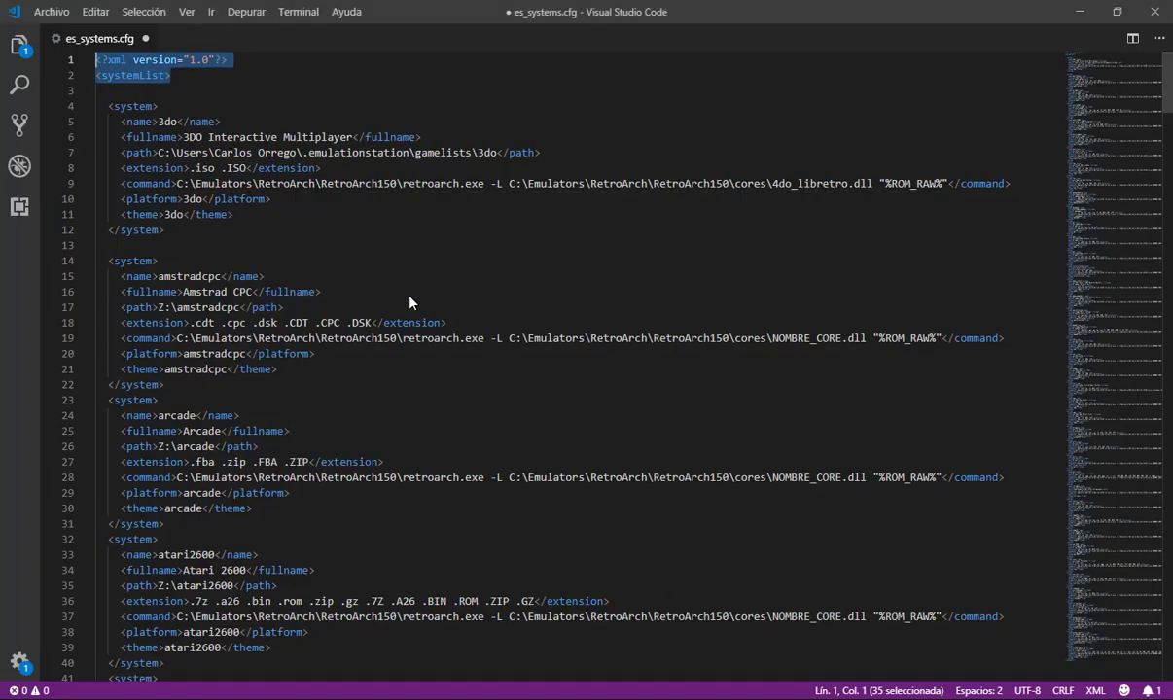
Copy the complete megadrive <system> block from the Visual Studio Code file and paste it between the systemList tags in Sublime Text.
scroll(408, 304, down, 19)
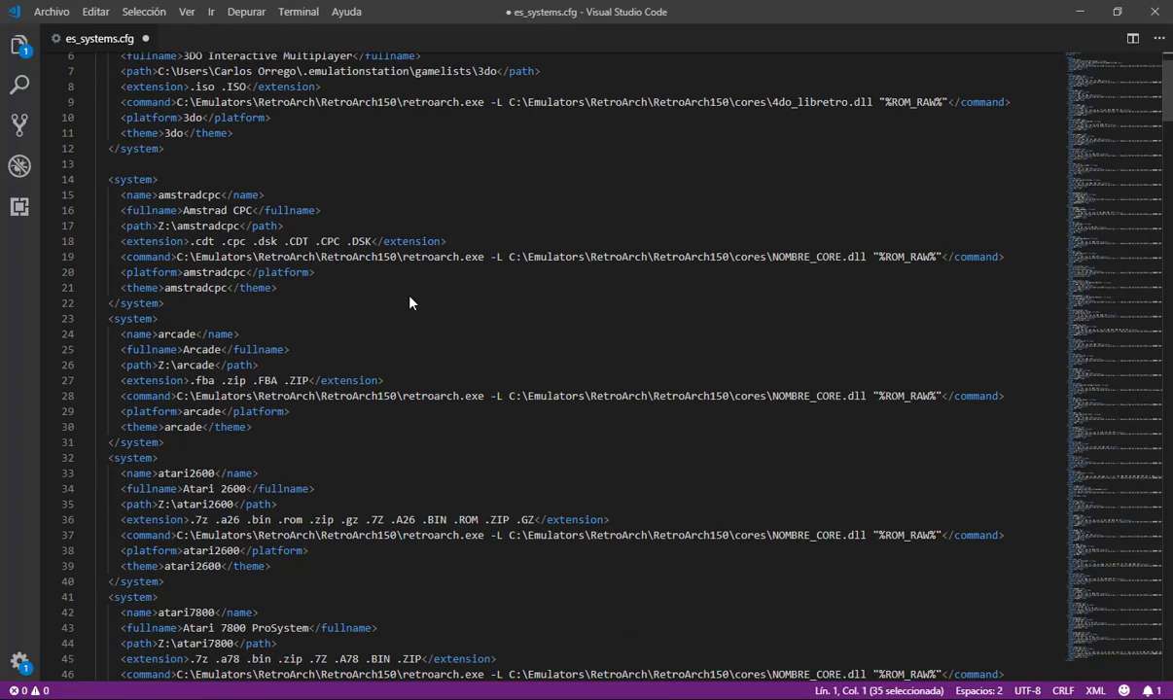
scroll(408, 308, down, 20)
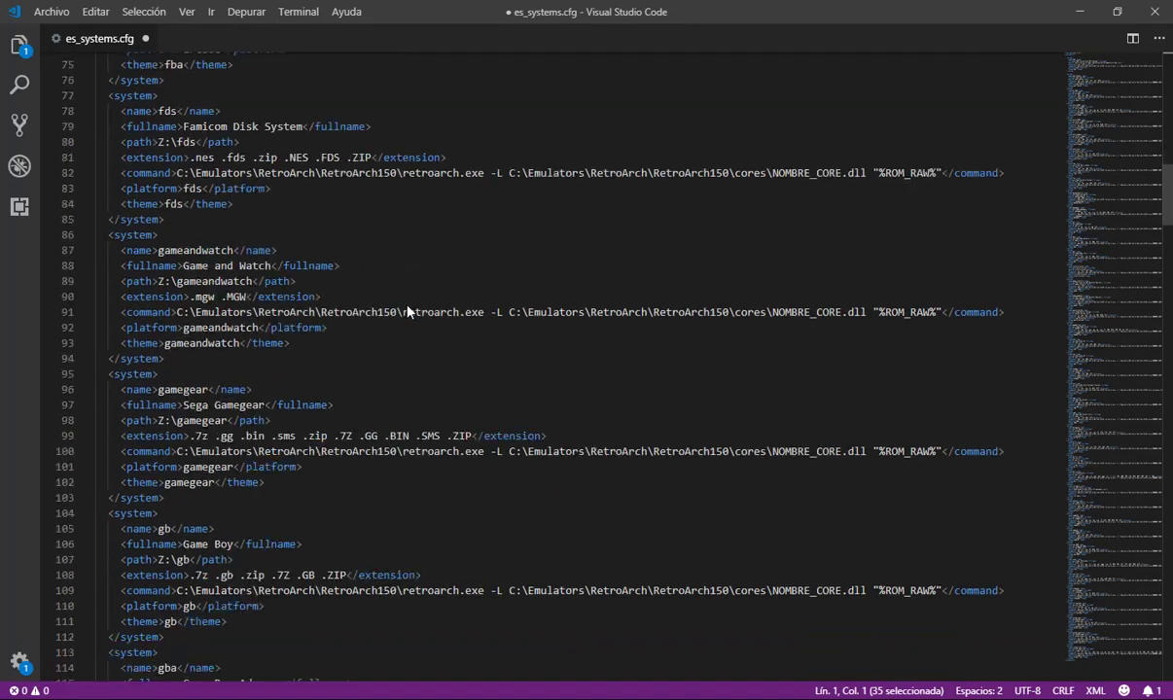
scroll(359, 319, down, 4)
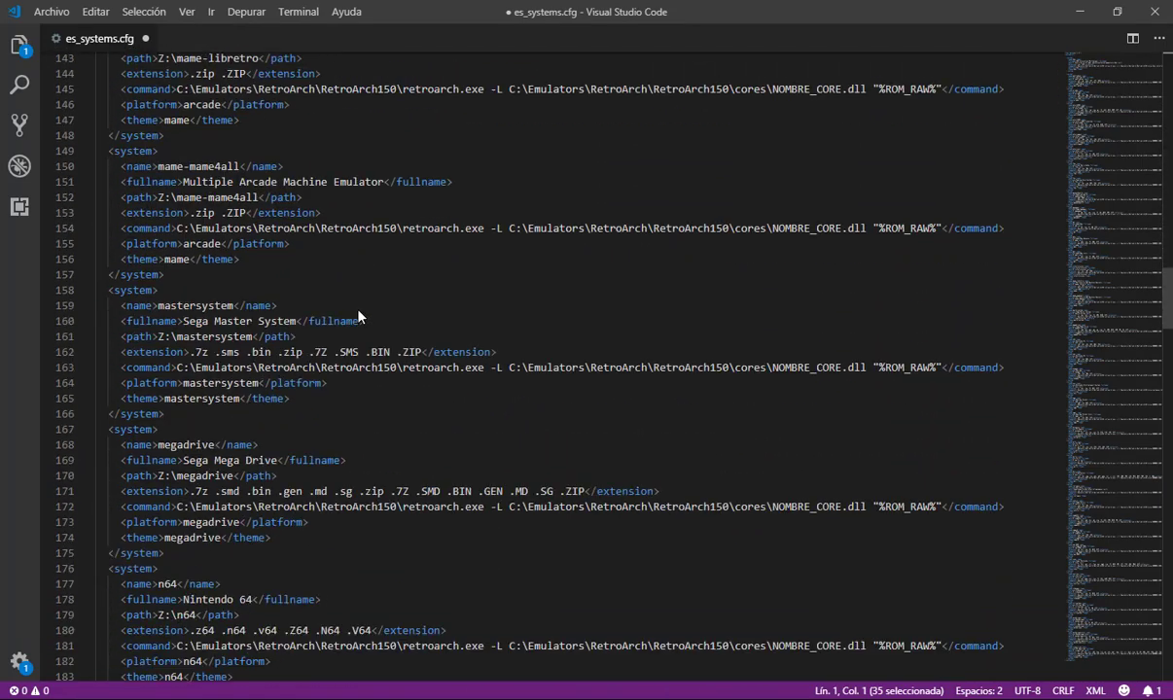
scroll(358, 313, down, 4)
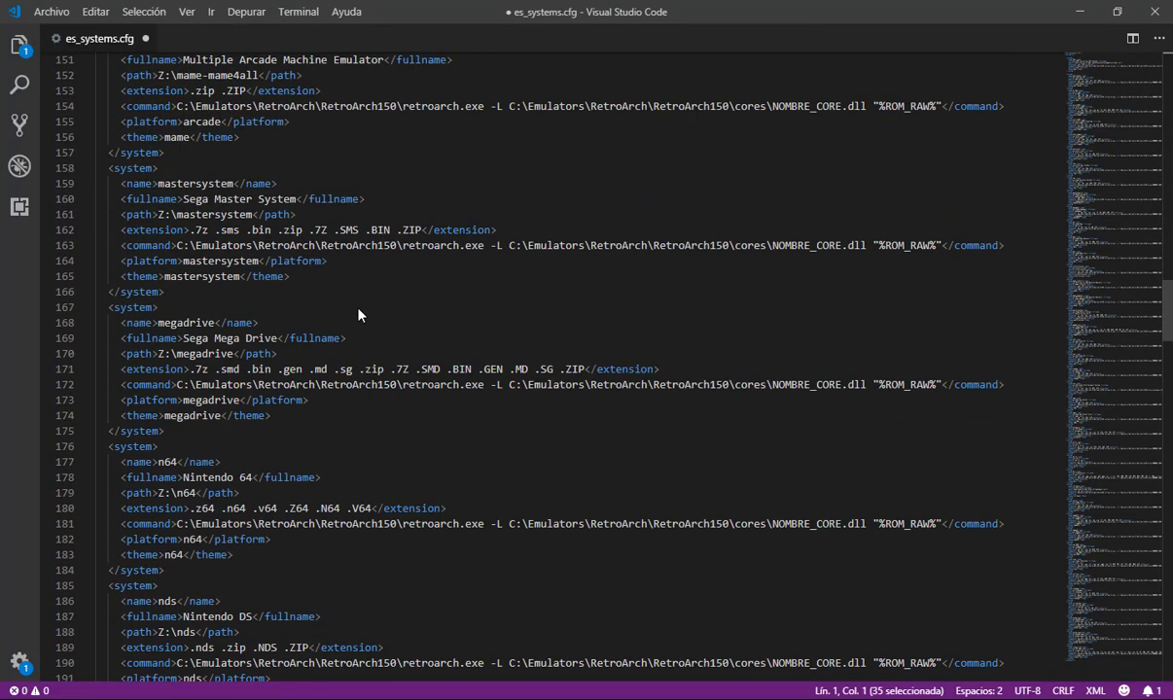
scroll(358, 314, down, 2)
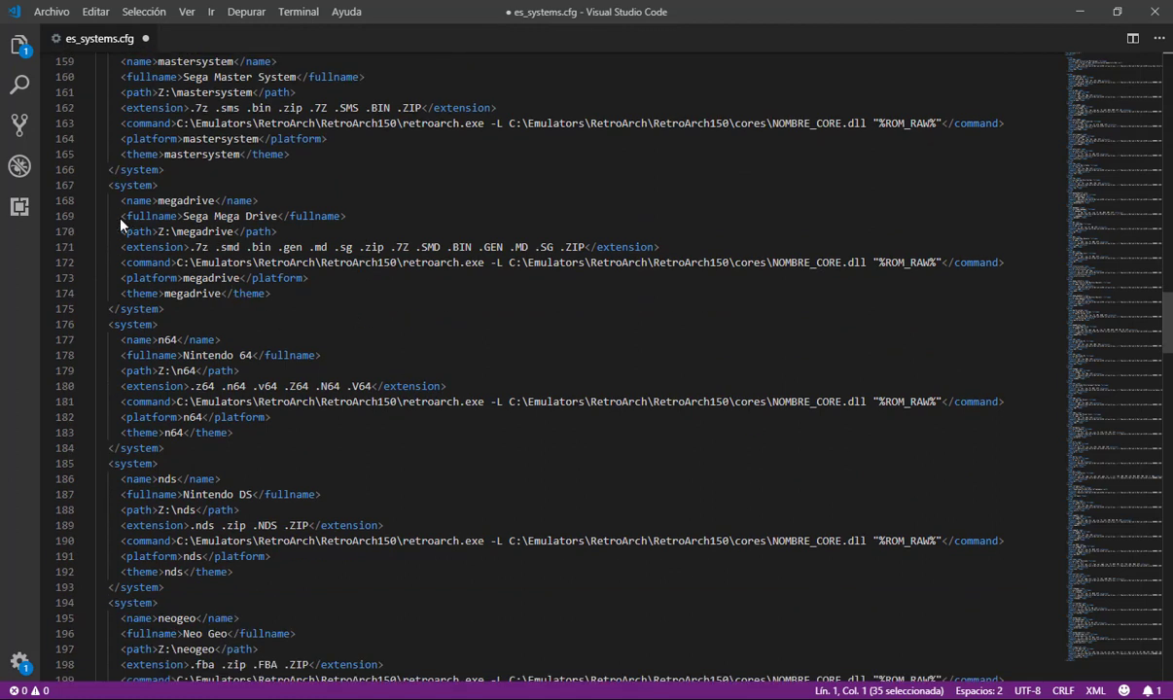
double_click(186, 201)
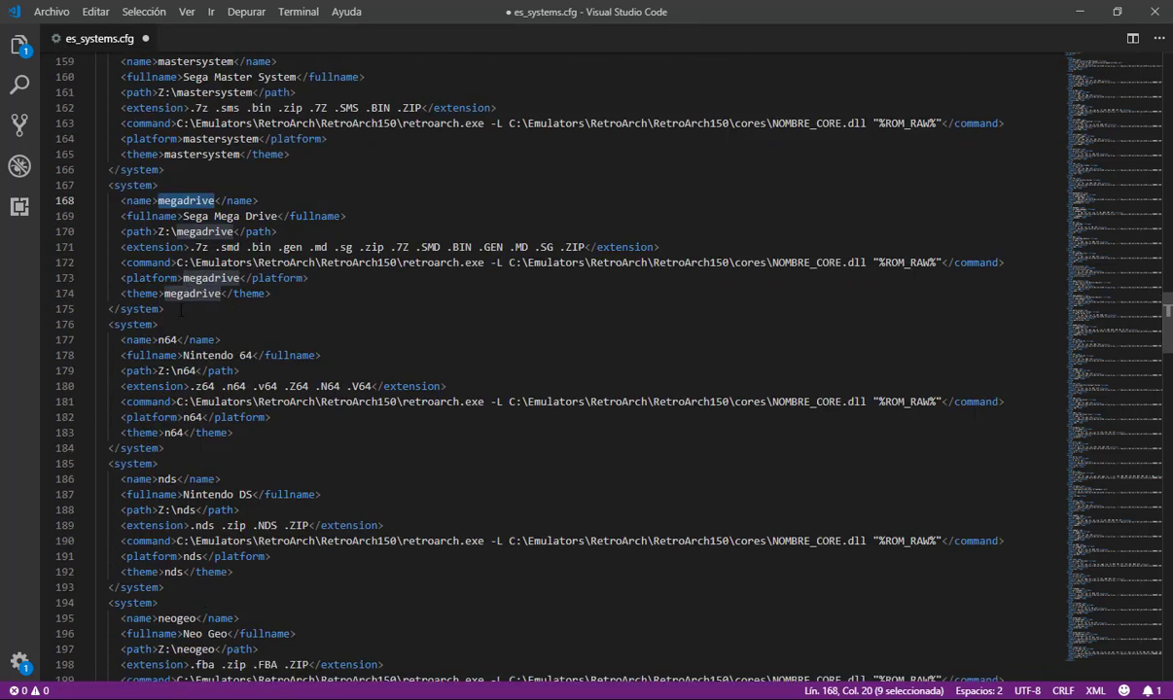
drag(175, 311, 101, 185)
key(ctrl+c)
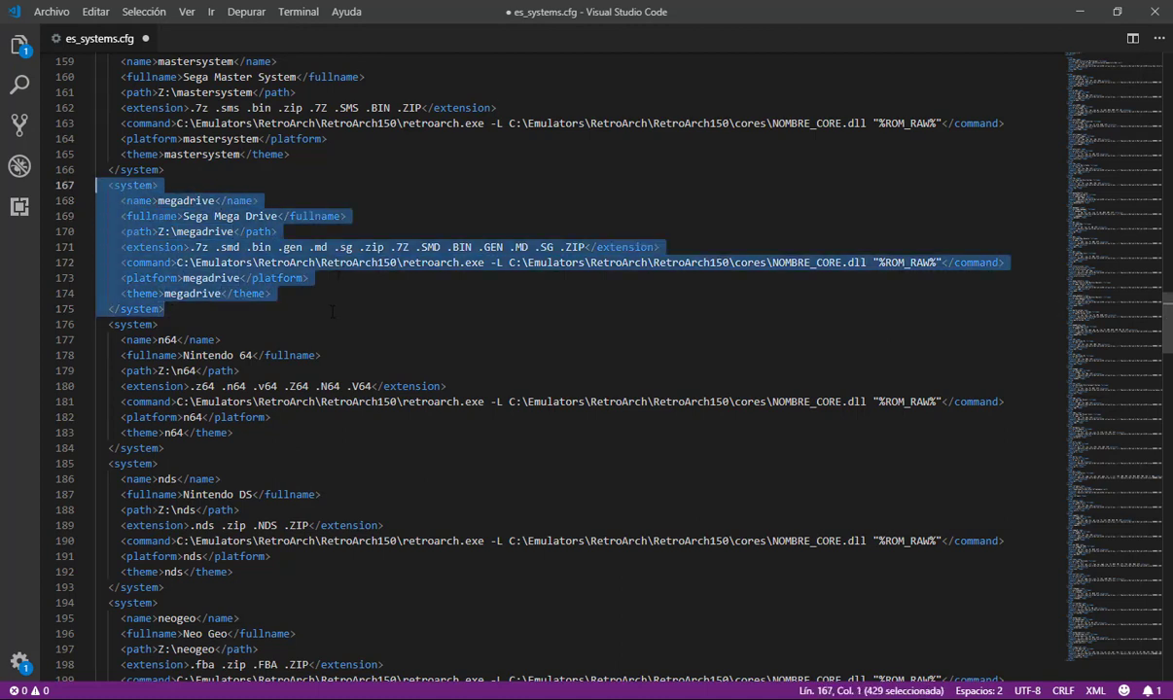
key(alt+Tab)
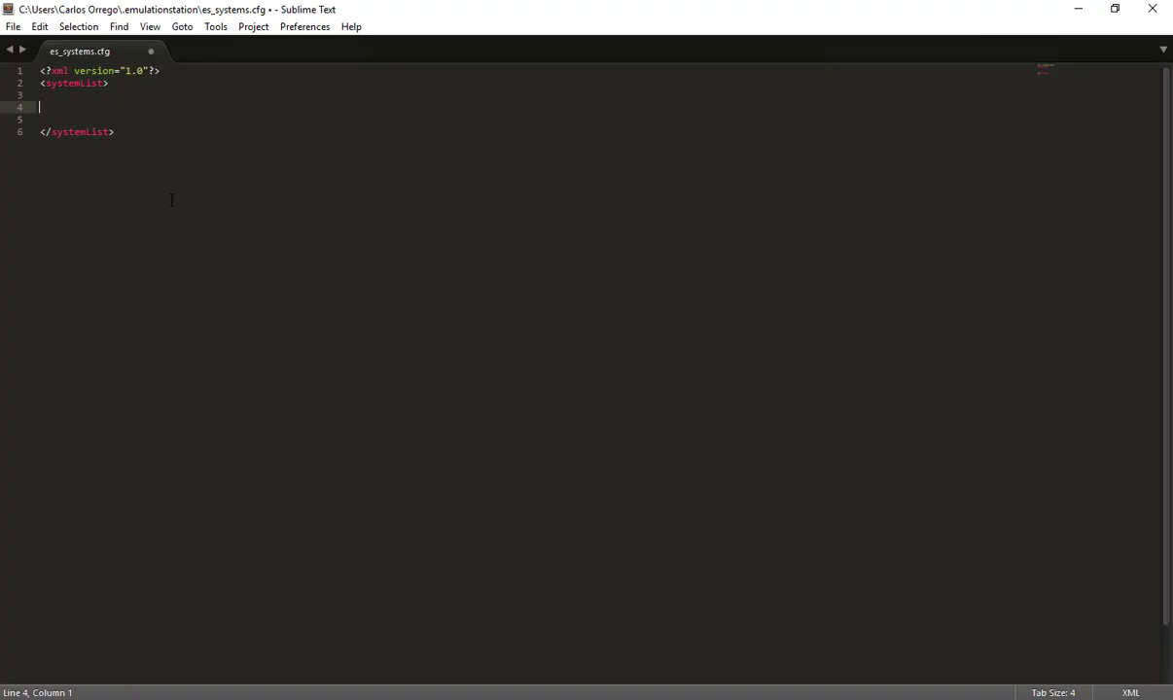
key(ctrl+v)
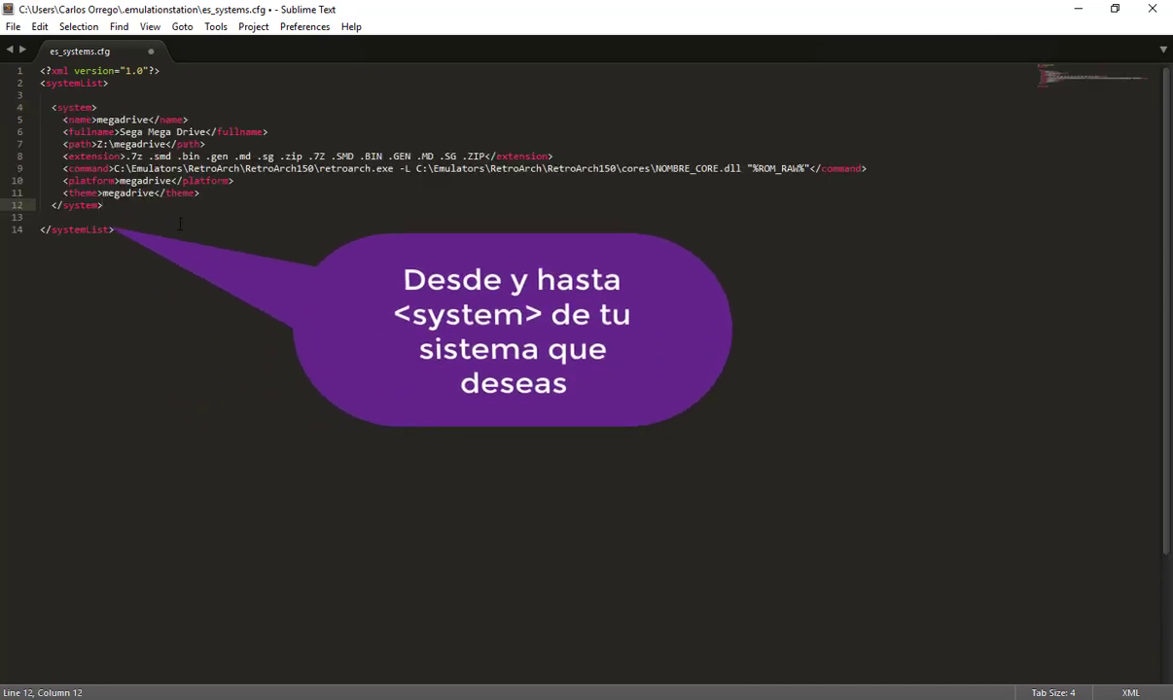
Copy the complete snes <system> block from the Visual Studio Code file and paste it in Sublime Text below the megadrive block, separated by a blank line.
key(Return)
key(Return)
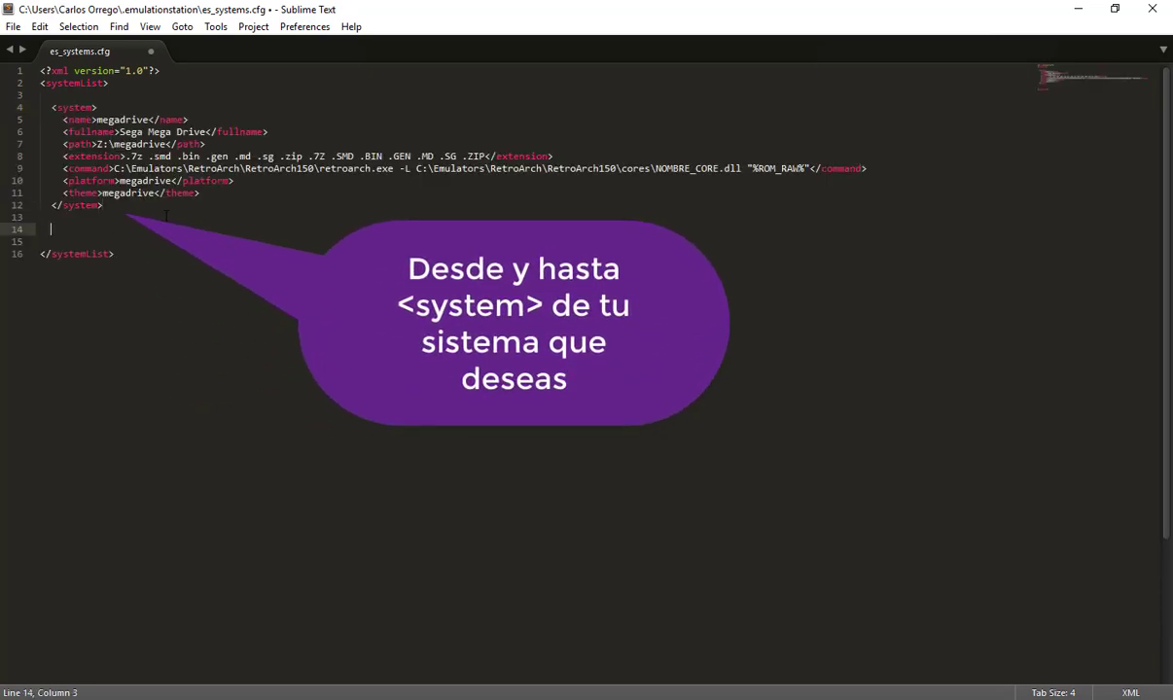
key(alt+Tab)
scroll(319, 424, down, 3)
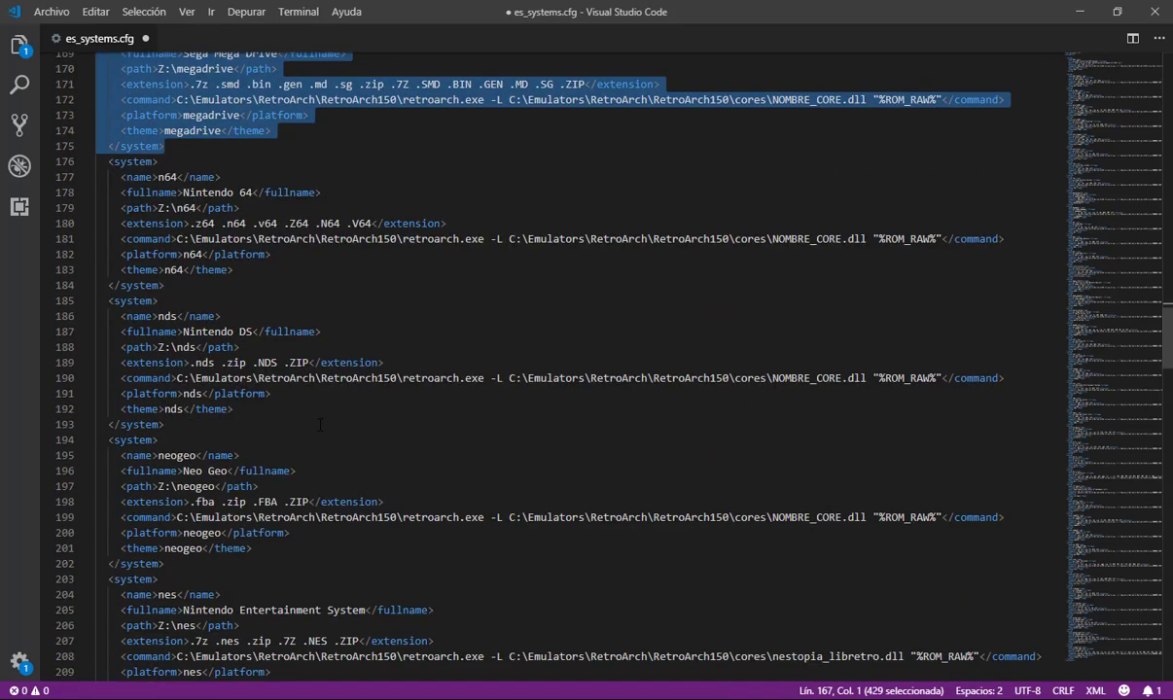
scroll(319, 424, down, 2)
scroll(210, 323, down, 6)
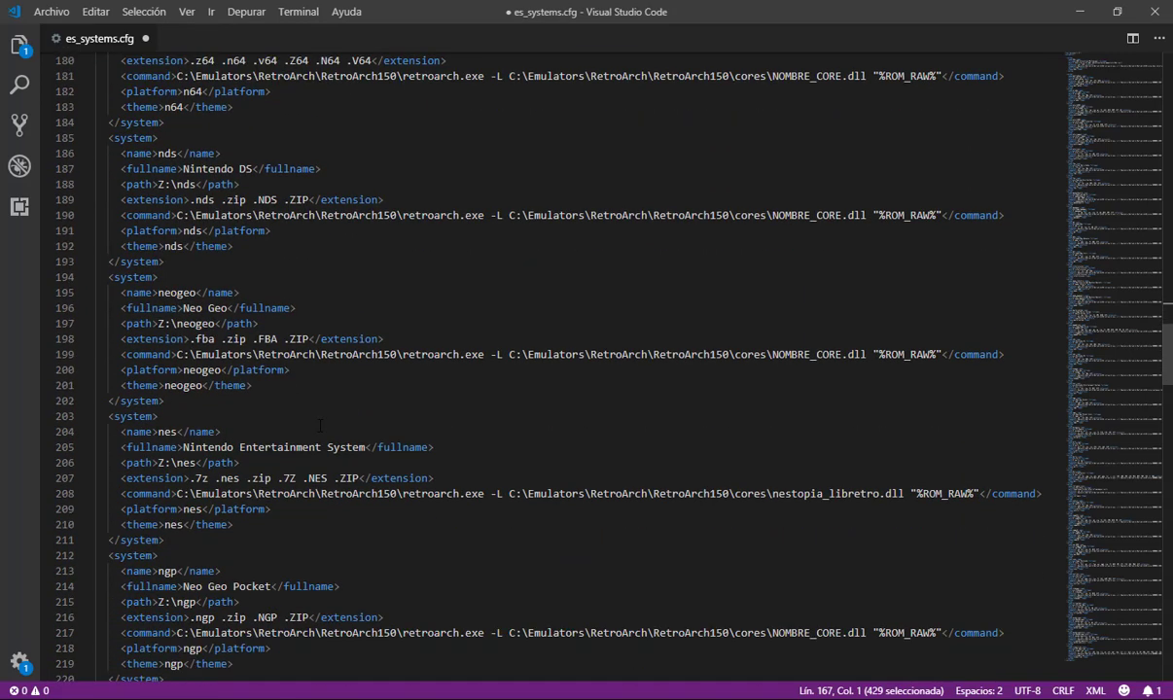
scroll(210, 322, down, 20)
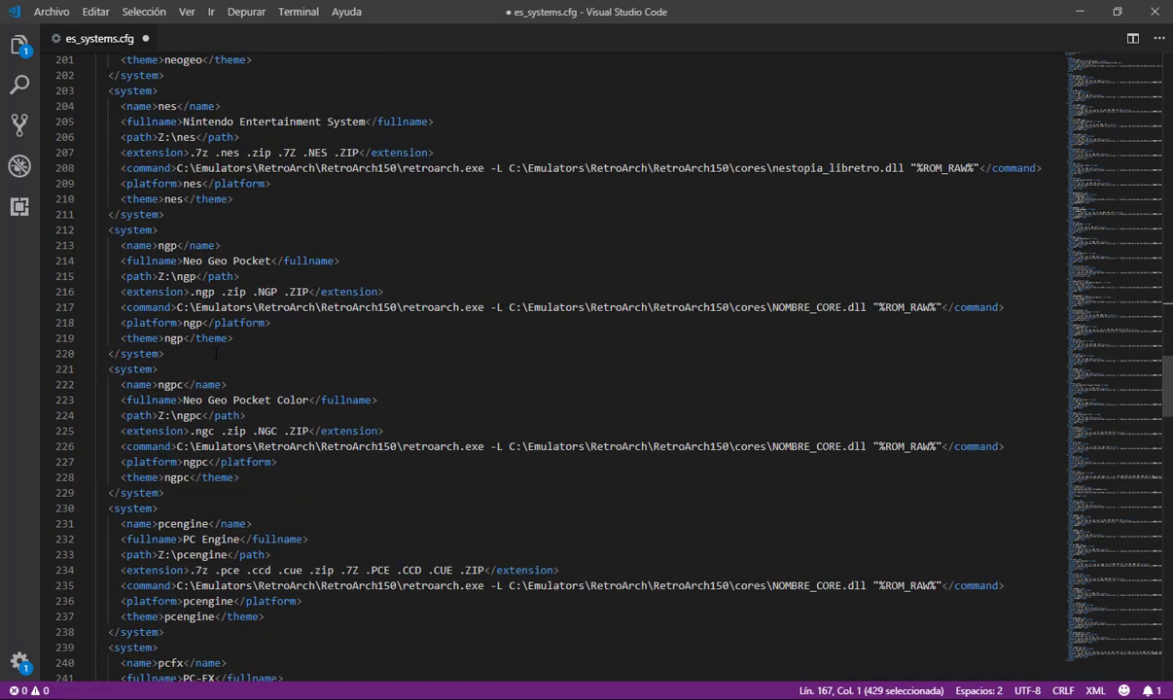
drag(170, 259, 85, 116)
key(ctrl+c)
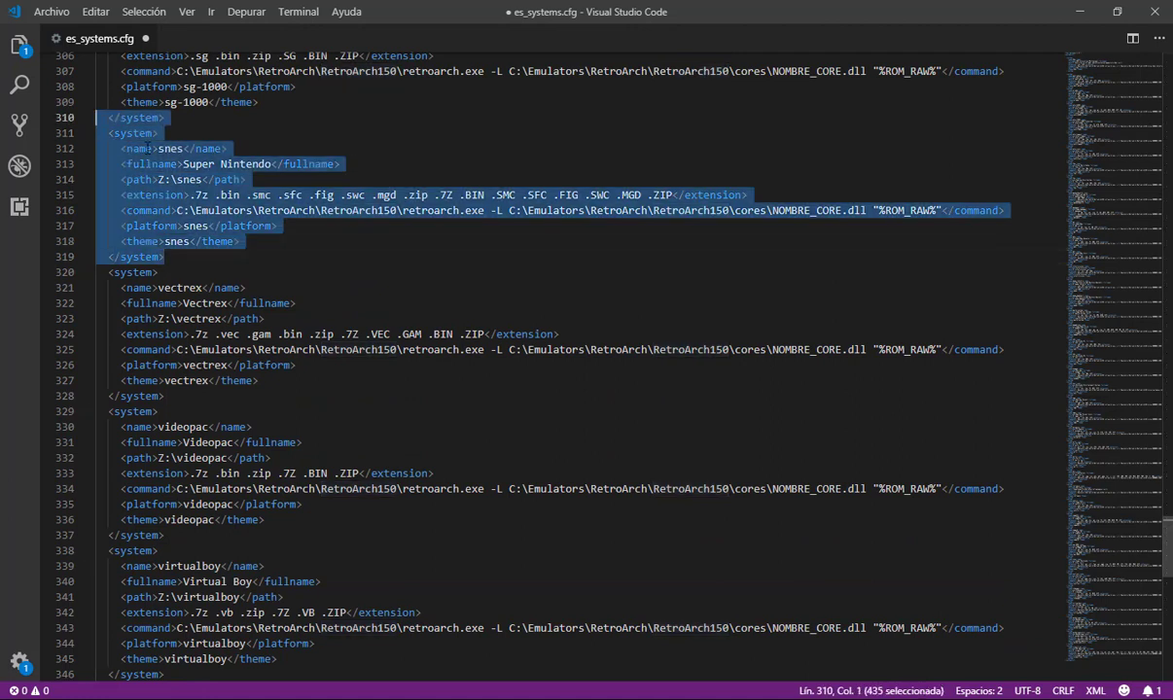
key(shift+Down)
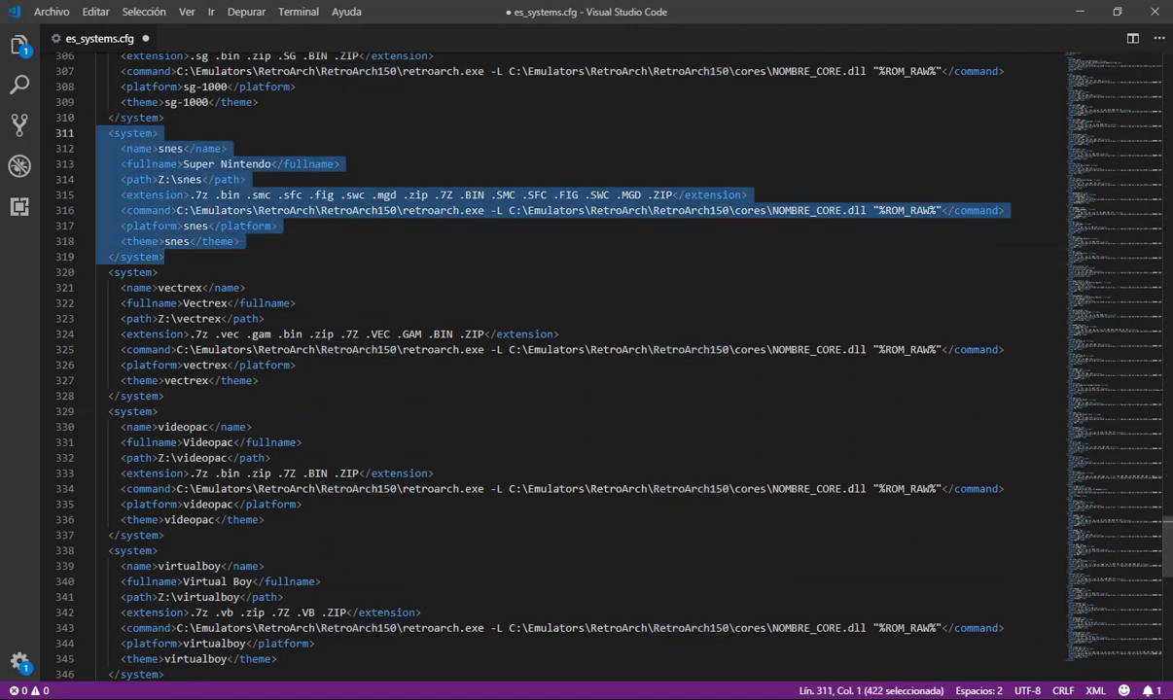
key(alt+Tab)
key(ctrl+v)
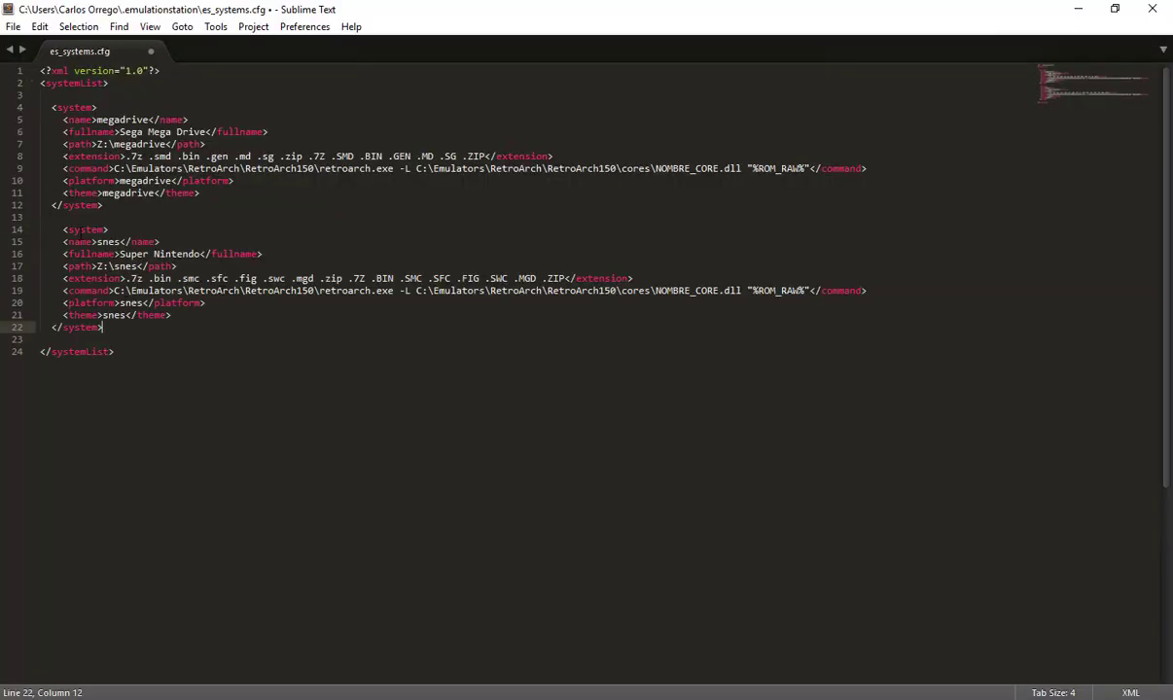
Align the opening <system> tag of the snes block with the indentation of its closing tag.
key(Up)
key(Up)
key(Up)
key(Up)
key(Up)
key(Up)
key(Up)
key(Up)
key(Home)
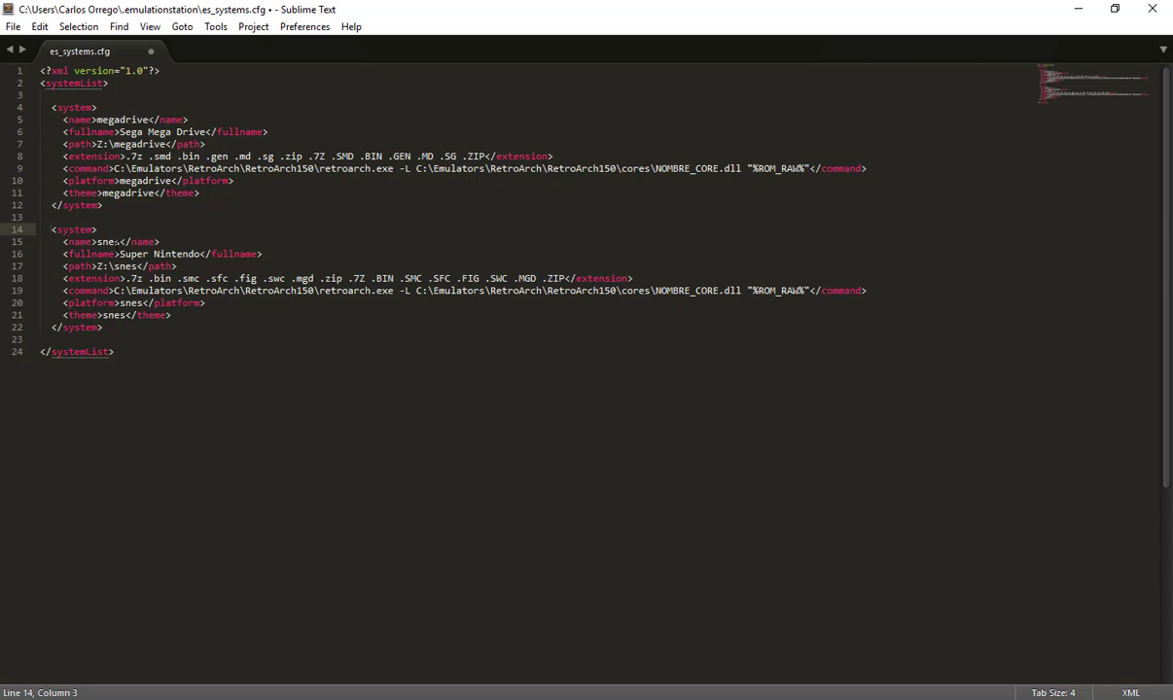
click(232, 371)
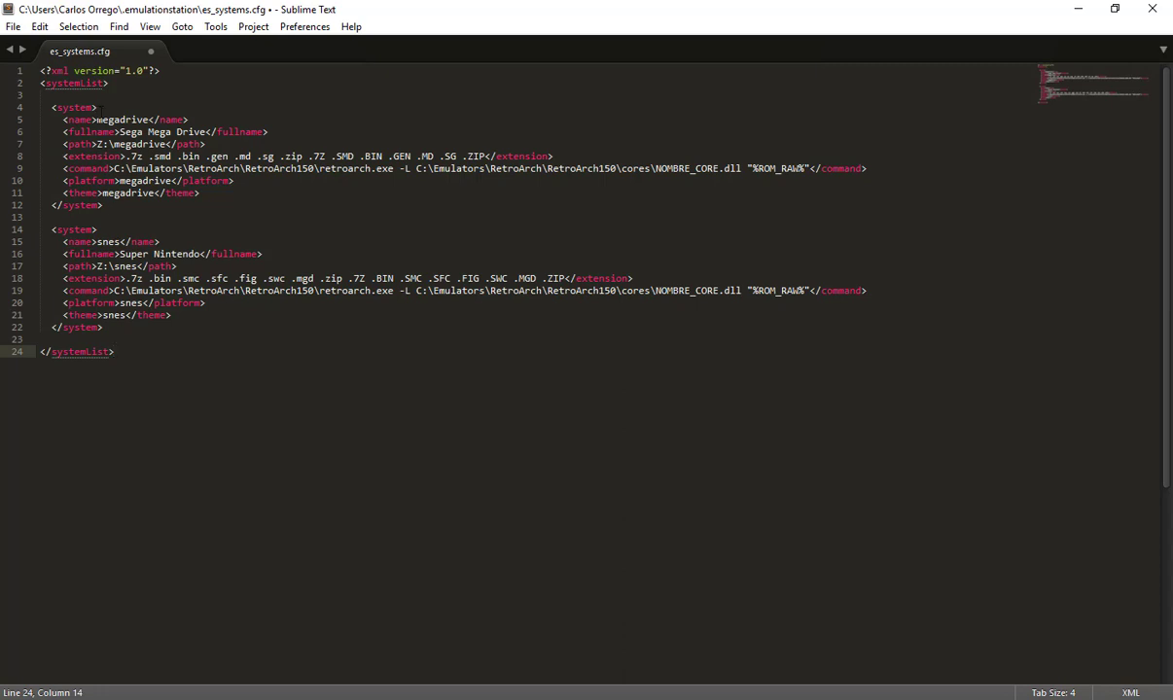
Check the name values of the megadrive and snes blocks, save es_systems.cfg, and minimise the editor window.
click(96, 119)
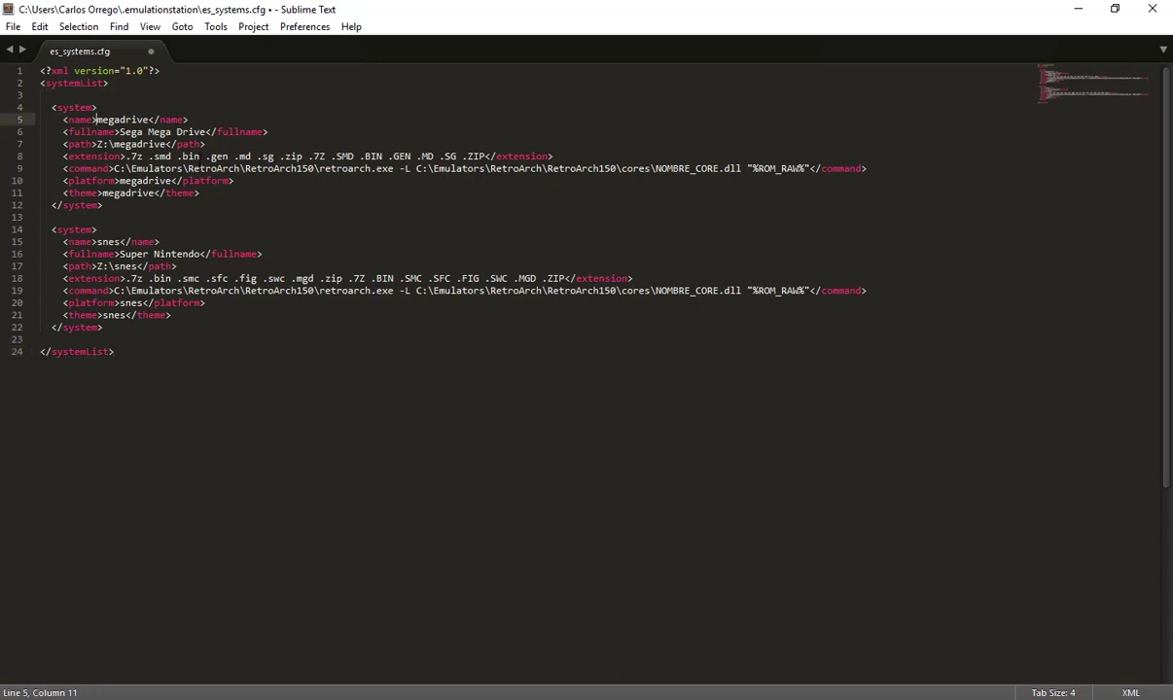
double_click(107, 119)
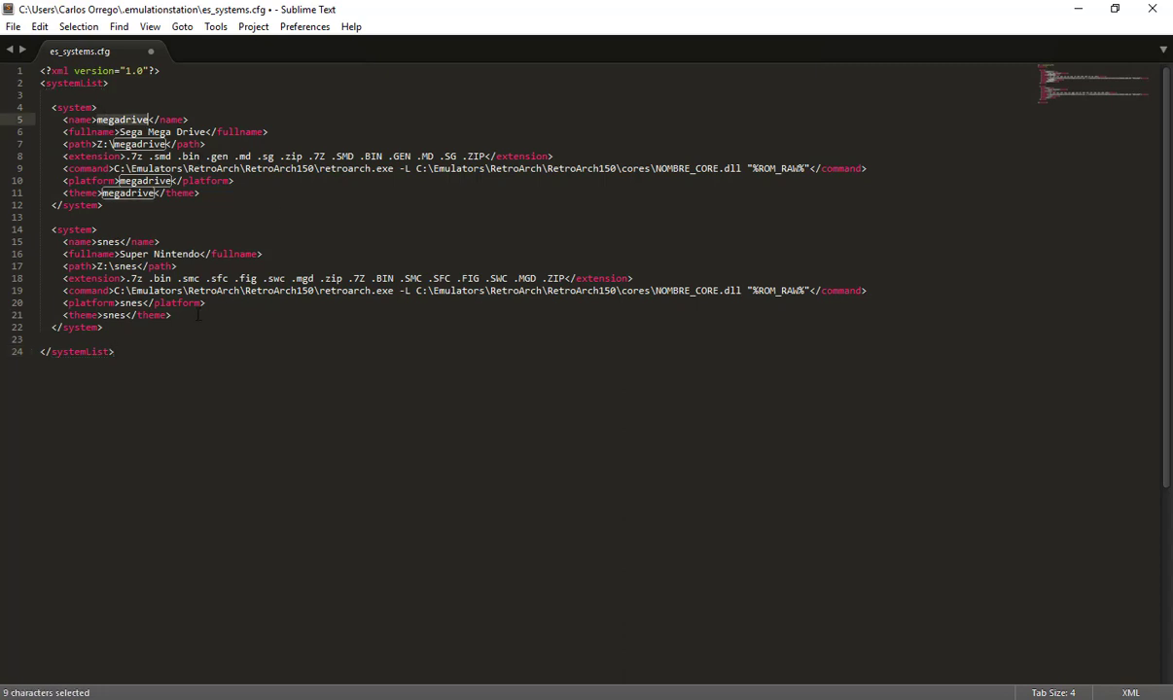
double_click(109, 241)
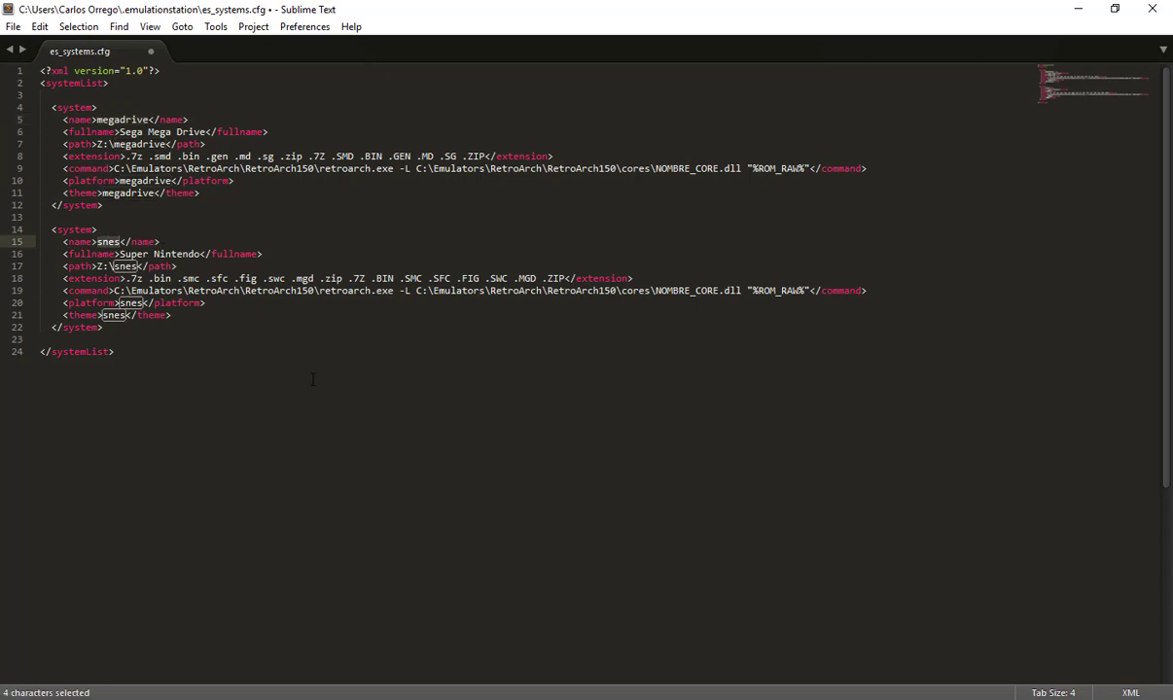
click(468, 510)
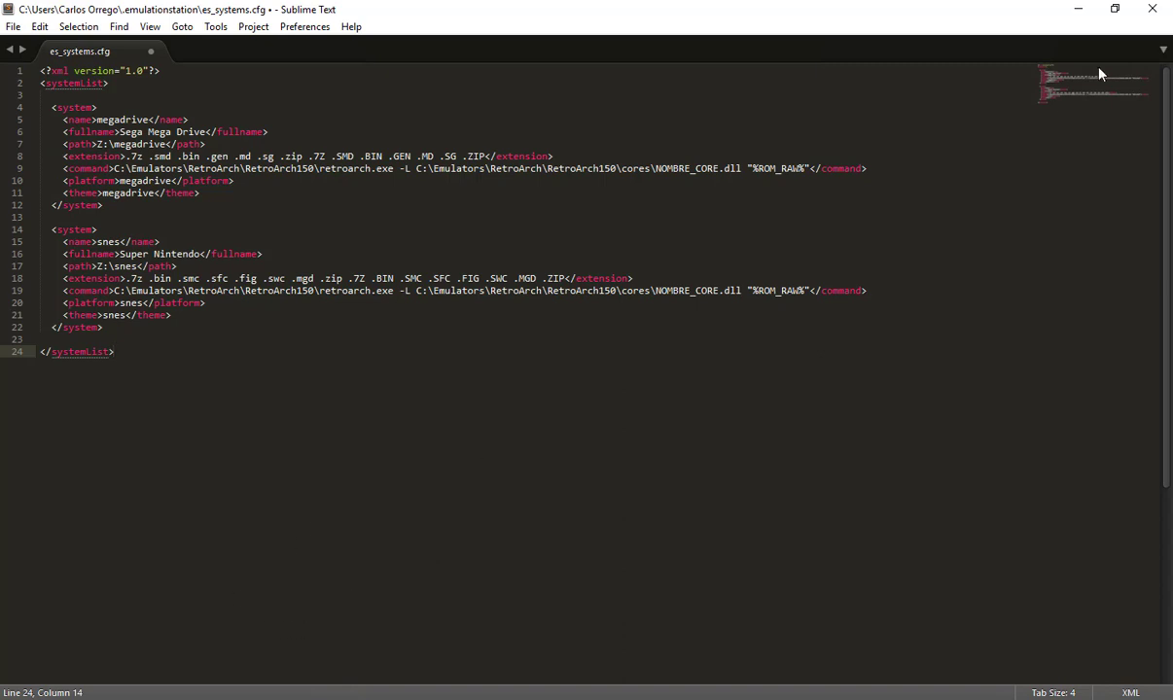
key(ctrl+s)
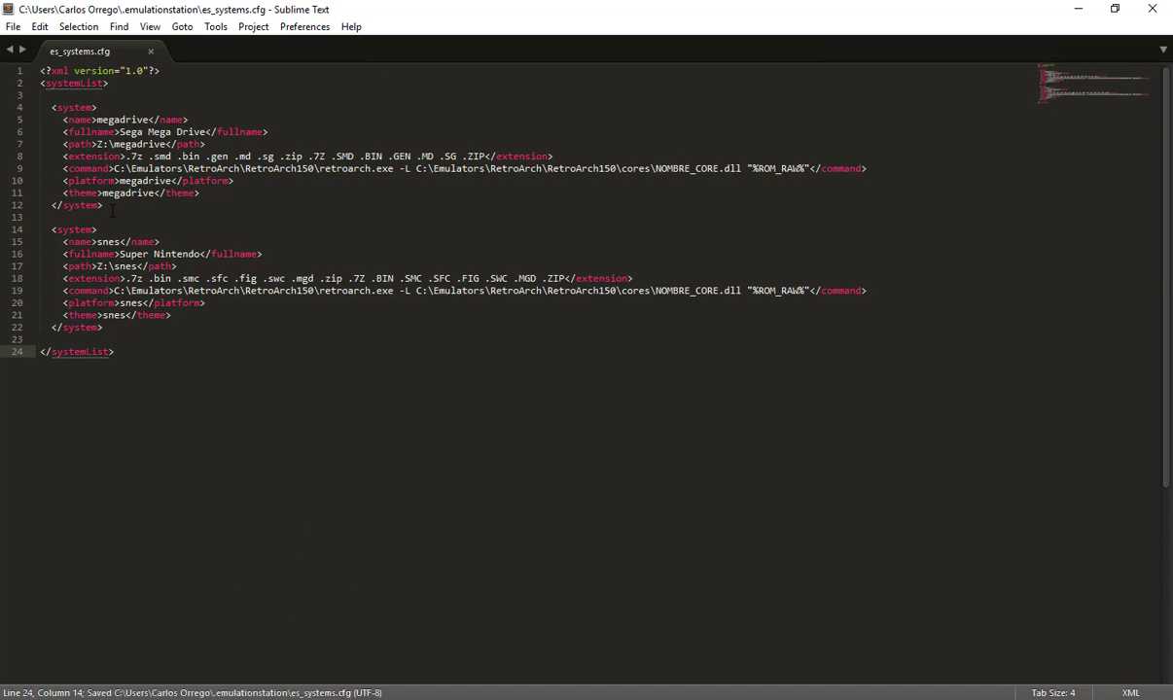
click(1077, 8)
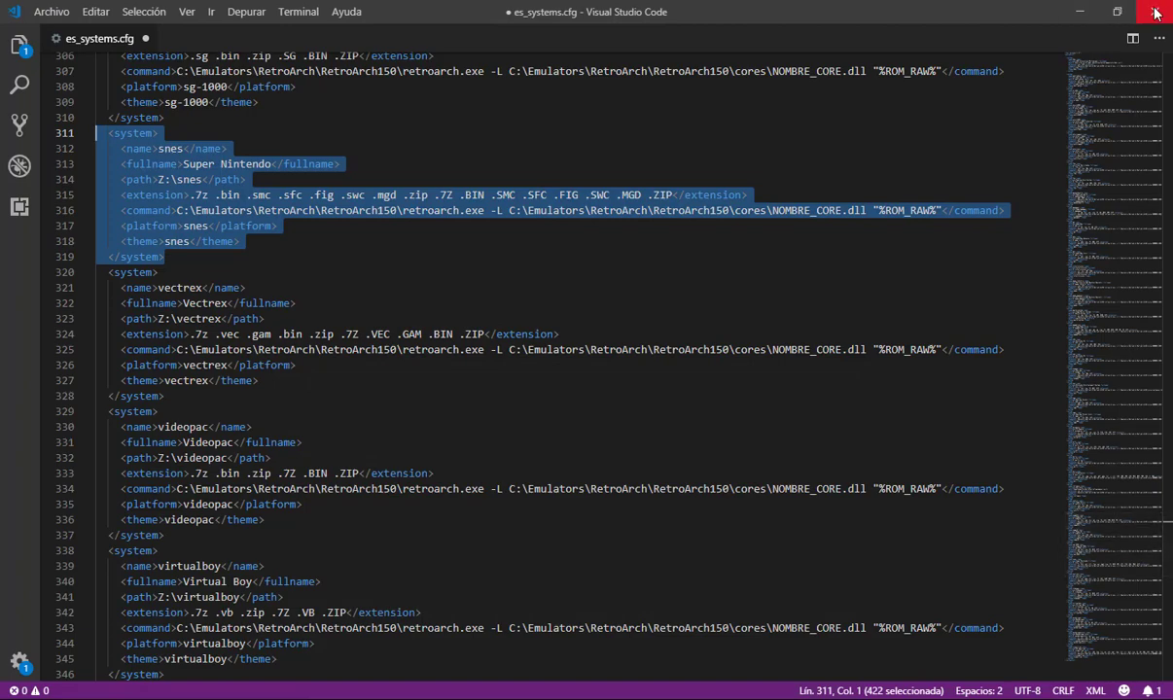
Look through the other <system> blocks in the complete es_systems.cfg in Visual Studio Code.
click(699, 443)
scroll(699, 486, down, 15)
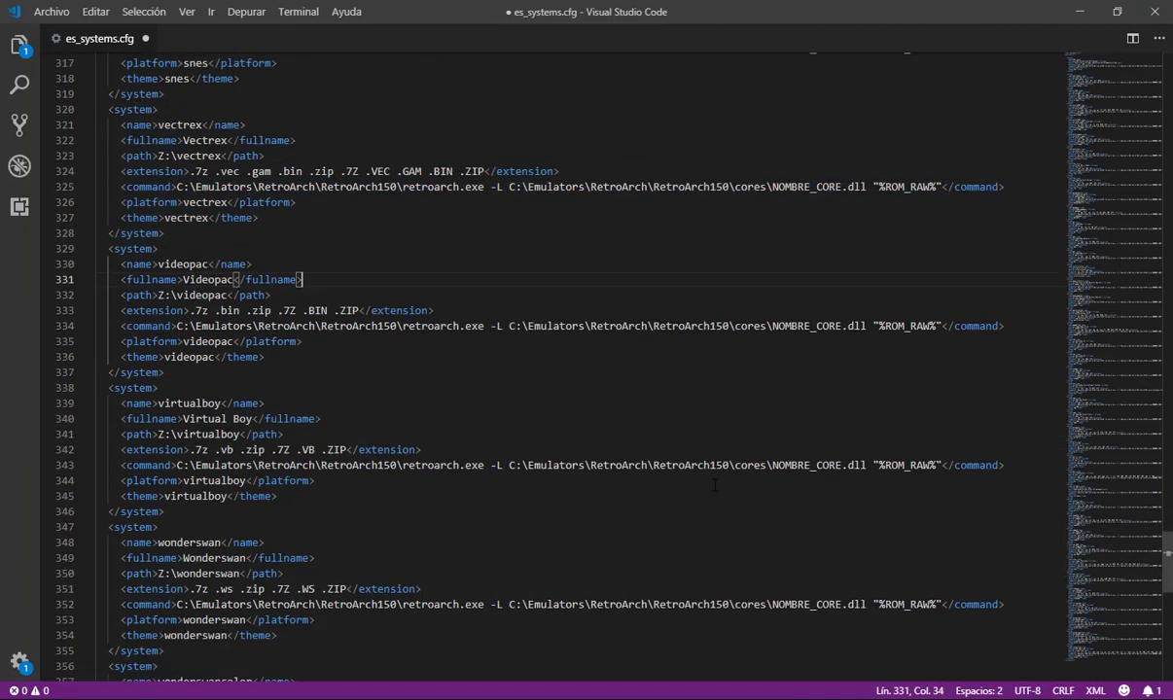
scroll(699, 493, up, 20)
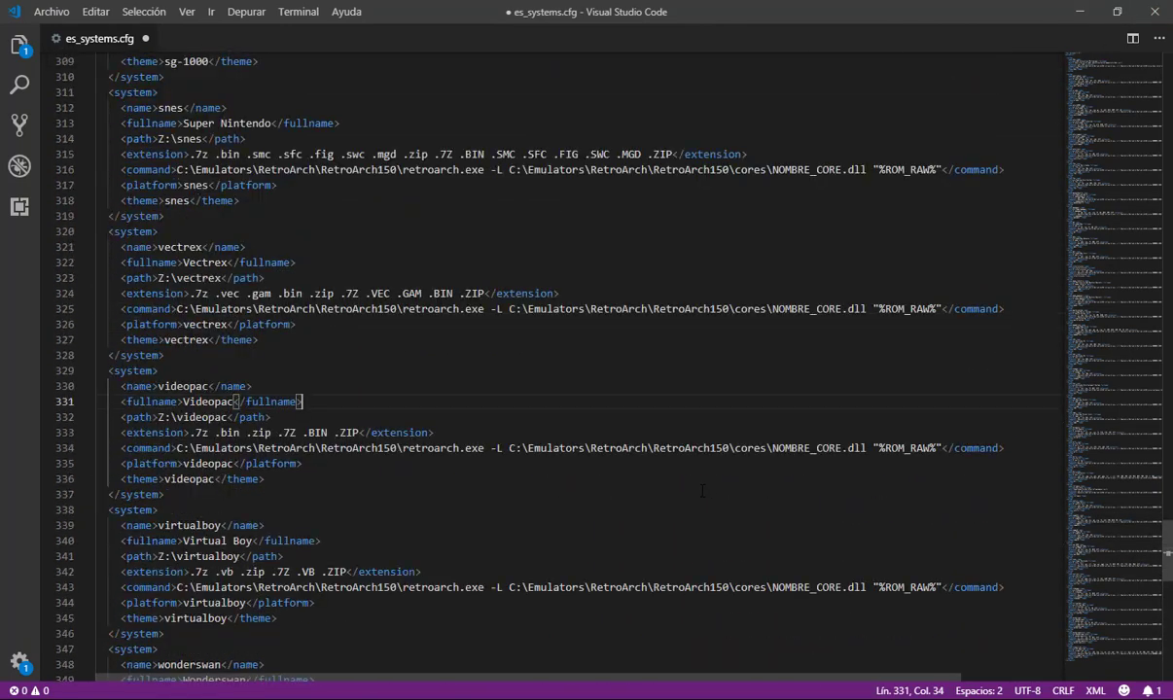
scroll(976, 79, up, 15)
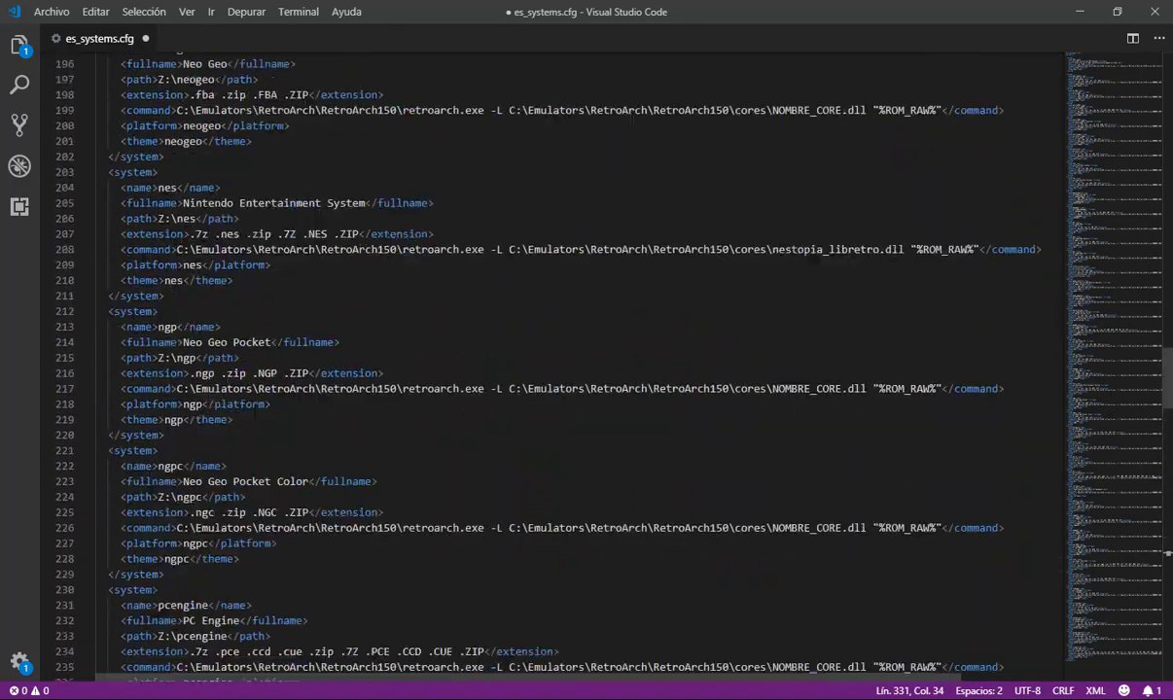
Switch to Chrome, glance over the EmulationStation Getting Started page, and bring up the Libretro website.
key(alt+Tab)
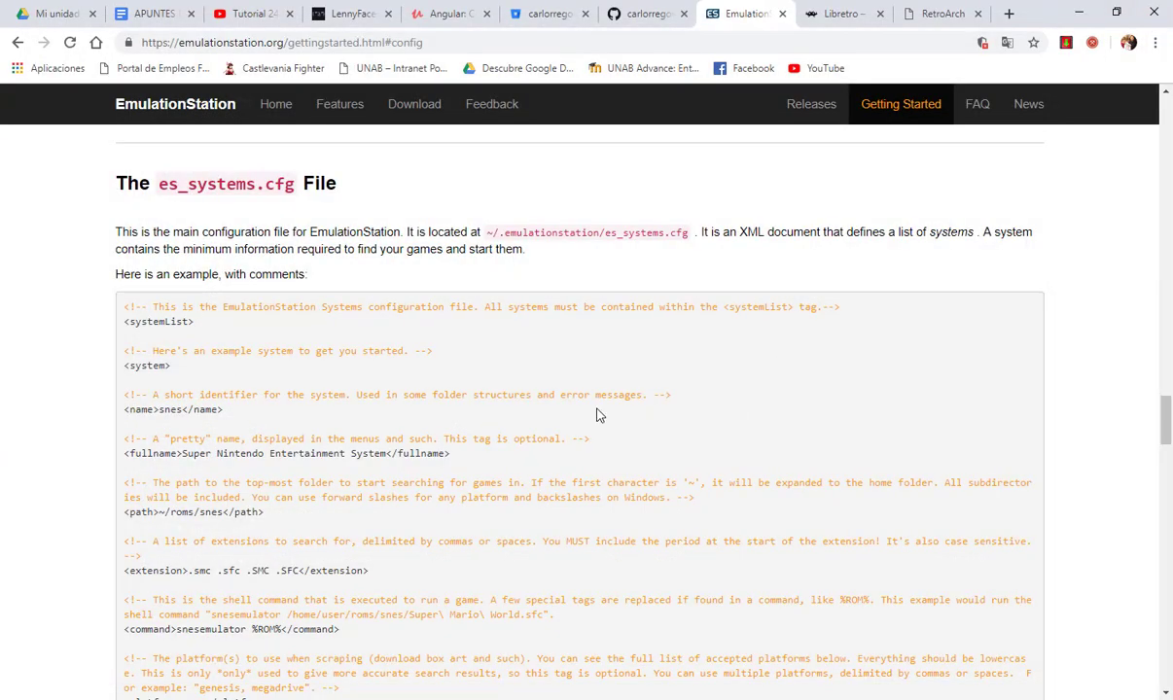
scroll(584, 398, up, 6)
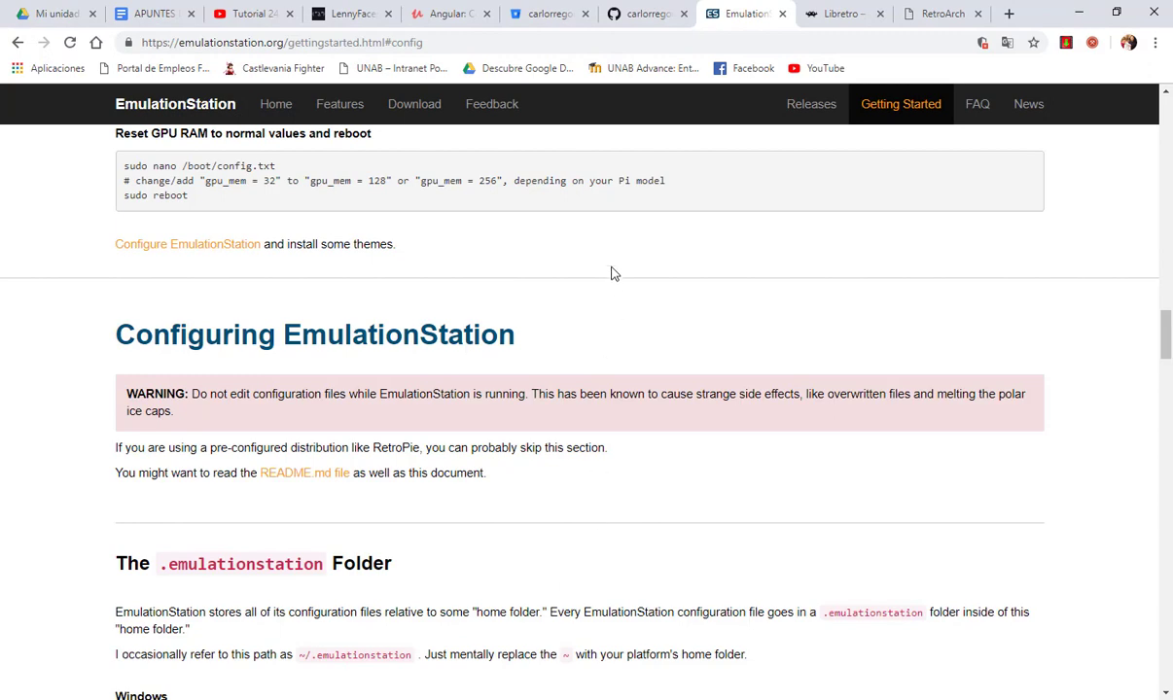
click(833, 17)
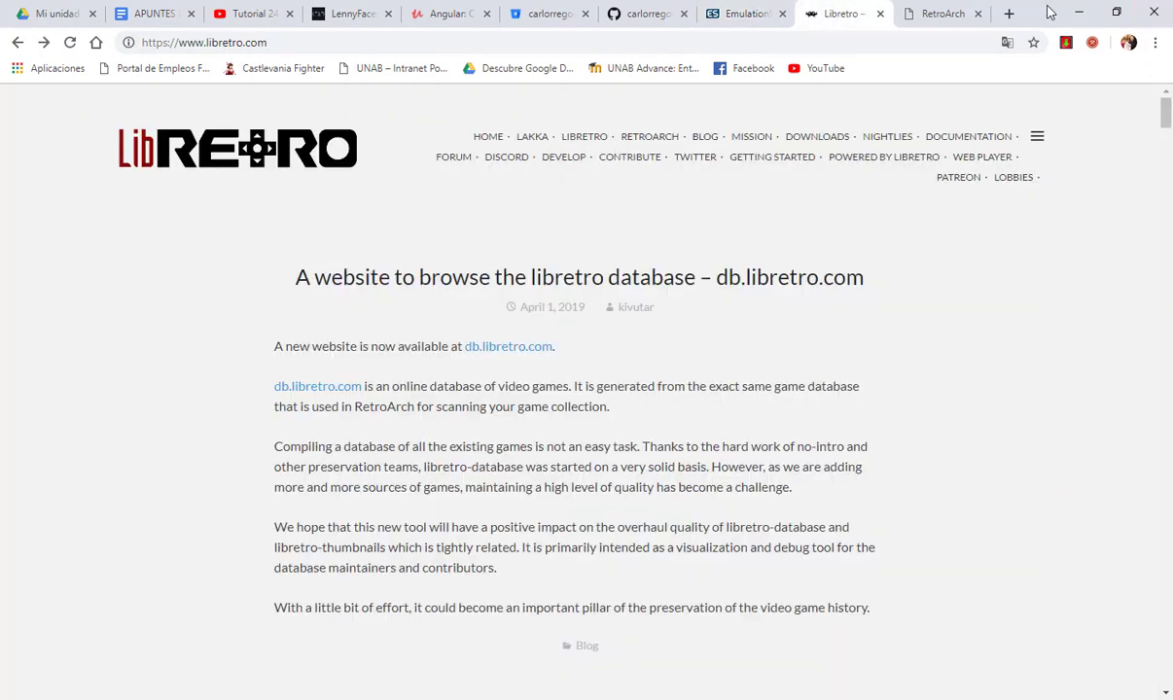
Switch to the emulationstation folder in Documentos in File Explorer and select the RetroArch (32b).7z archive.
mouse_move(239, 695)
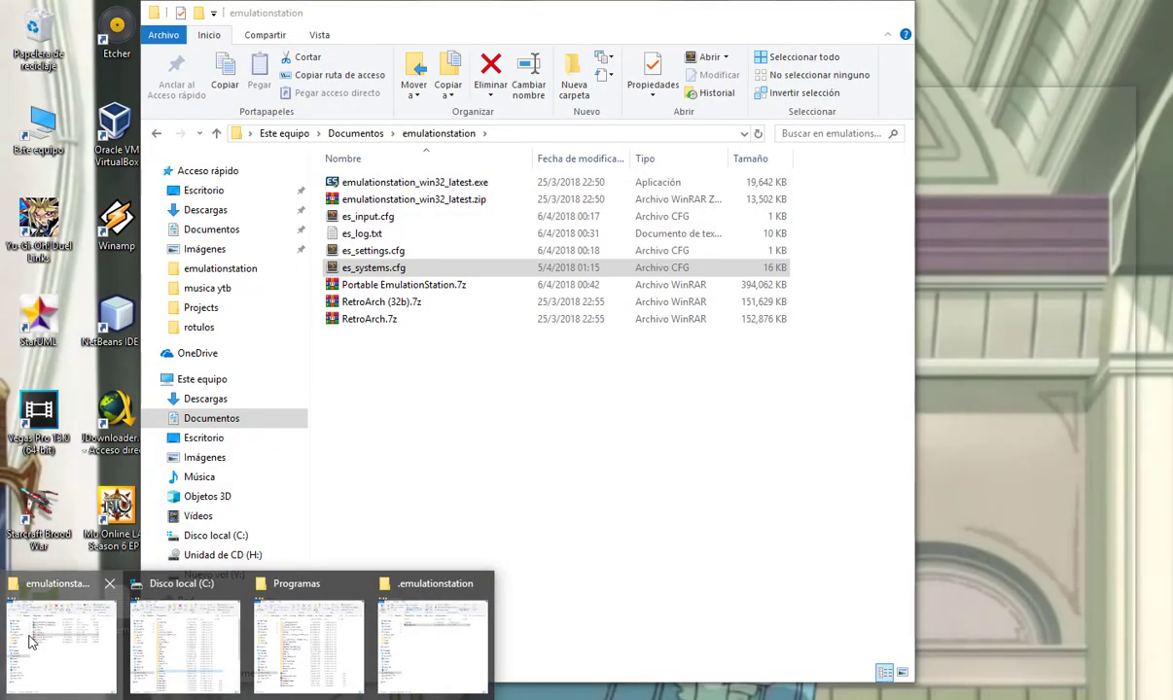
click(20, 598)
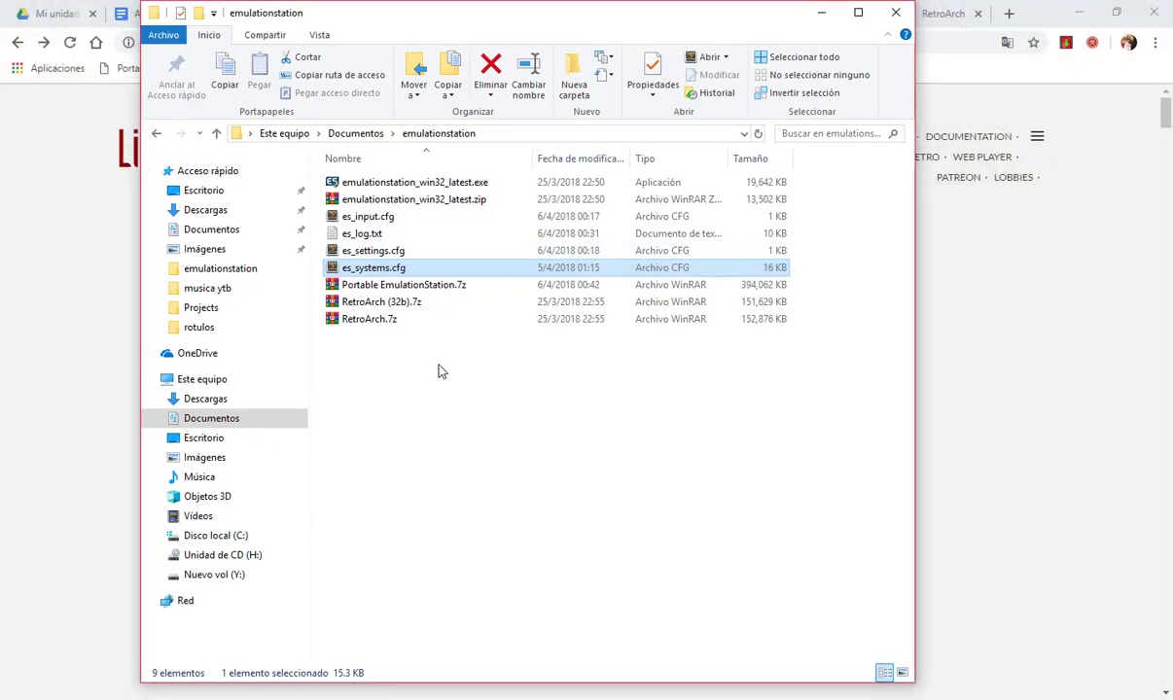
click(438, 370)
click(405, 304)
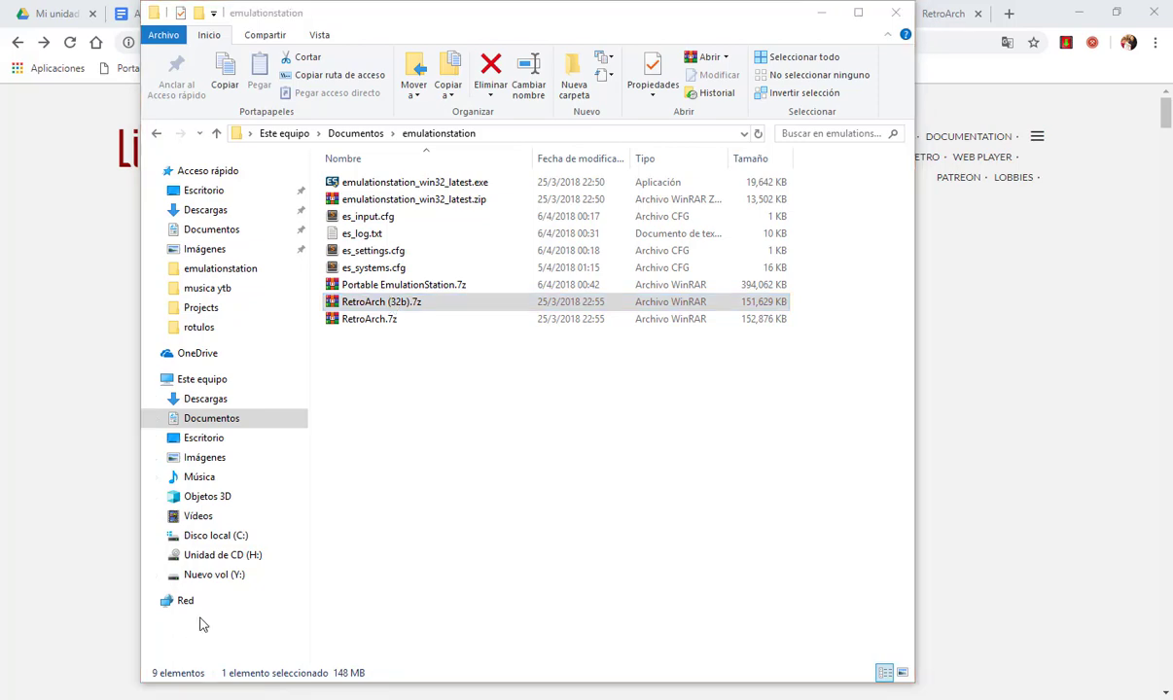
Switch to the Programas folder window and navigate from it to the EmulationStation folder on Disco local (C:).
mouse_move(199, 692)
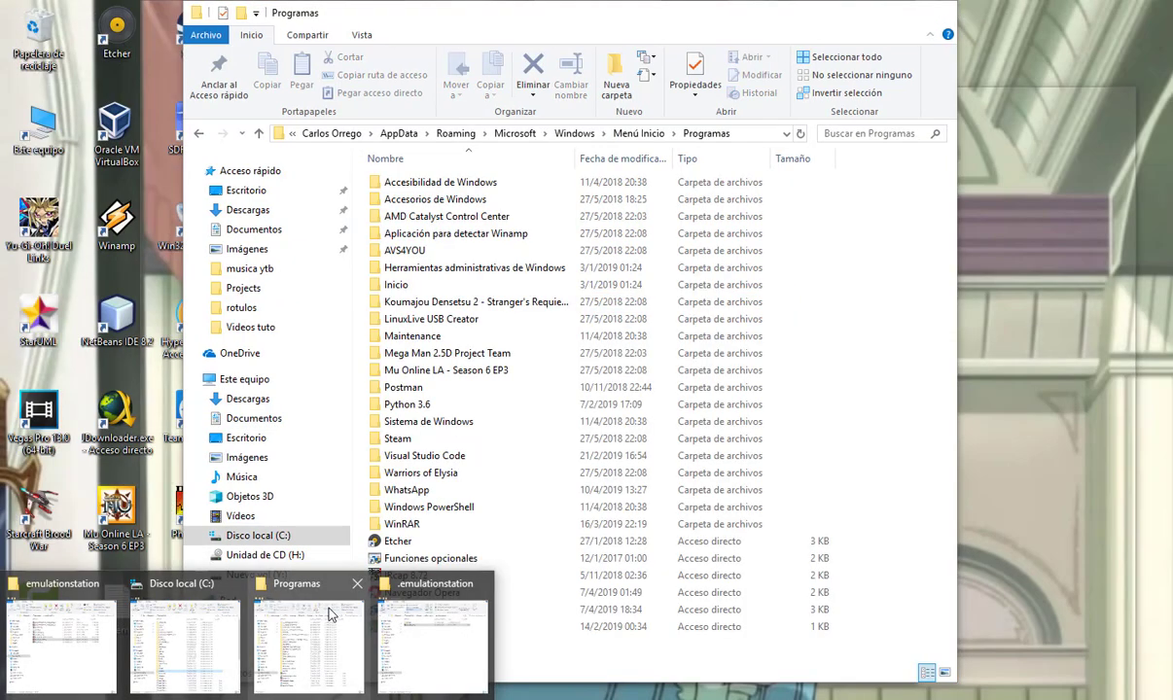
click(329, 613)
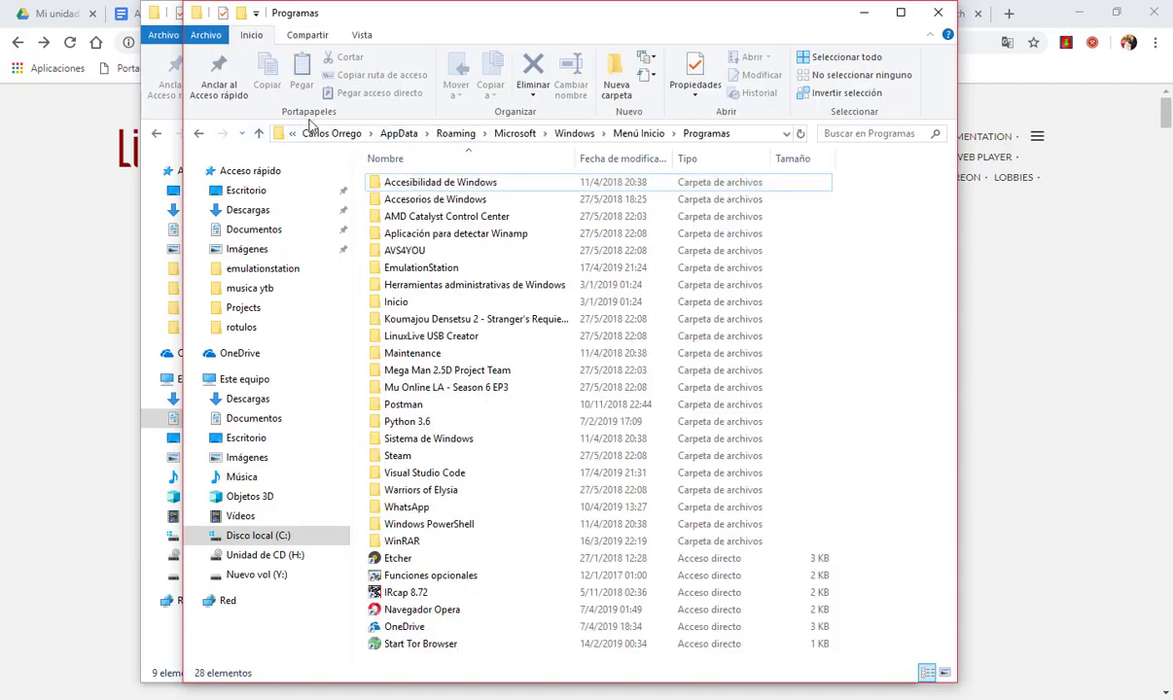
click(336, 134)
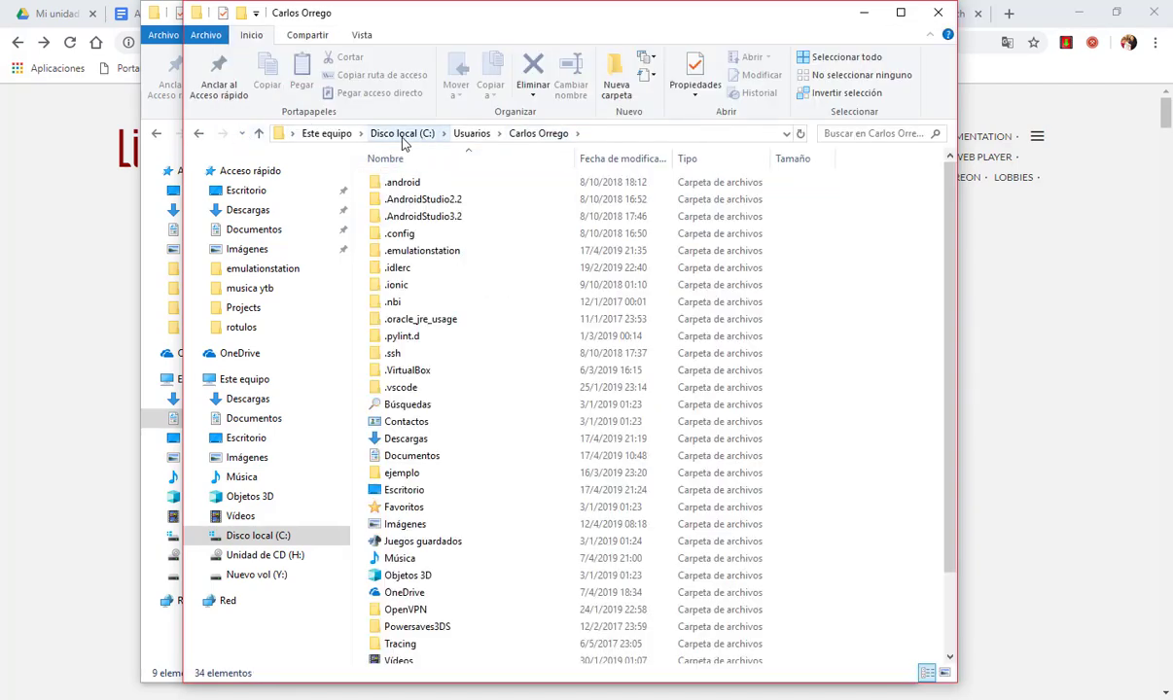
click(403, 134)
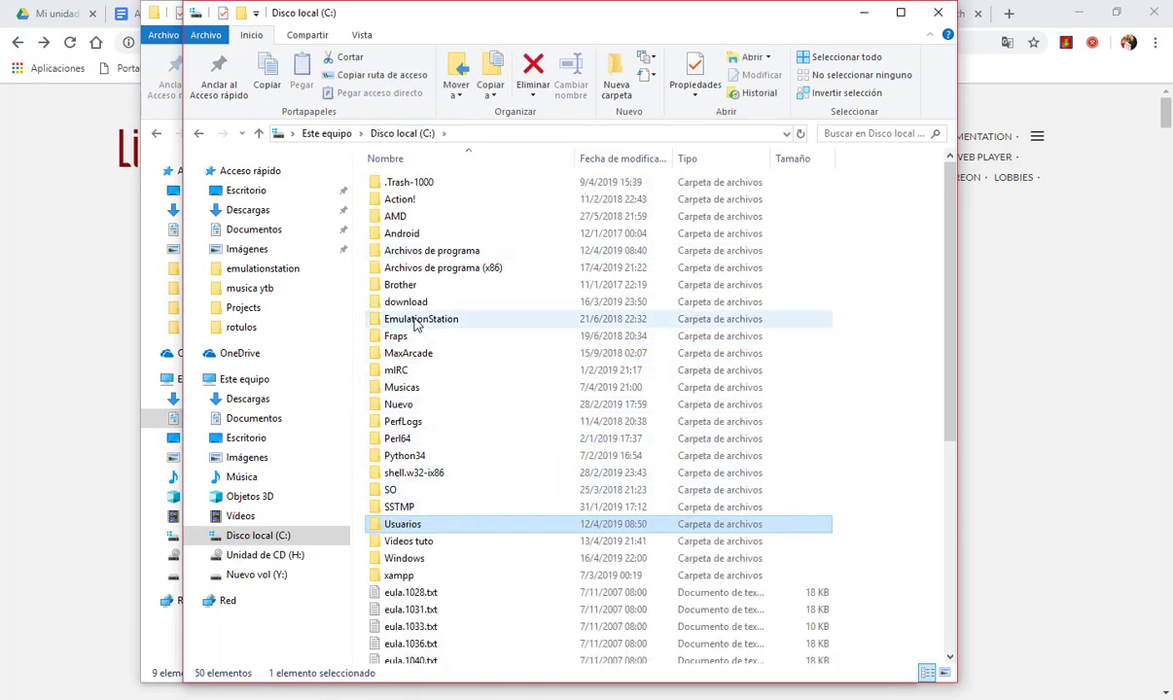
click(457, 321)
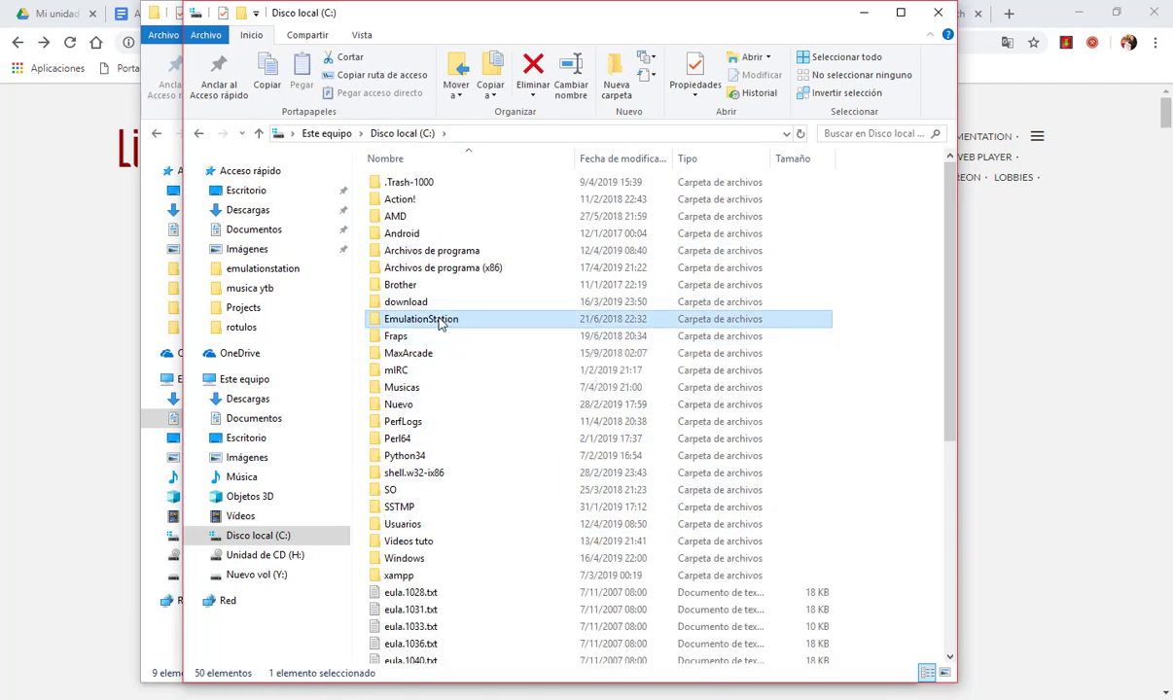
double_click(439, 323)
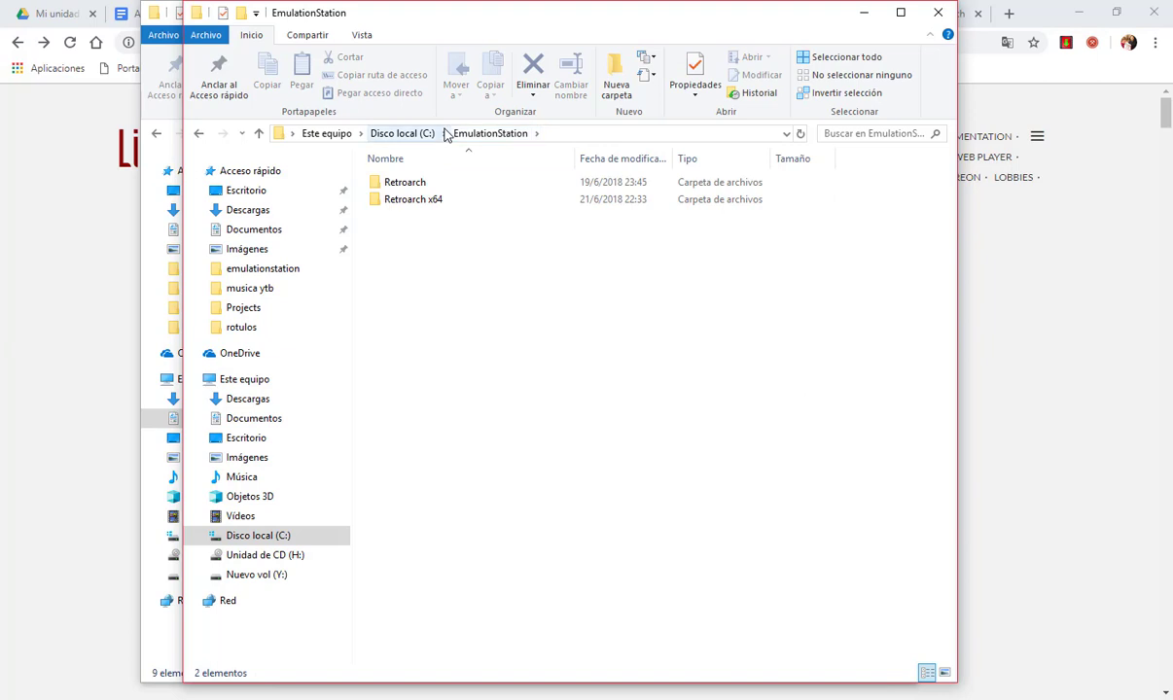
Inspect the contents of the Retroarch and Retroarch x64 folders, returning to the EmulationStation folder.
click(440, 187)
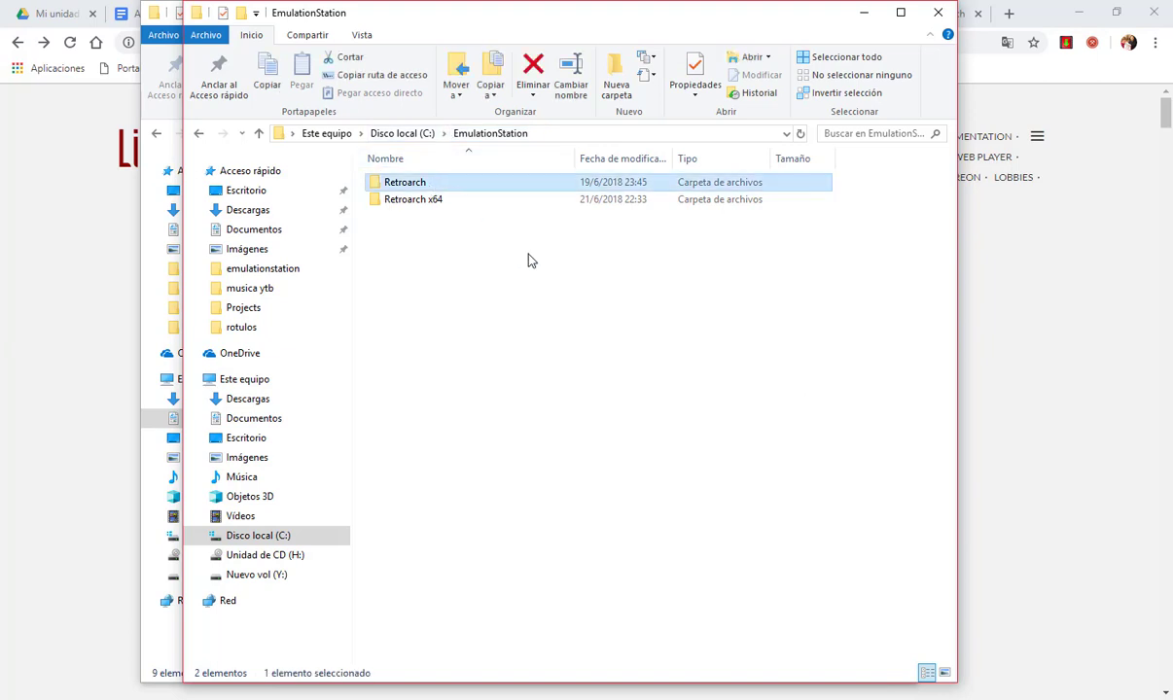
double_click(420, 183)
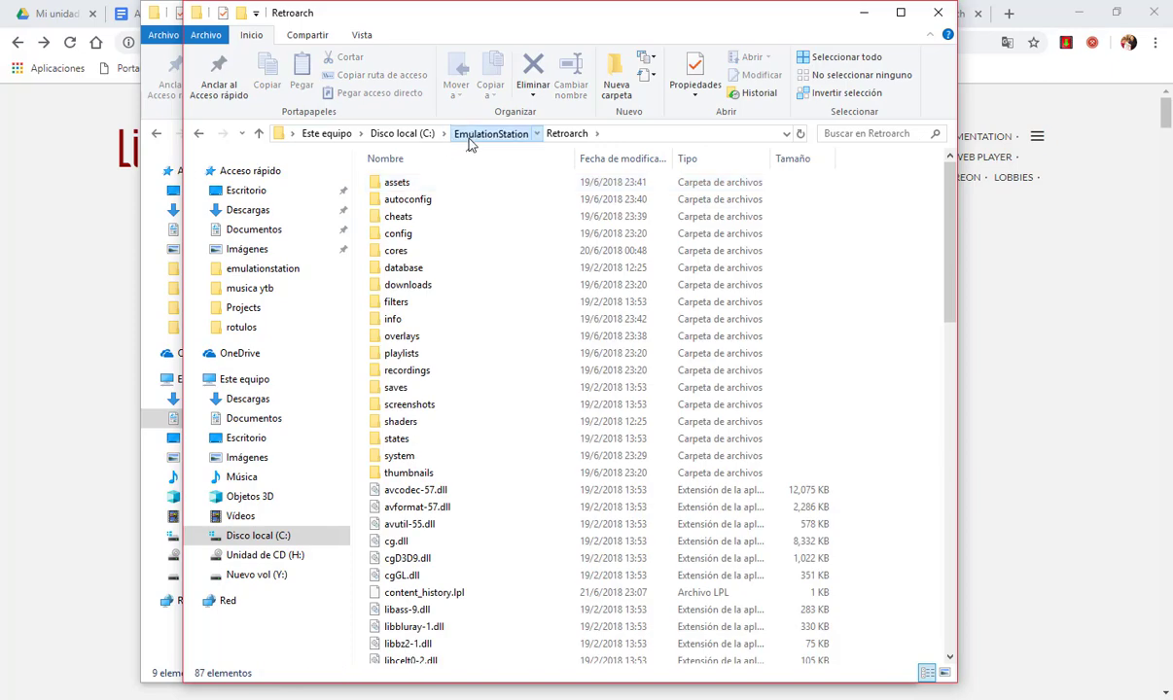
click(442, 130)
double_click(419, 200)
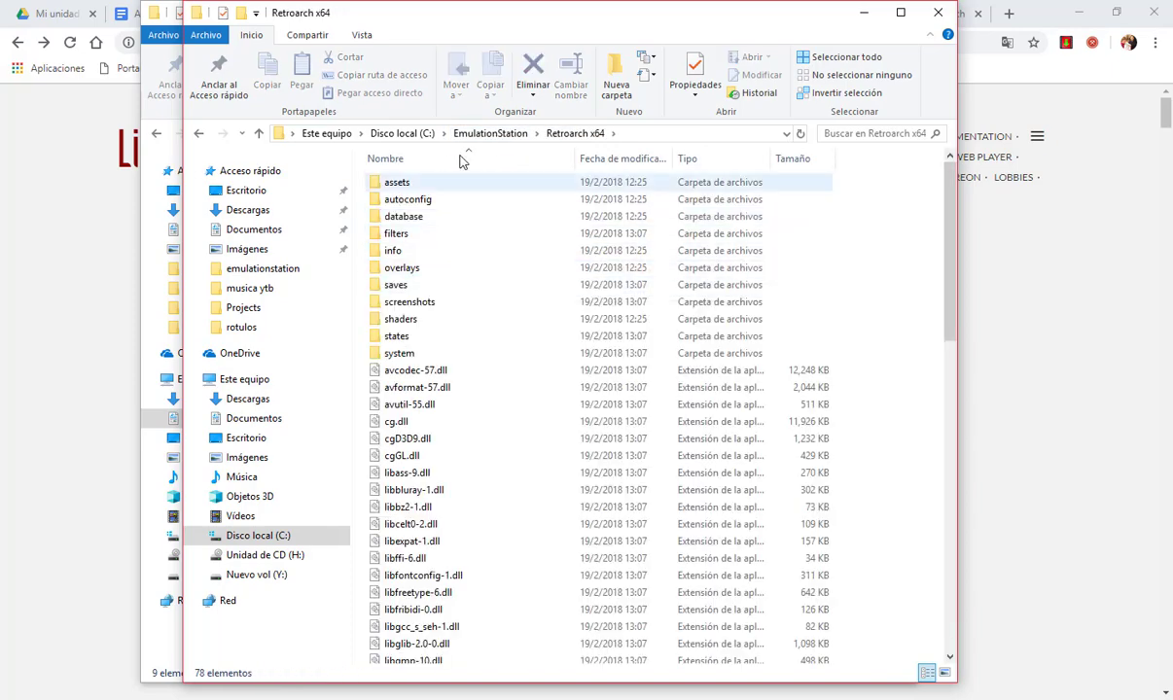
click(490, 133)
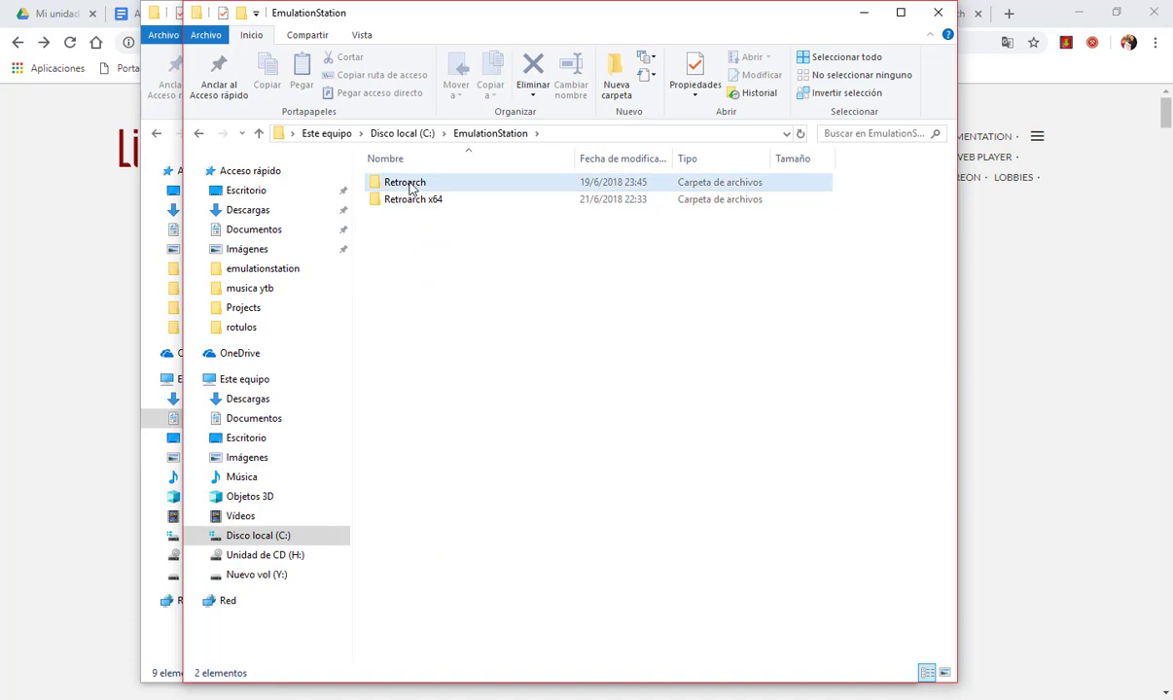
Open the Retroarch folder, look over its files and the cores folder entry, and launch retroarch.exe.
double_click(410, 184)
scroll(685, 418, down, 10)
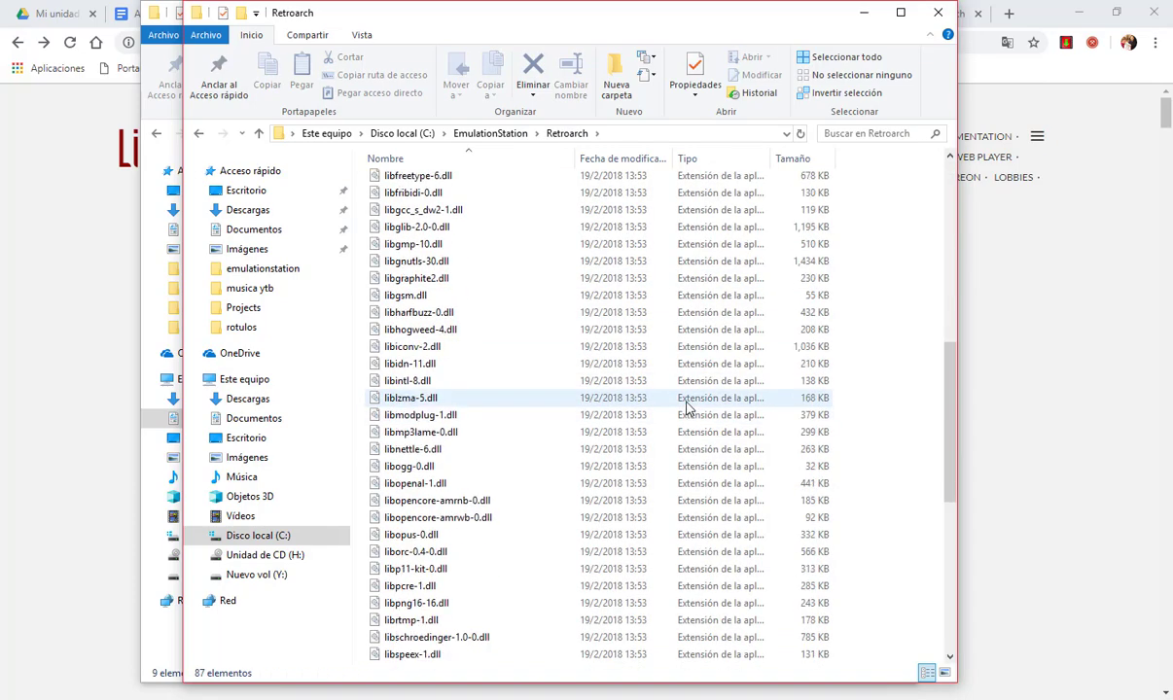
scroll(687, 404, down, 9)
scroll(690, 399, up, 20)
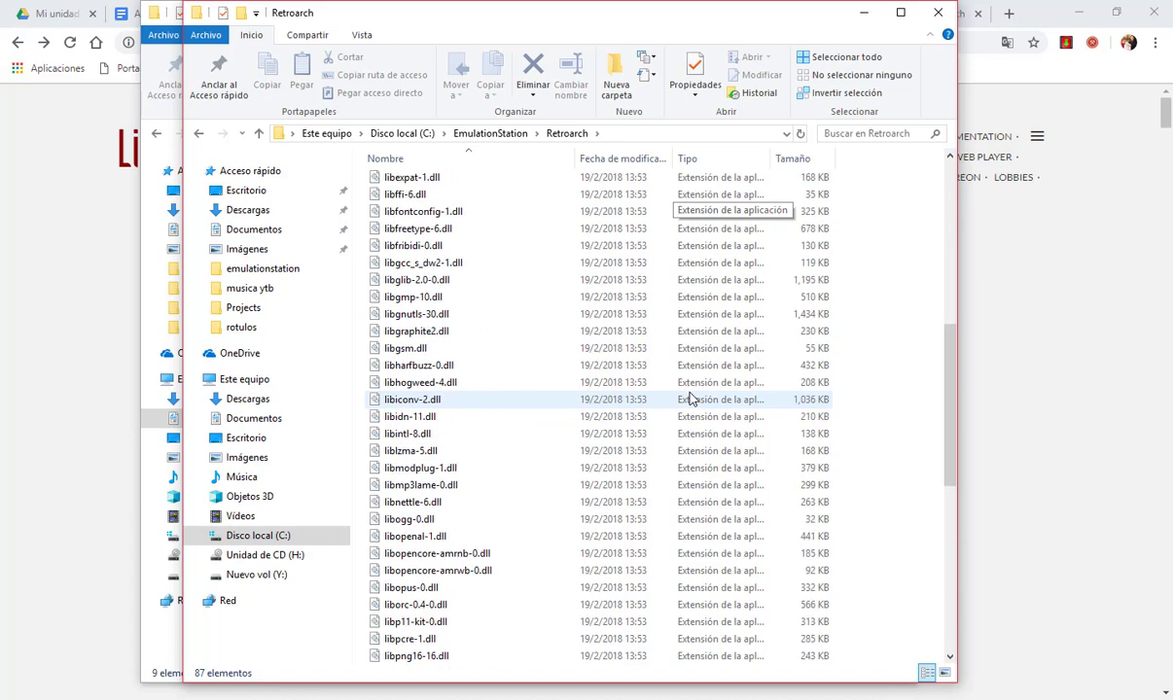
scroll(637, 393, up, 1)
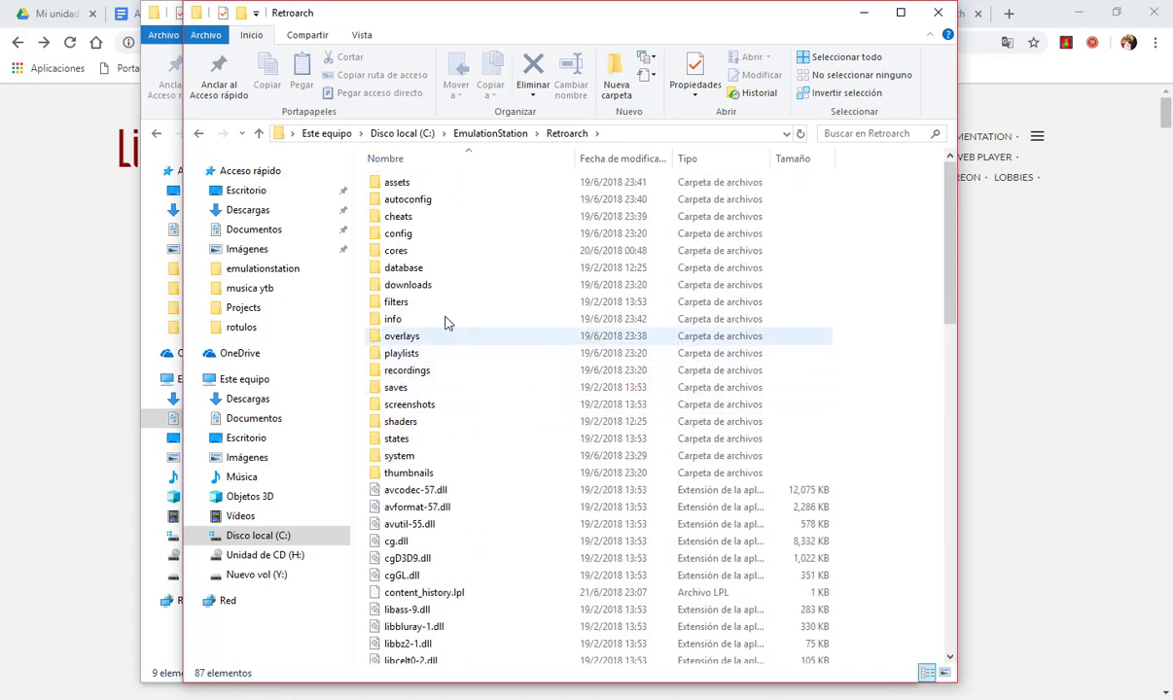
click(401, 252)
scroll(535, 306, down, 20)
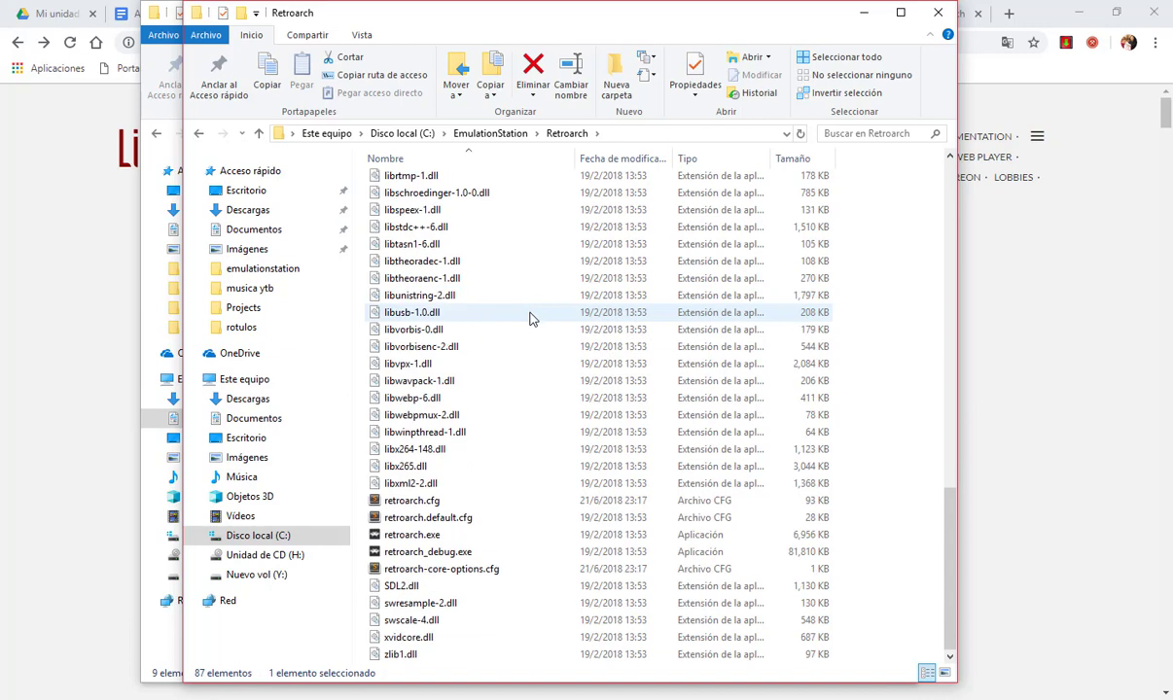
click(435, 537)
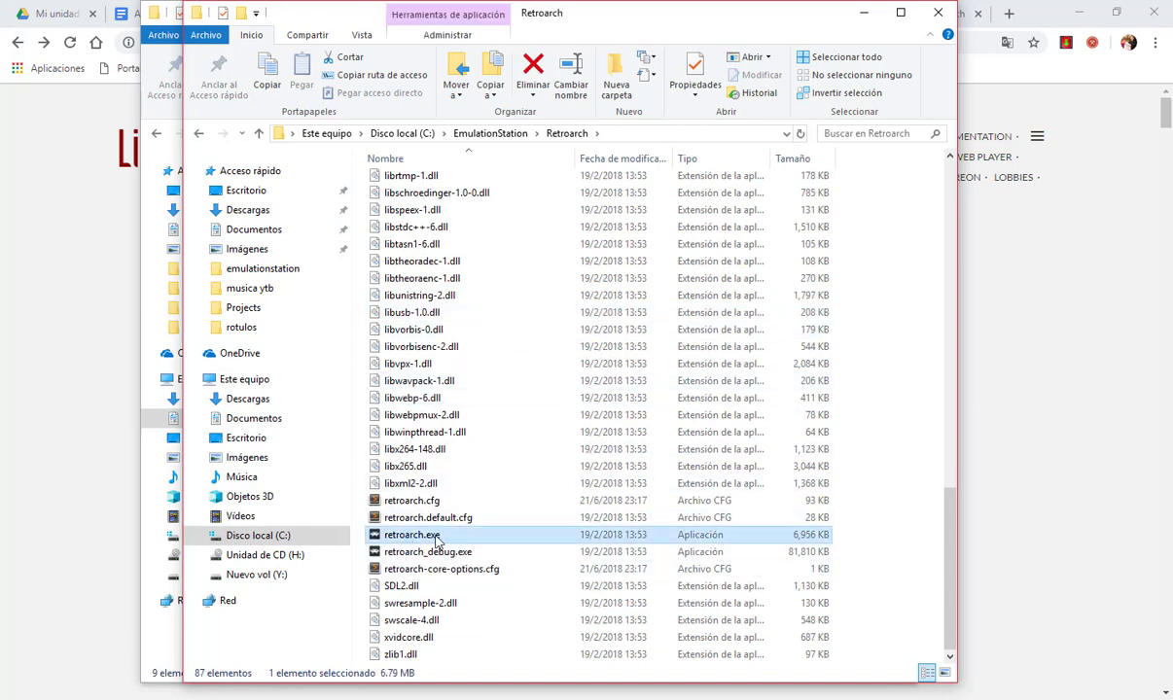
double_click(432, 540)
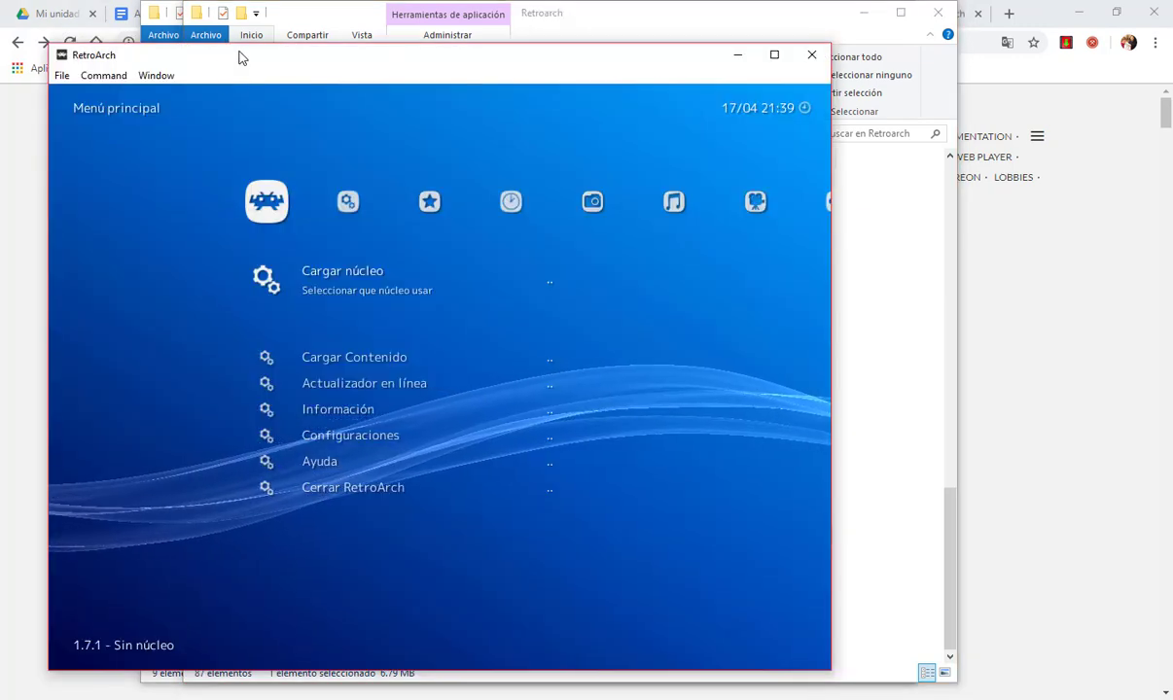
Go through the entries of RetroArch's main menu down to Cerrar RetroArch.
key(Down)
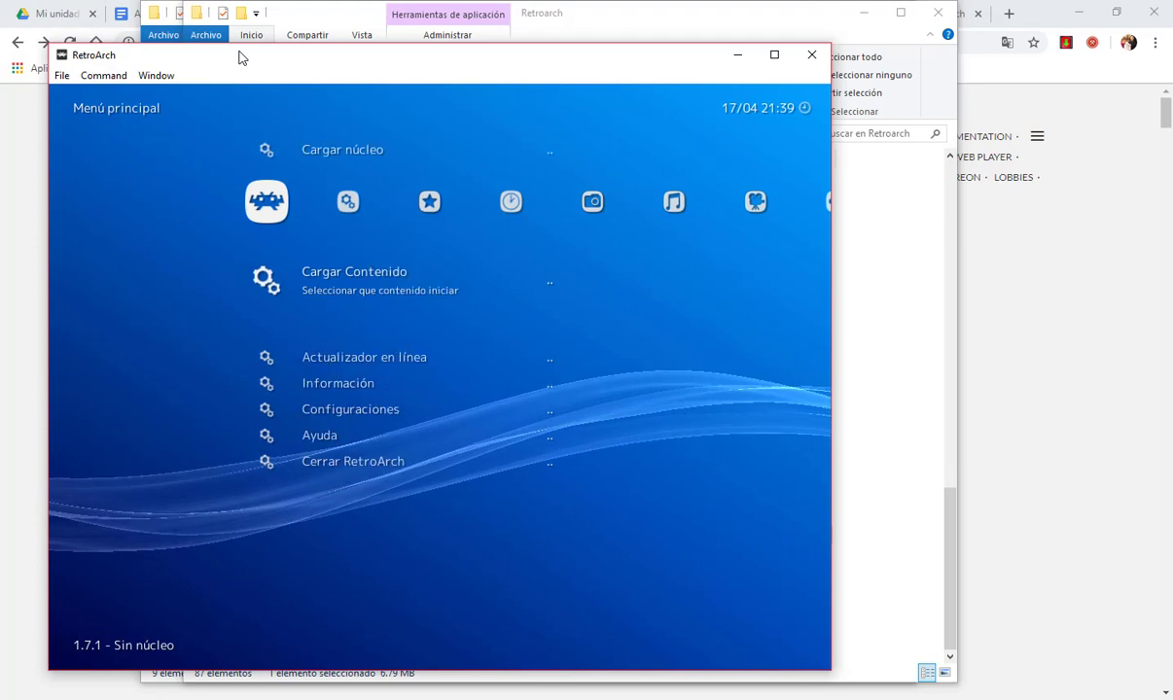
key(Down)
key(Down)
key(Down)
key(Down)
key(Down)
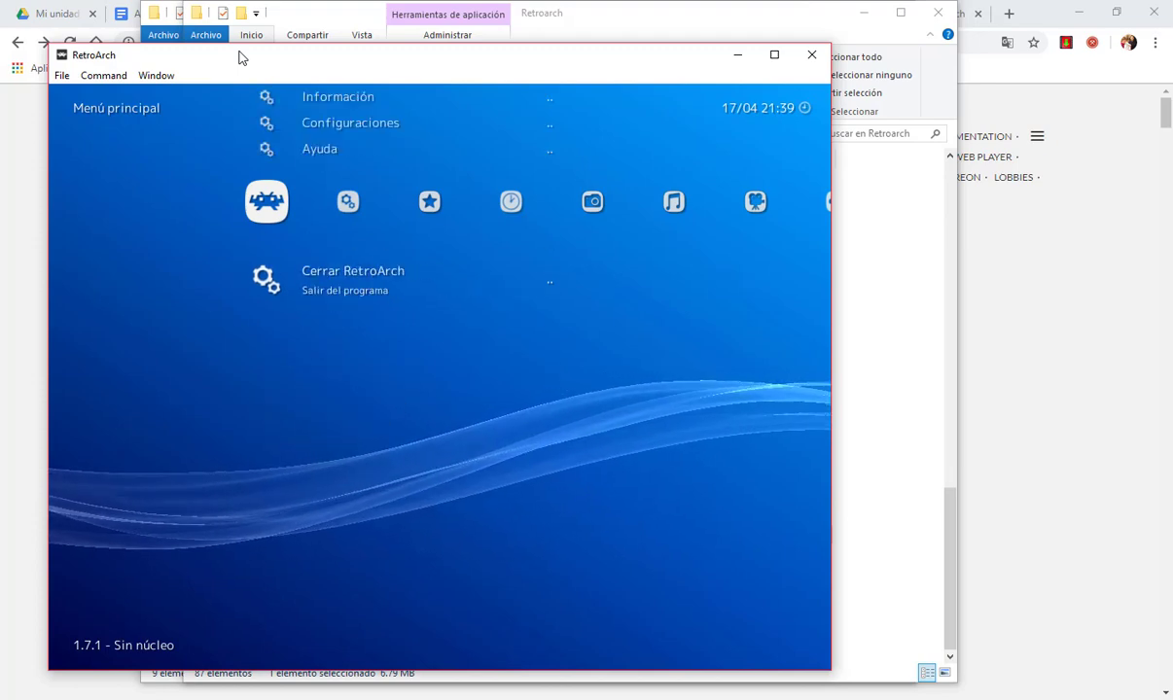
Review the Cargar núcleo, Cargar Contenido and Actualizador en línea entries of RetroArch's main menu.
key(Down)
key(Down)
key(Down)
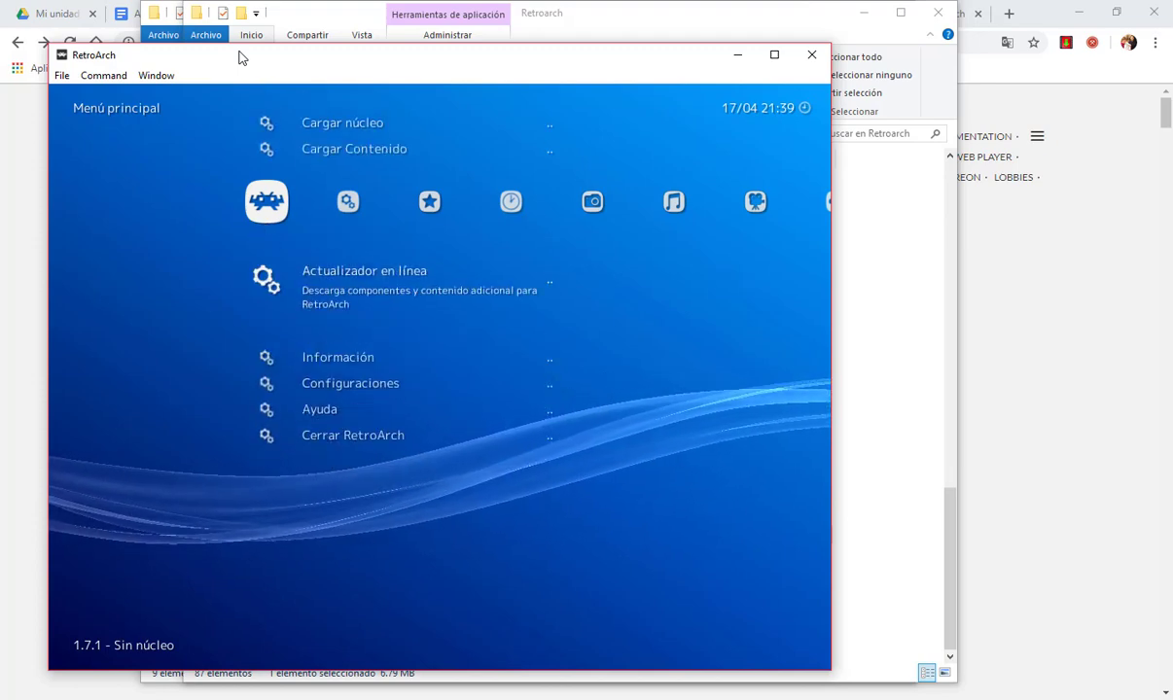
key(Up)
key(Up)
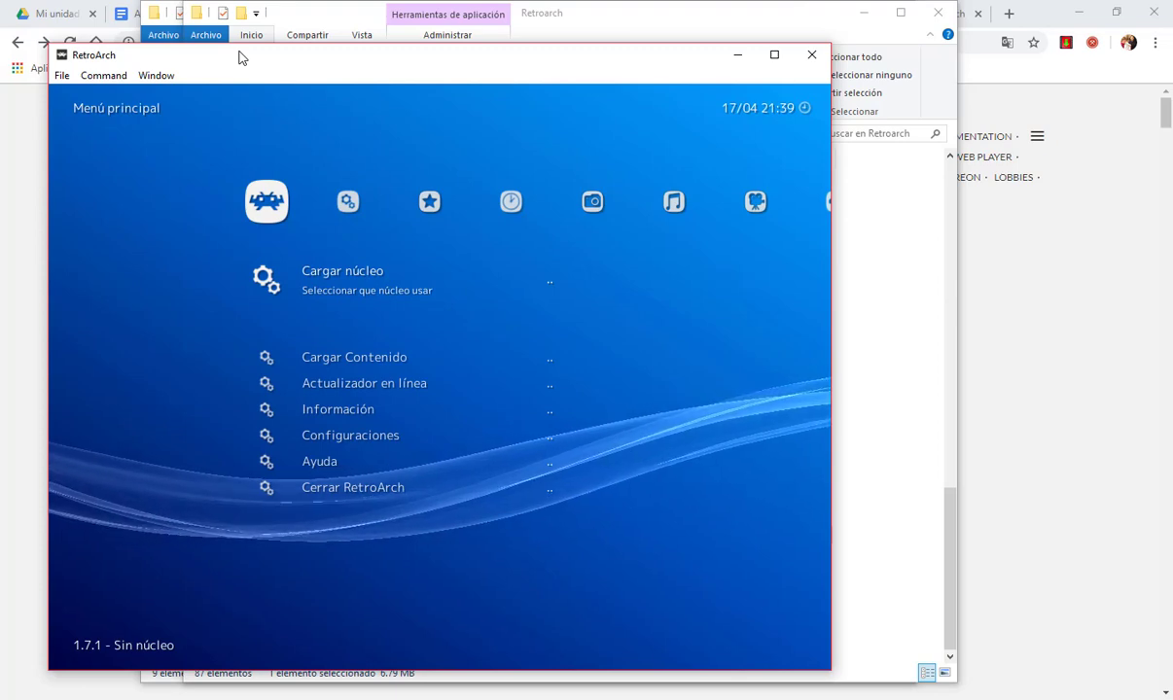
key(Down)
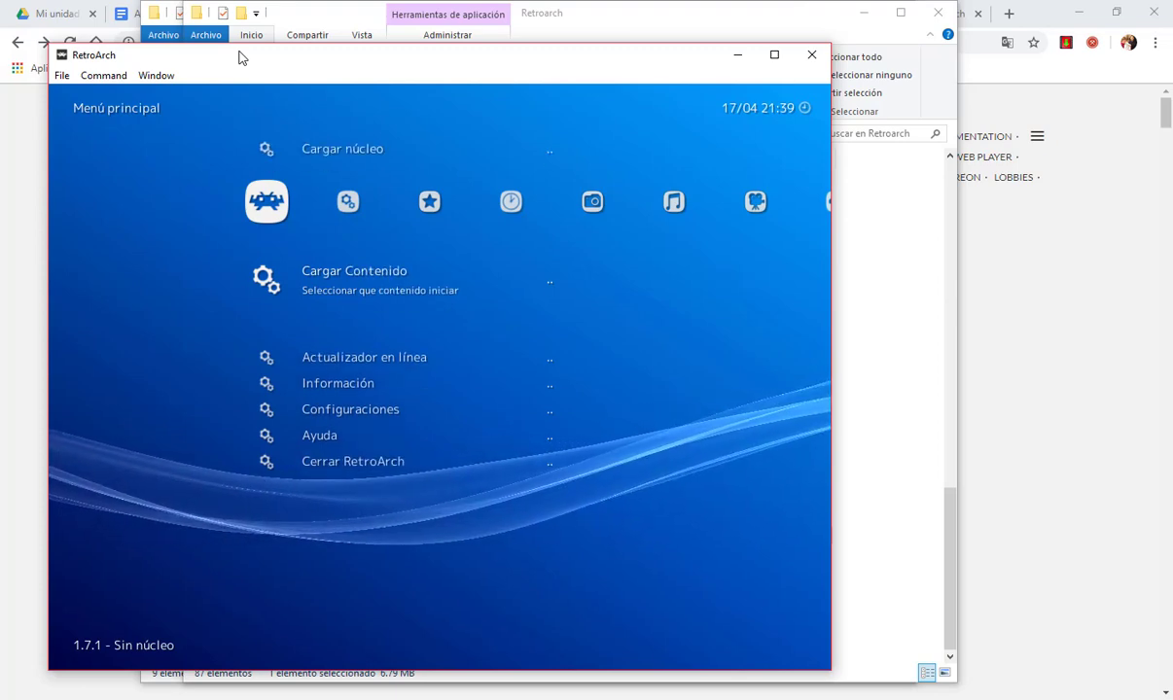
key(Up)
key(Down)
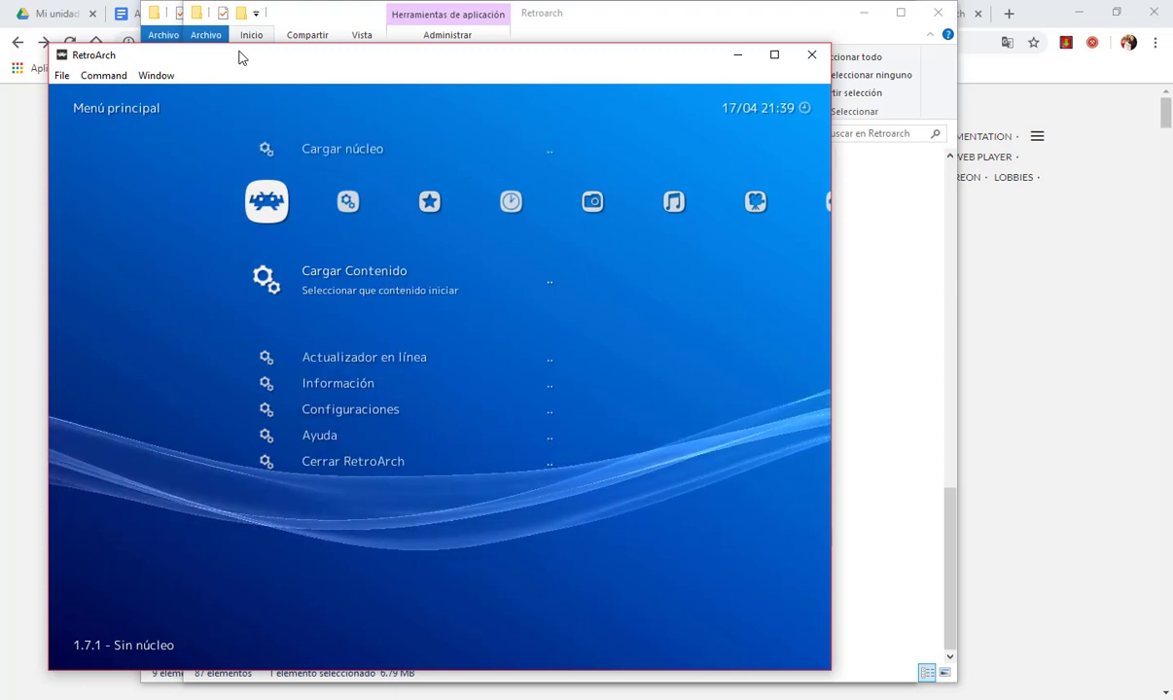
Inspect the Configuraciones options inside Cargar Contenido and return to the main menu.
key(Return)
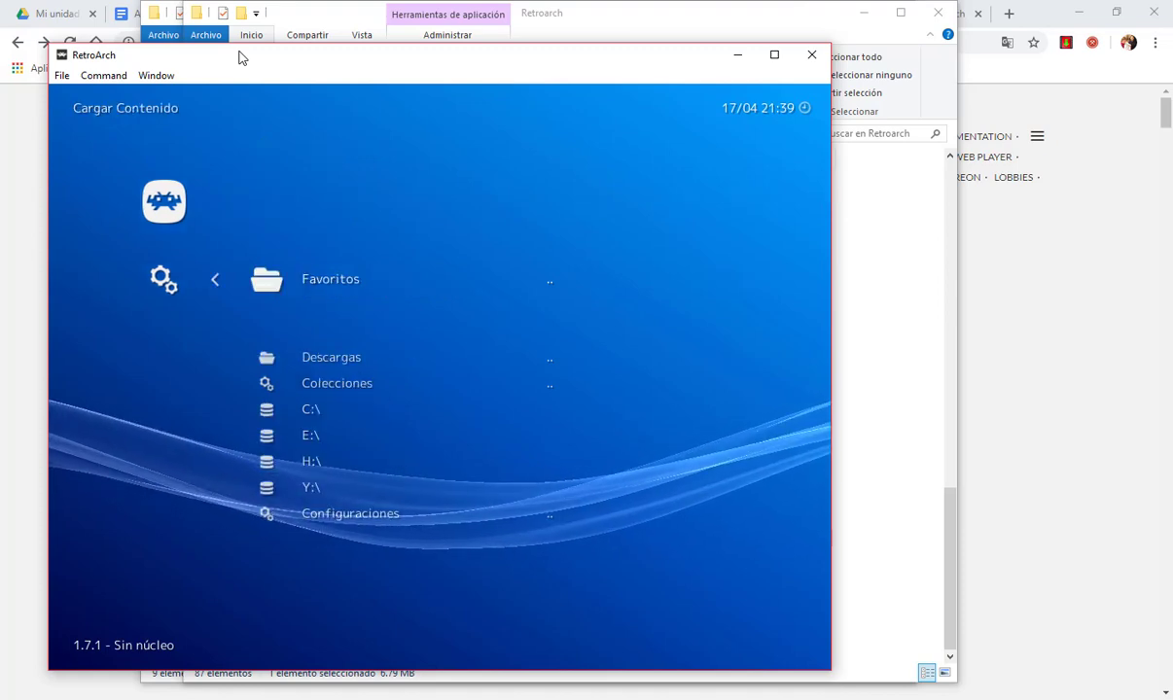
key(Up)
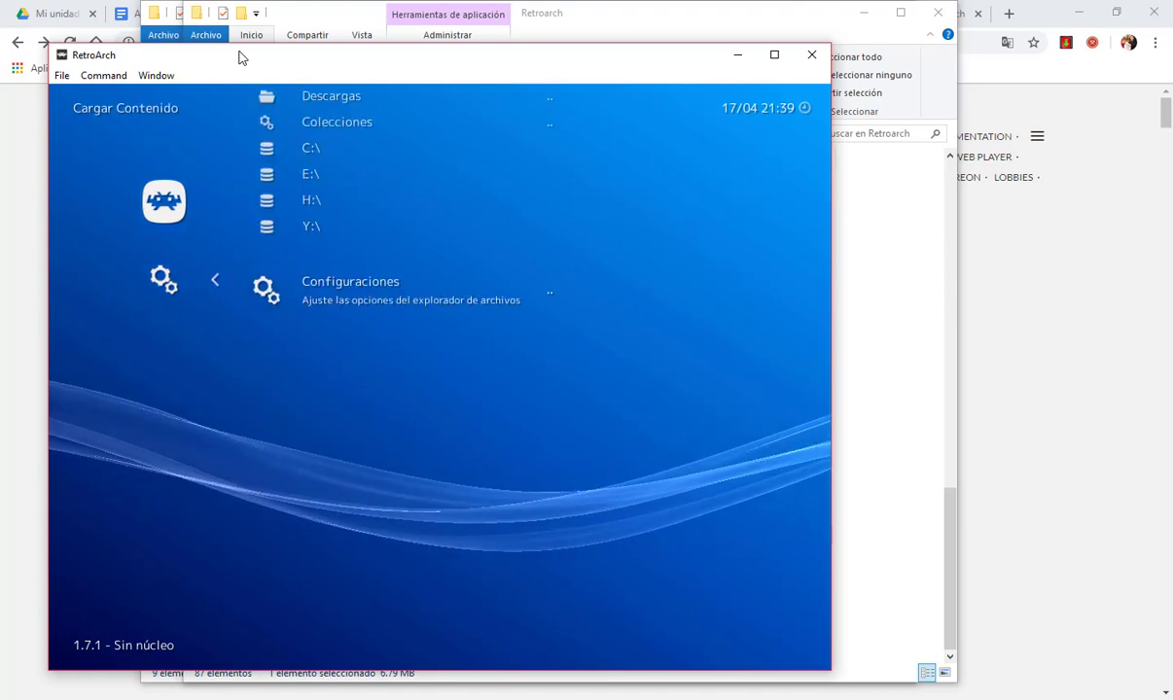
key(Return)
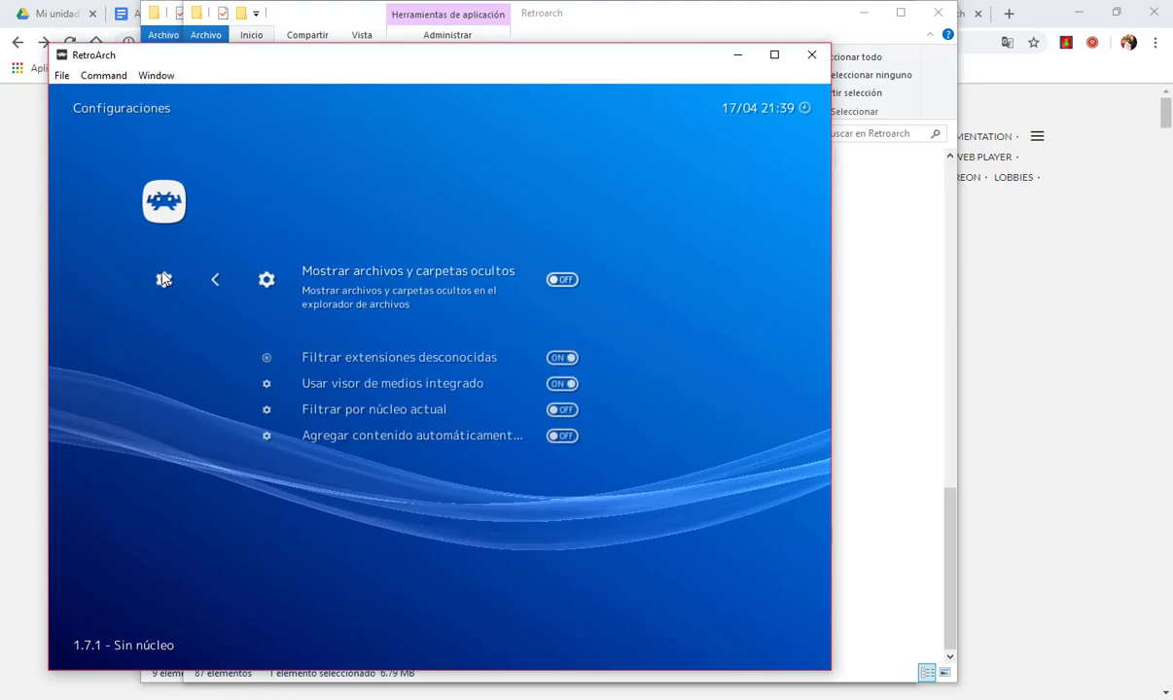
key(BackSpace)
key(BackSpace)
Open Actualizador en línea and review its update options, from the shader and overlay updates back to Actualizador de núcleos.
key(Down)
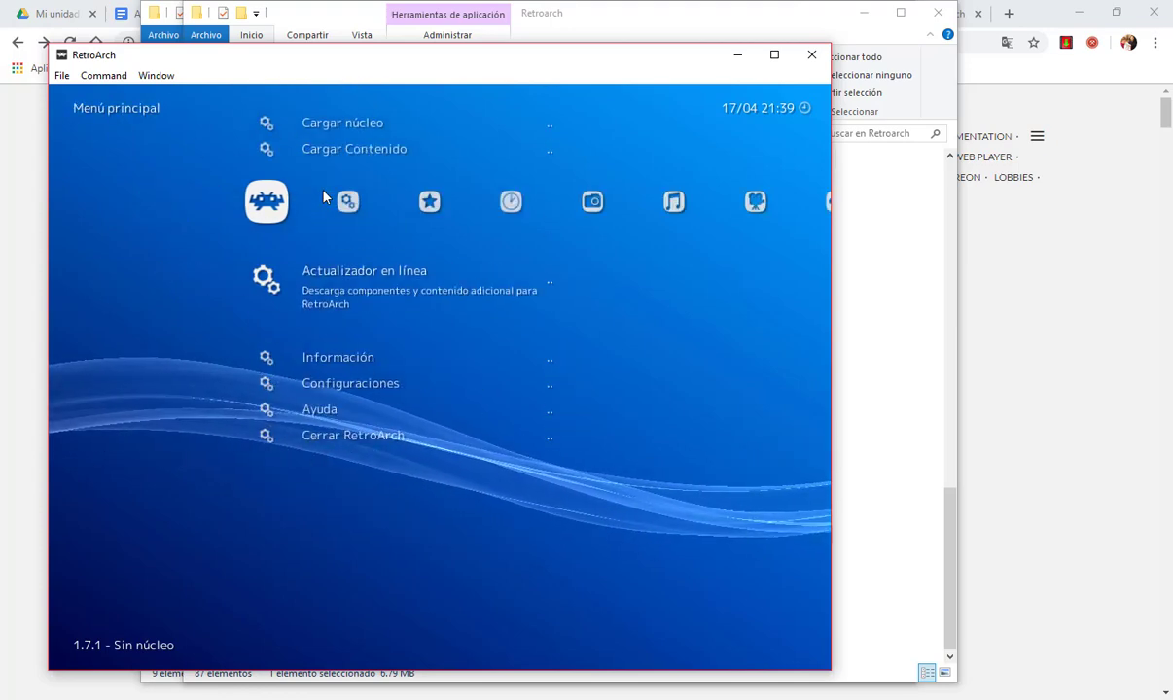
key(Return)
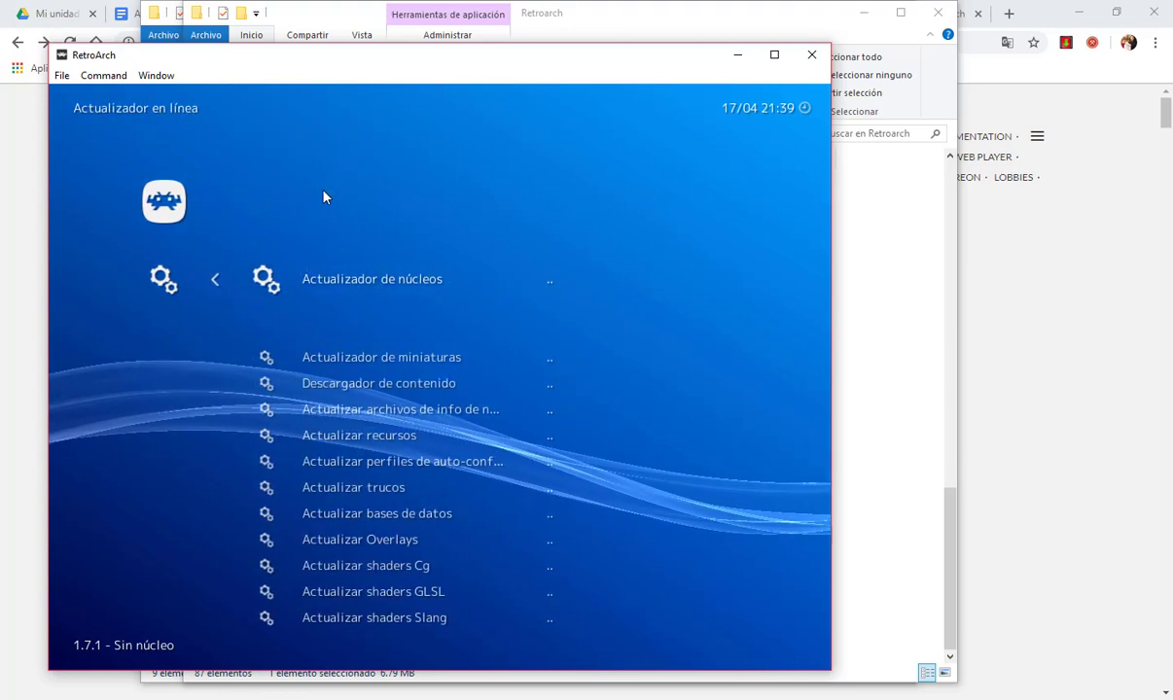
key(Down)
key(Down)
key(Down)
key(Down)
key(Down)
key(Down)
key(Down)
key(Down)
key(Down)
key(Up)
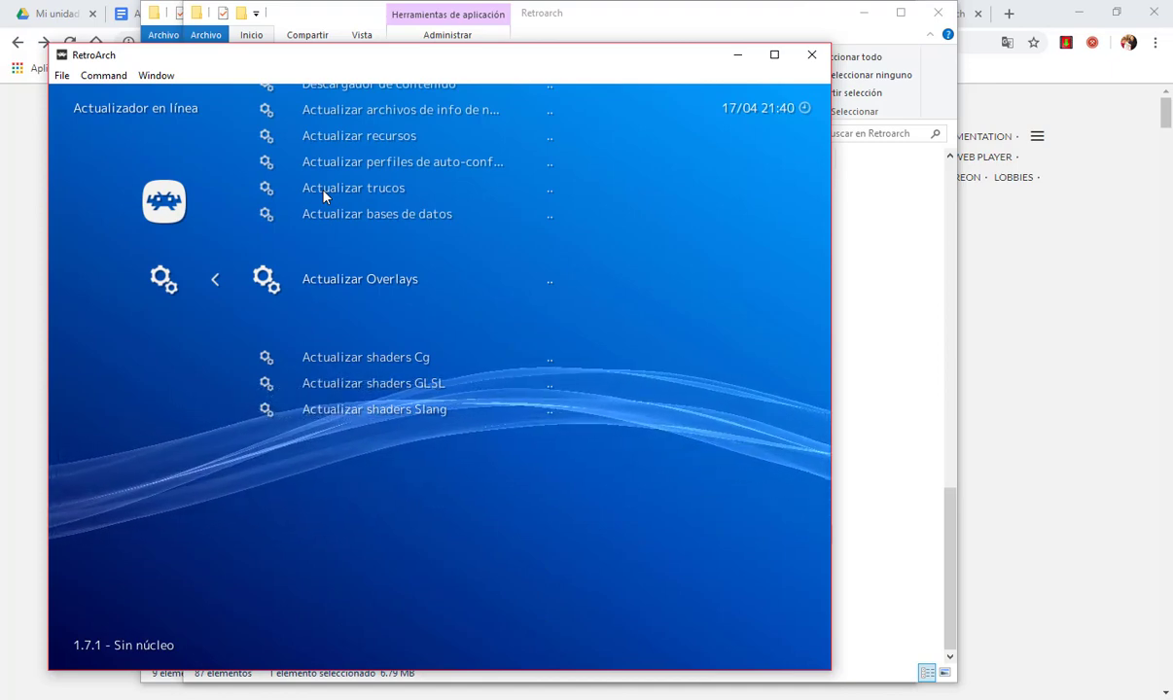
key(Up)
key(Down)
key(Up)
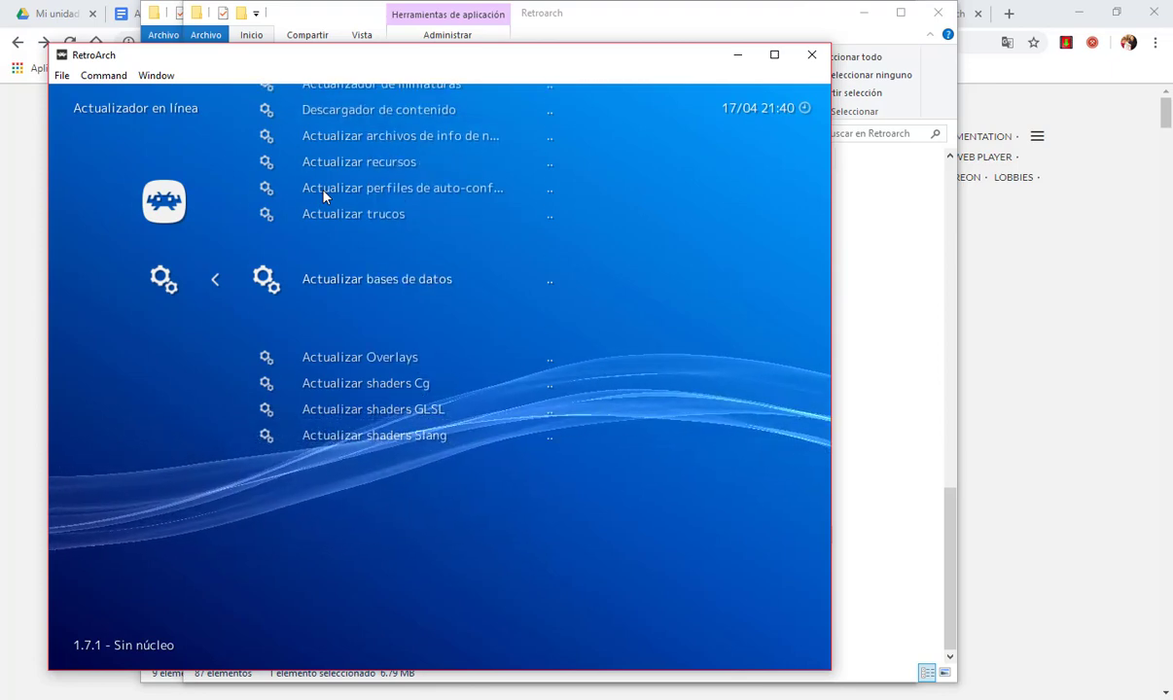
key(Up)
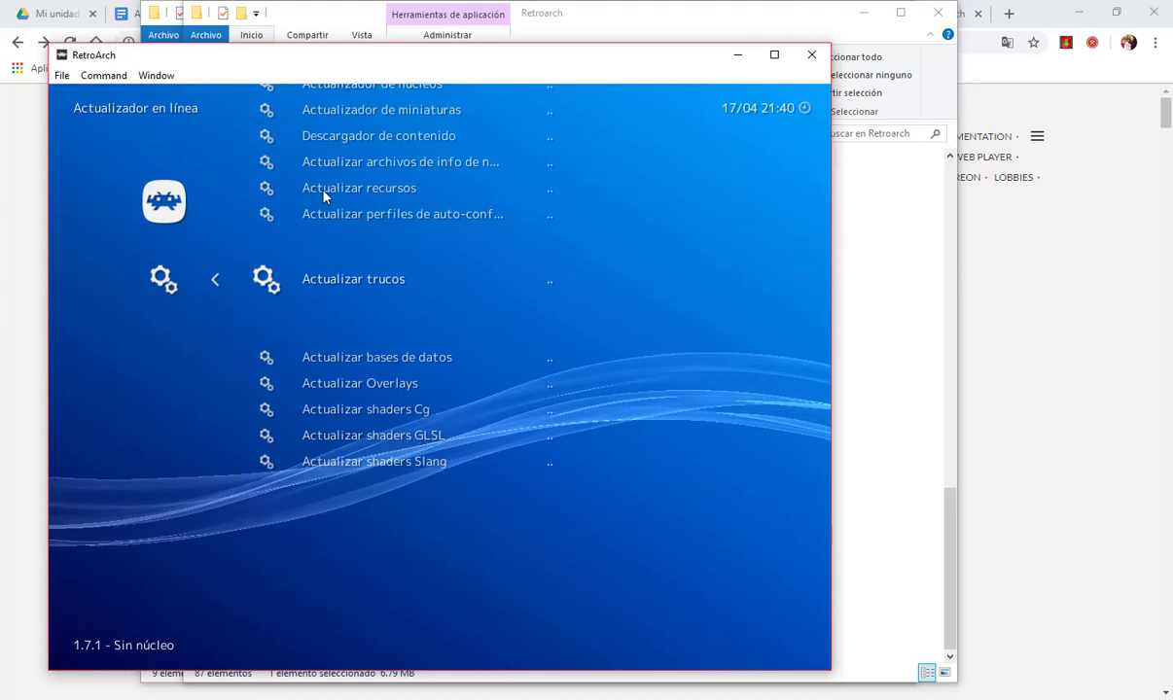
key(Up)
key(Up)
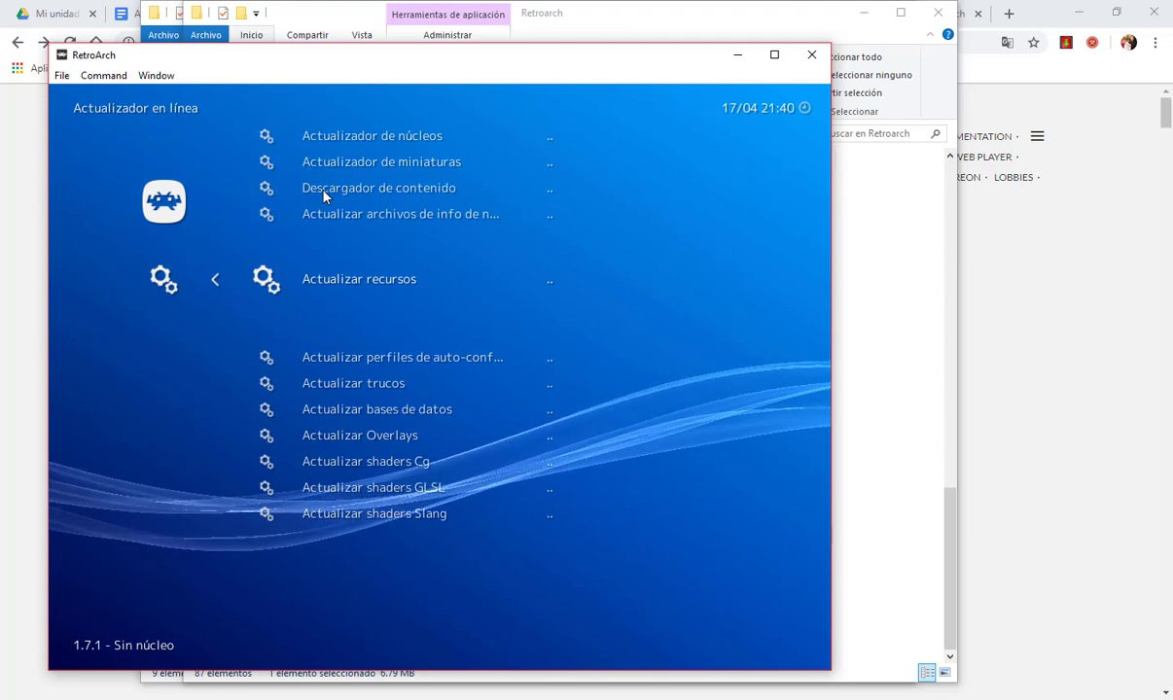
key(Up)
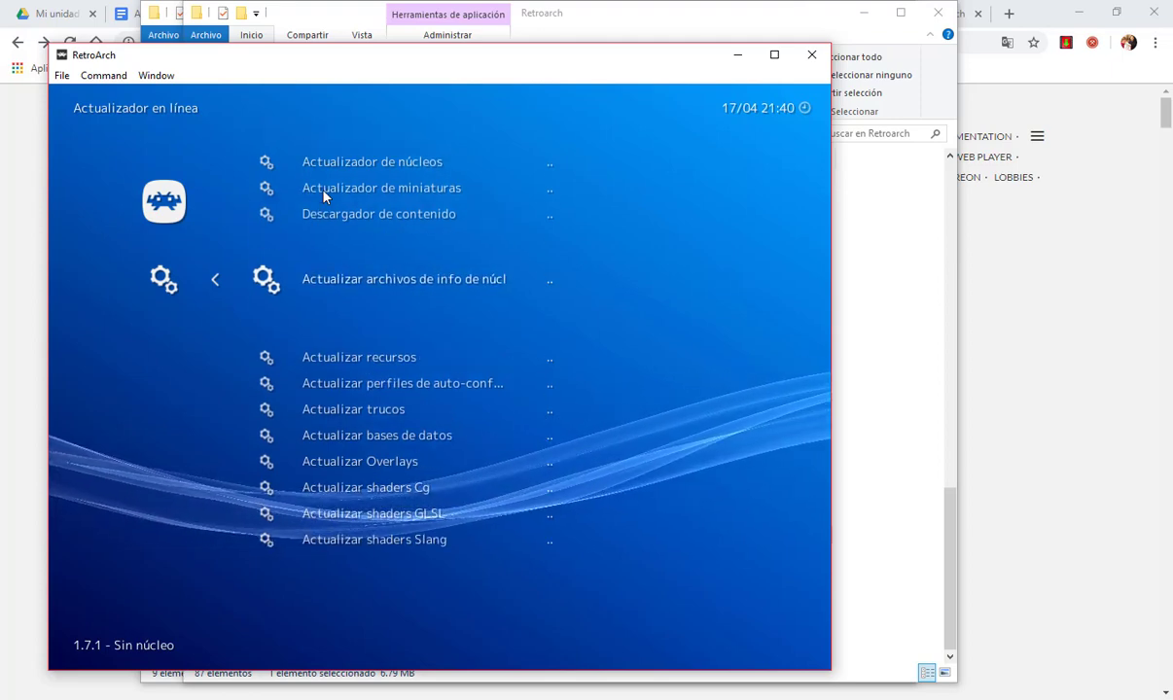
key(Up)
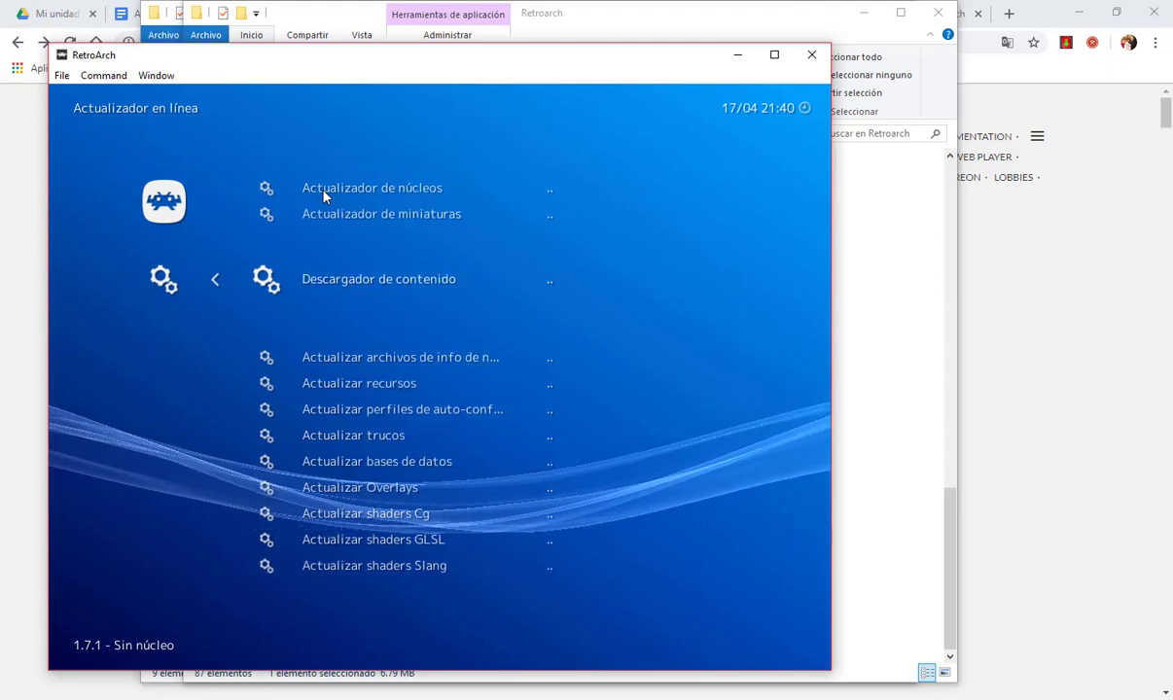
key(Up)
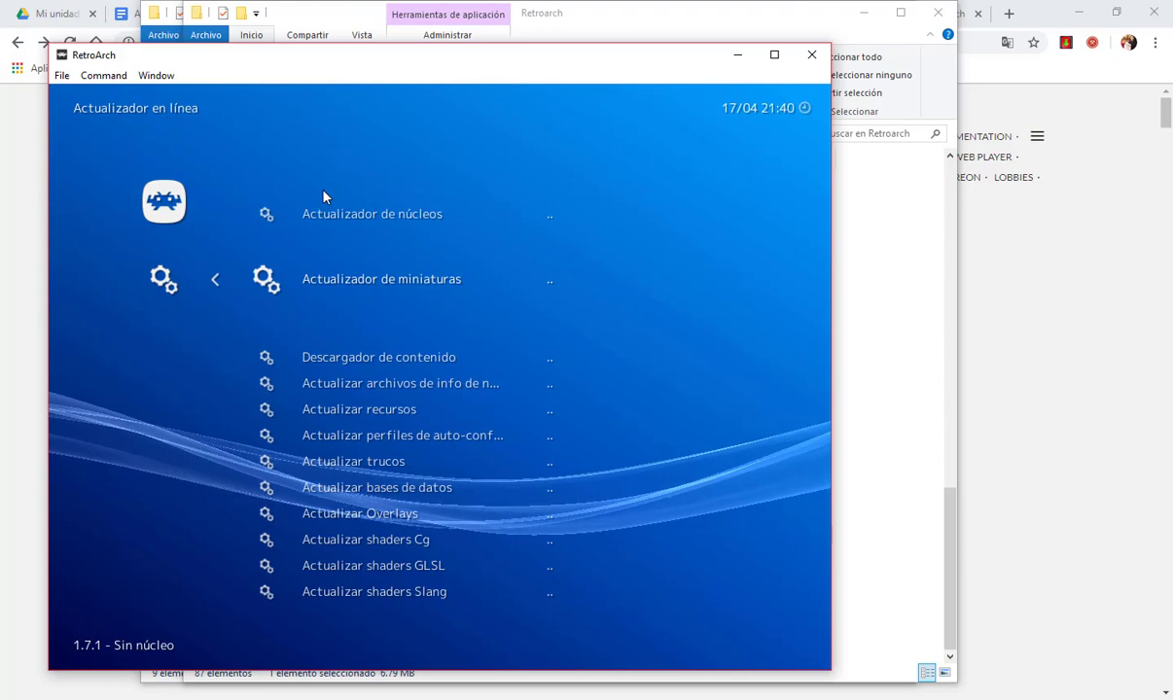
key(Up)
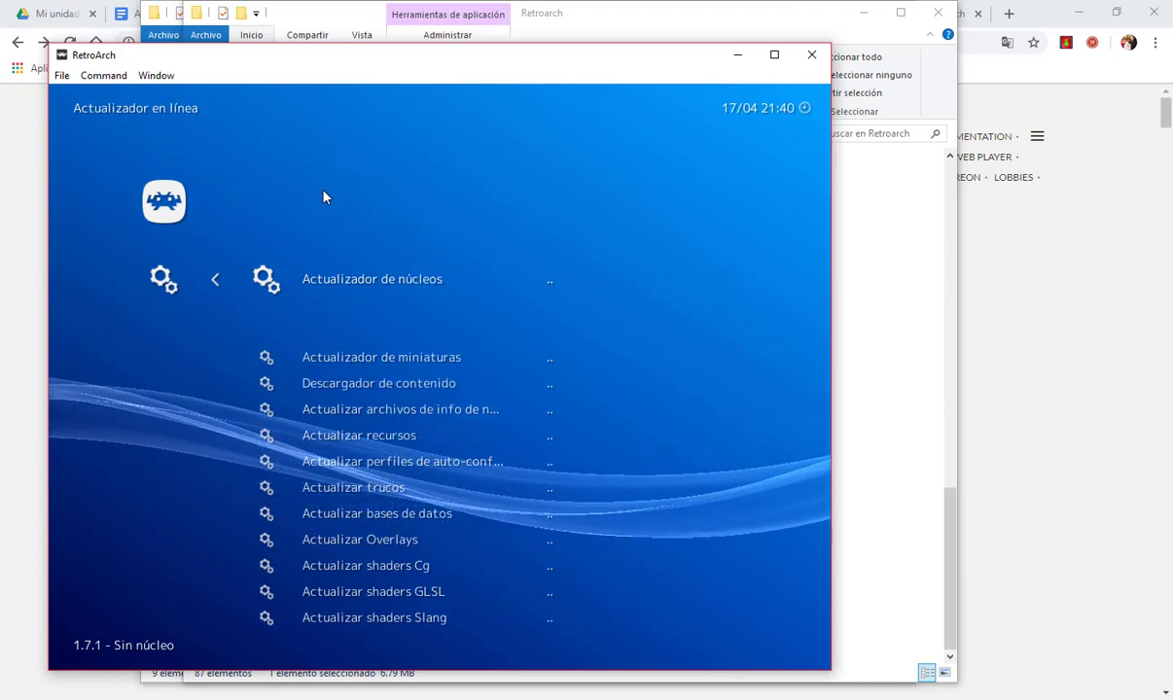
Open Actualizador de núcleos and look through the downloadable cores, from the arcade and Atari ones to the Sega and Sinclair ones.
key(Return)
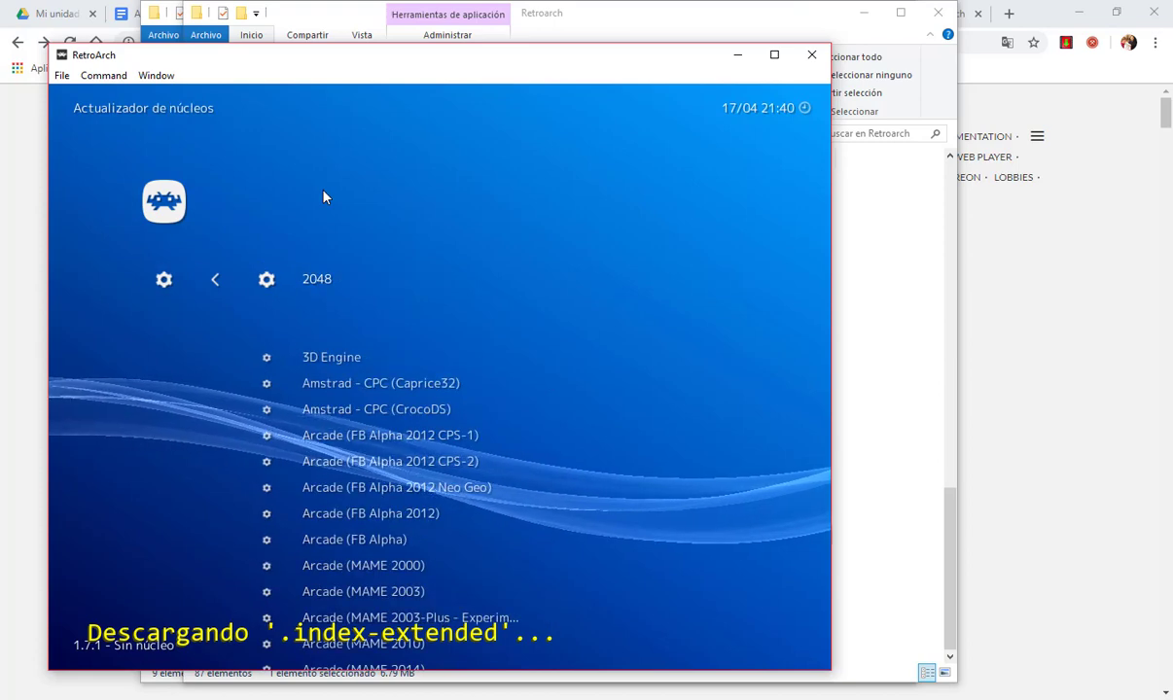
key(Down)
key(Down)
key(Down)
key(Down)
key(Down)
key(Down)
key(Down)
key(Down)
key(Down)
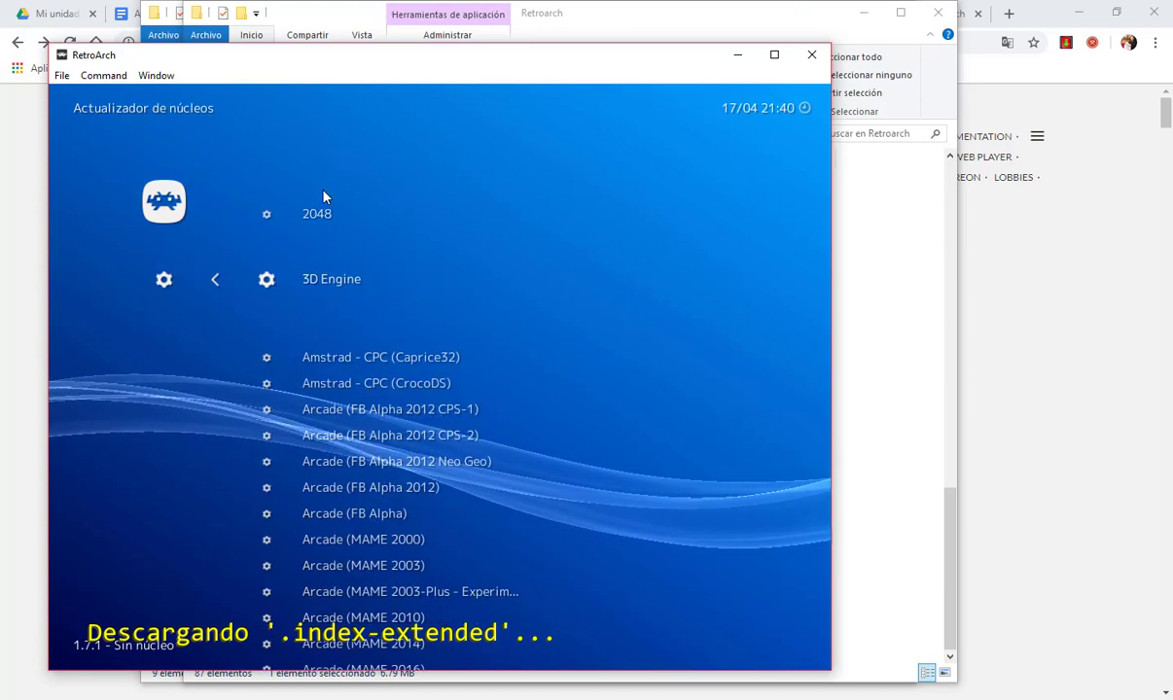
key(Down)
key(Down)
key(Down)
key(Down)
key(Down)
key(Down)
key(Down)
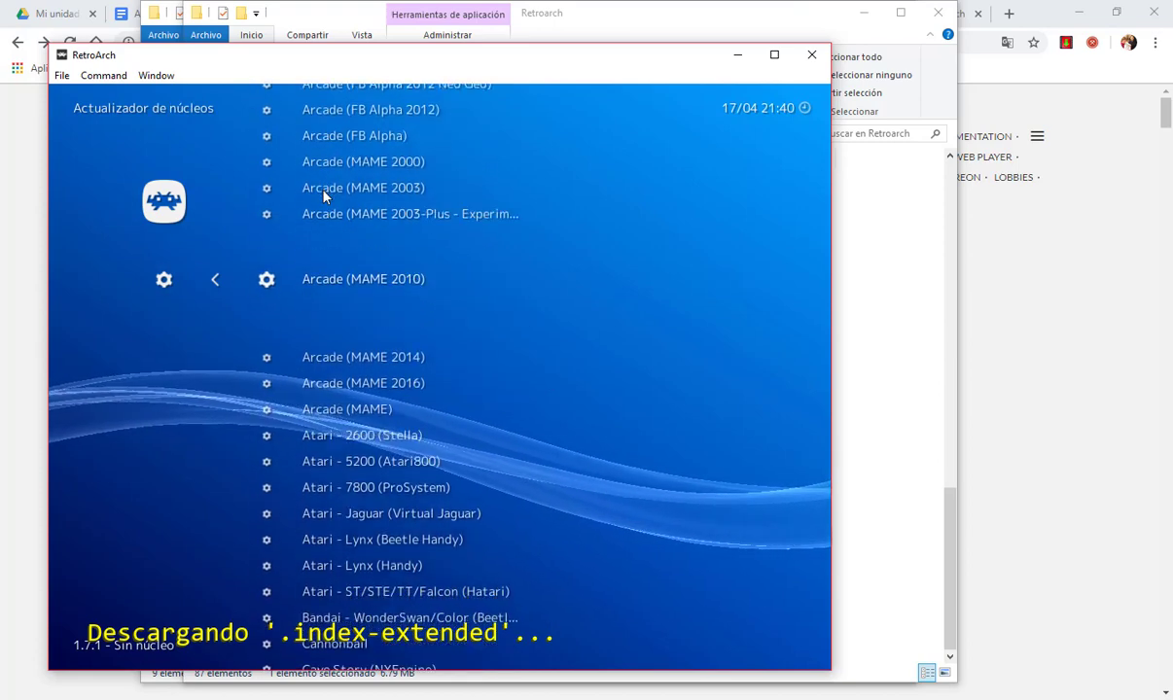
key(Down)
key(Down)
key(Down)
key(Down)
key(Down)
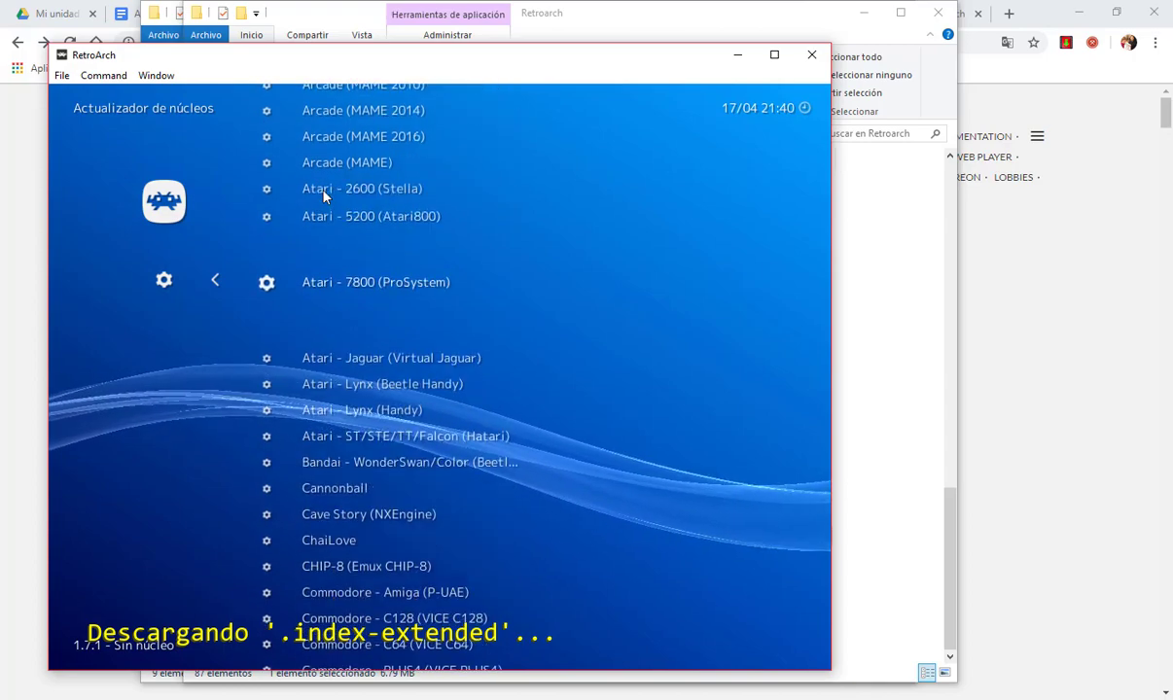
key(Down)
key(Down)
key(Down)
key(Down)
key(Down)
key(Down)
key(Down)
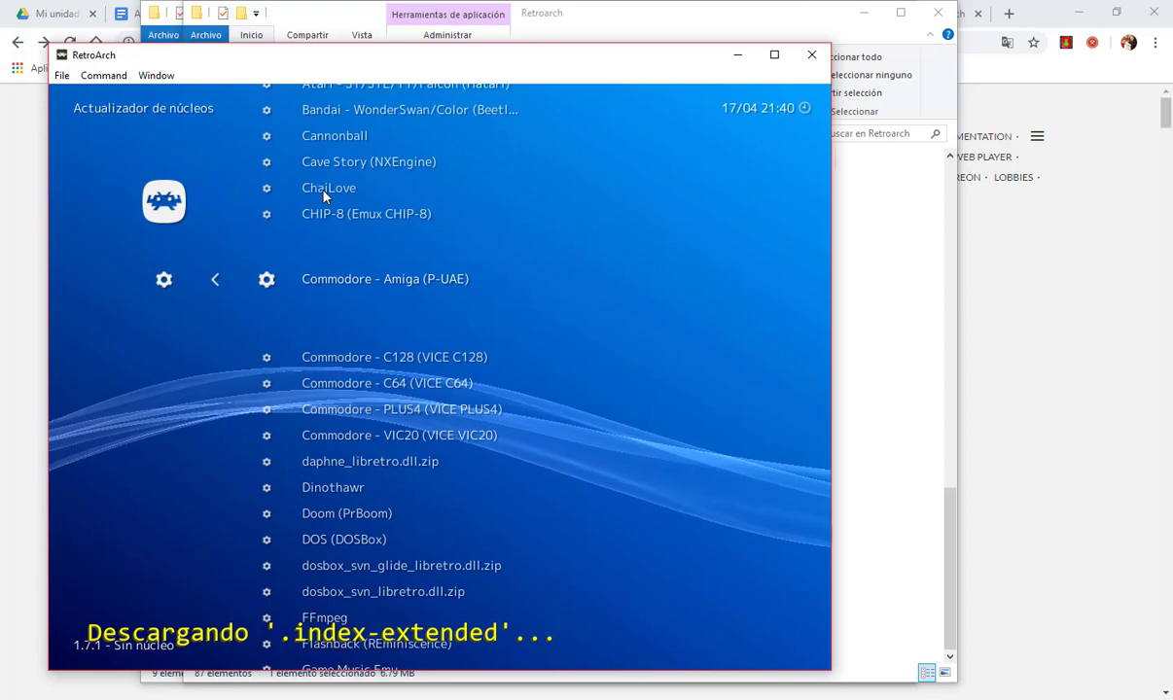
key(Down)
key(Down)
key(Down)
key(Down)
key(Down)
key(Down)
key(Down)
key(Down)
key(Down)
key(Down)
key(Down)
key(Down)
key(Down)
key(Down)
key(Down)
key(Down)
key(Down)
key(Down)
key(Down)
key(Down)
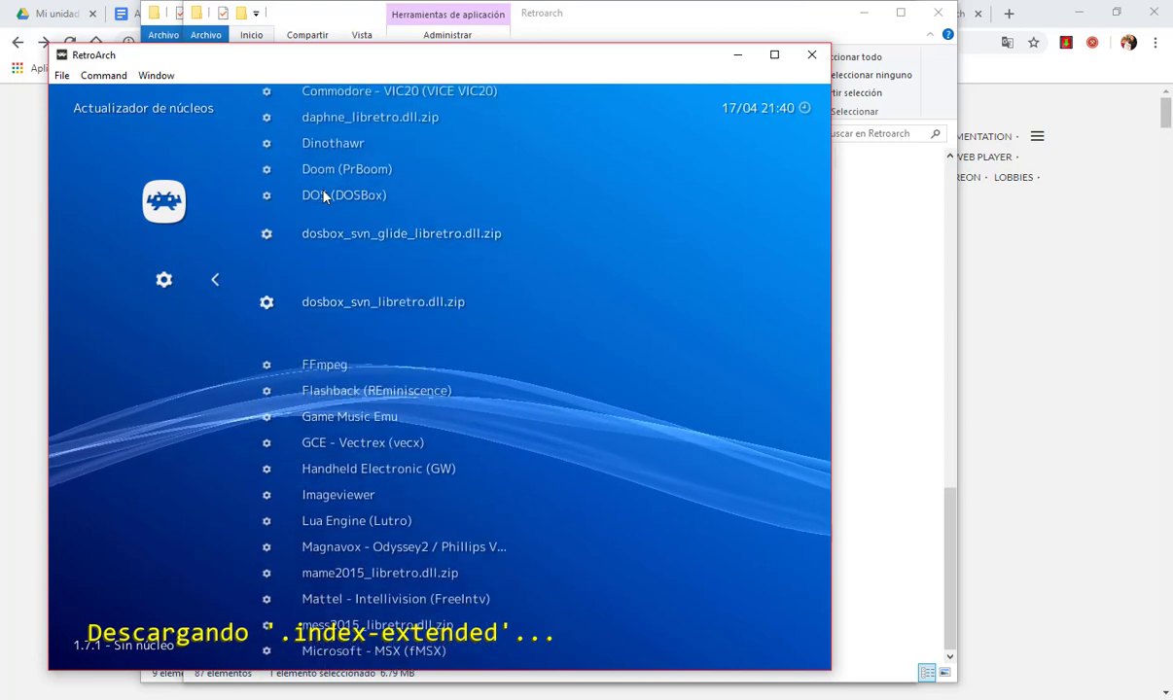
key(Down)
key(Down)
key(Down)
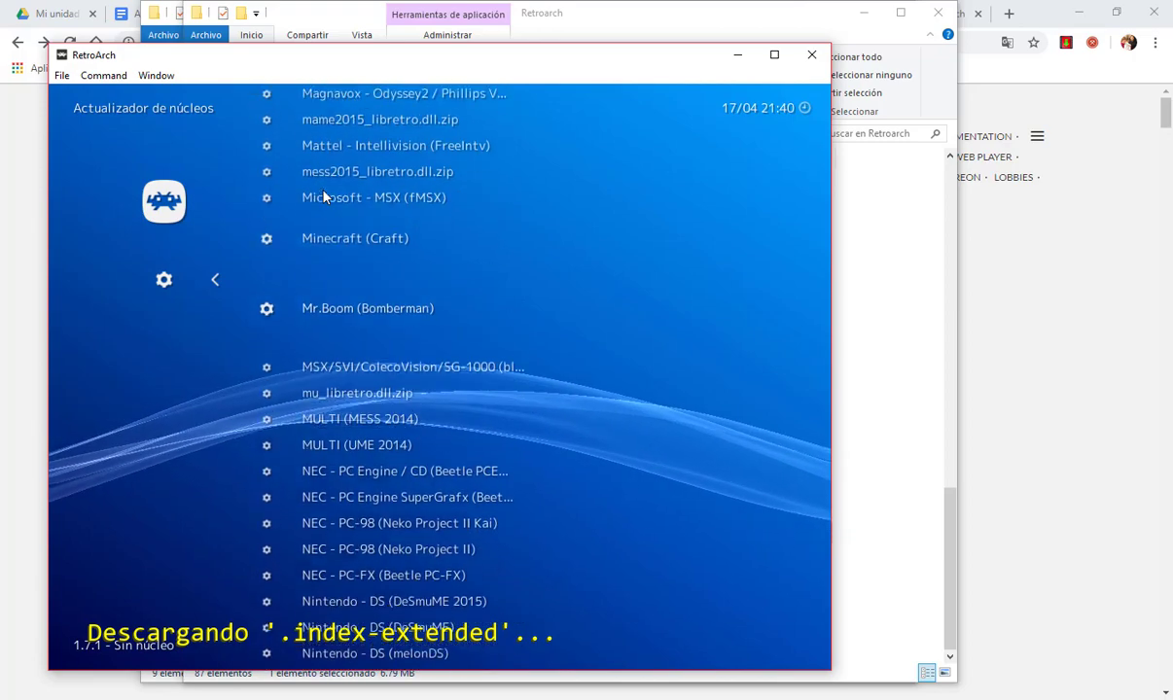
key(Up)
key(Up)
key(Up)
key(Up)
key(Up)
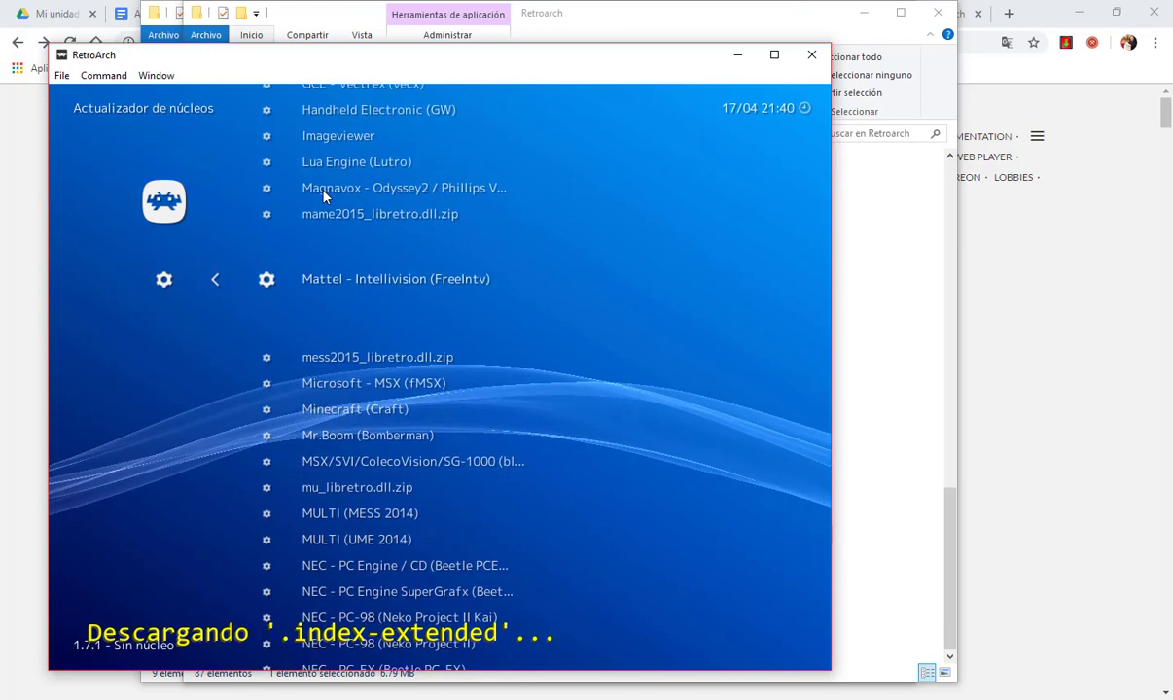
key(Up)
key(Up)
key(Up)
key(Up)
key(Up)
key(Down)
key(Down)
key(Down)
key(Down)
key(Down)
key(Down)
key(Down)
key(Down)
key(Down)
key(Down)
key(Down)
key(Down)
key(Down)
key(Down)
key(Down)
key(Down)
key(Down)
key(Down)
key(Down)
key(Down)
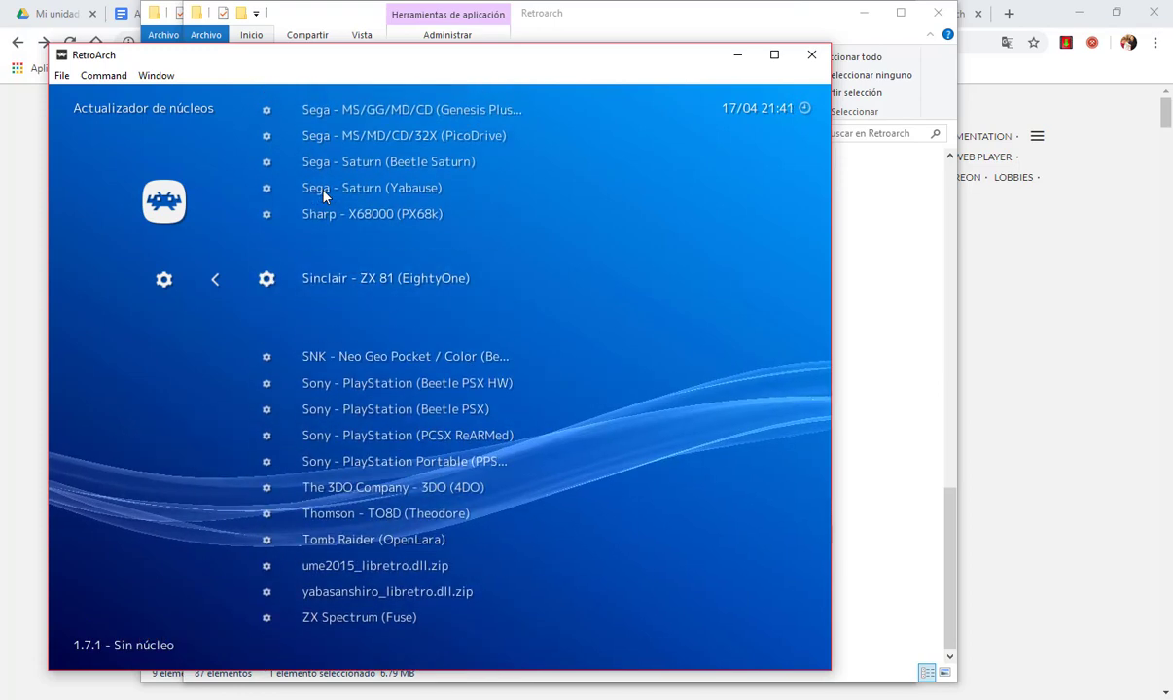
Download the Sega - MS/GG/MD/CD (Genesis Plus GX) core.
key(Up)
key(Up)
key(Up)
key(Up)
key(Up)
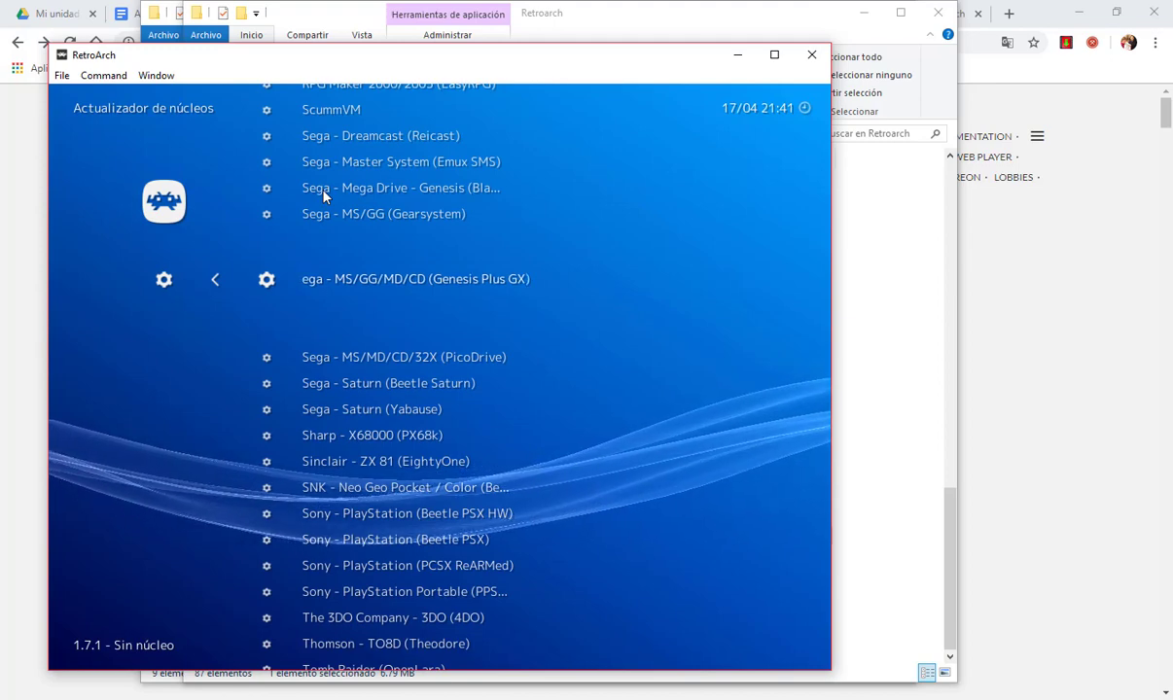
key(Down)
key(Up)
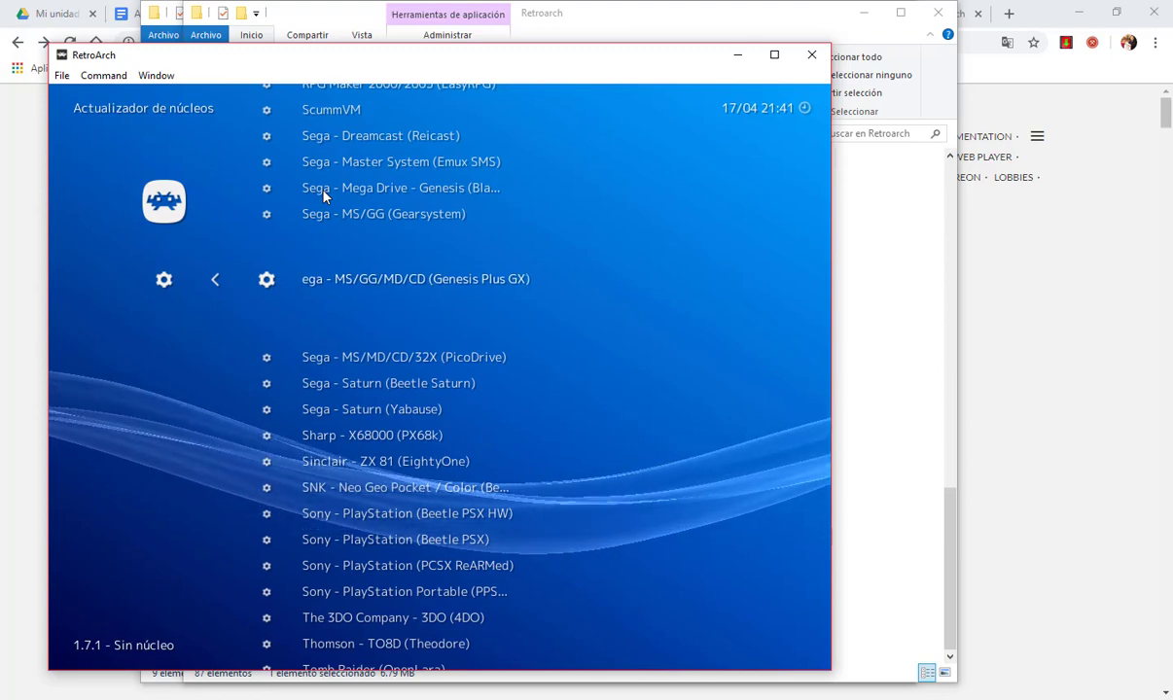
key(Down)
key(Up)
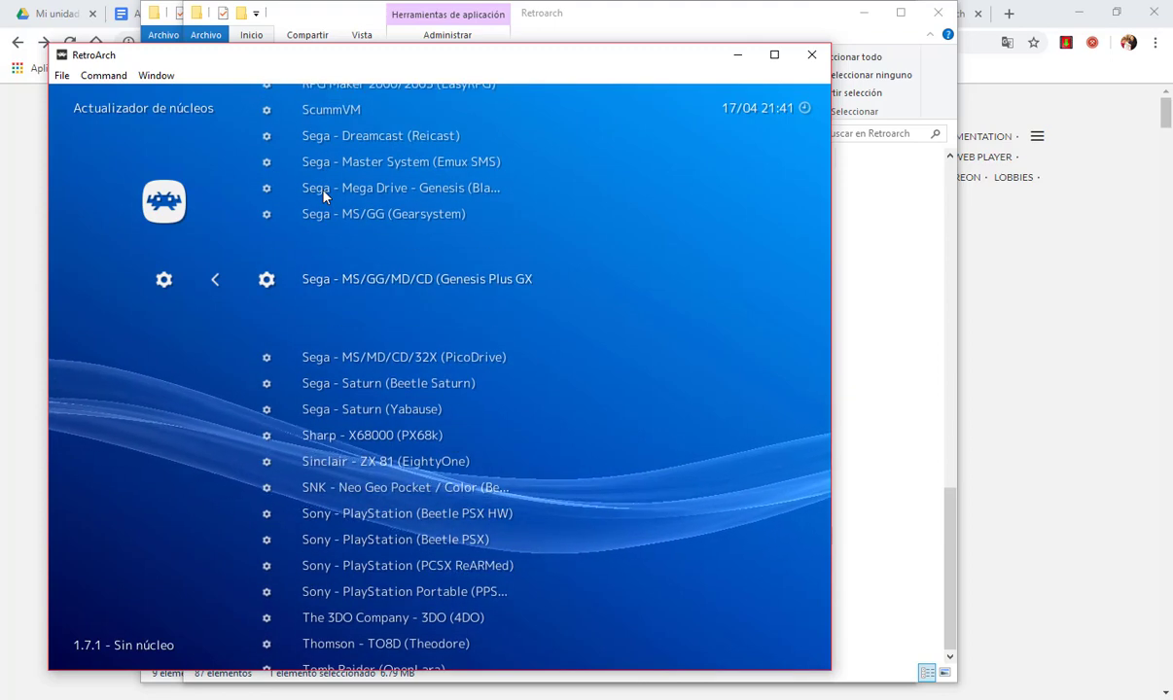
key(Down)
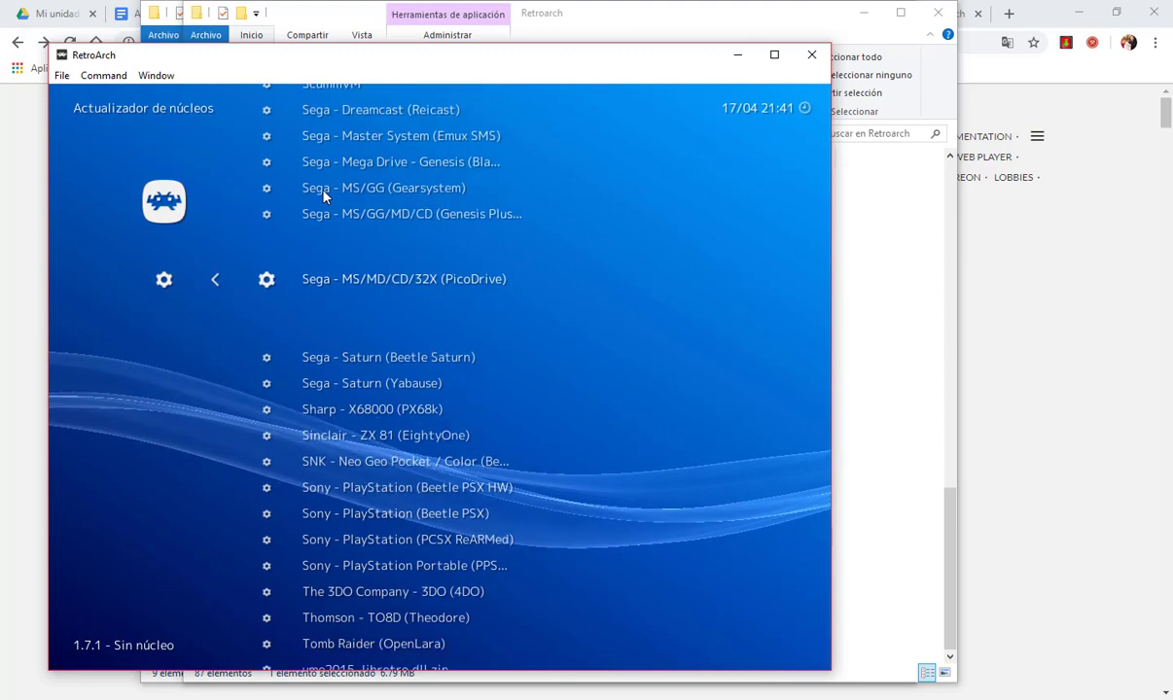
key(Up)
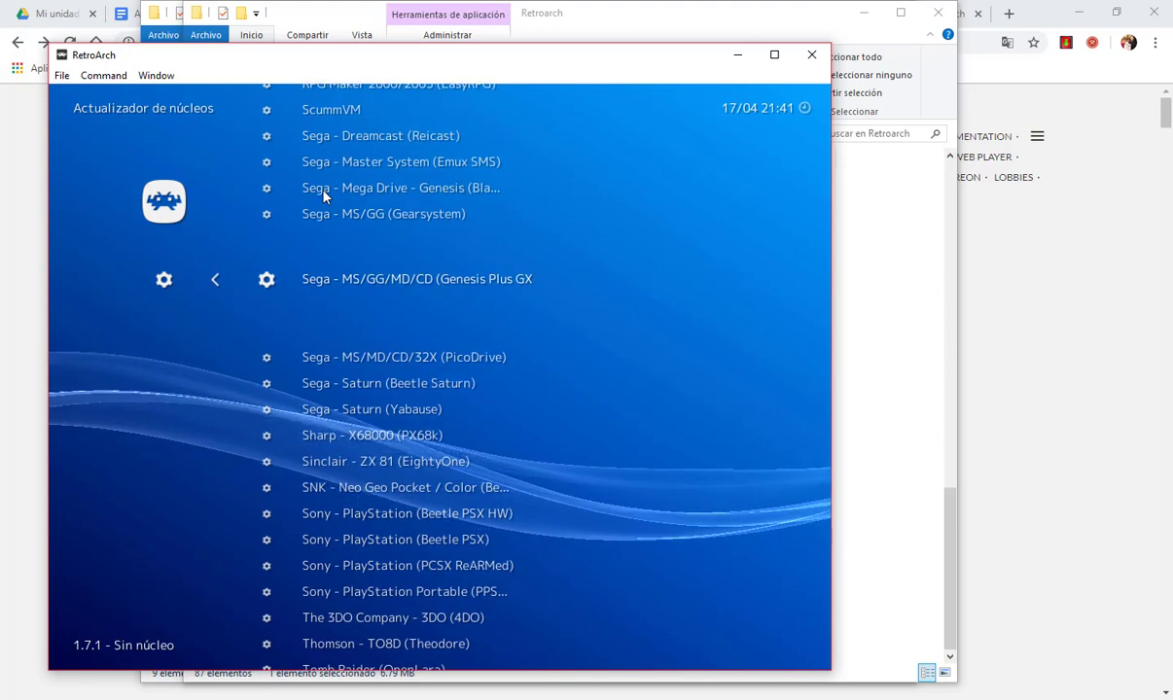
key(Down)
key(Up)
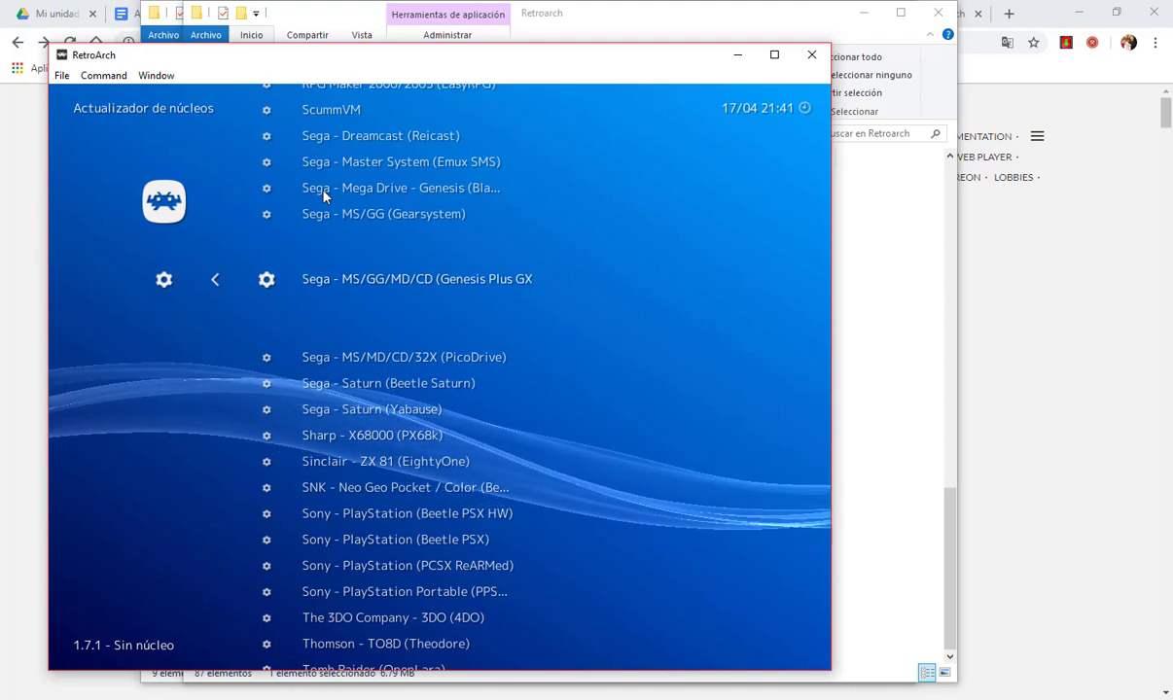
key(Return)
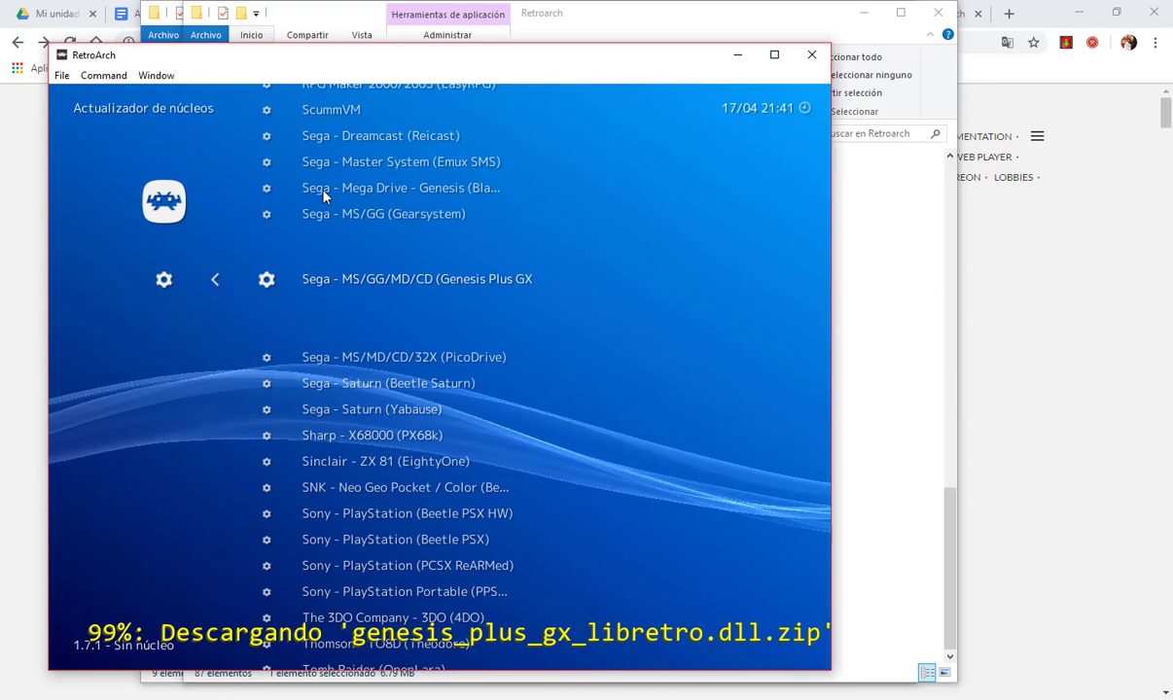
Switch to the Retroarch folder in File Explorer and open its cores subfolder.
click(1011, 498)
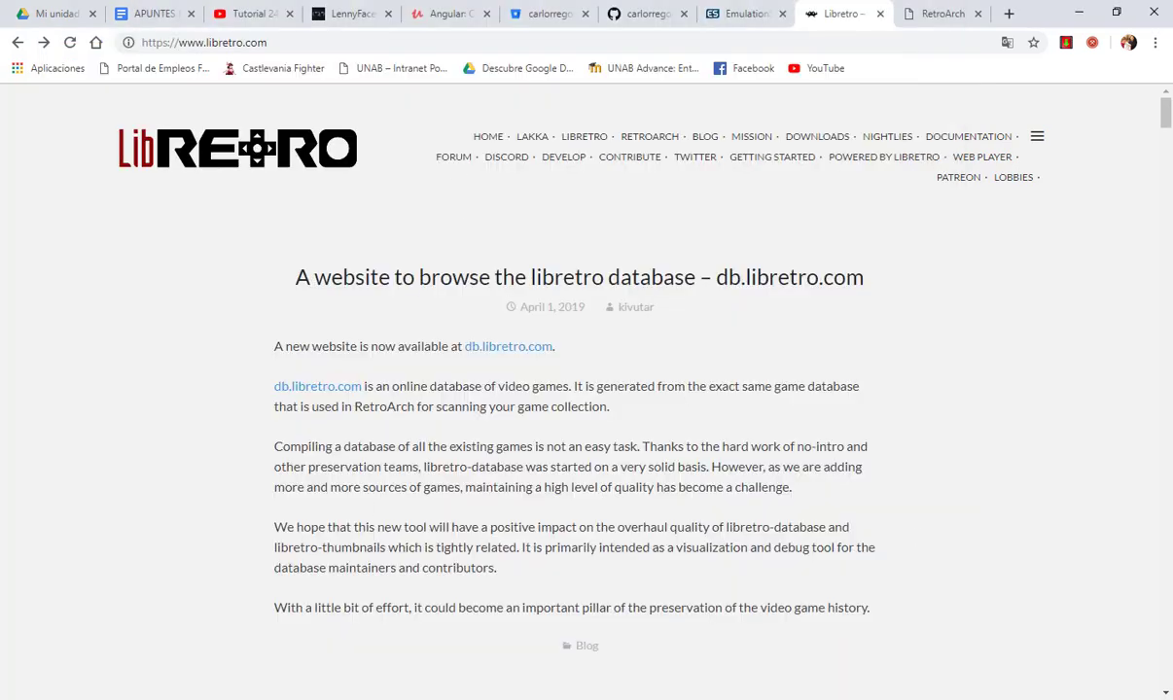
mouse_move(419, 641)
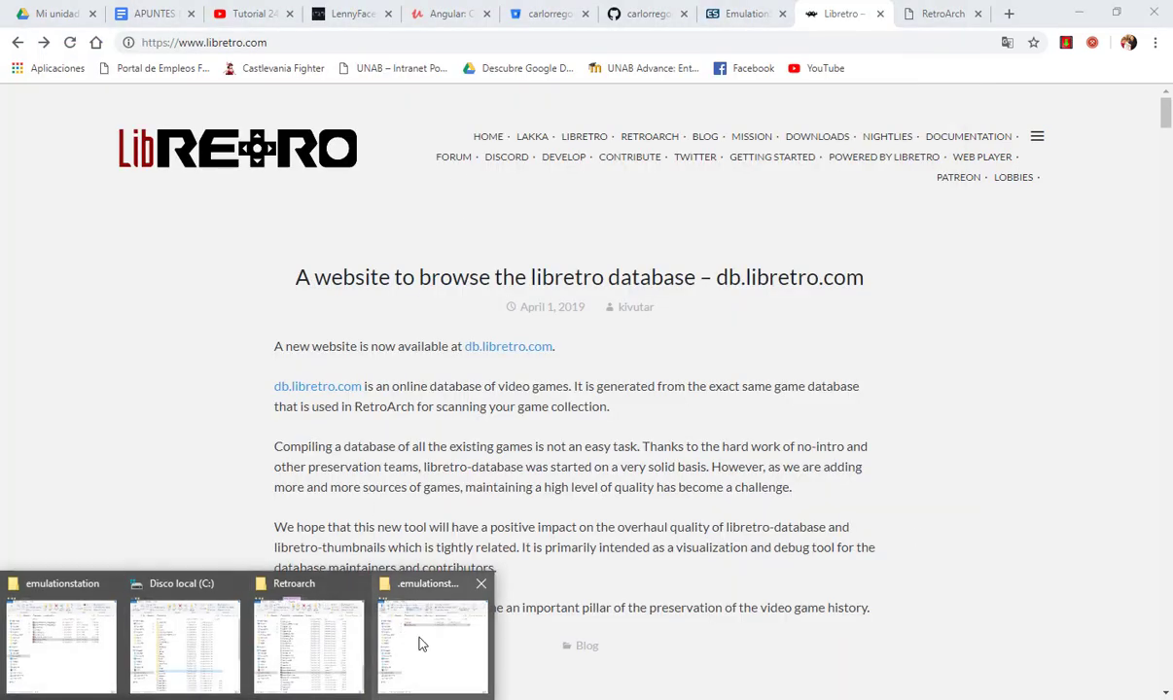
mouse_move(290, 605)
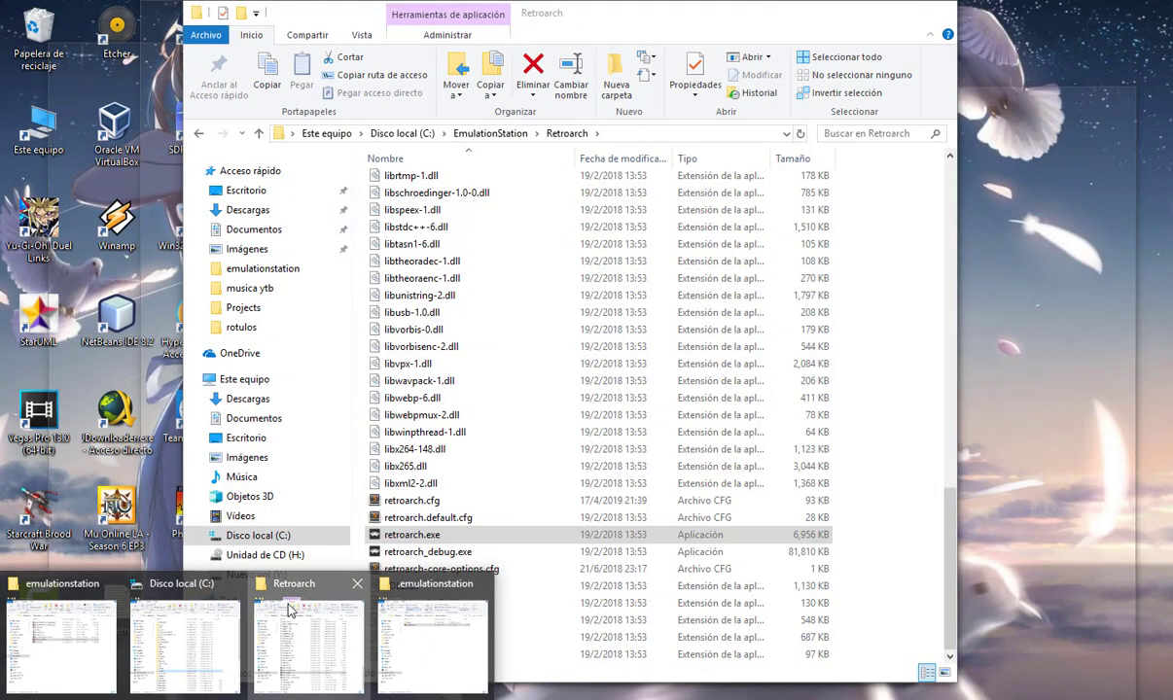
click(290, 605)
scroll(576, 361, up, 7)
scroll(569, 370, up, 15)
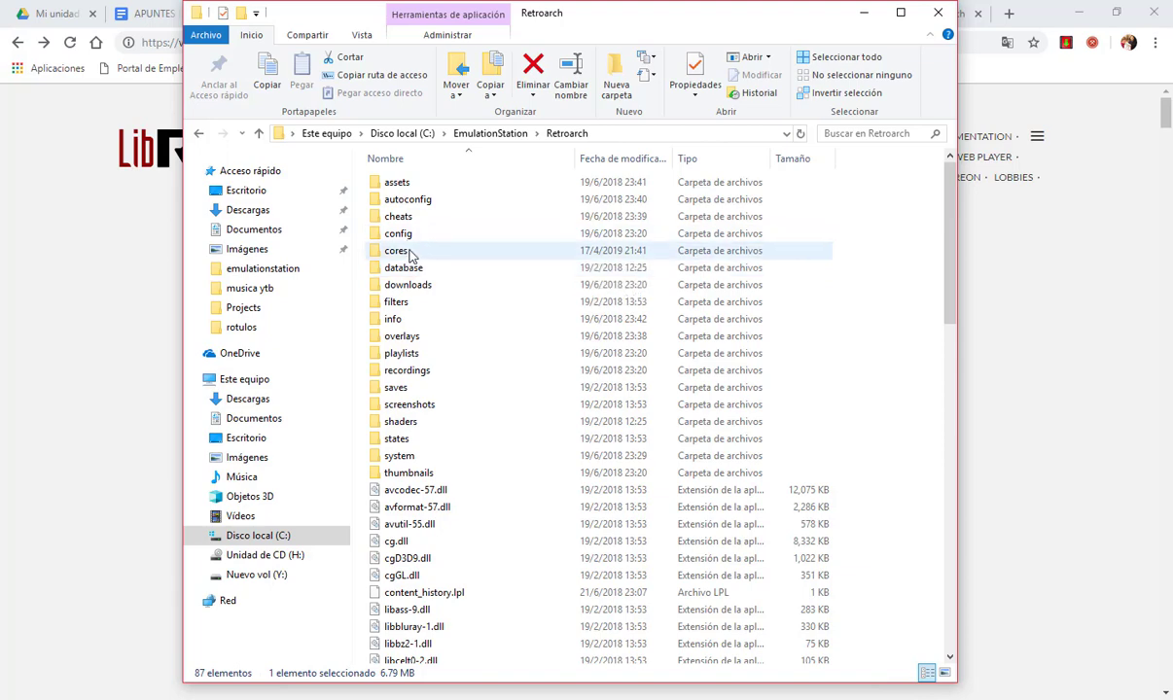
double_click(395, 251)
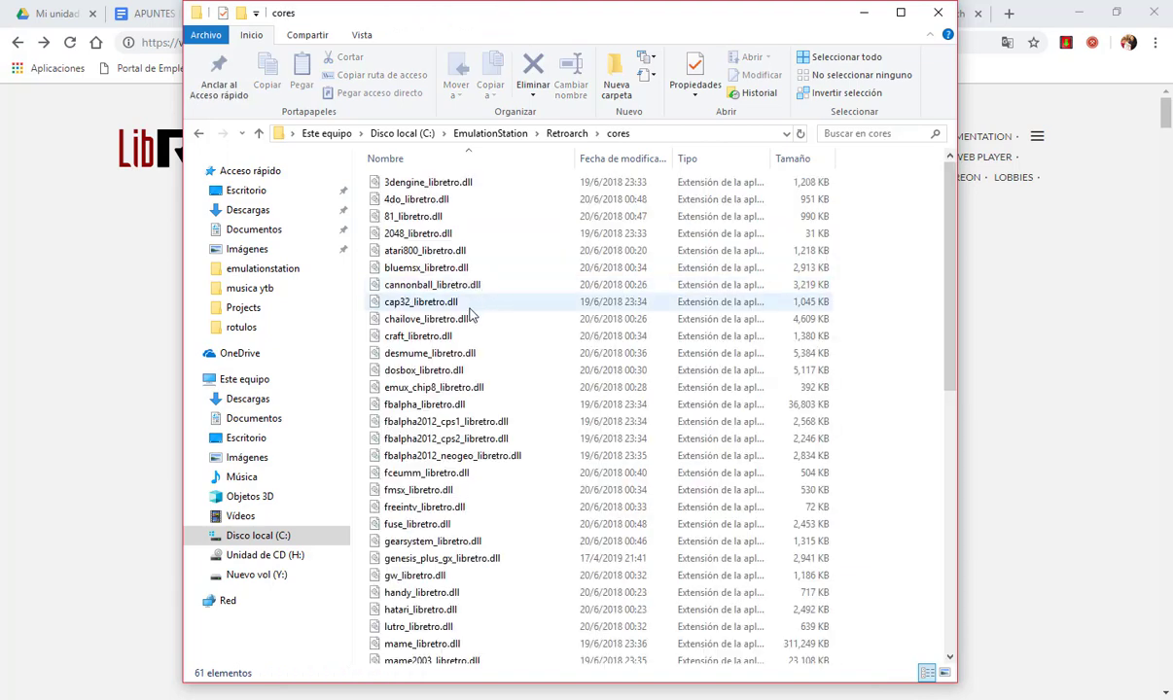
Look through the core files and locate genesis_plus_gx_libretro.dll in the cores folder.
scroll(461, 330, down, 1)
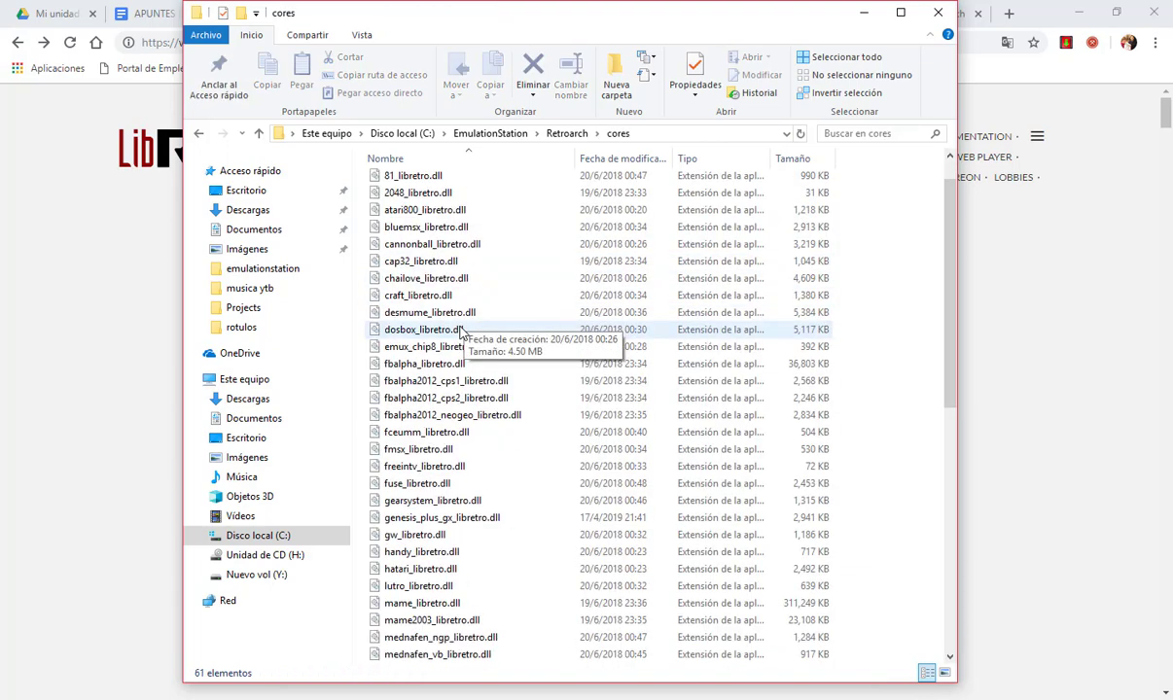
scroll(461, 331, down, 4)
scroll(471, 367, up, 3)
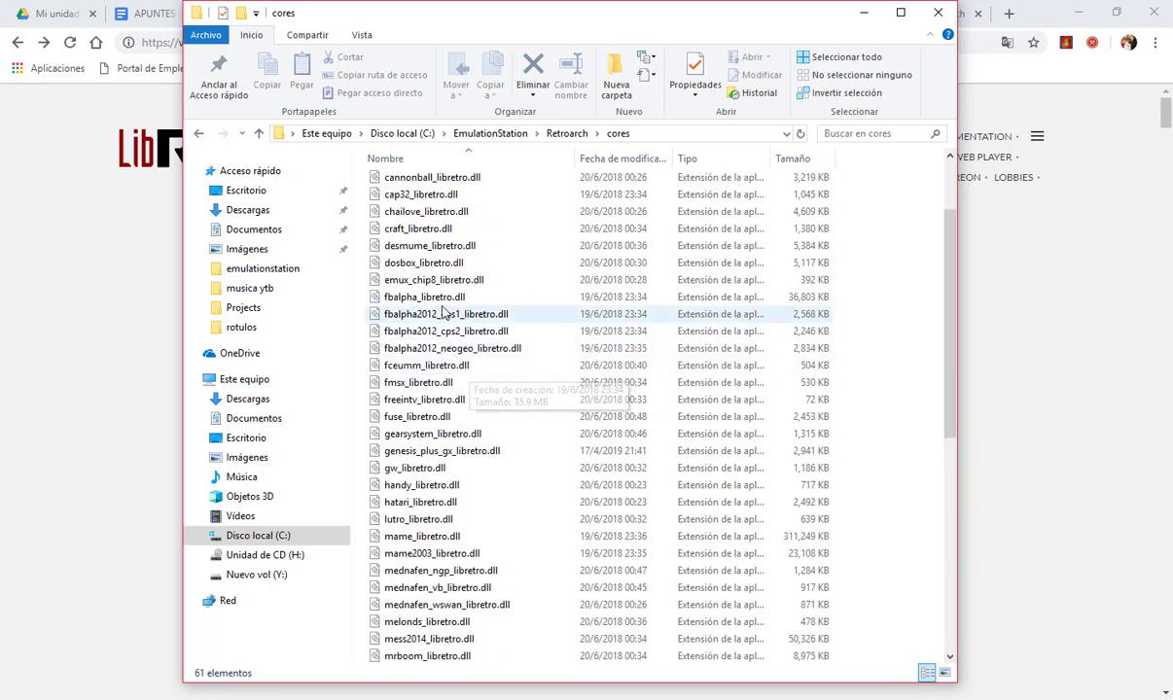
click(447, 452)
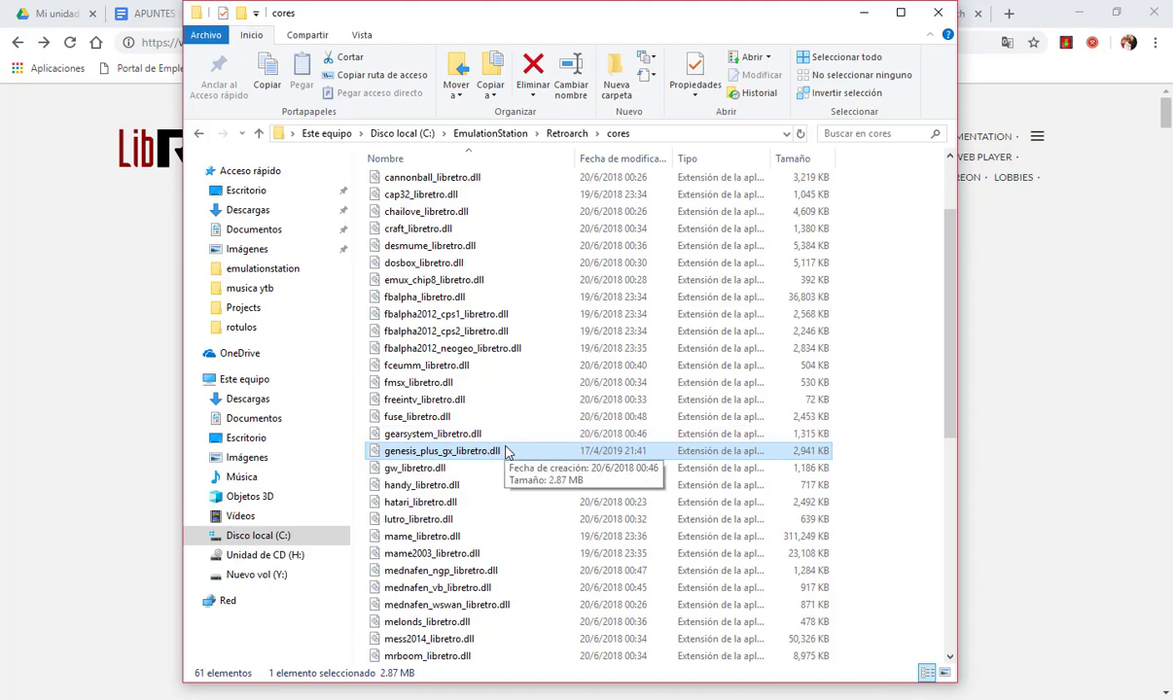
scroll(506, 451, down, 1)
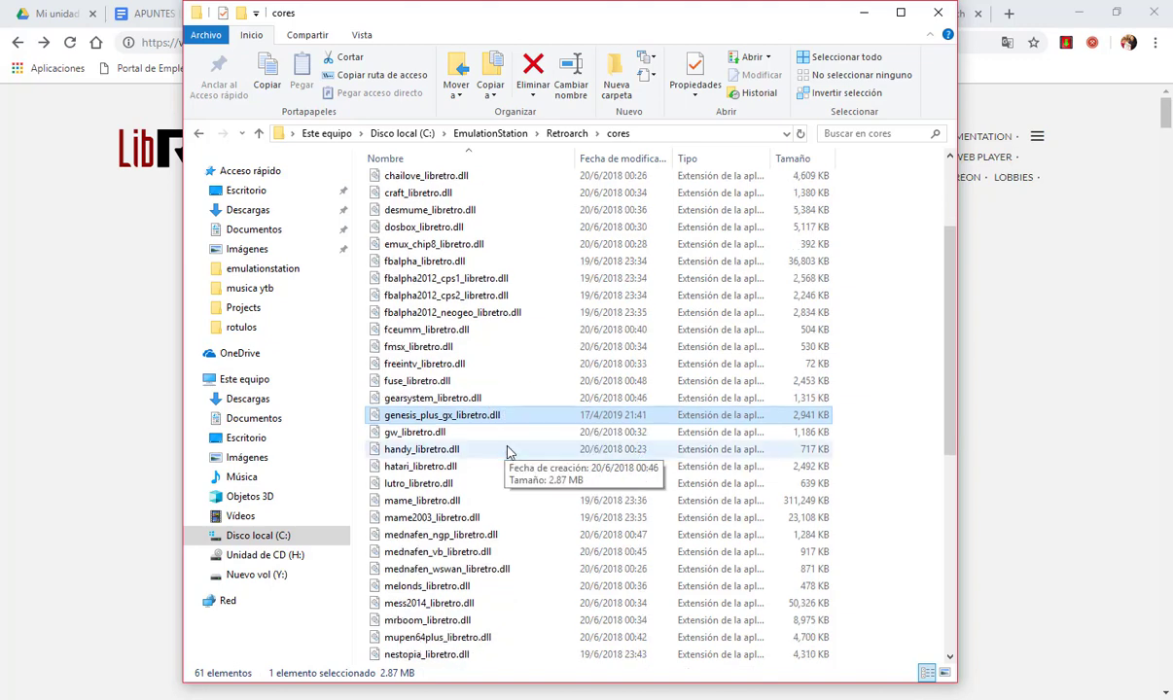
scroll(506, 452, down, 1)
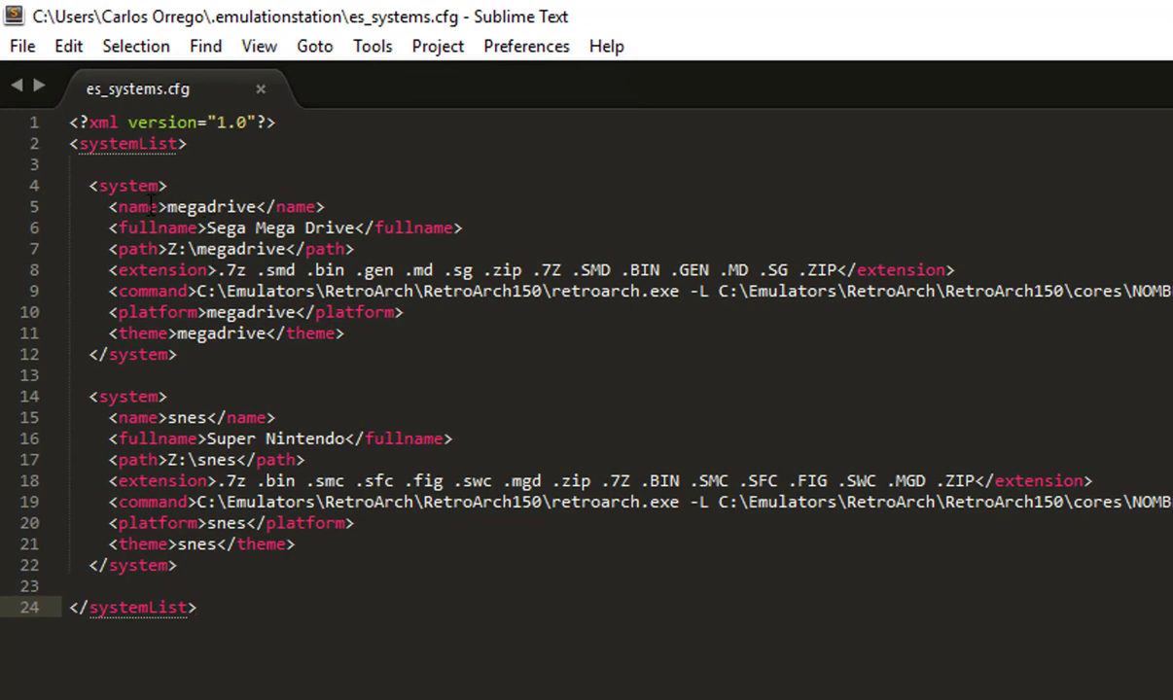
Review the megadrive entry of es_systems.cfg in Sublime Text, from its name and extensions to the retroarch.exe path in the command line.
drag(151, 207, 982, 266)
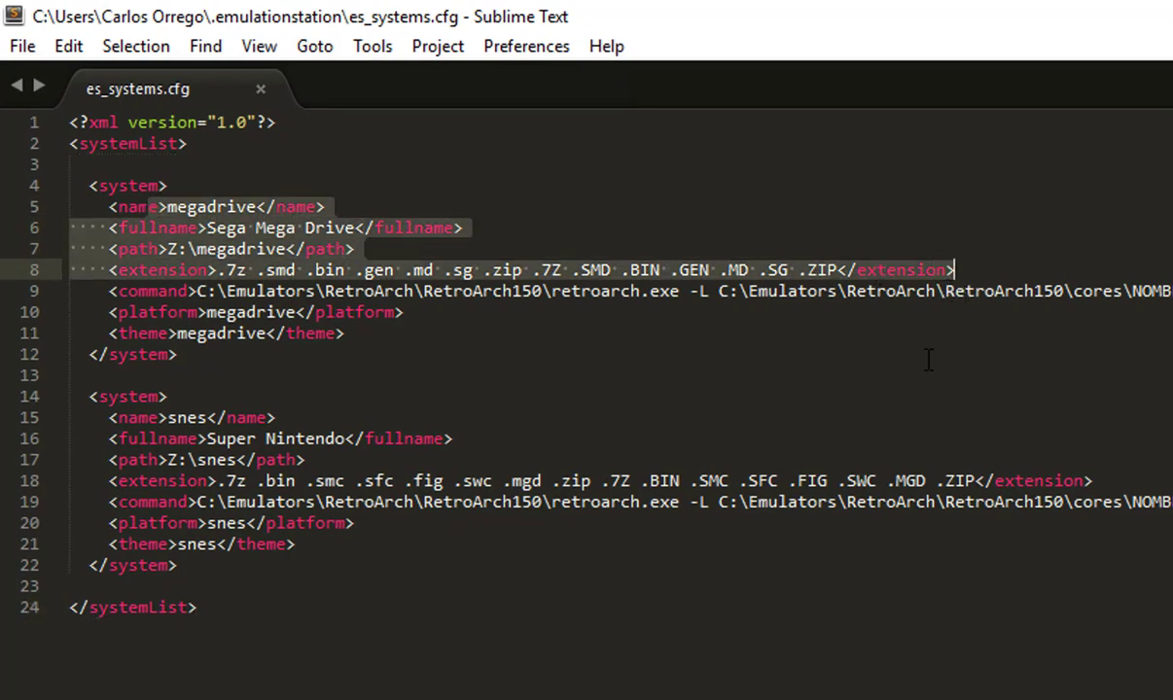
click(275, 310)
drag(109, 290, 611, 290)
drag(766, 291, 1162, 291)
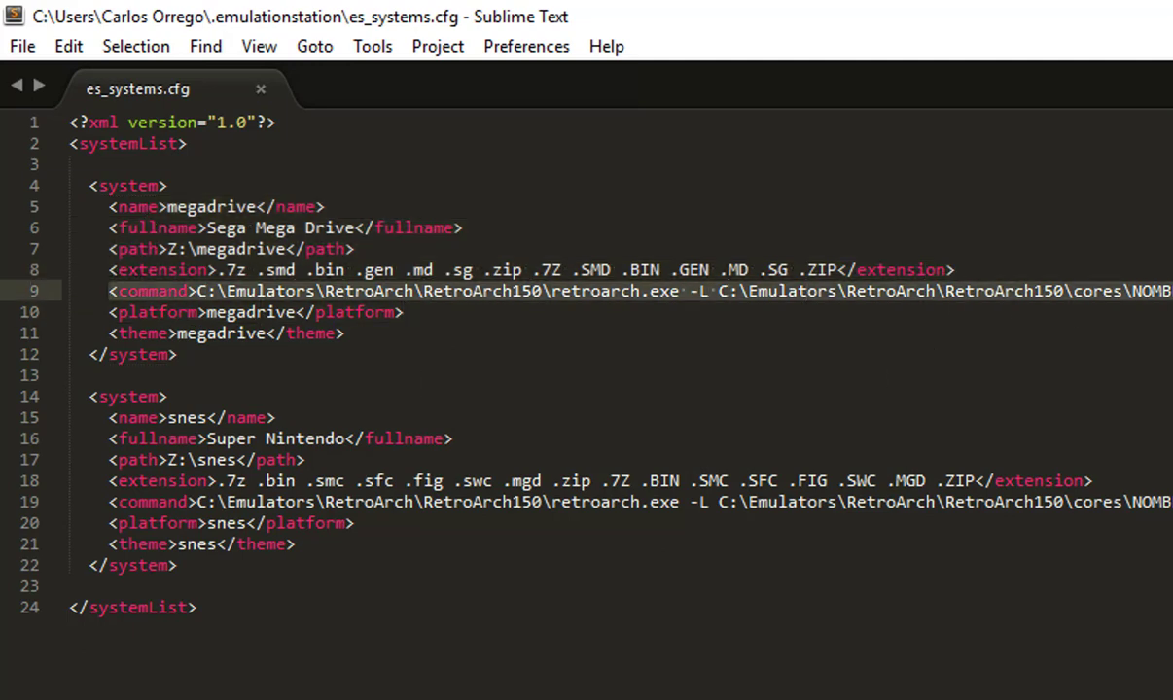
click(905, 521)
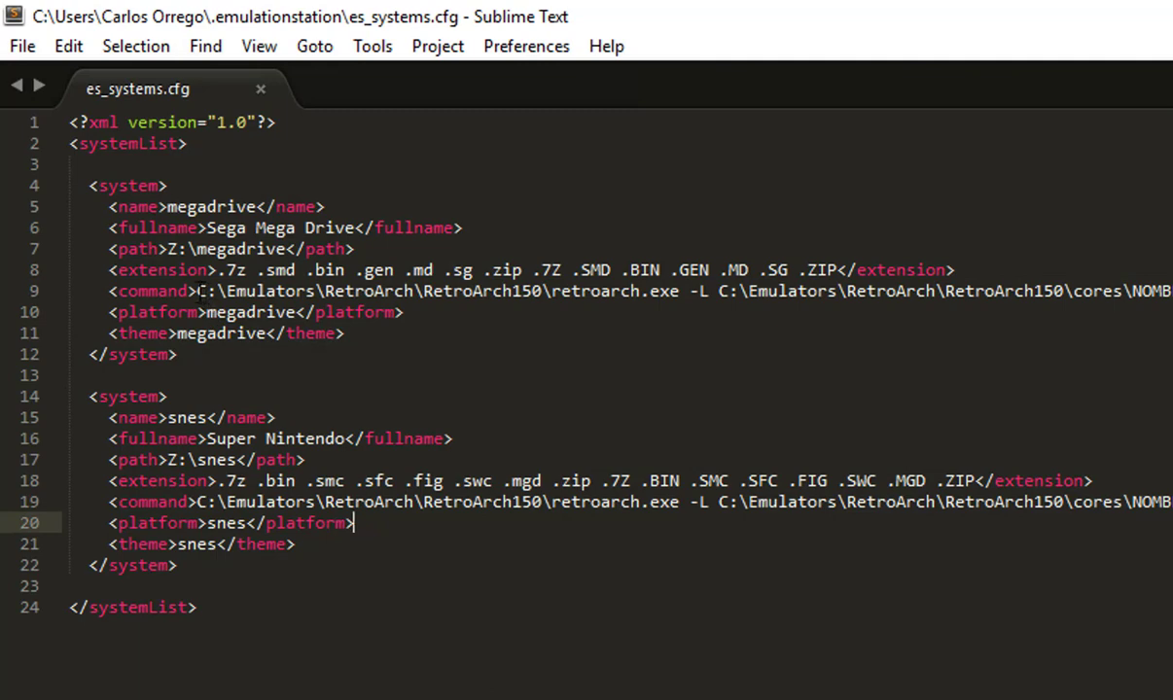
drag(198, 291, 679, 297)
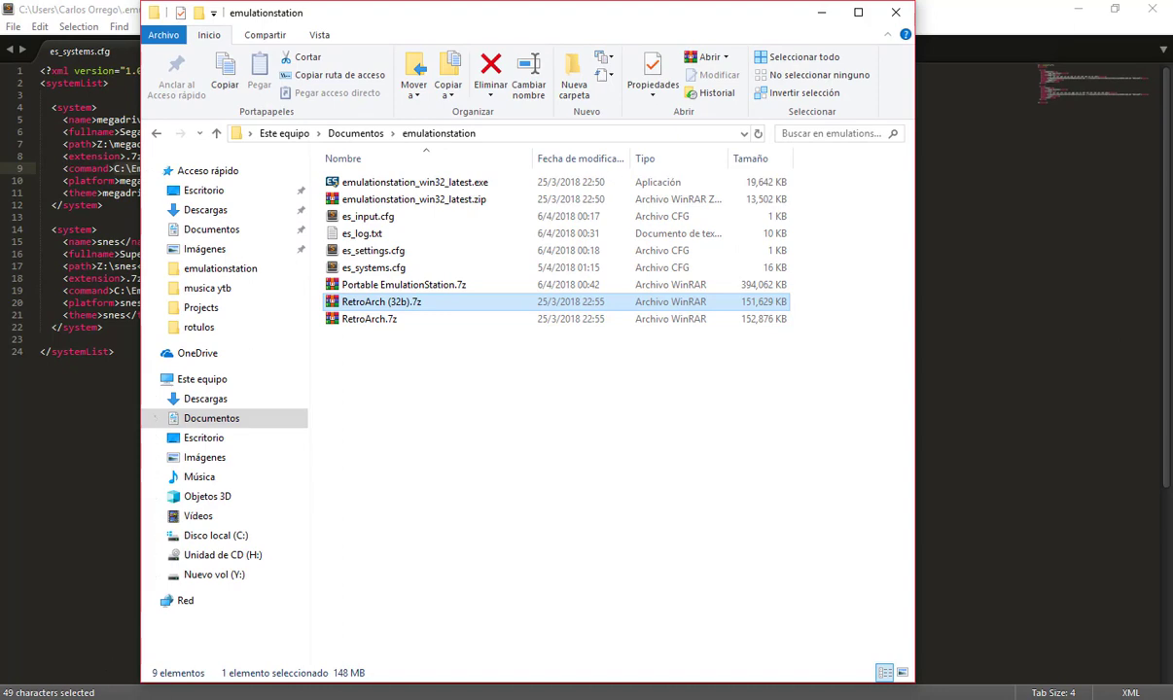
Go up from cores to the Retroarch folder in File Explorer and copy its path C:\EmulationStation\Retroarch.
mouse_move(314, 639)
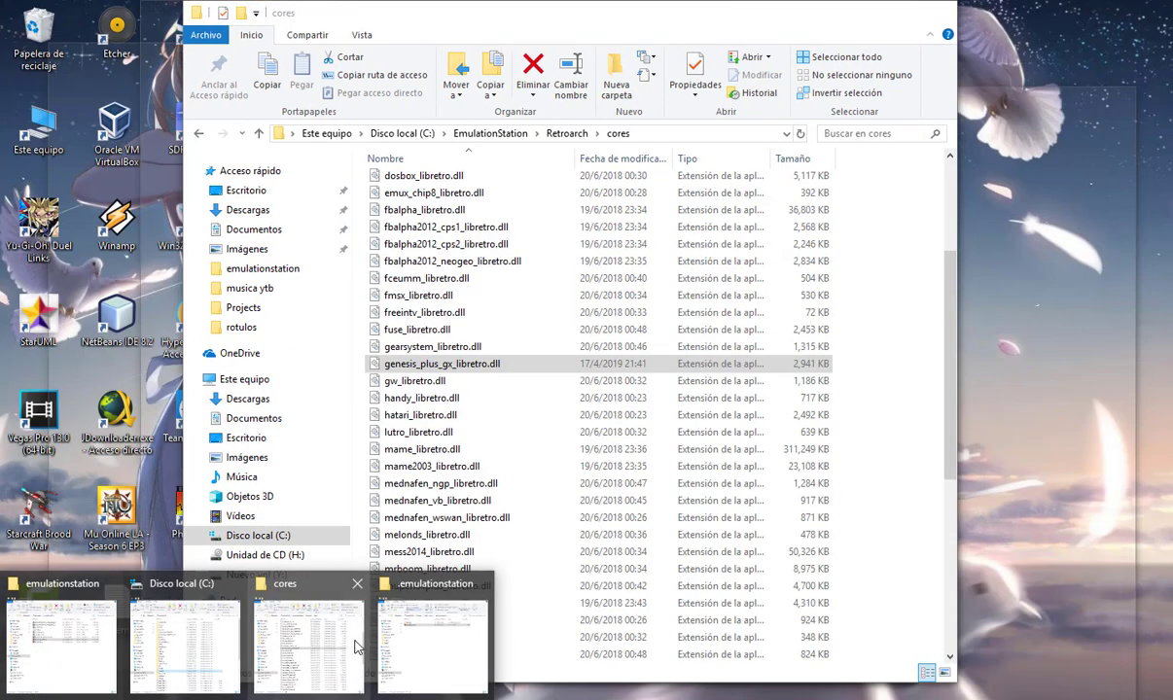
click(356, 647)
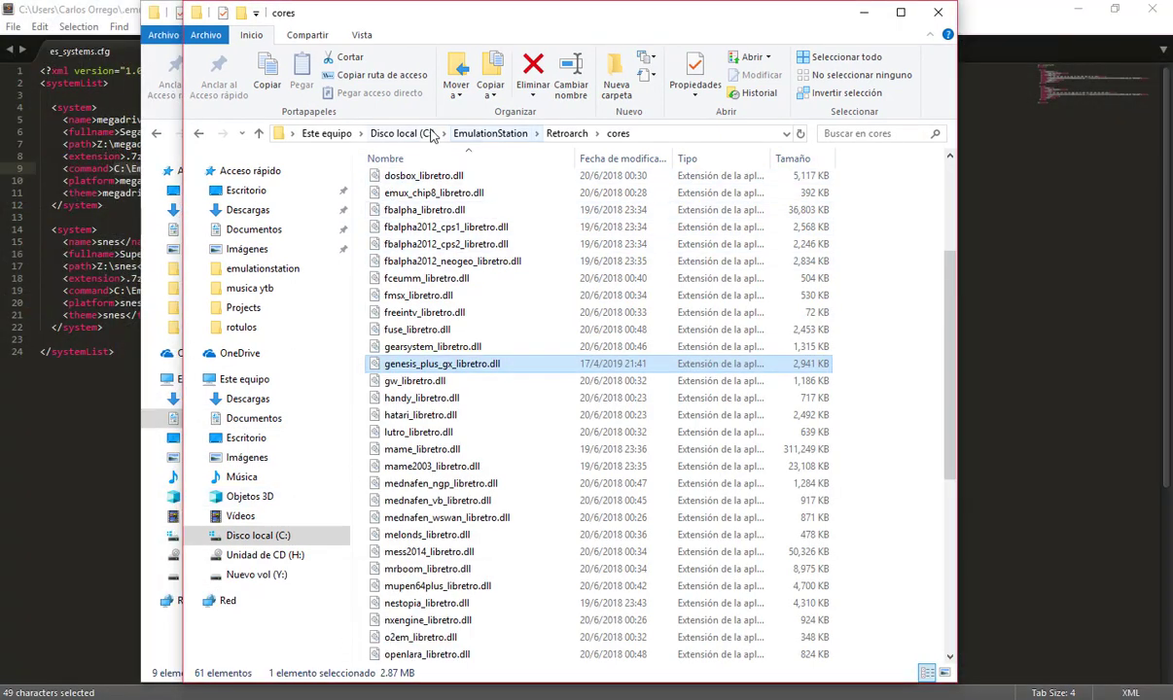
click(566, 135)
click(610, 137)
key(ctrl+c)
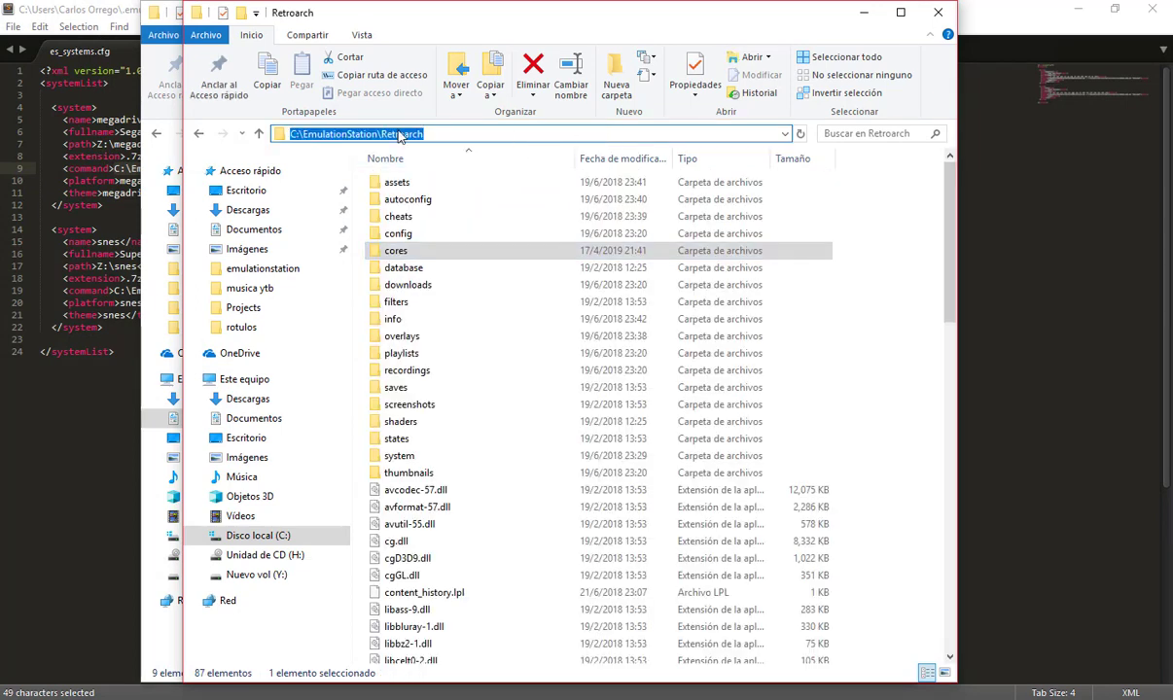
right_click(368, 136)
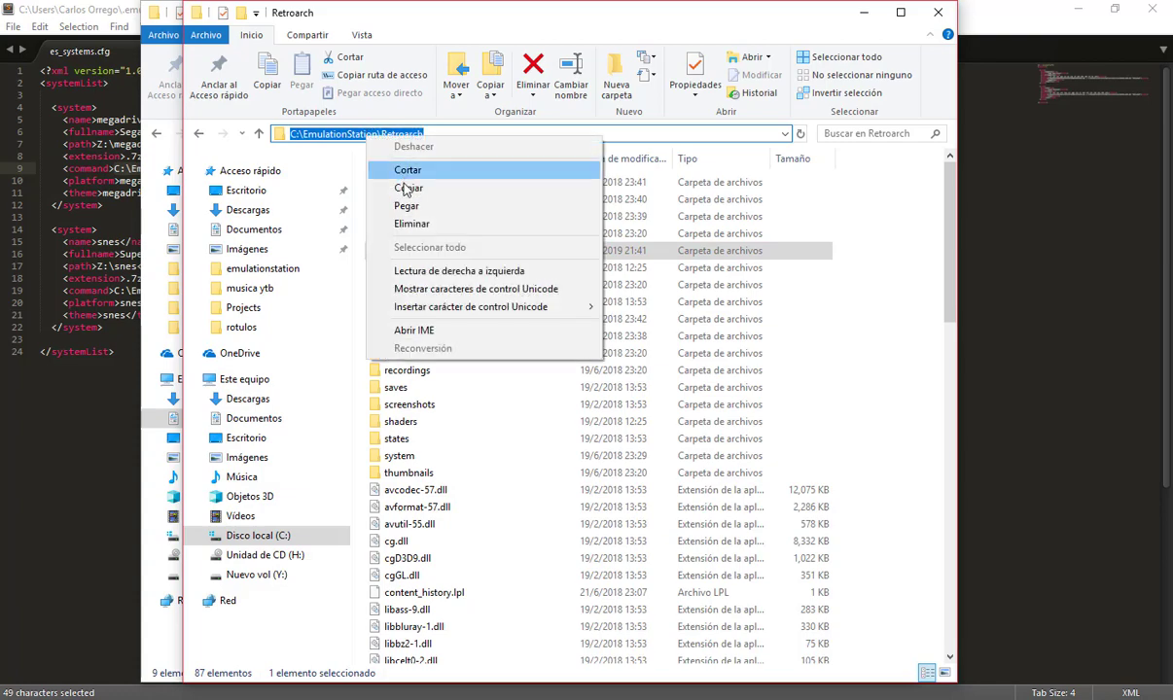
click(409, 188)
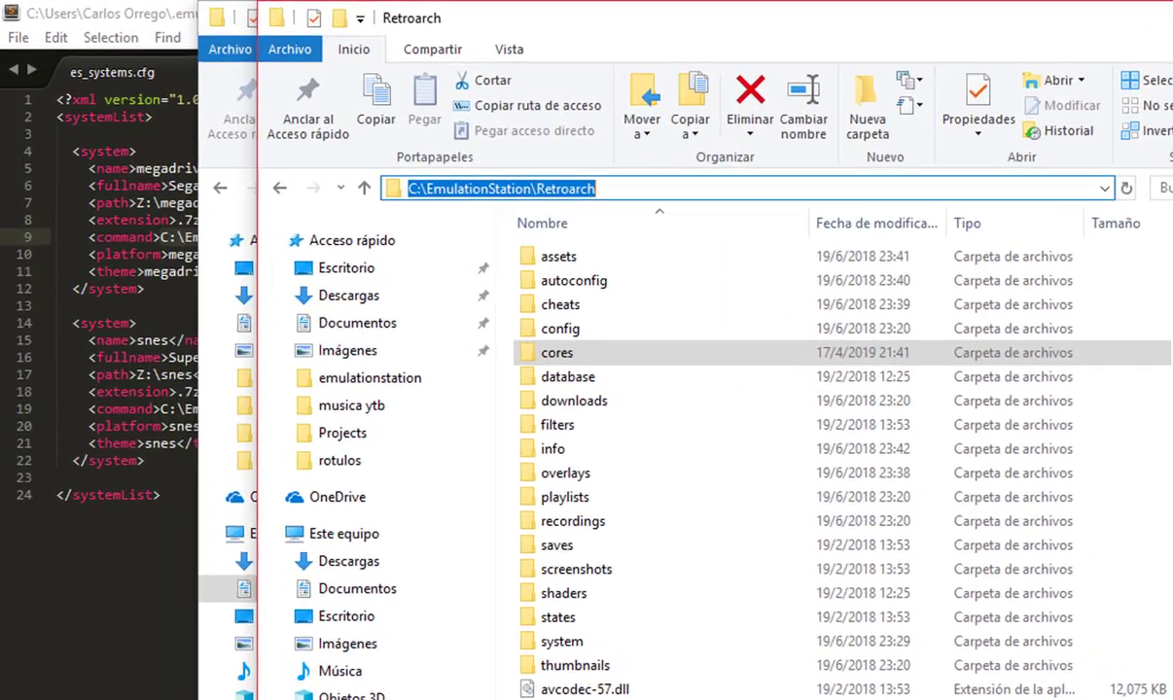
Replace the folder before retroarch.exe in the megadrive command of es_systems.cfg with C:\EmulationStation\Retroarch.
key(alt+Tab)
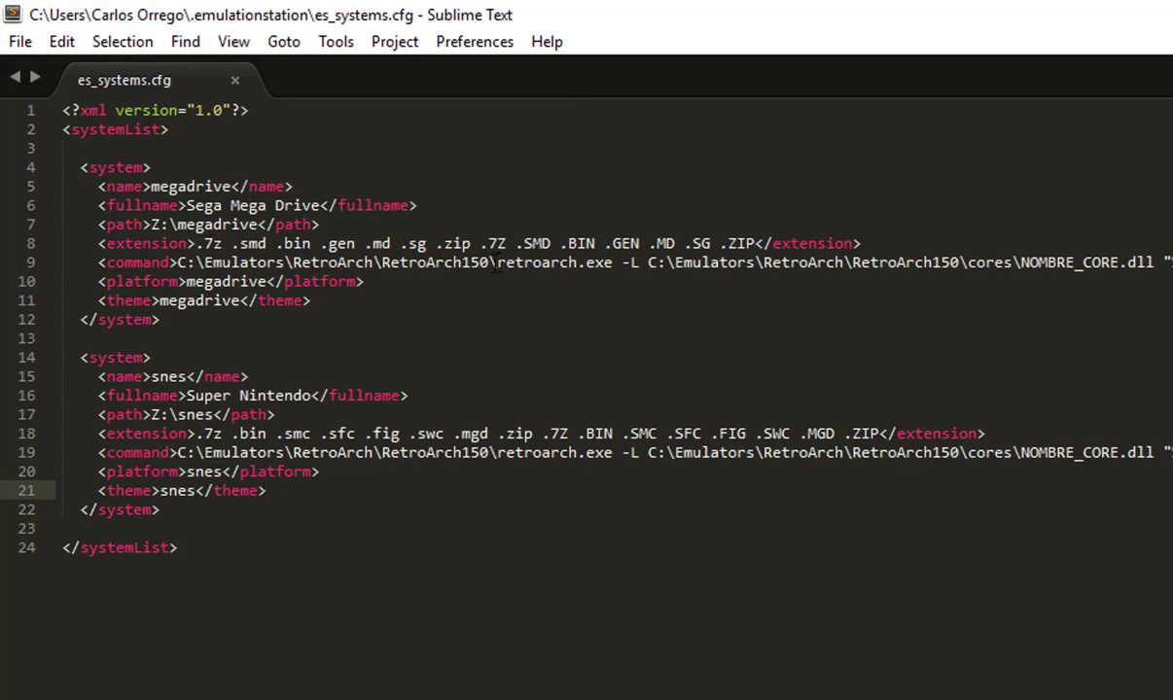
click(491, 263)
key(ctrl+shift+Left)
key(ctrl+shift+Left)
key(ctrl+shift+Left)
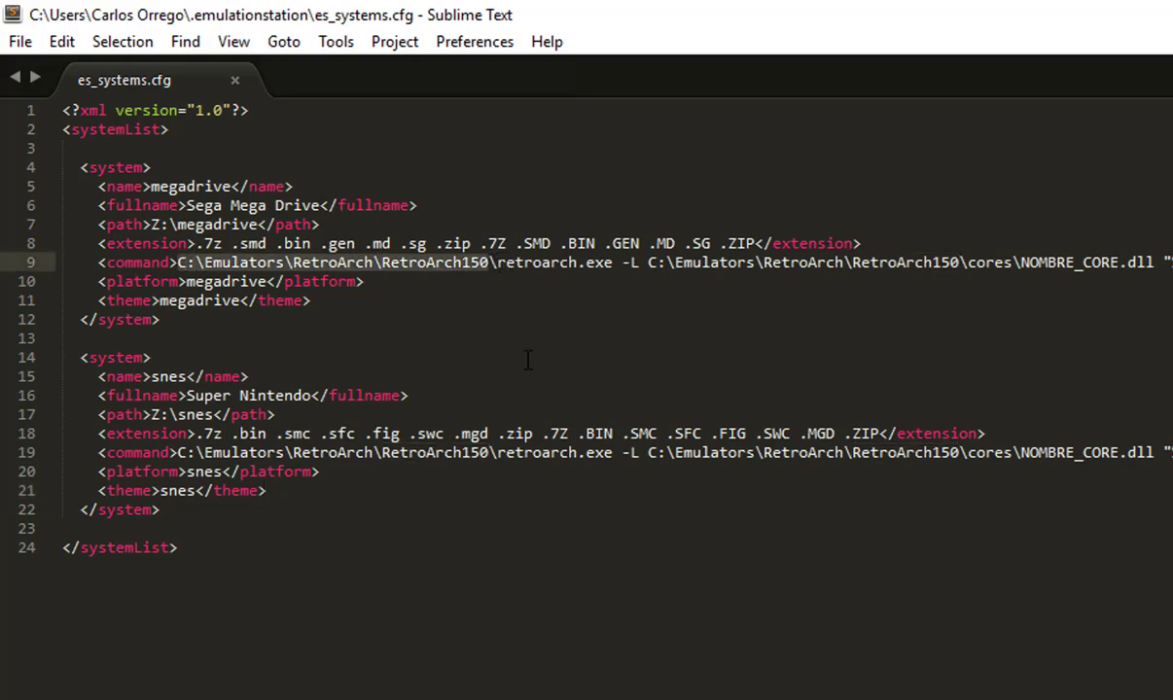
key(BackSpace)
key(ctrl+v)
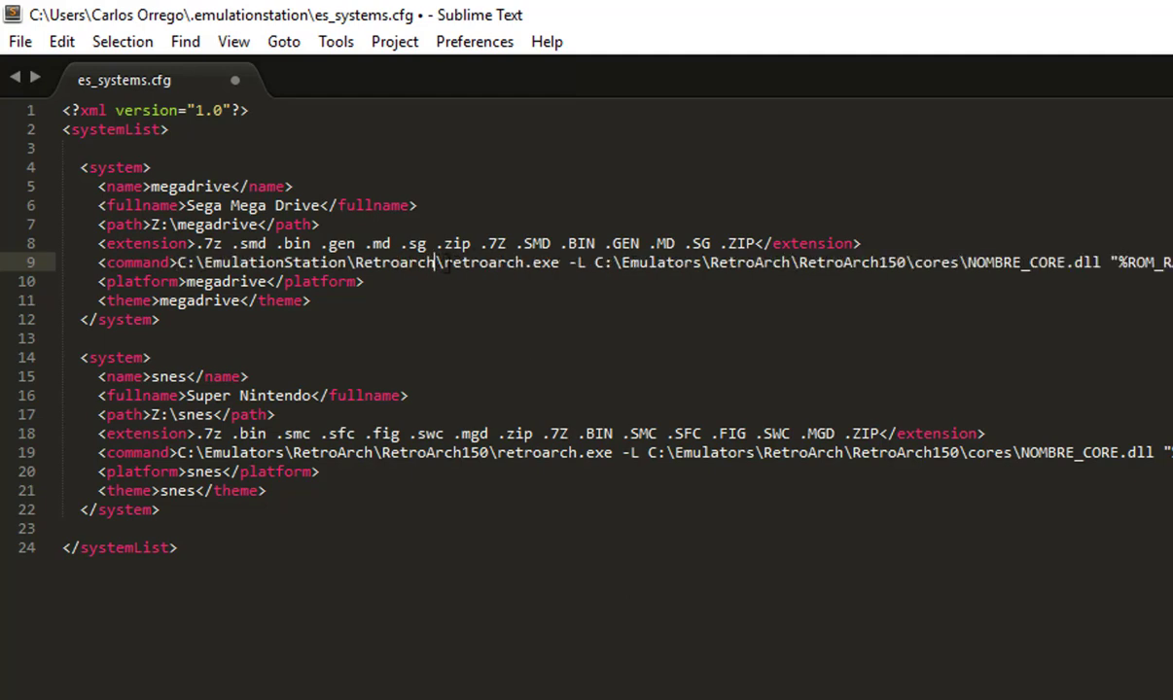
drag(446, 262, 176, 263)
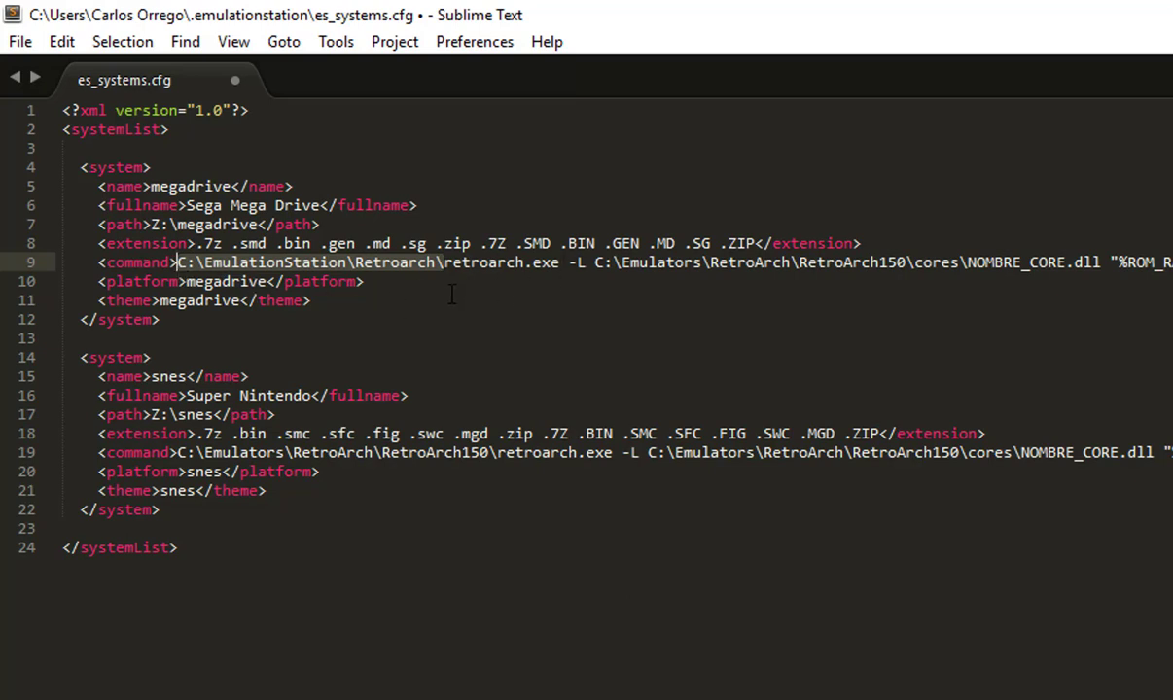
click(461, 263)
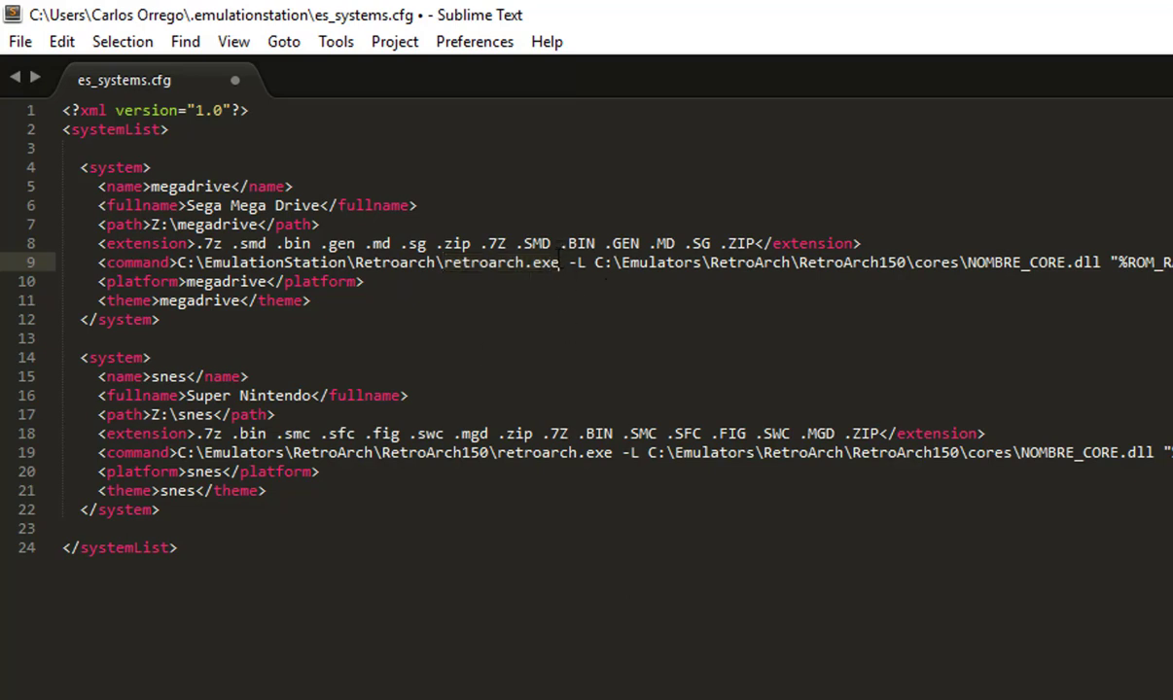
Copy C:\EmulationStation\Retroarch\retroarch.exe from the megadrive command over the retroarch.exe path in the snes command.
drag(559, 263, 176, 262)
key(ctrl+c)
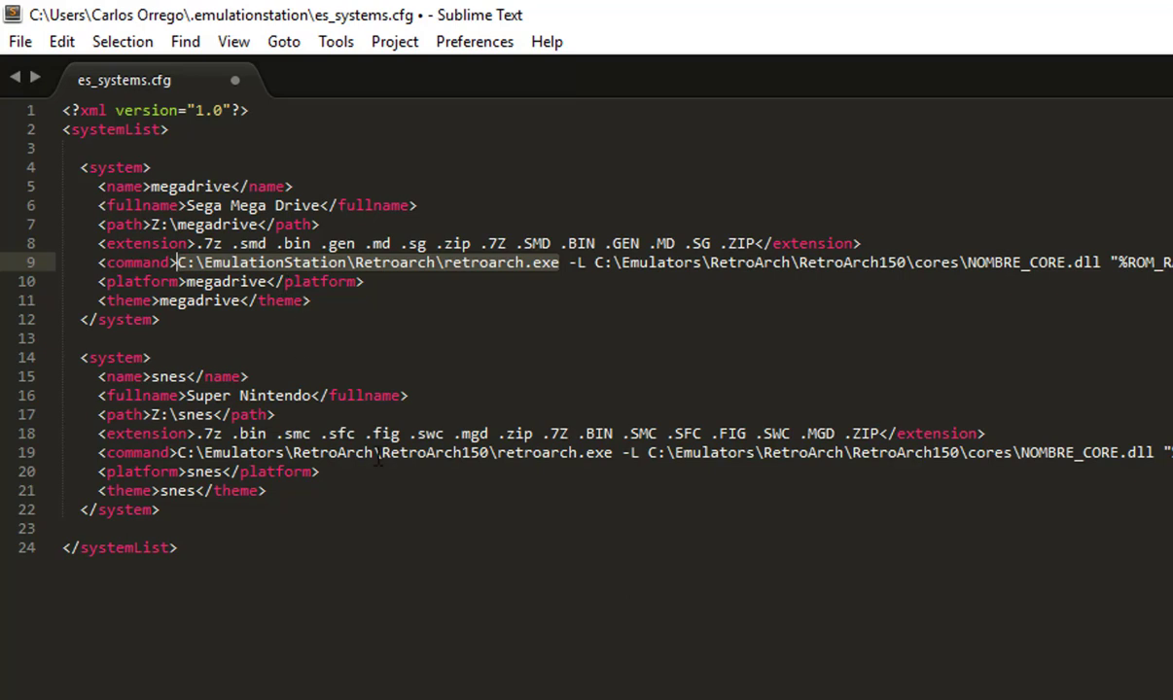
drag(612, 452, 176, 454)
key(ctrl+v)
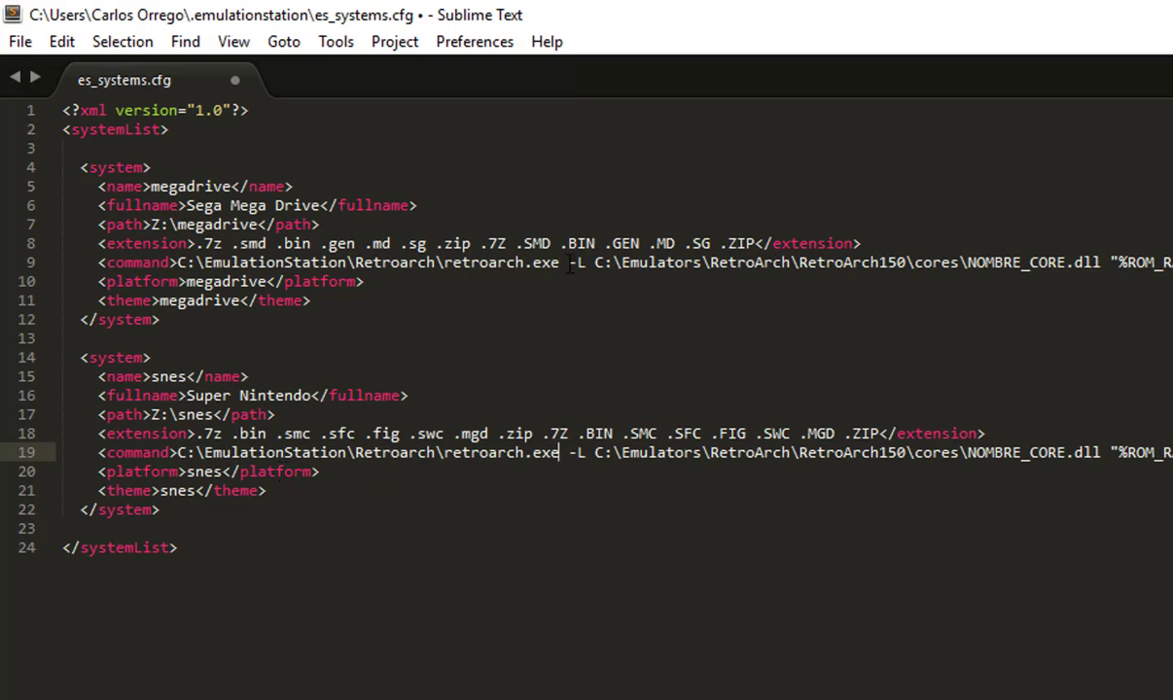
drag(571, 262, 586, 263)
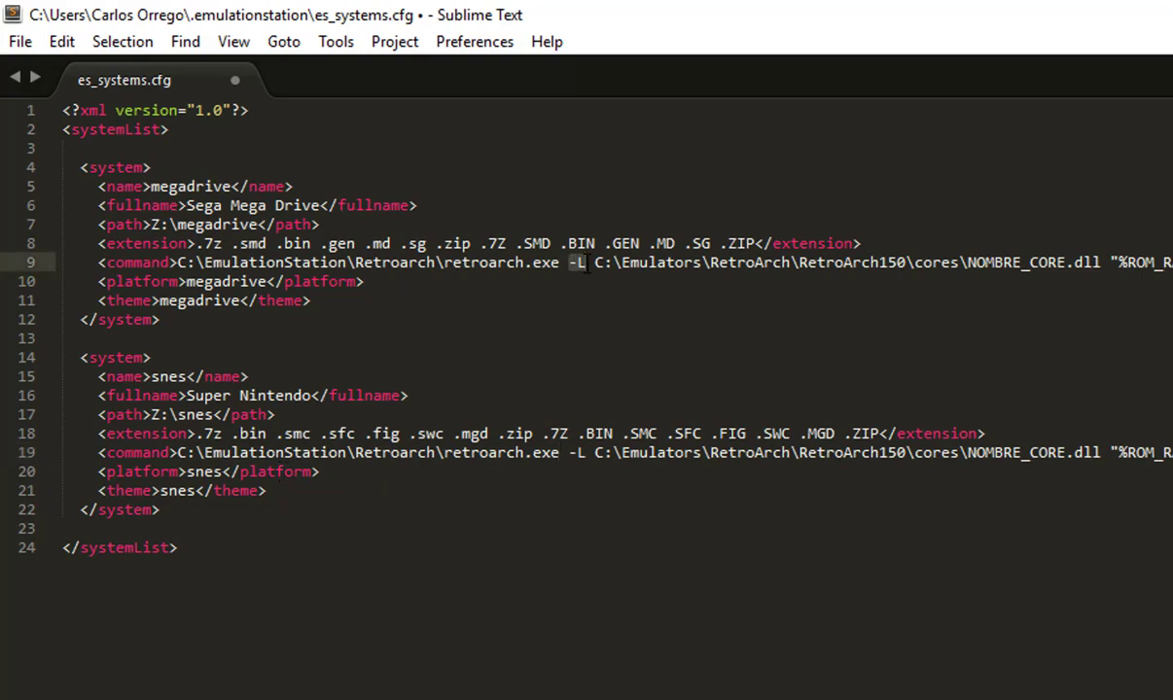
click(584, 299)
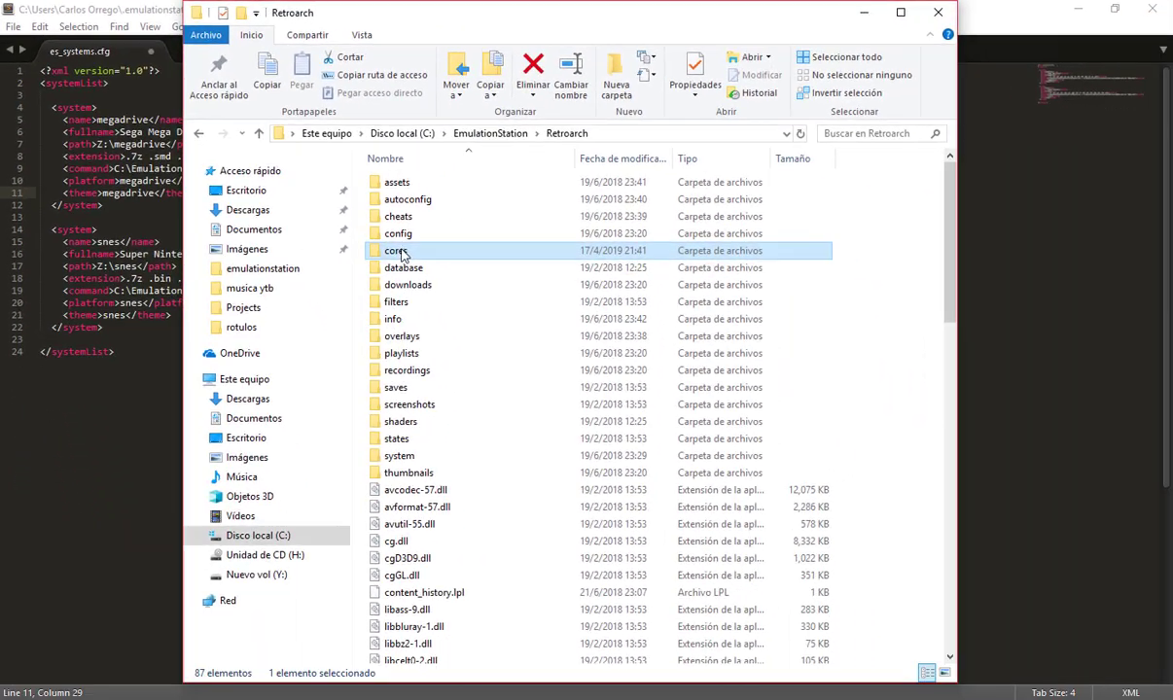
Open the cores folder in File Explorer and copy its path C:\EmulationStation\Retroarch\cores.
double_click(401, 251)
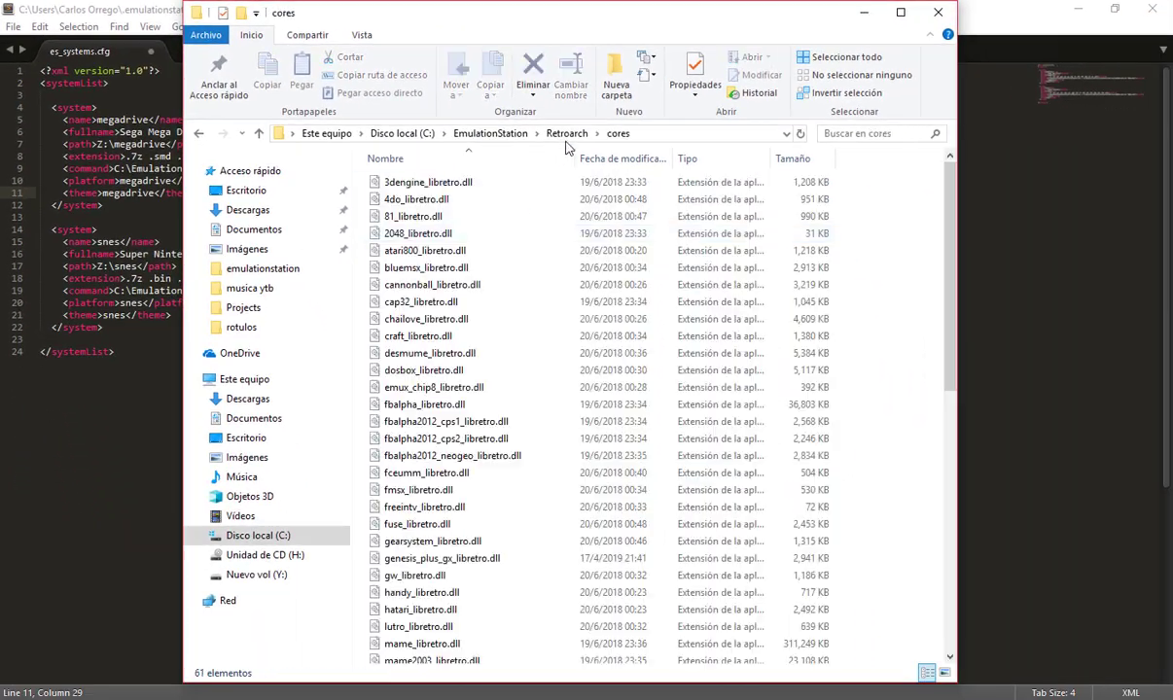
click(657, 133)
key(ctrl+c)
right_click(407, 129)
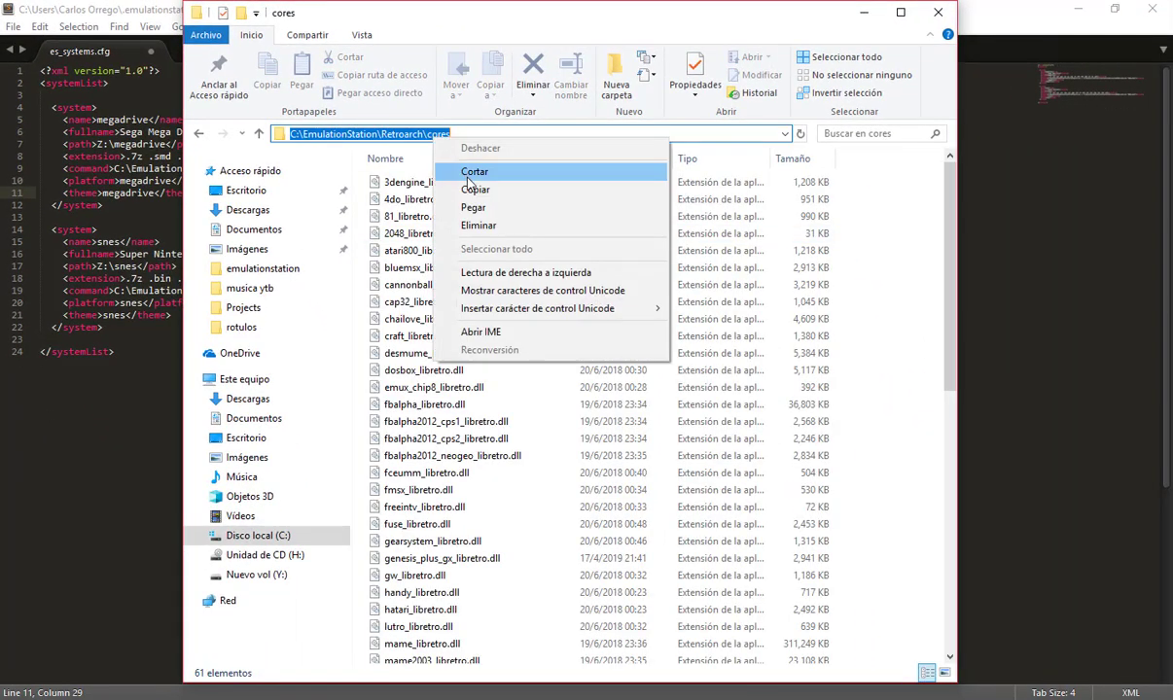
click(468, 187)
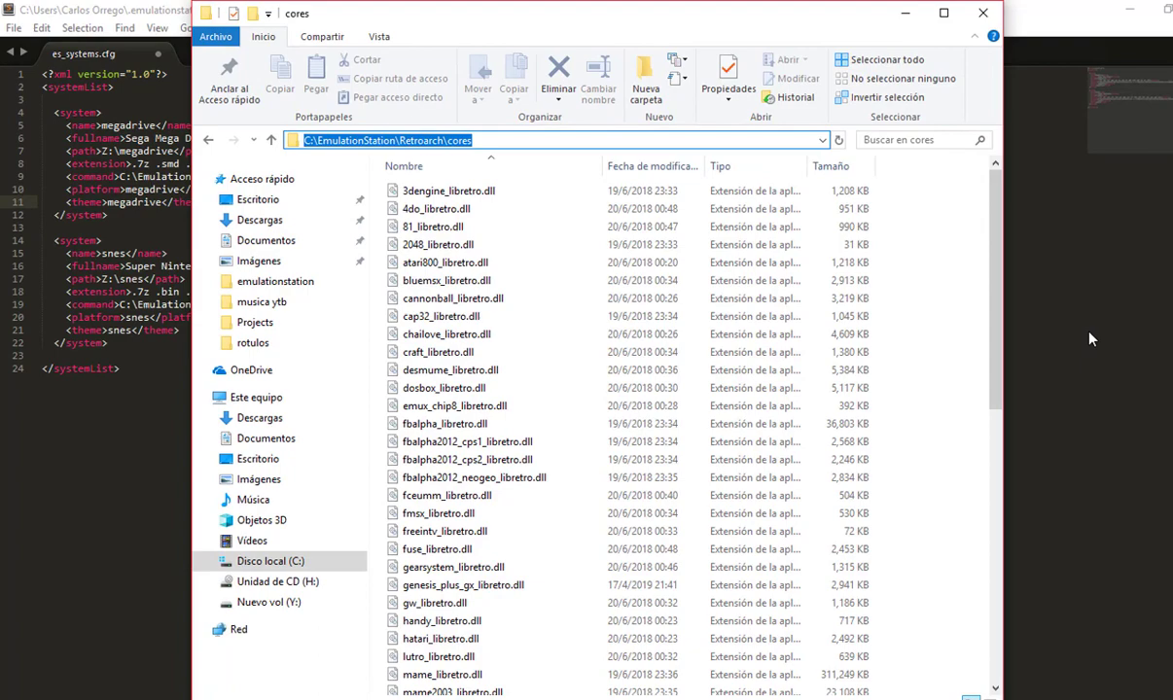
Replace the core folder path before NOMBRE_CORE.dll in the megadrive command with C:\EmulationStation\Retroarch\cores\.
key(alt+Tab)
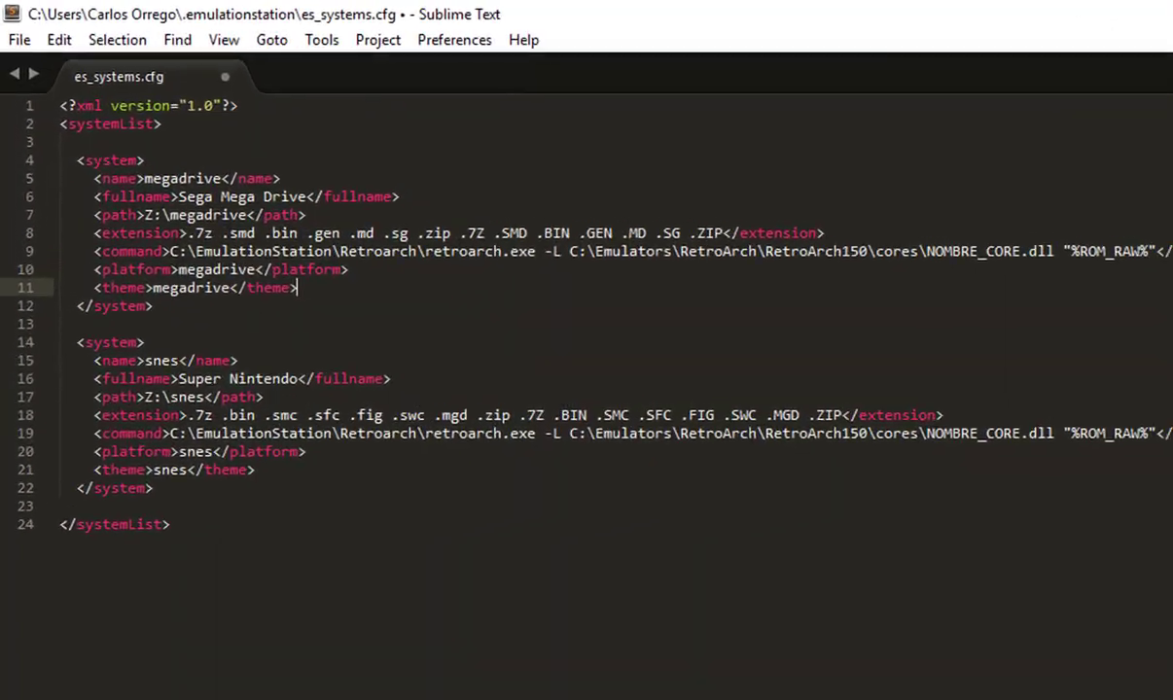
drag(993, 263, 612, 275)
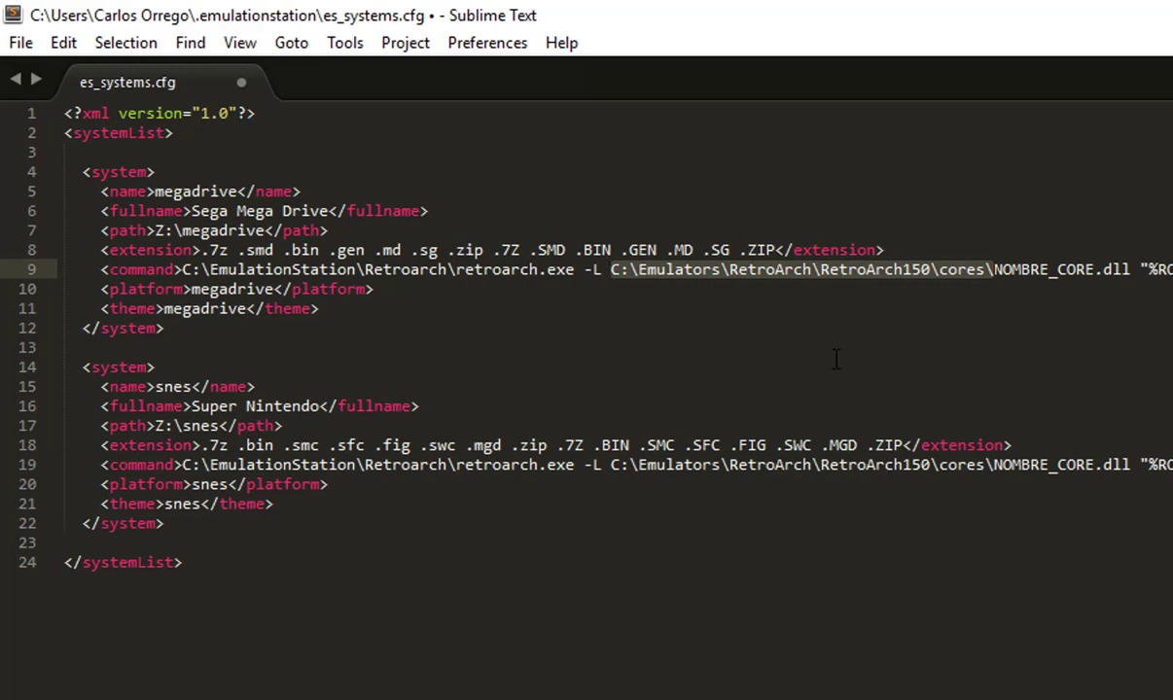
key(BackSpace)
key(ctrl+v)
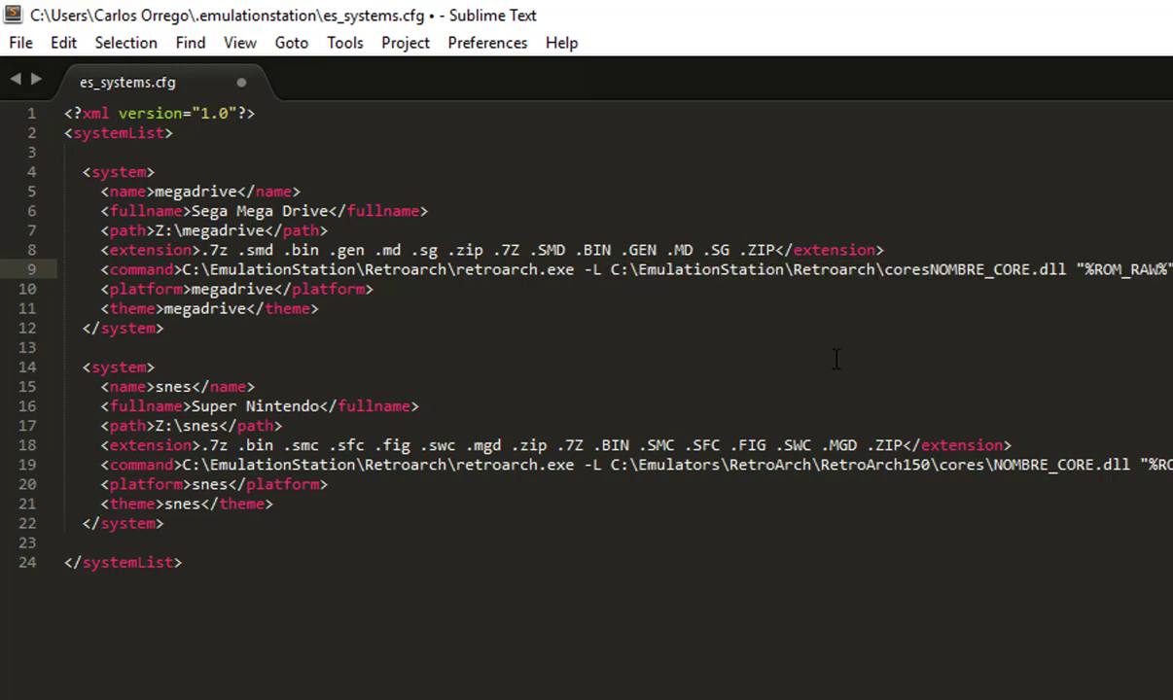
text(\)
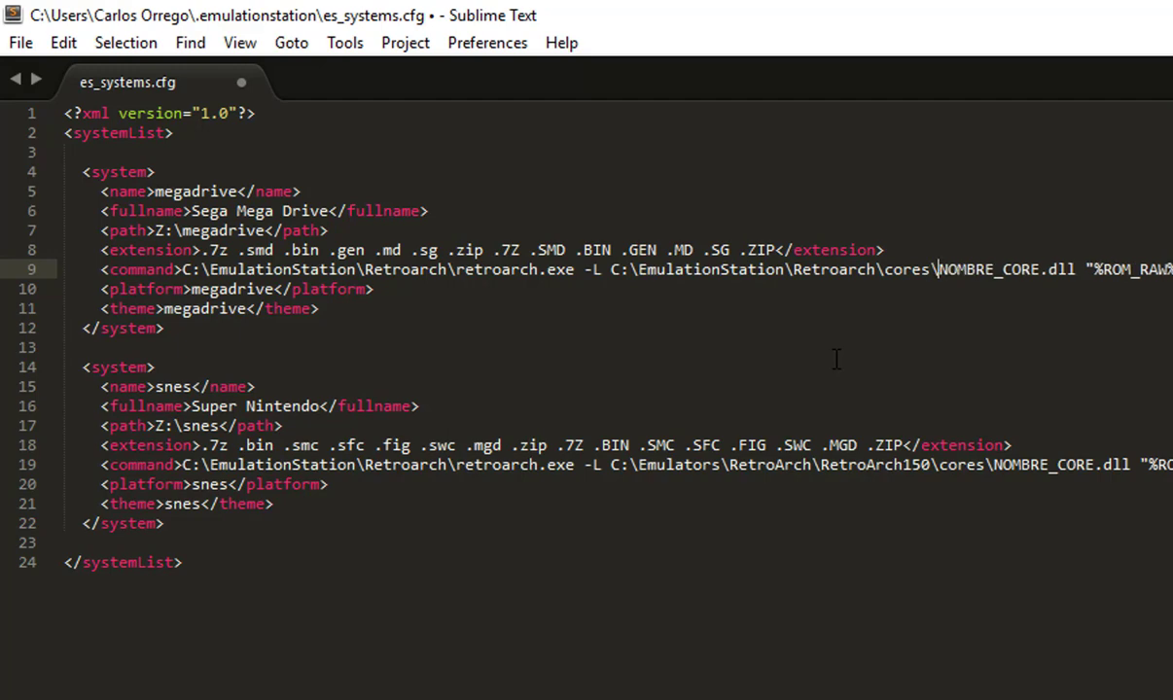
double_click(614, 271)
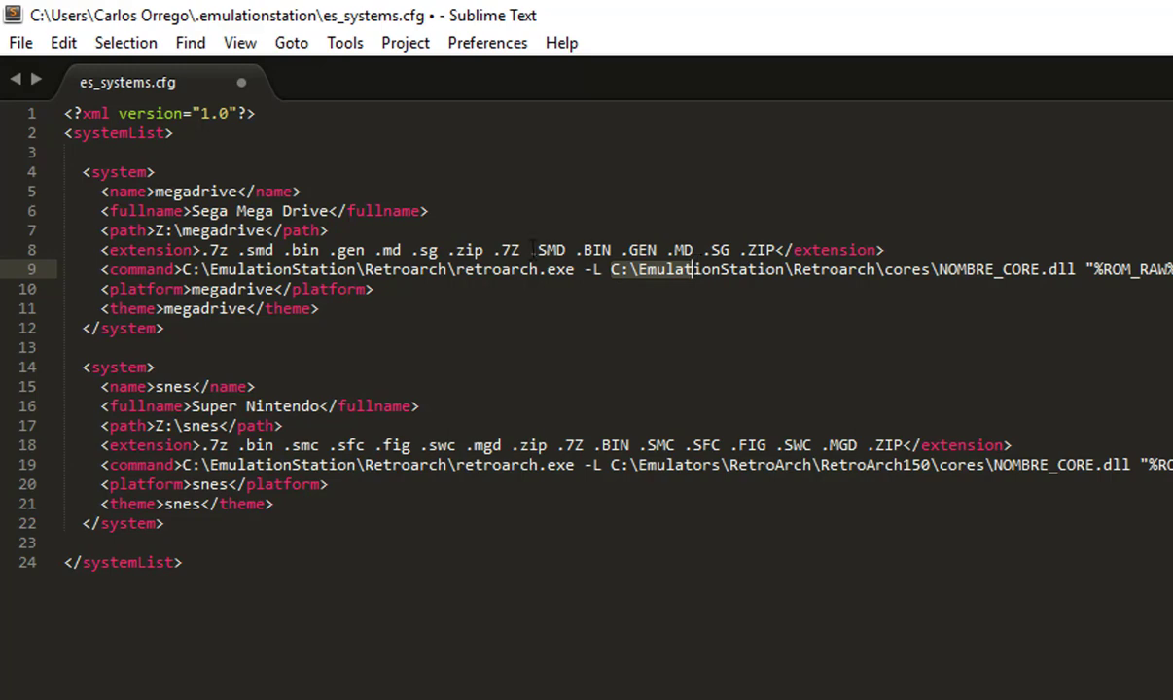
double_click(906, 270)
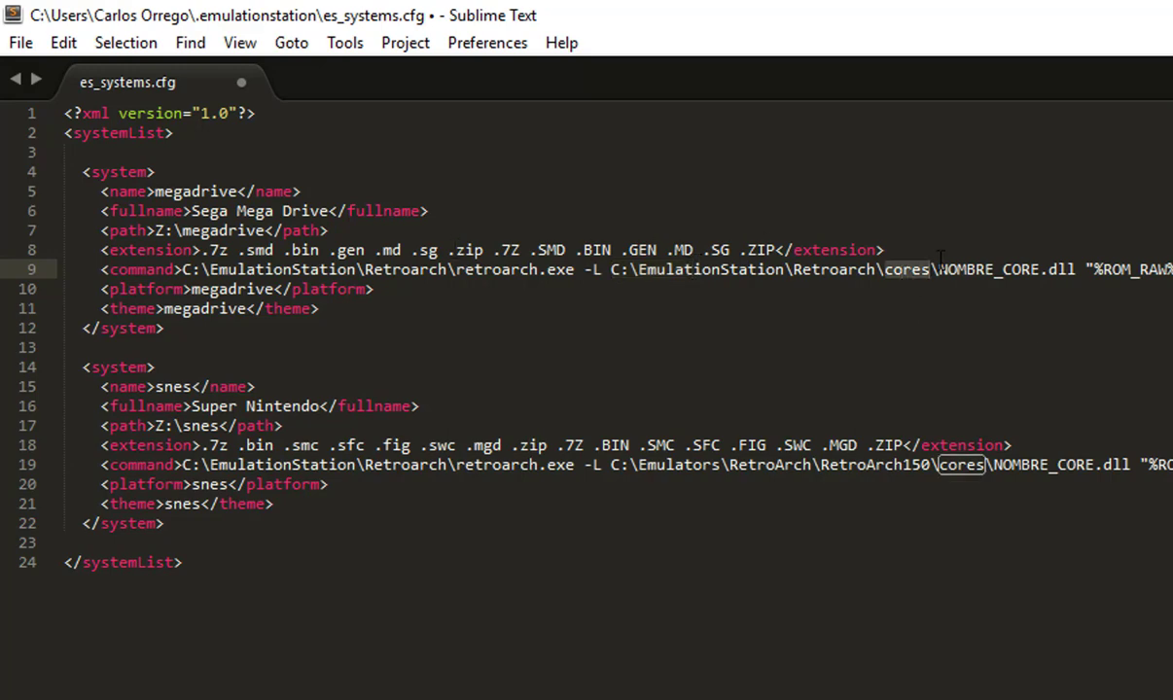
key(Down)
key(Down)
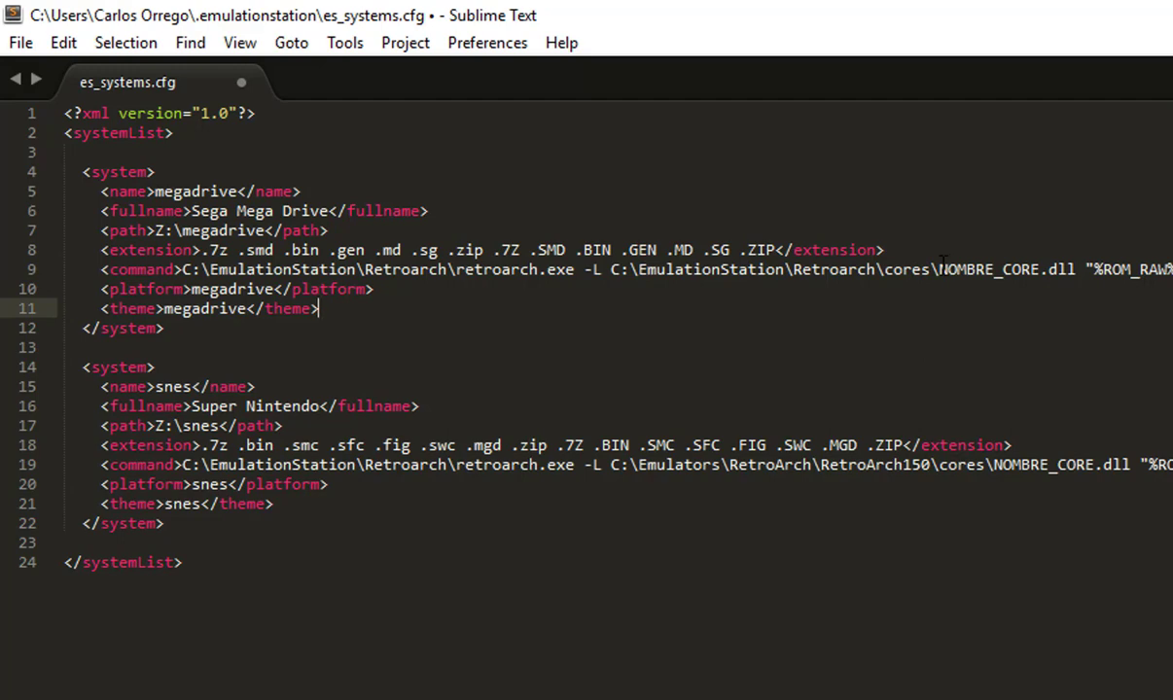
Replace NOMBRE_CORE in the megadrive command with genesis_plus_gx_libretro, copied from that core's file name in the cores folder, keeping the .dll extension.
drag(938, 270, 1039, 271)
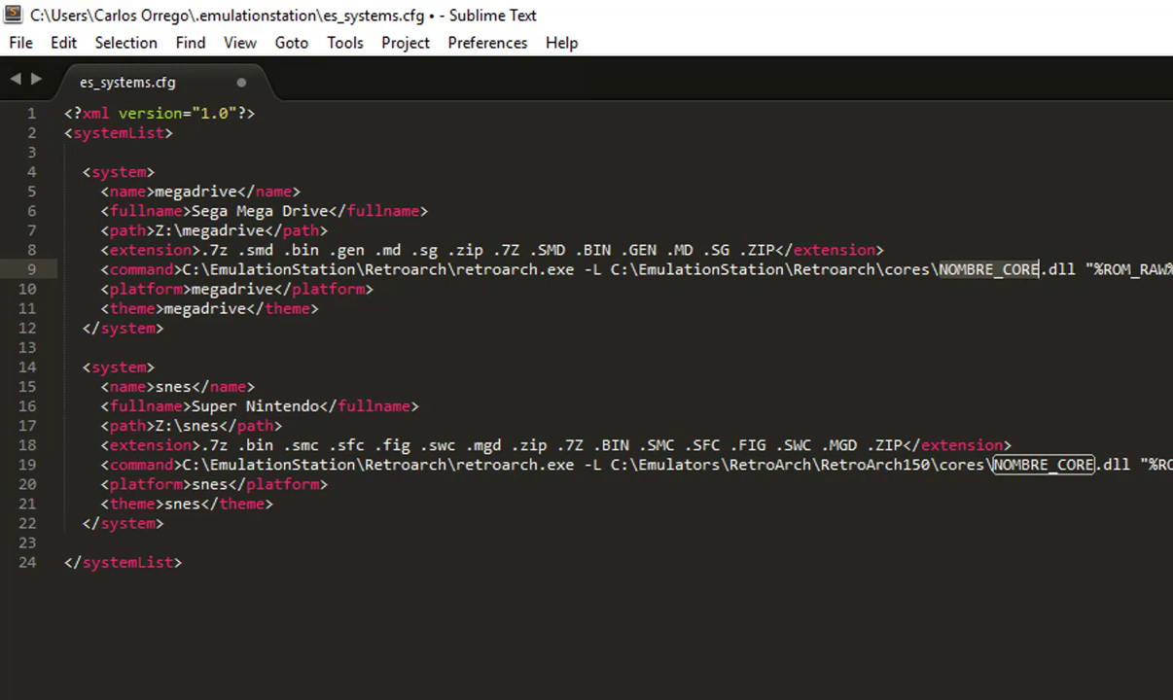
key(alt+Tab)
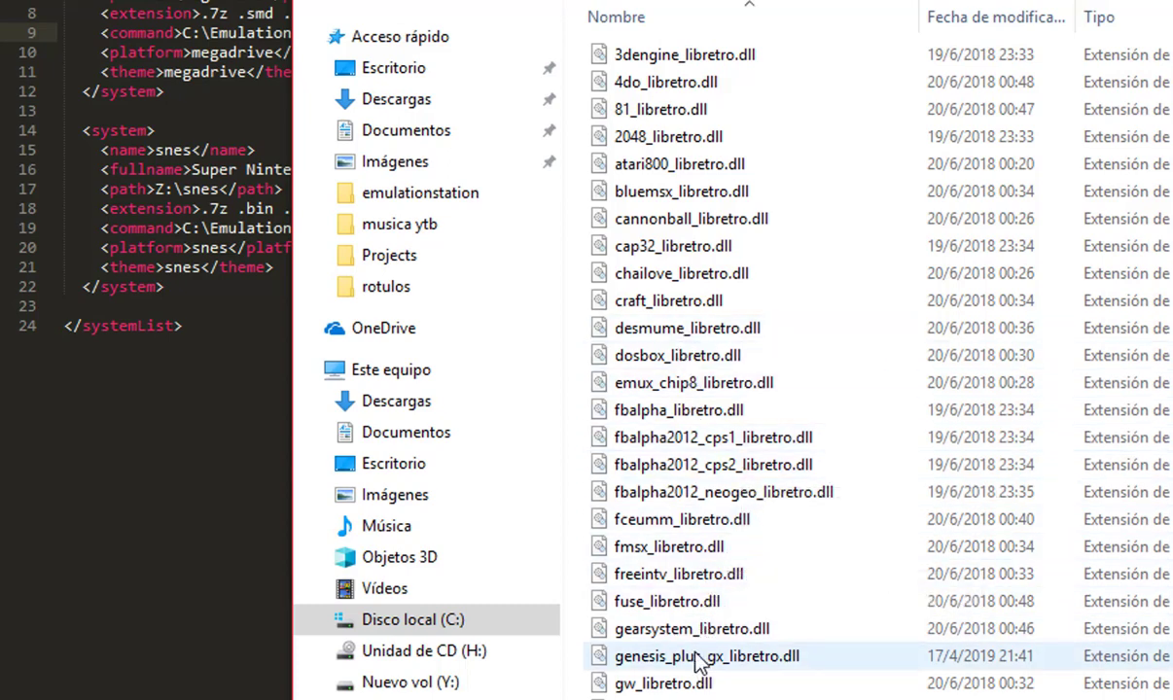
click(737, 659)
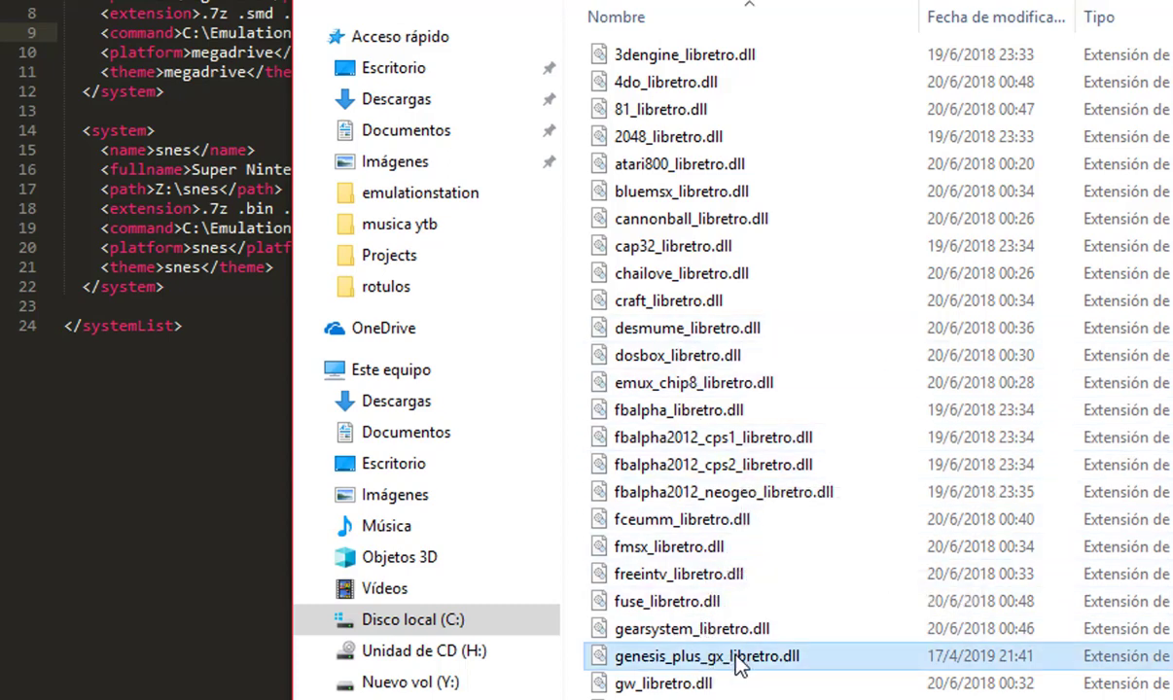
click(737, 658)
right_click(734, 661)
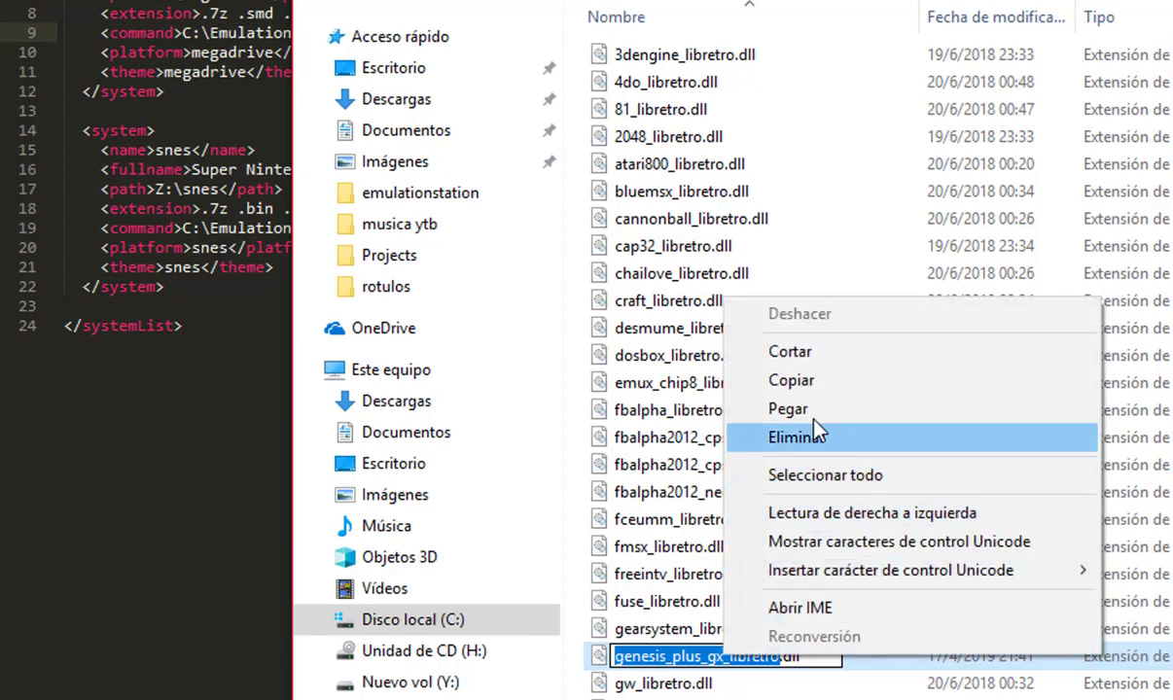
click(809, 383)
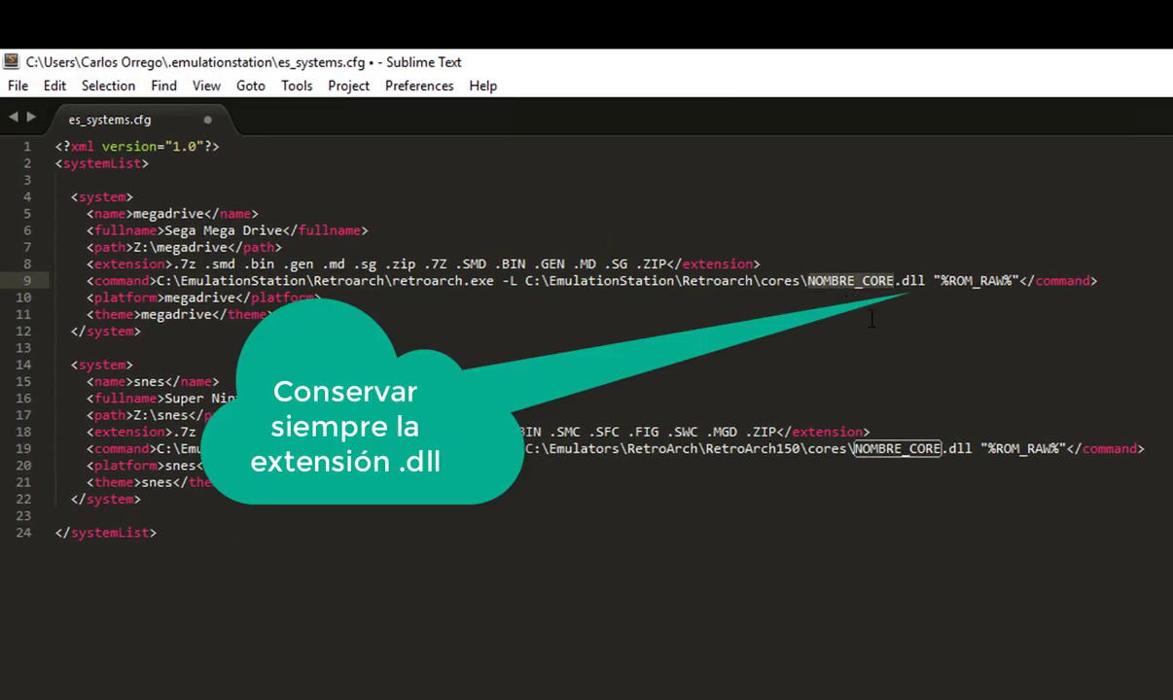
key(ctrl+v)
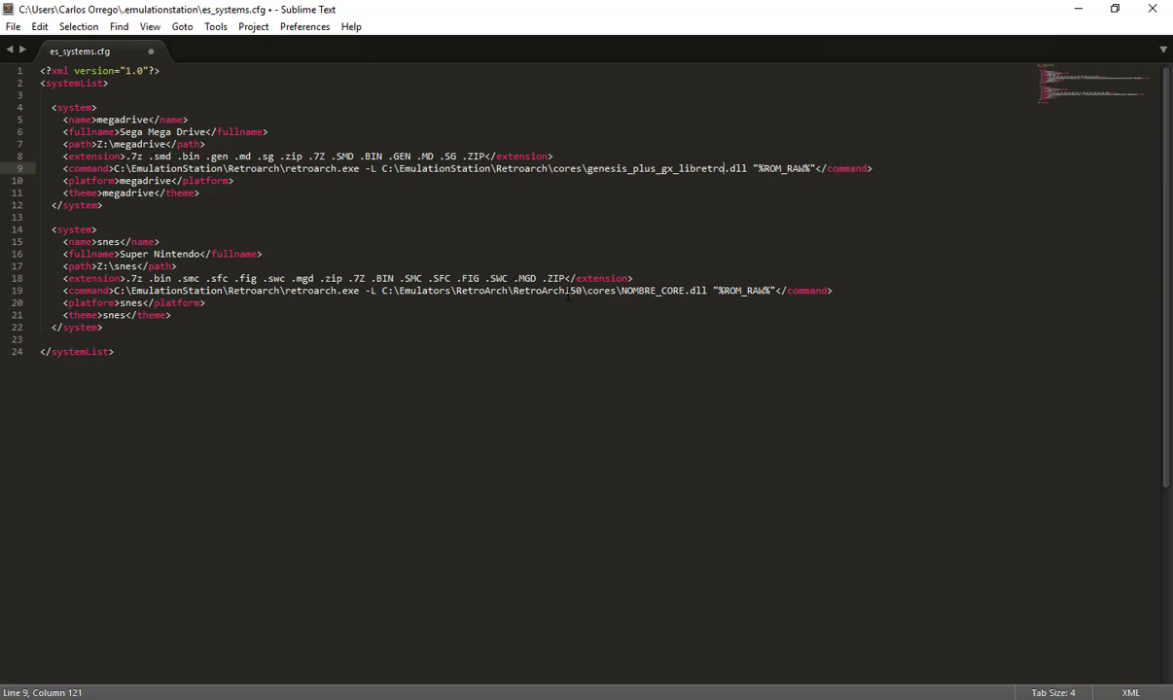
Switch to RetroArch and view its list of downloadable cores.
key(alt+Tab)
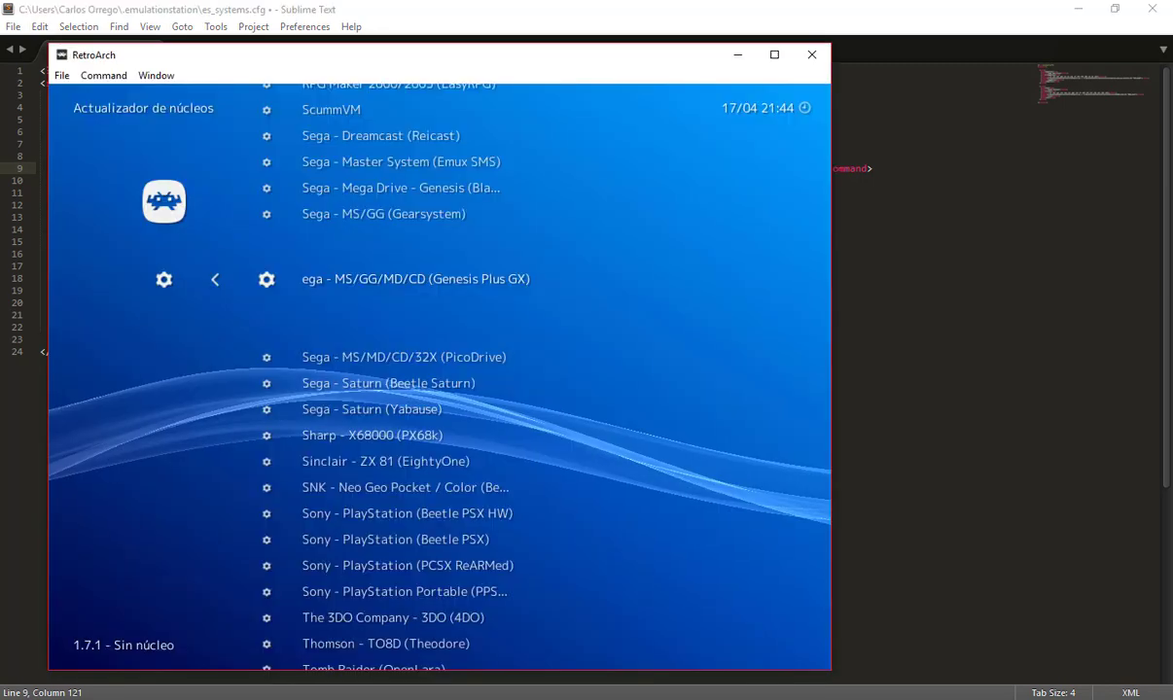
Download the Nintendo - SNES / Famicom (Snes9x) core from RetroArch's core updater list.
scroll(662, 286, down, 8)
scroll(662, 288, down, 2)
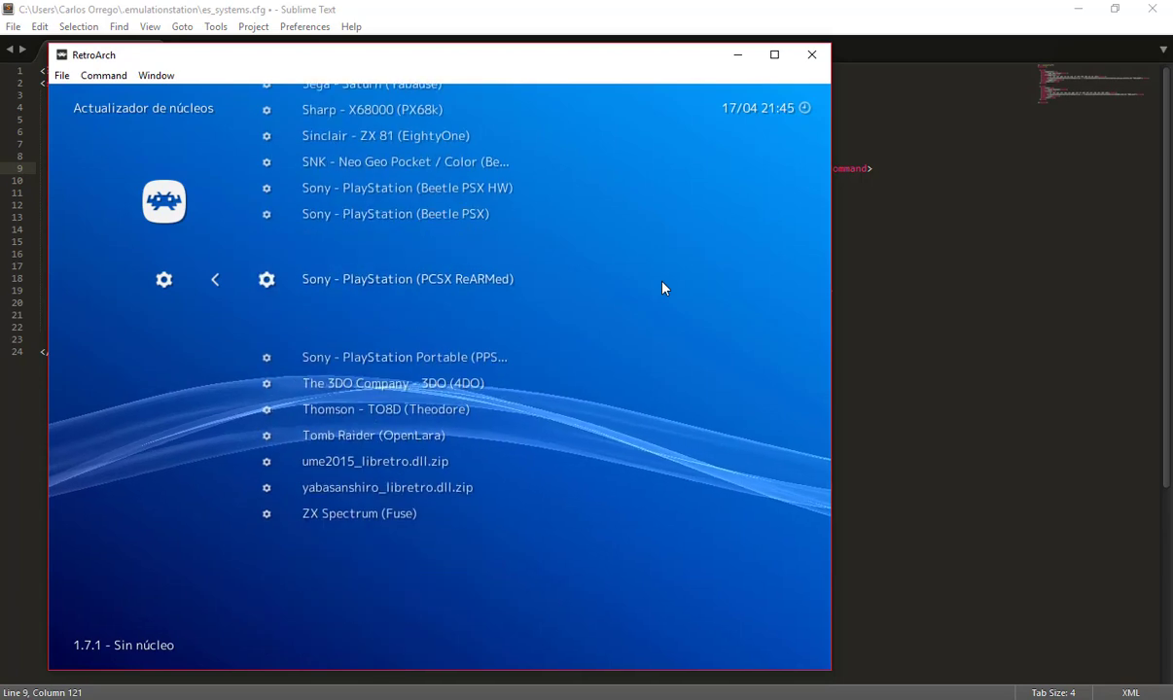
scroll(663, 288, up, 5)
scroll(662, 288, up, 7)
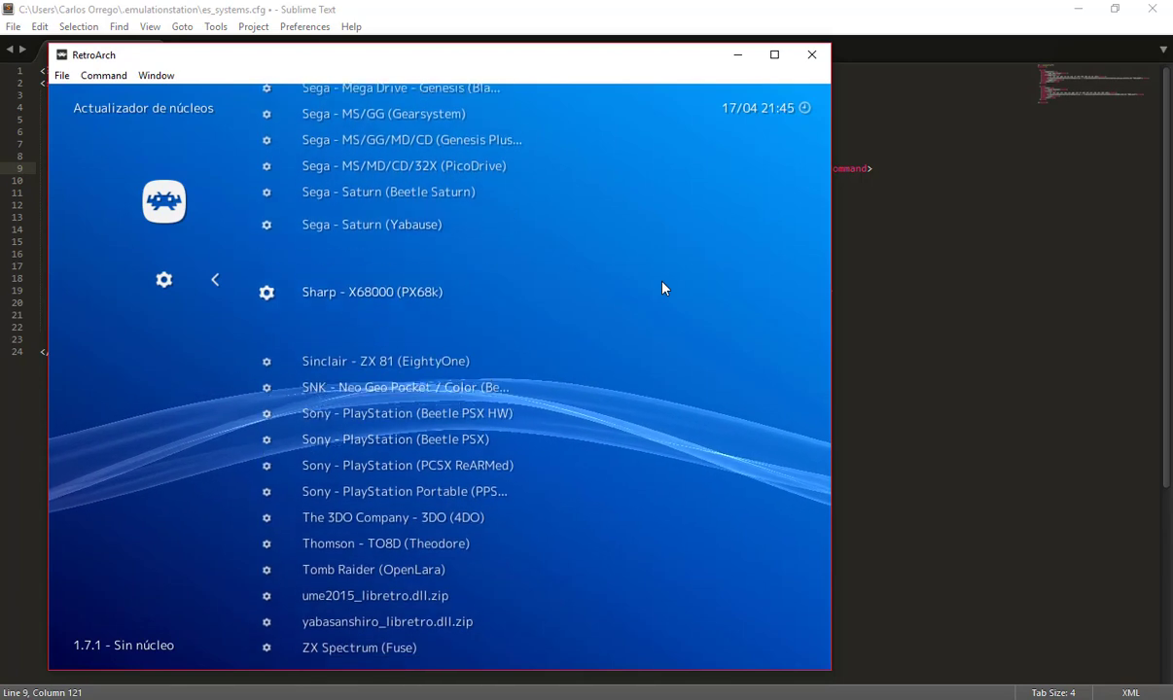
scroll(663, 288, up, 12)
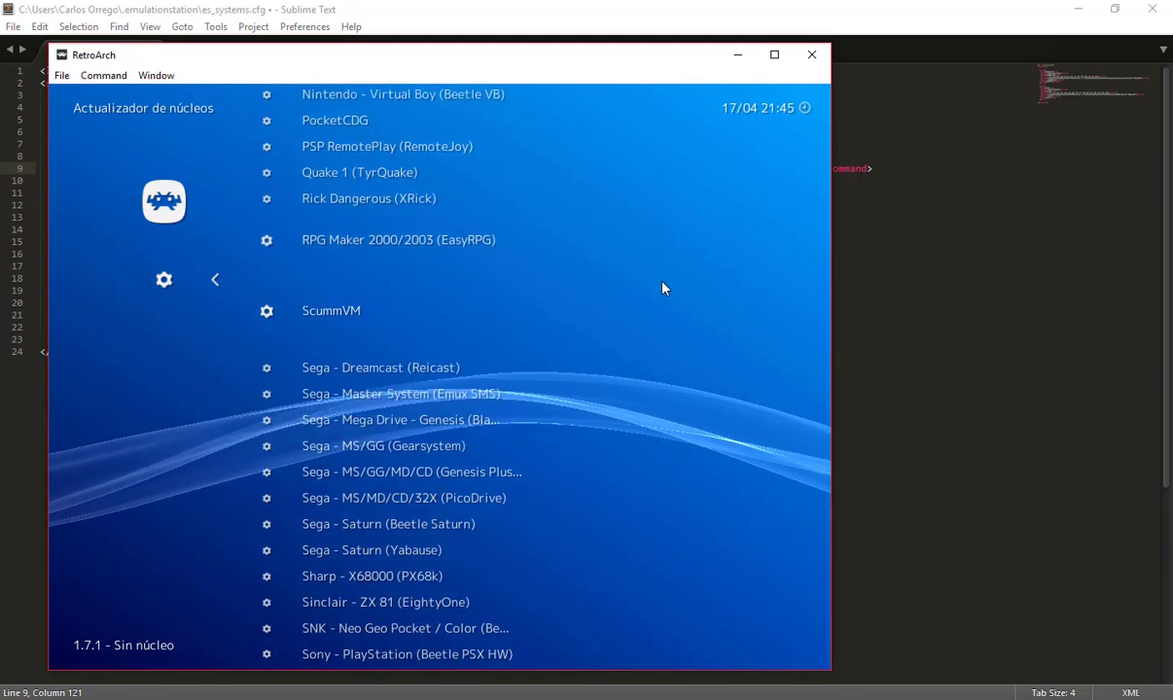
scroll(662, 288, down, 2)
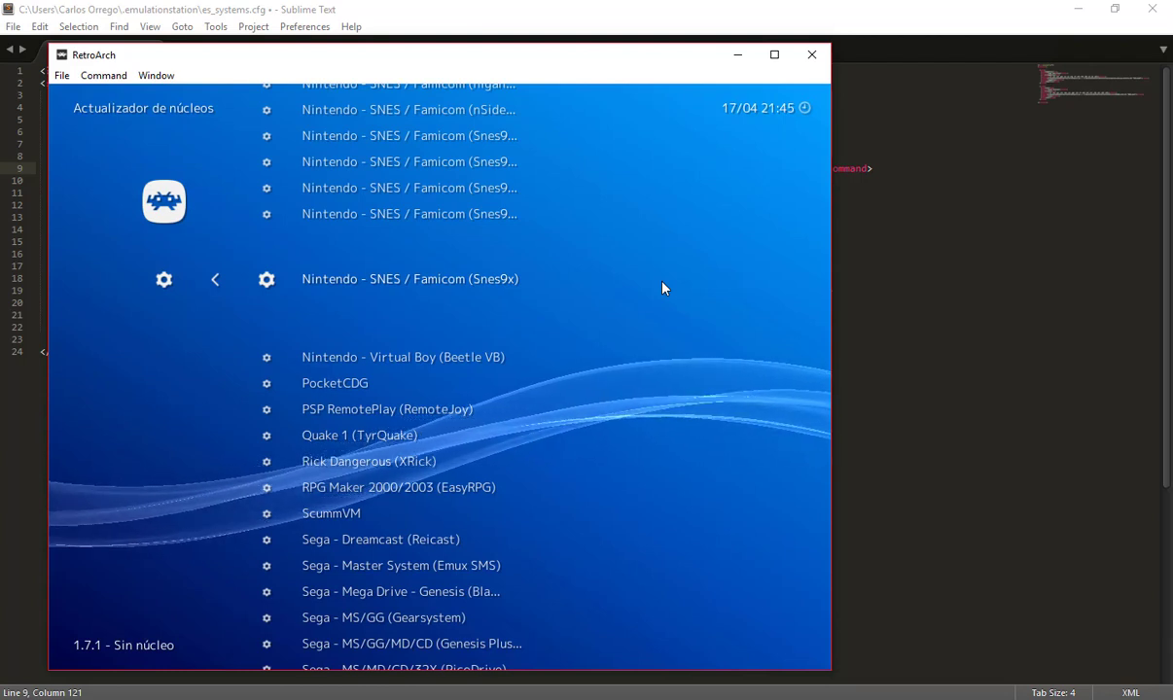
key(Return)
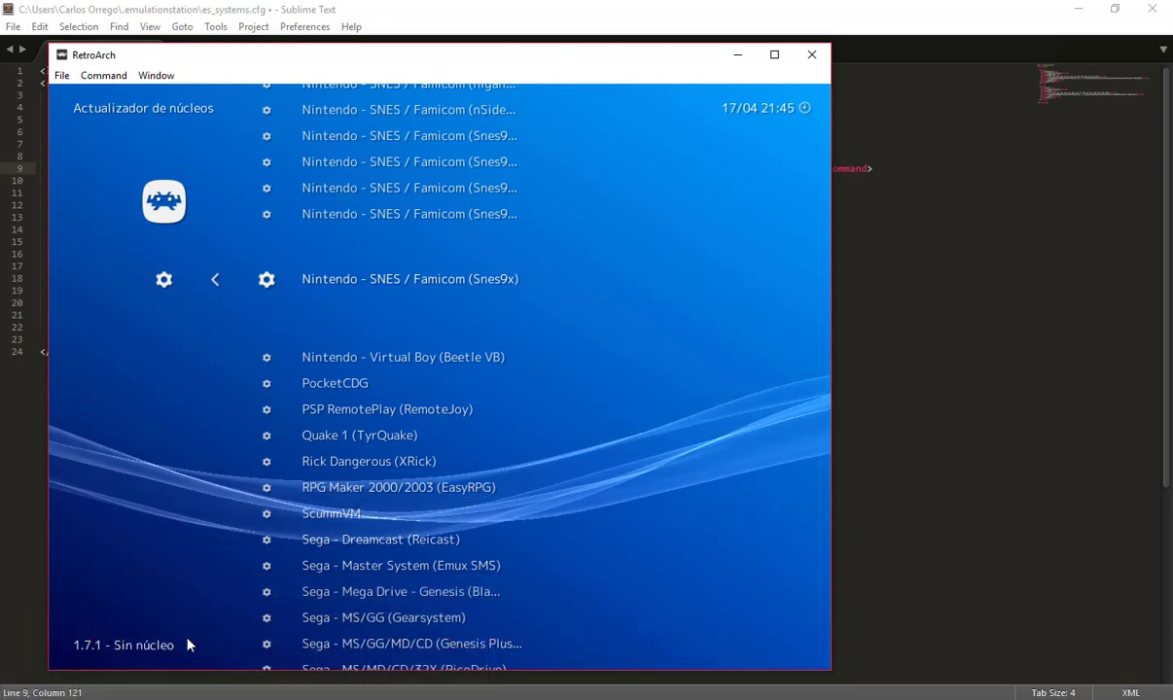
Switch to the Retroarch cores folder in File Explorer and copy the name snes9x_libretro from the core's DLL file.
mouse_move(248, 697)
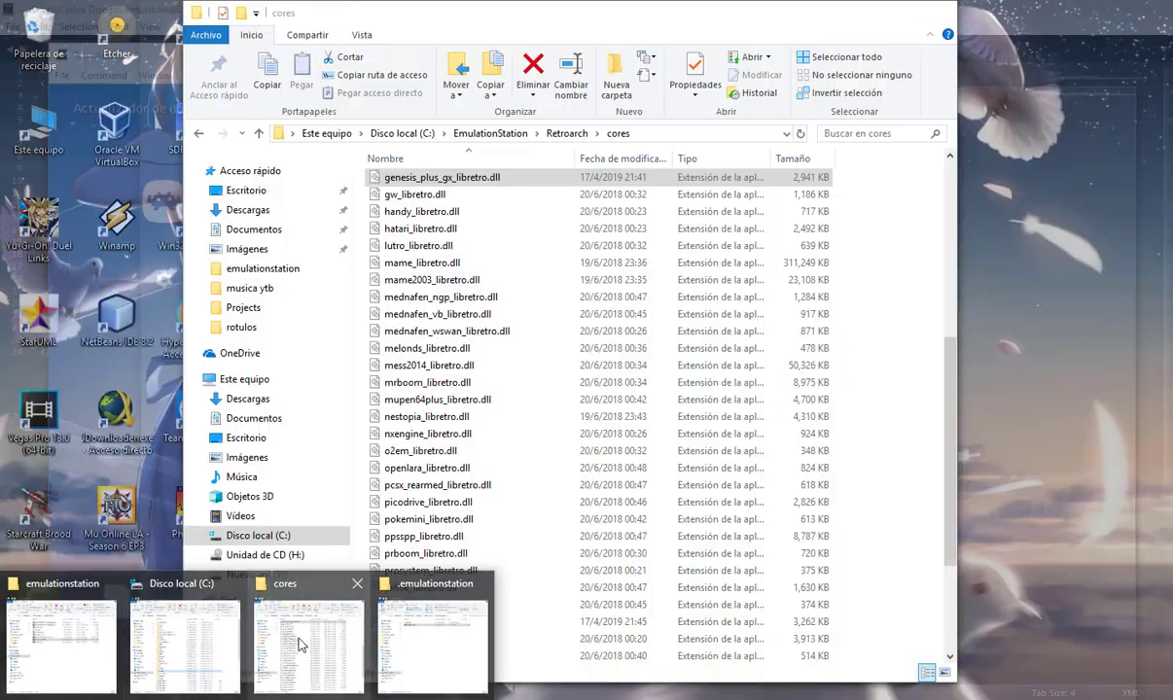
click(300, 648)
scroll(468, 368, down, 3)
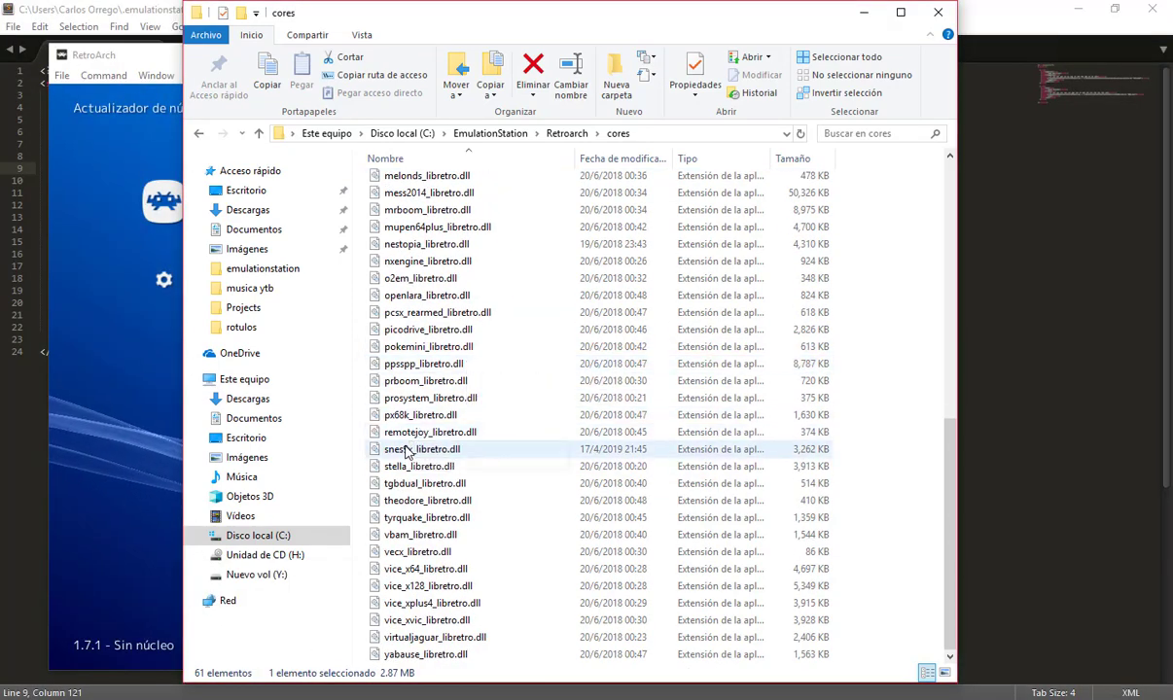
click(422, 452)
click(422, 451)
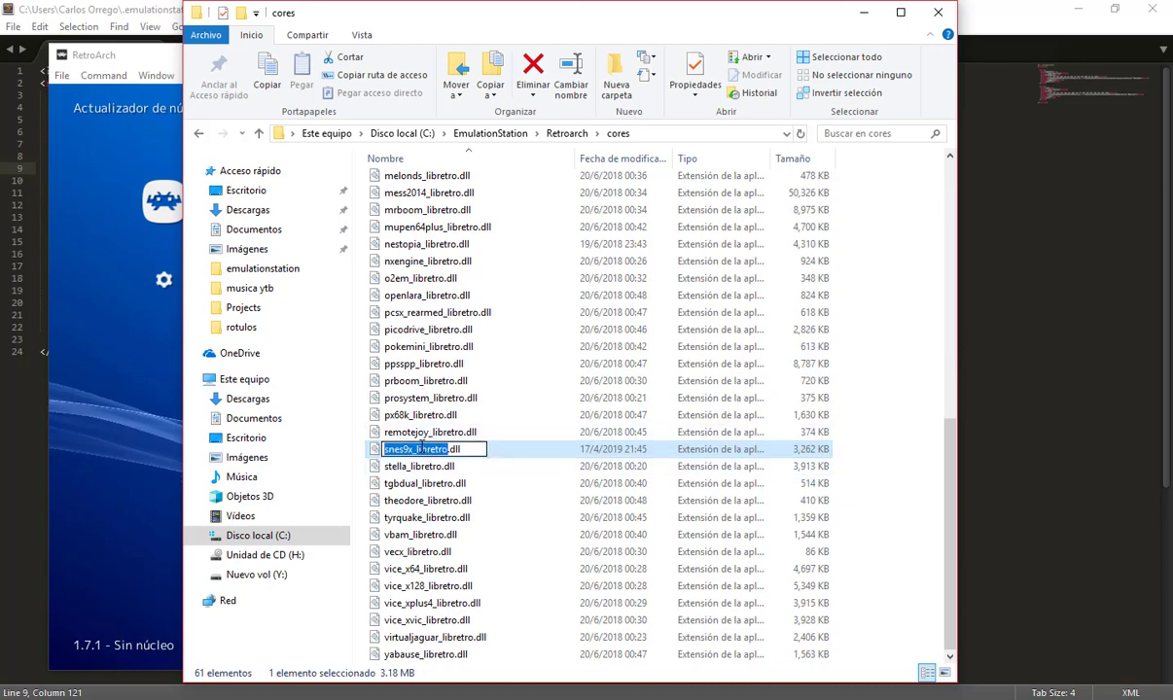
Return to es_systems.cfg in Sublime Text and replace NOMBRE_CORE in the snes command with snes9x_libretro.
click(1066, 407)
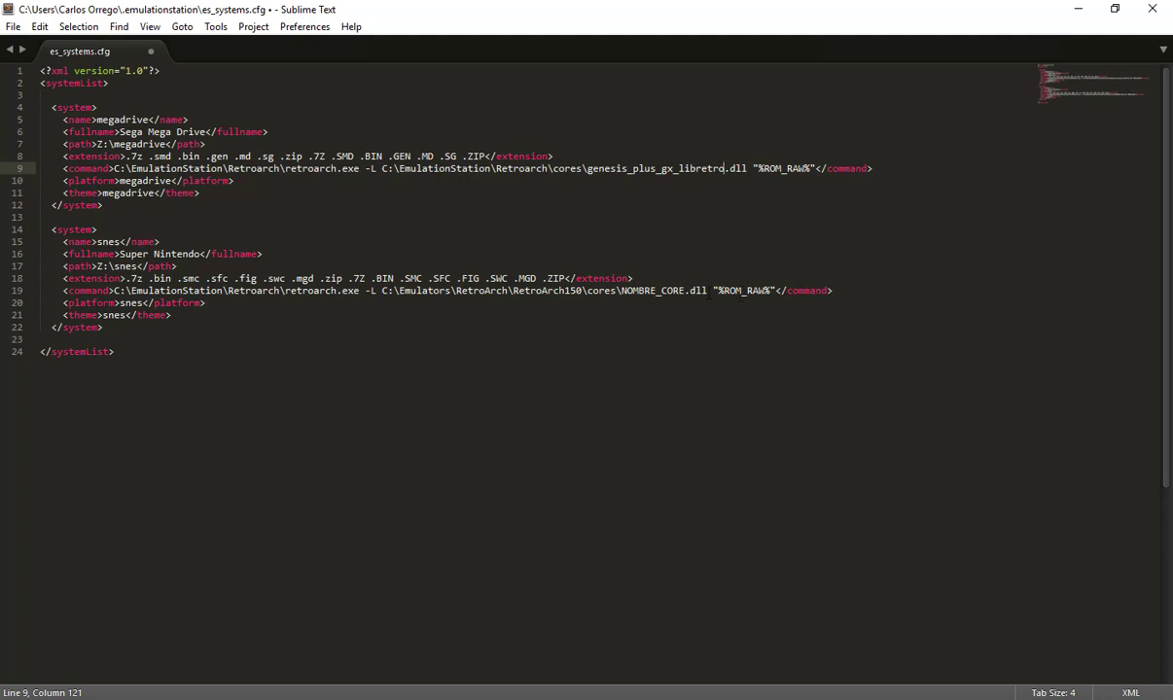
double_click(654, 290)
key(ctrl+v)
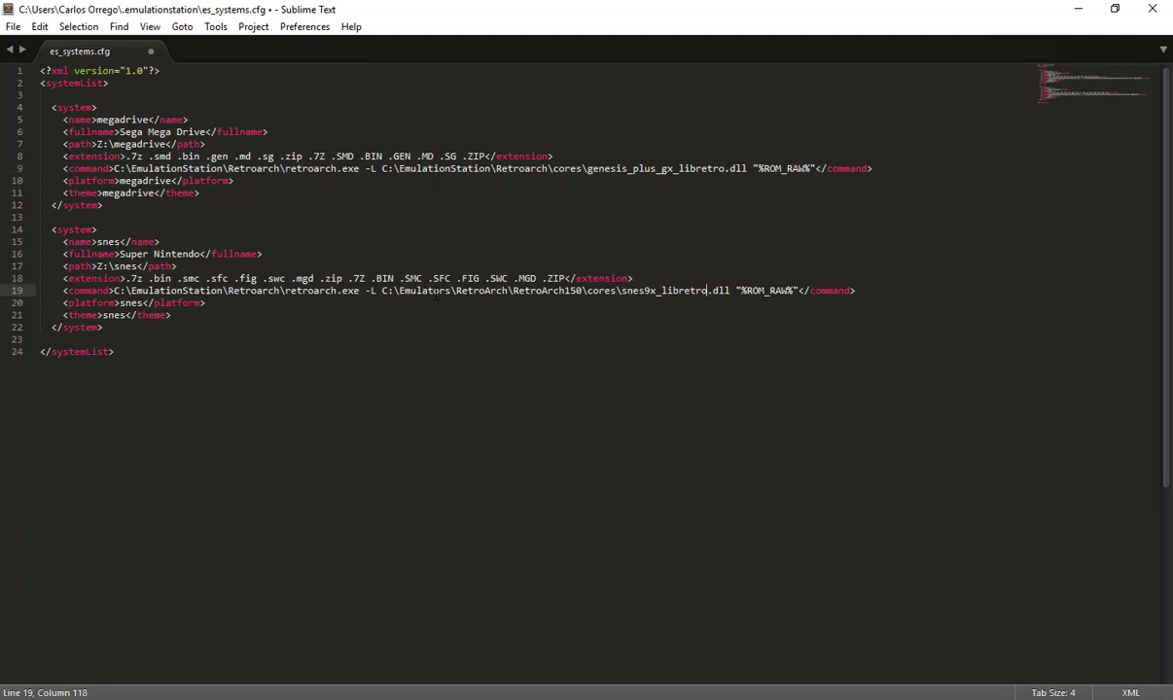
Replace the snes command's core folder with the megadrive one, C:\EmulationStation\Retroarch\cores, and save the file.
drag(381, 168, 584, 171)
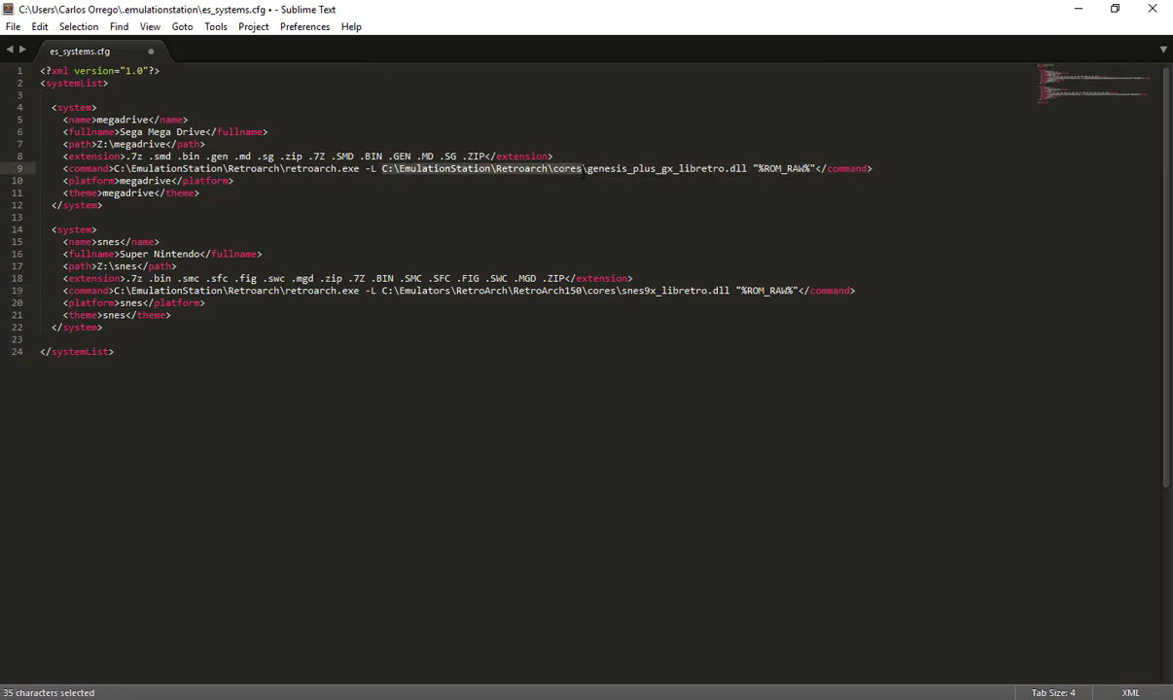
key(ctrl+c)
drag(381, 292, 612, 291)
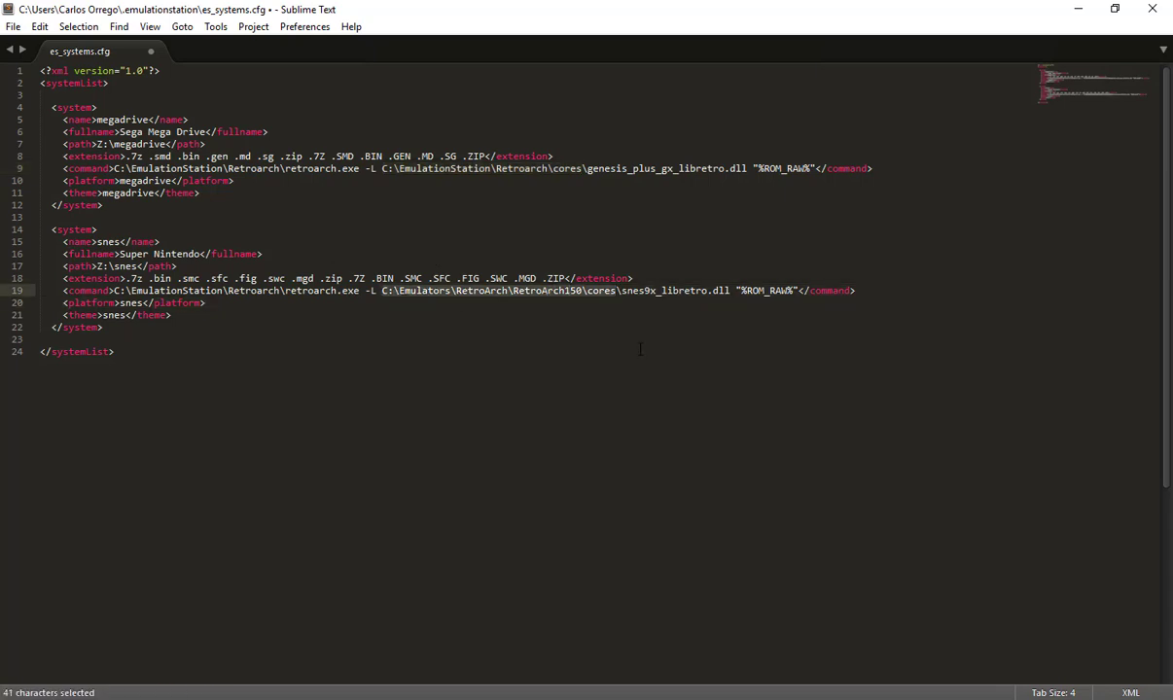
key(ctrl+v)
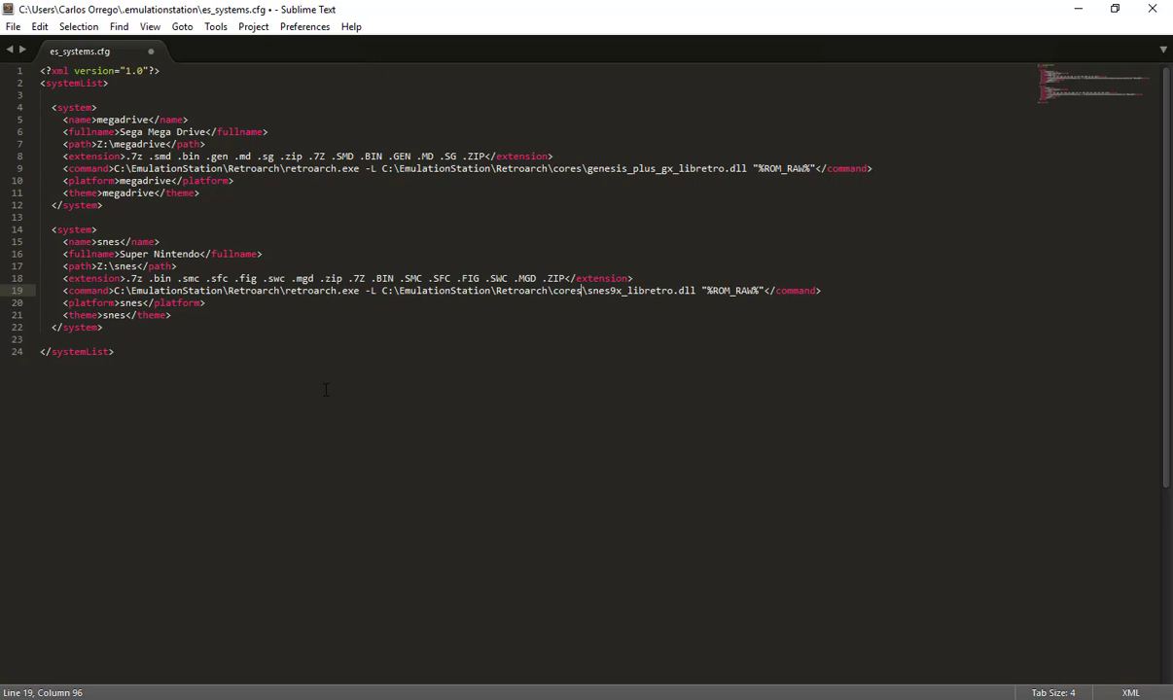
key(ctrl+s)
Review the megadrive path entry and the ROM file extensions listed for the megadrive and snes systems.
double_click(78, 144)
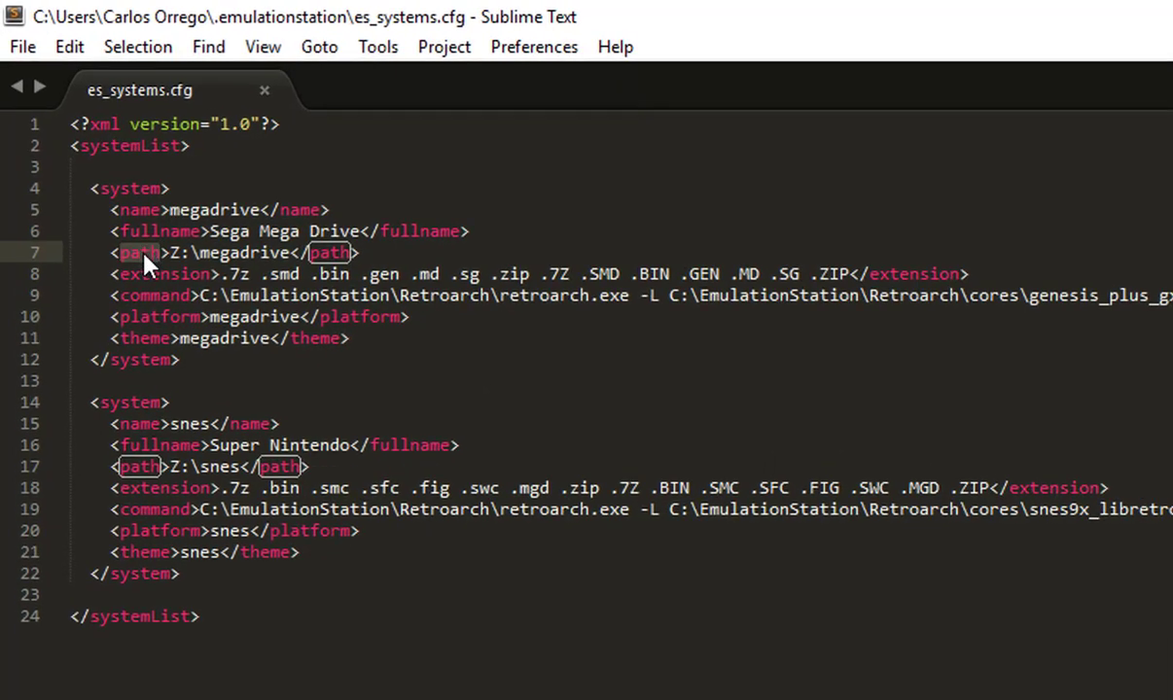
double_click(162, 274)
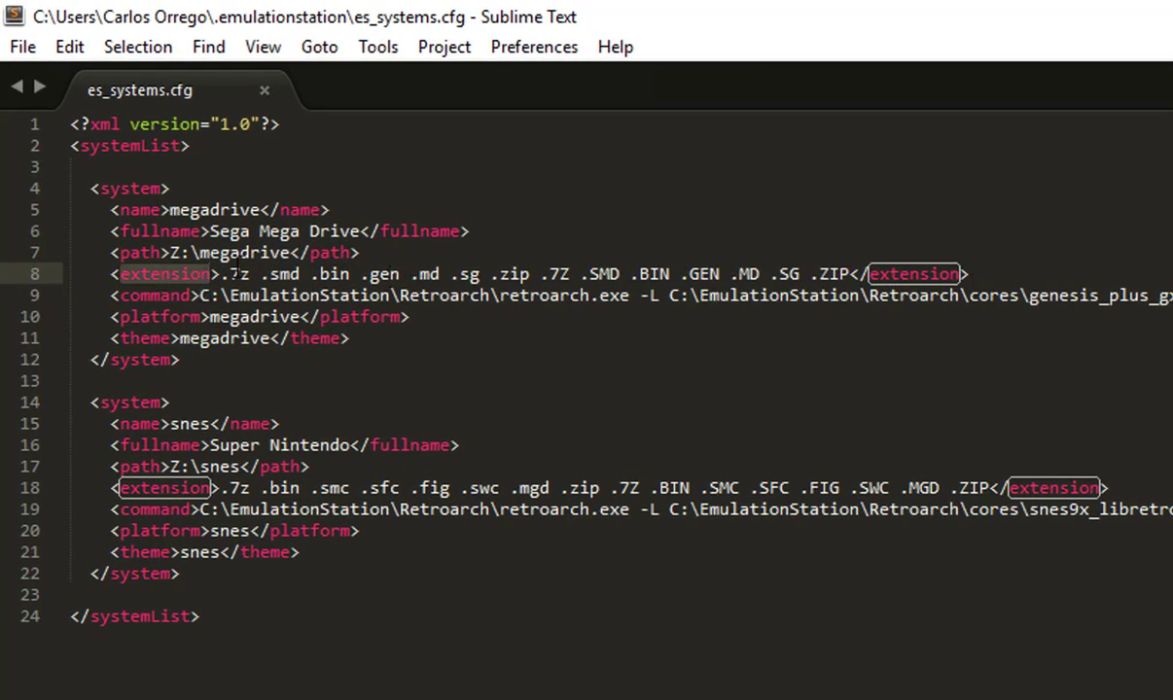
click(250, 274)
drag(222, 274, 852, 275)
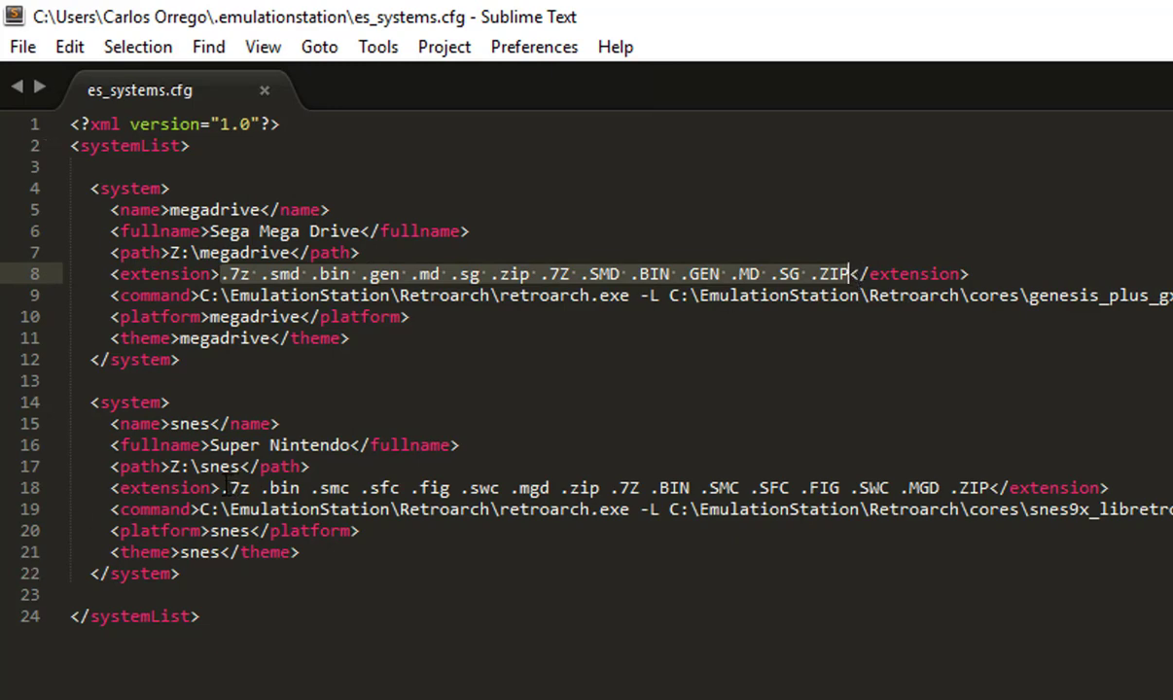
drag(218, 488, 967, 488)
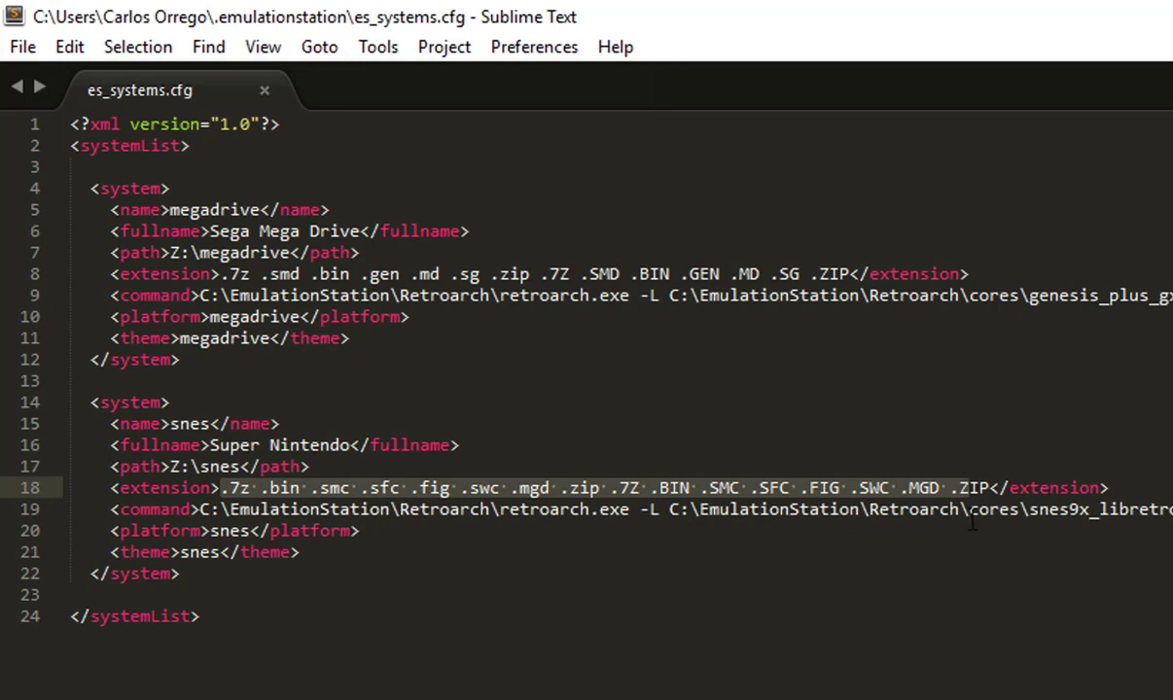
click(975, 488)
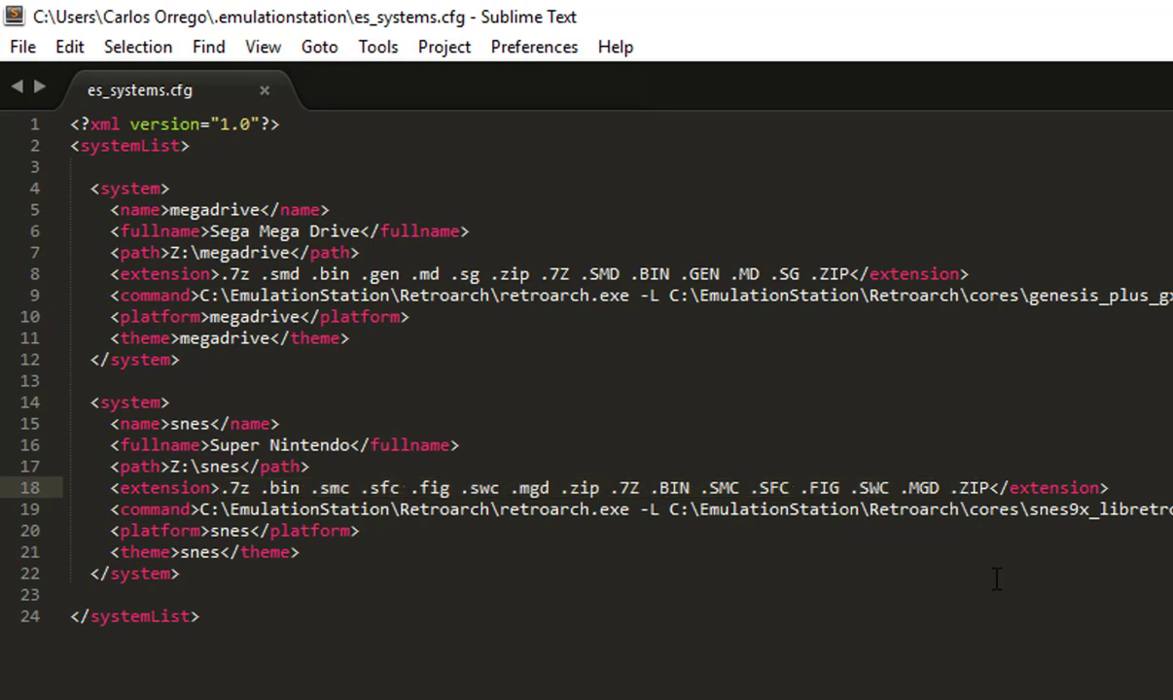
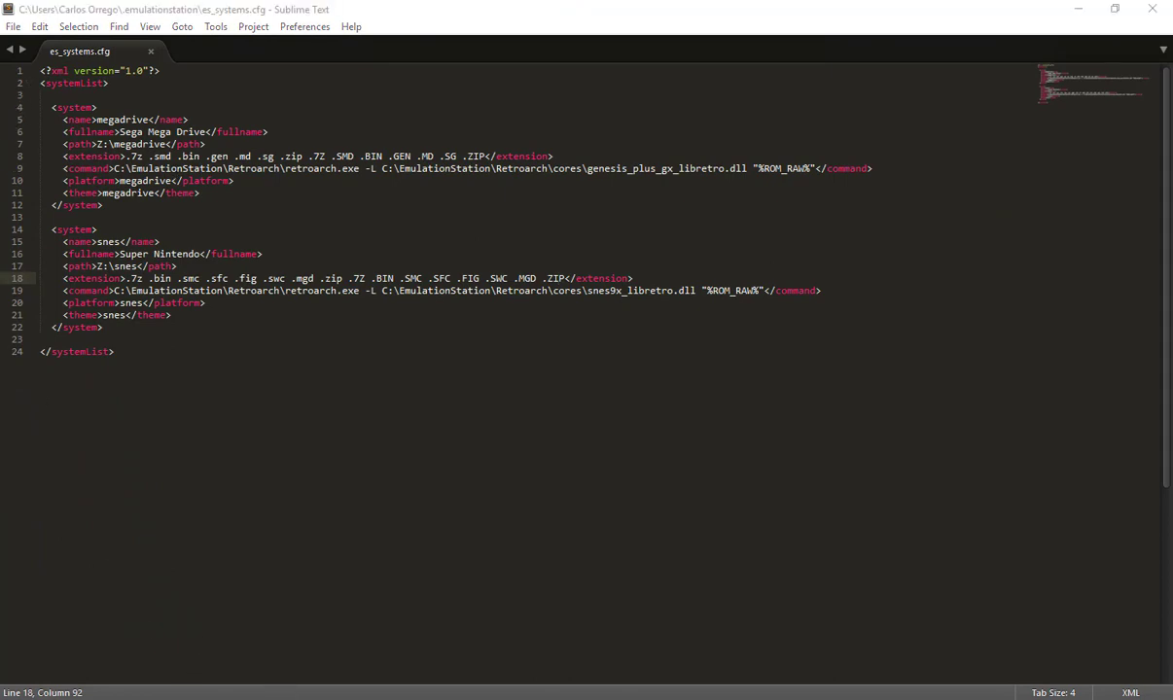
Switch to Chrome and look through the Rom Pack Downloads table on the Arcade Punks page.
key(alt+Tab)
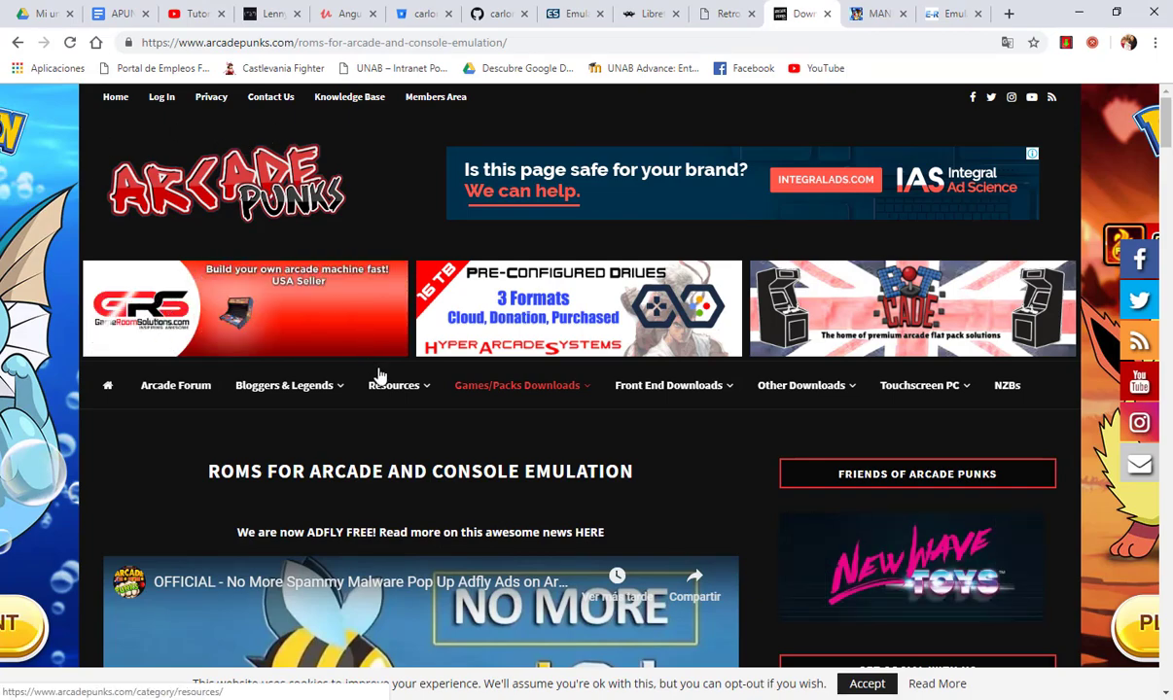
scroll(377, 374, down, 3)
scroll(470, 377, down, 8)
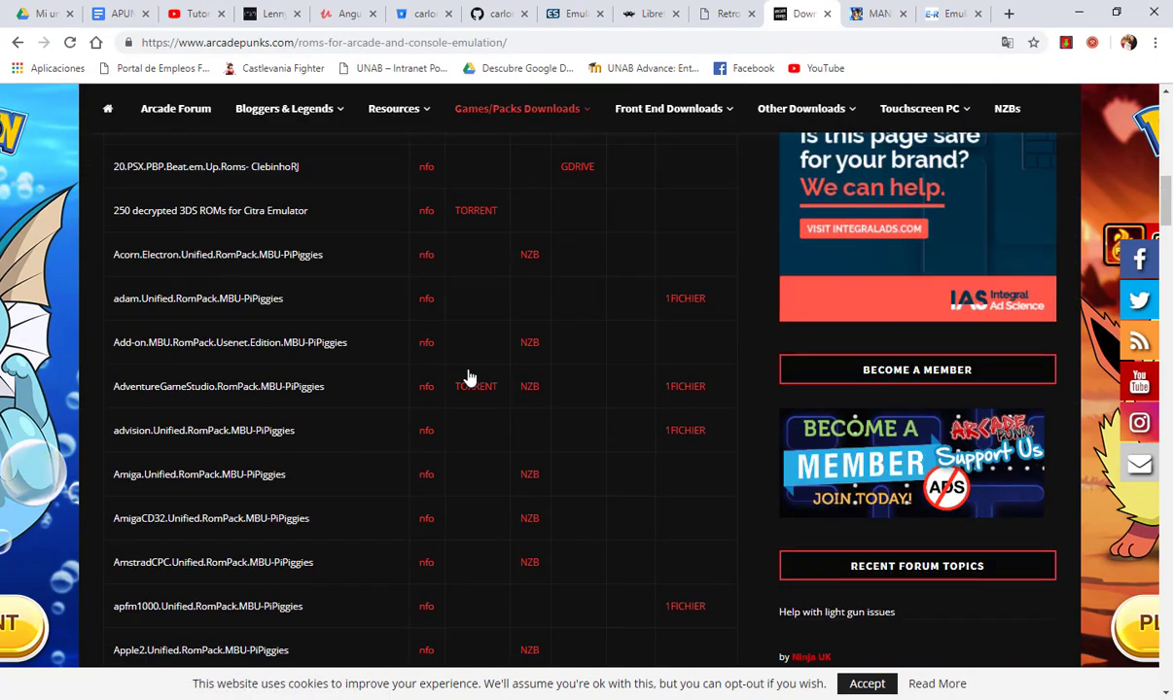
scroll(199, 360, down, 12)
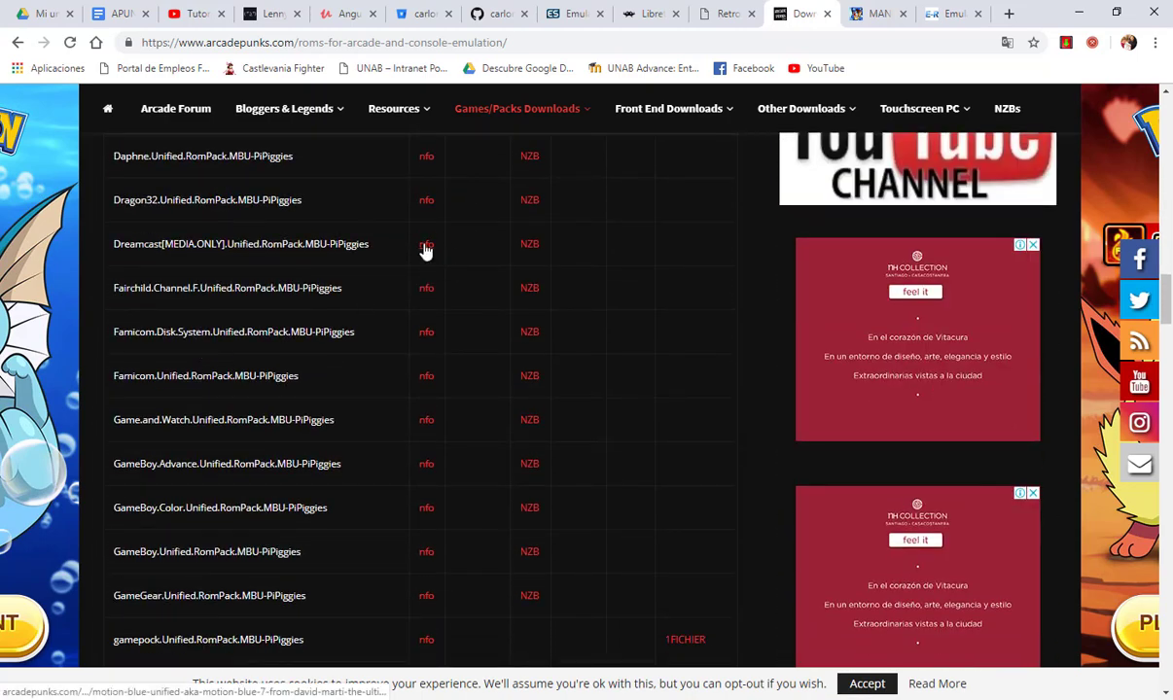
scroll(650, 375, down, 10)
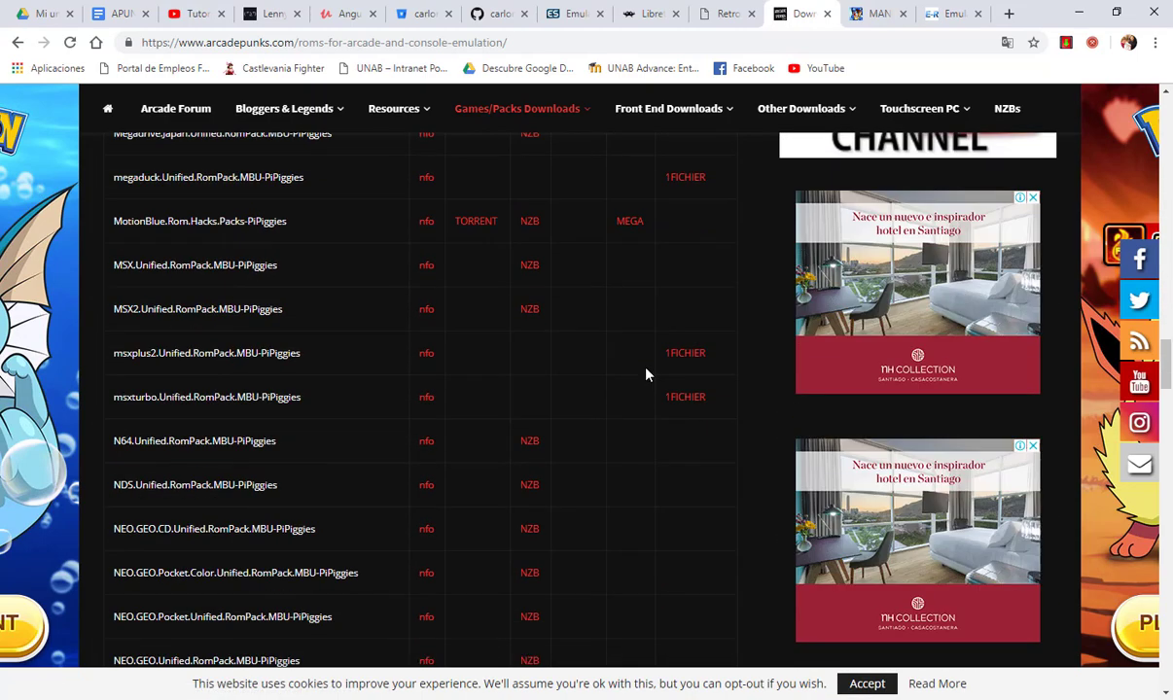
scroll(646, 375, down, 20)
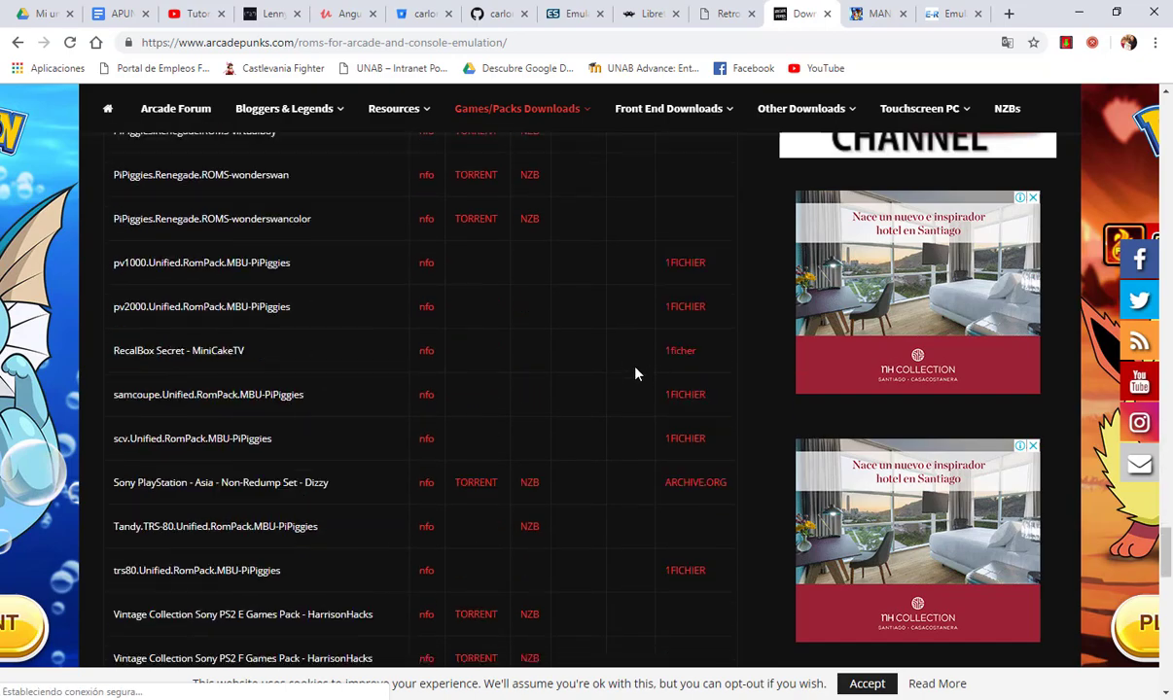
scroll(182, 250, up, 8)
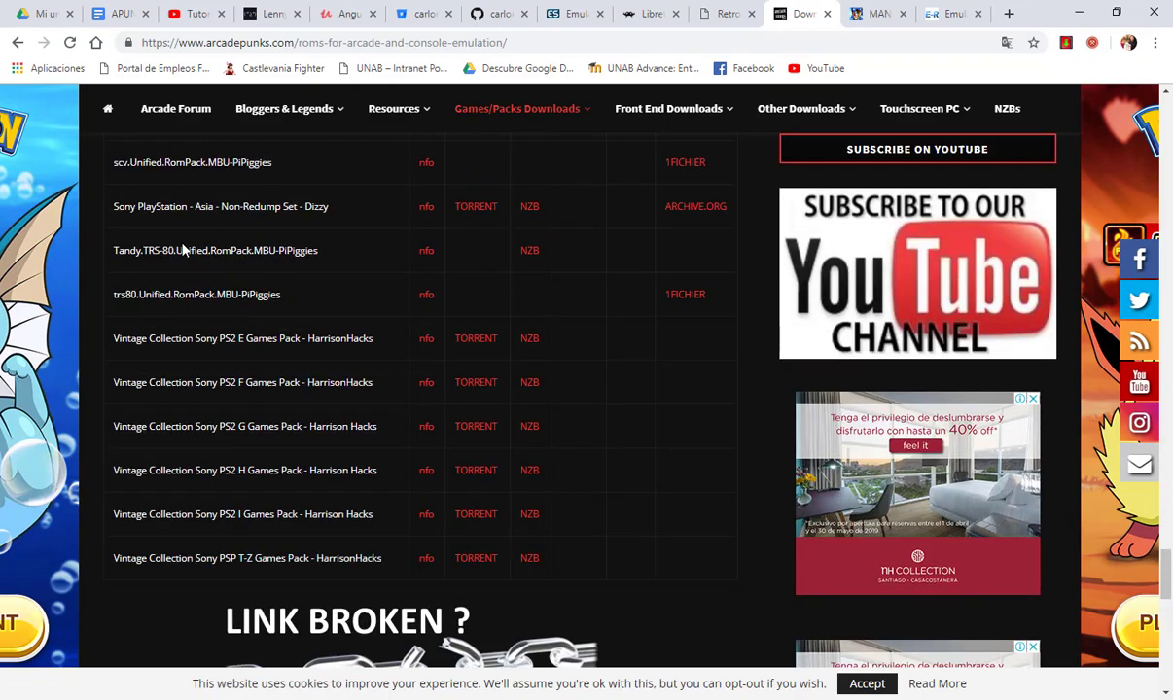
scroll(182, 250, up, 15)
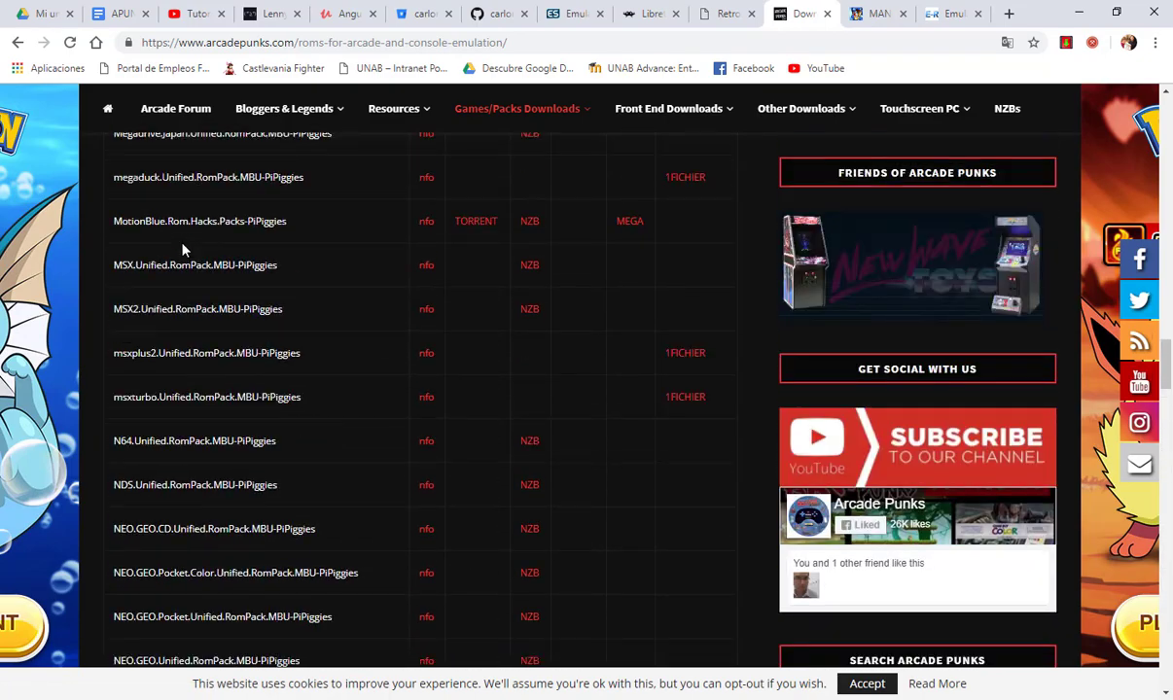
scroll(181, 250, up, 15)
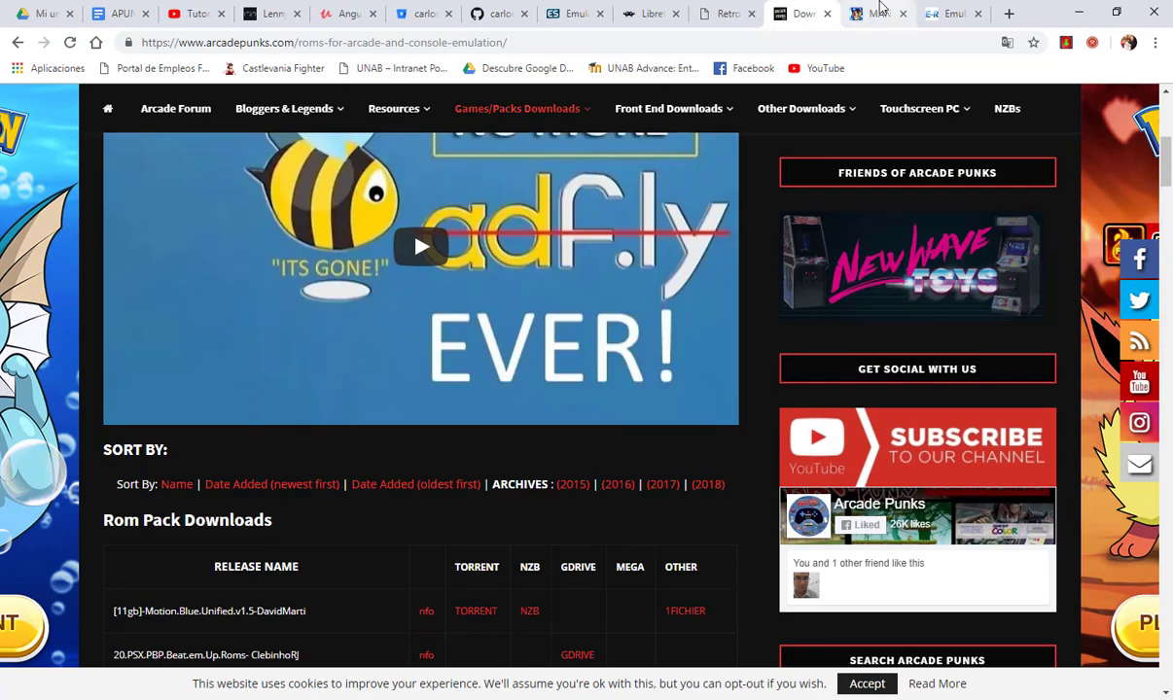
Open the Mandrileando ROMSETS page and examine its Recalbox compatibility, BIOS files and Nintendo Systems download sections.
click(860, 19)
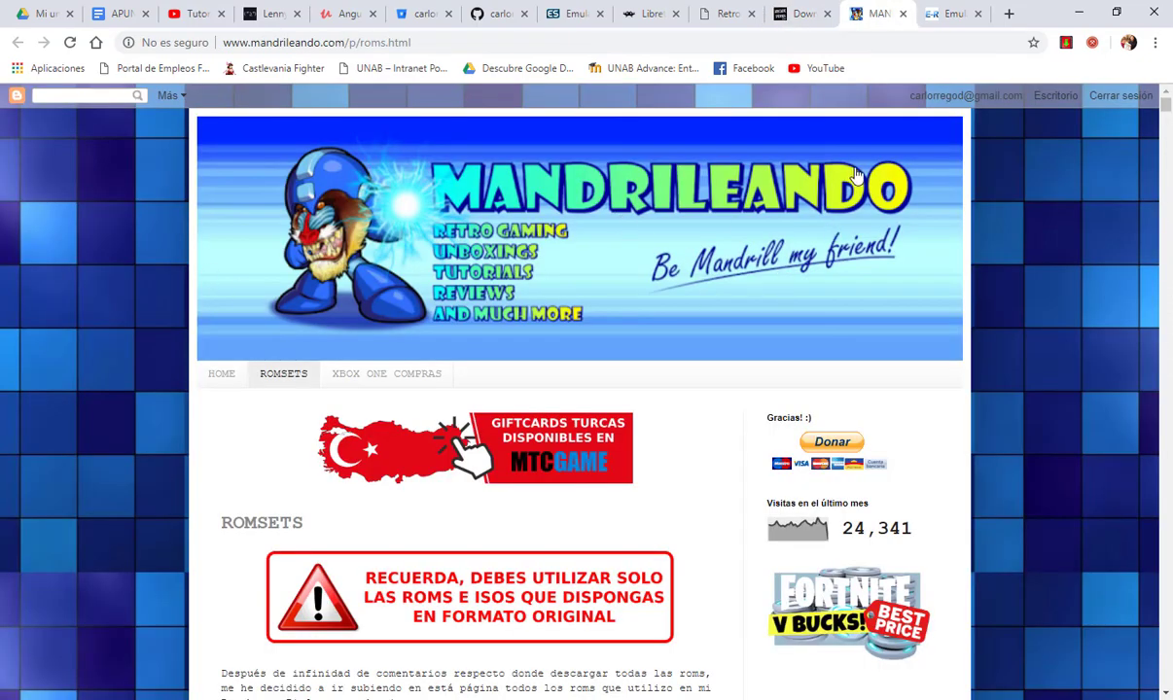
scroll(834, 211, down, 2)
scroll(834, 211, down, 20)
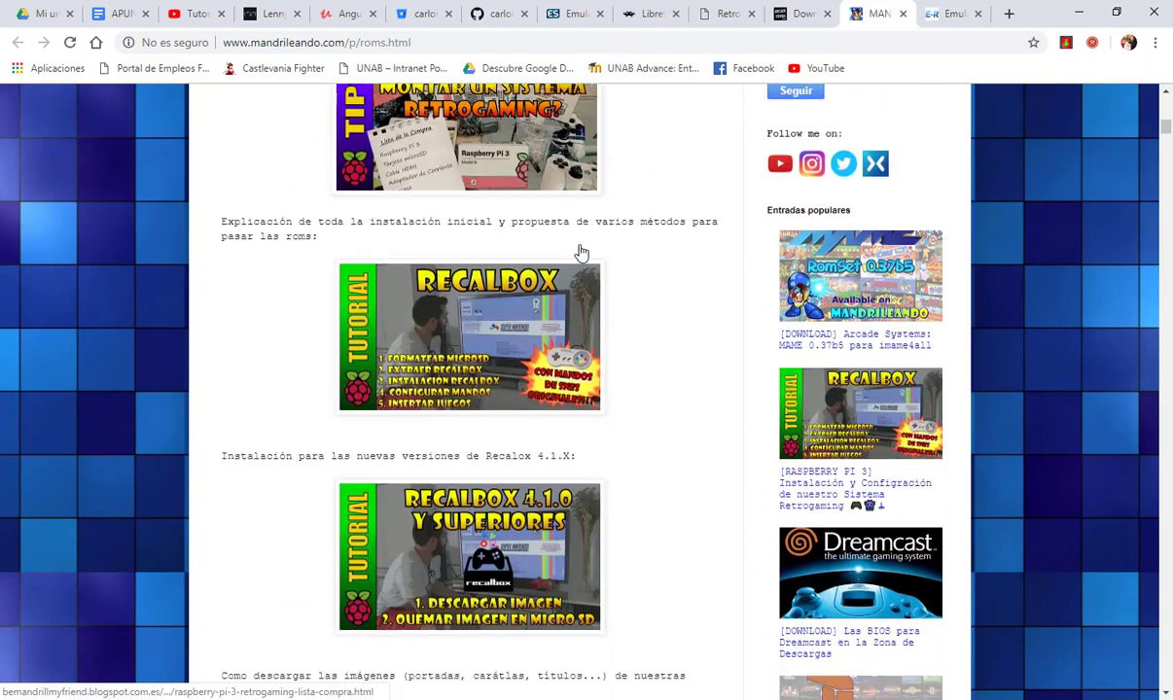
scroll(581, 251, down, 5)
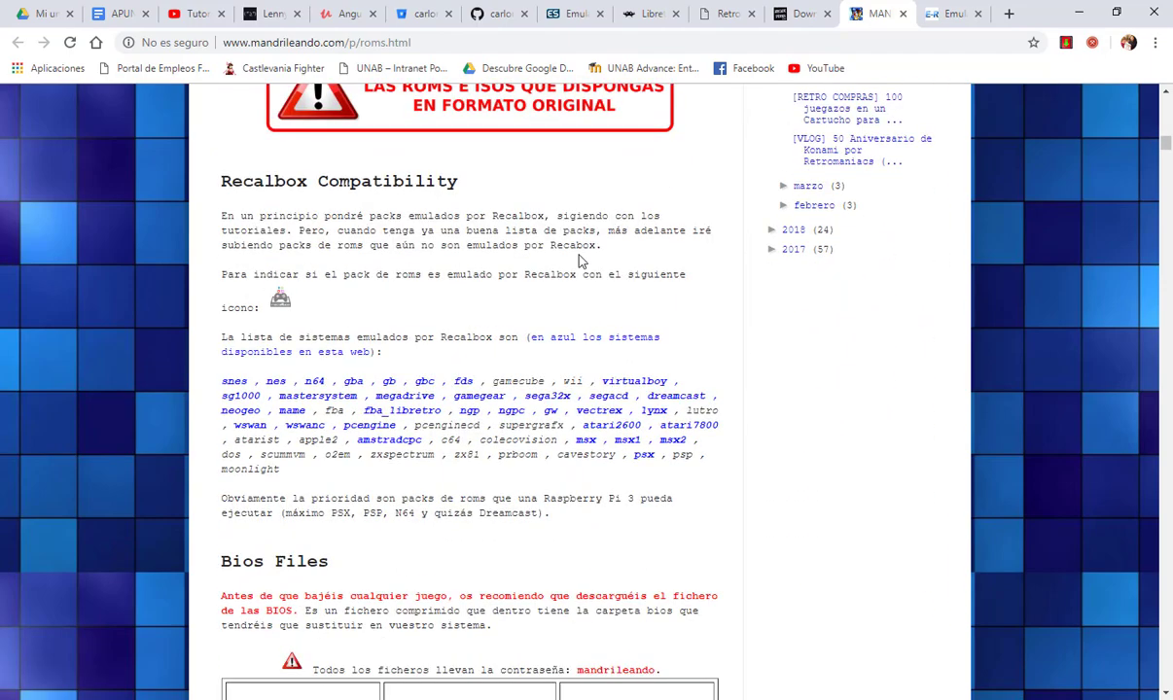
scroll(580, 261, down, 4)
scroll(581, 261, down, 2)
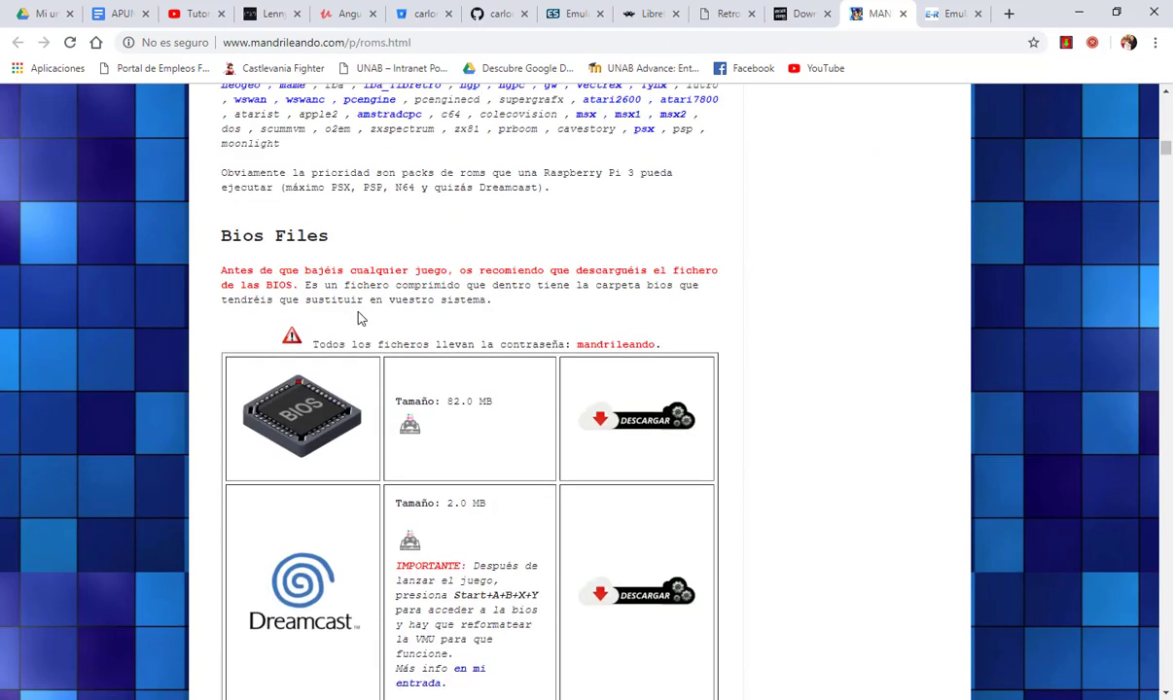
scroll(491, 394, down, 4)
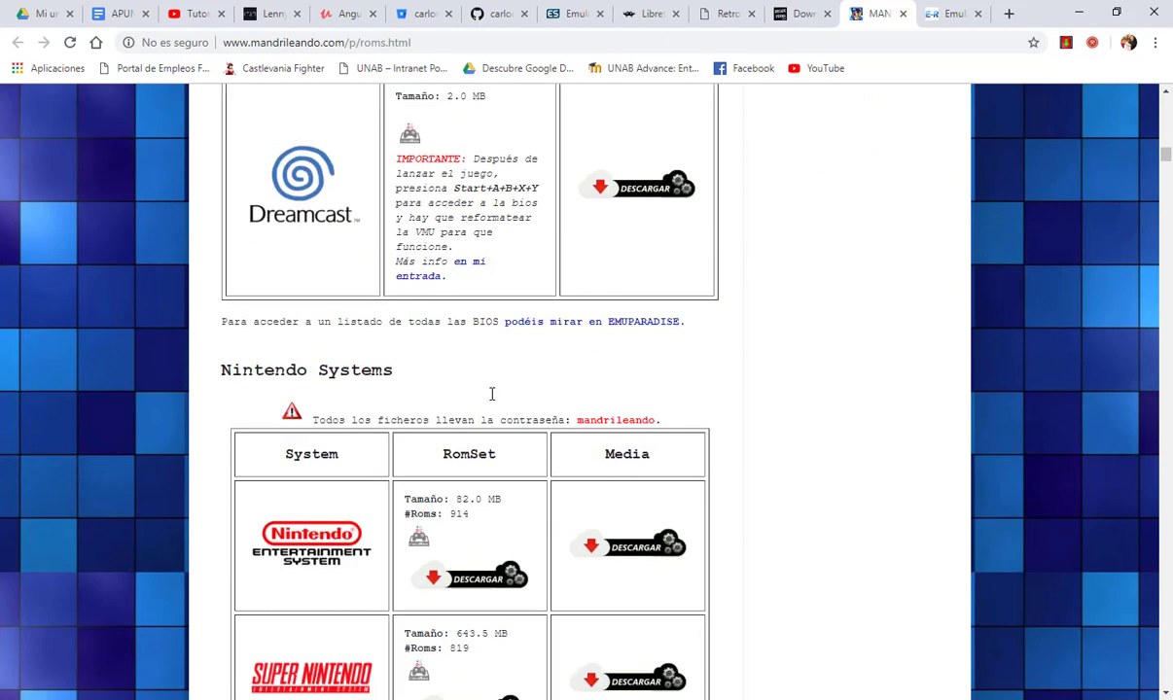
scroll(752, 357, down, 2)
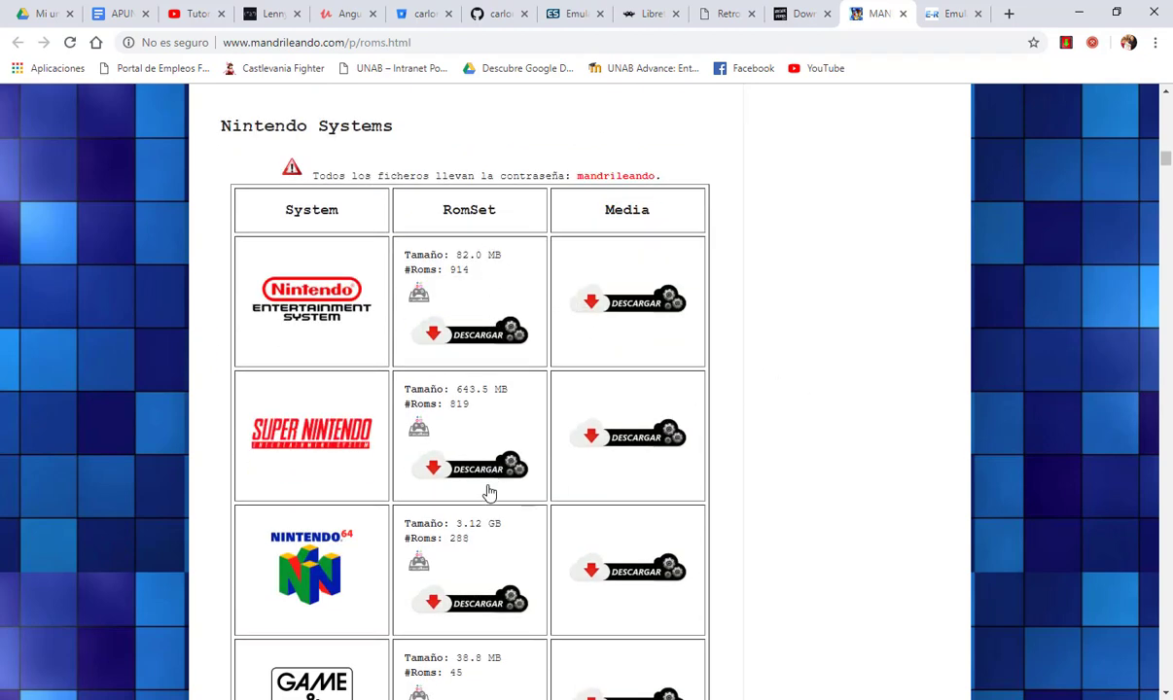
scroll(470, 360, down, 6)
scroll(466, 373, down, 8)
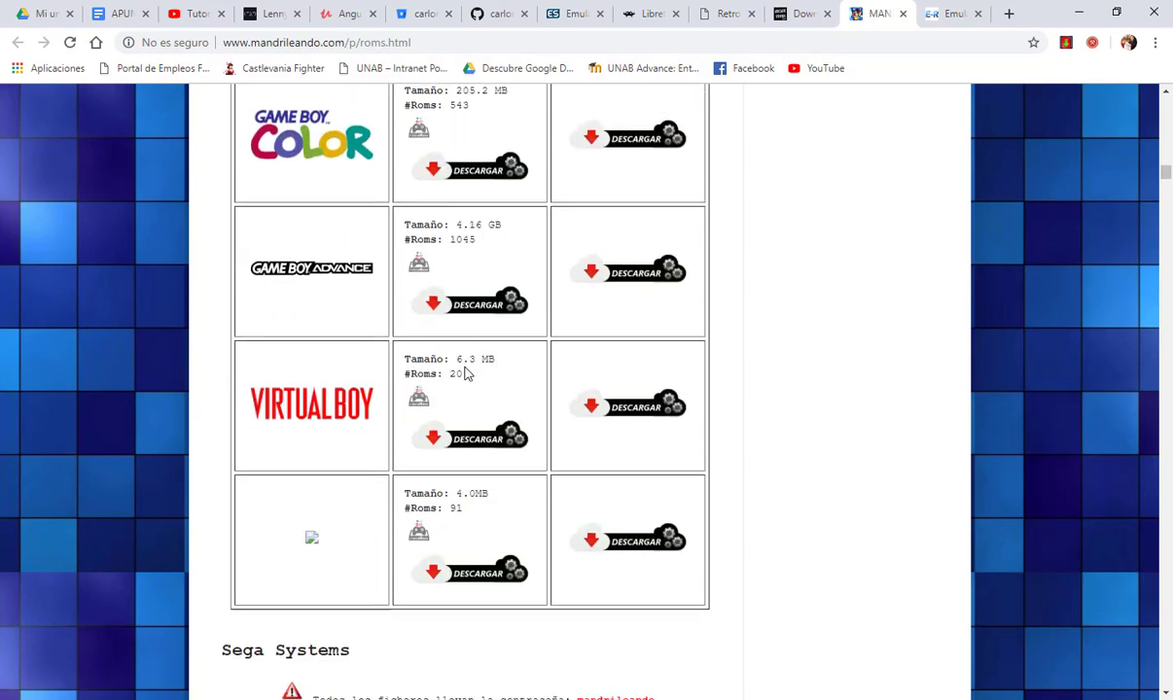
scroll(608, 395, up, 9)
scroll(613, 395, up, 8)
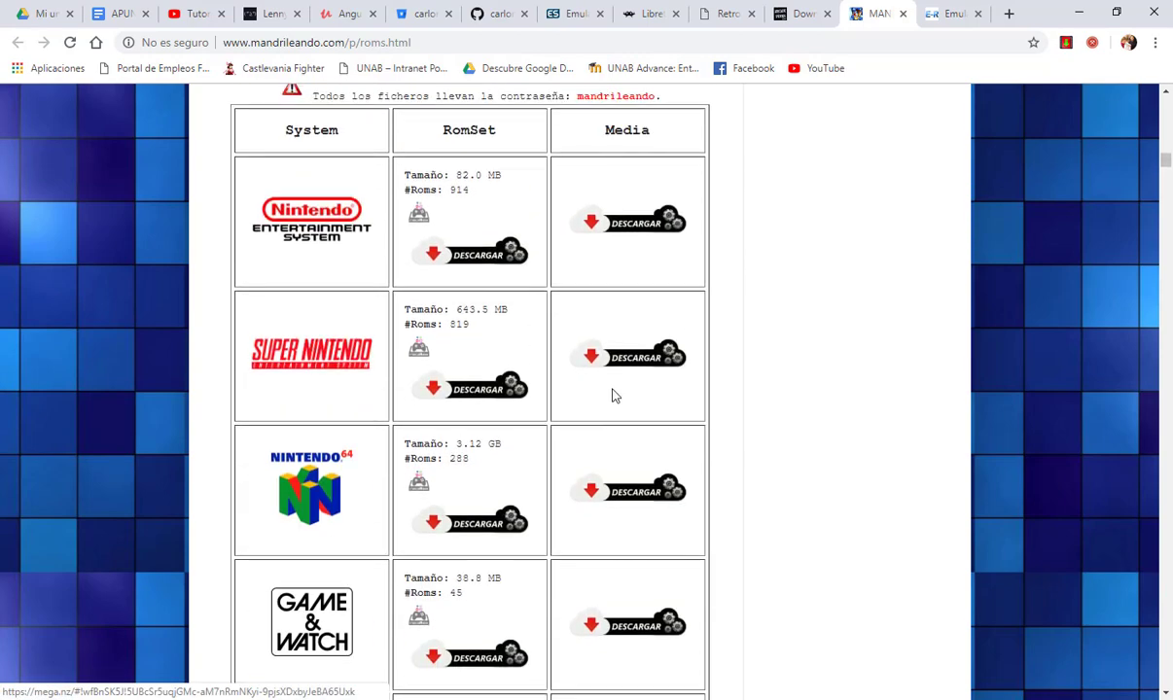
Look through the Mandrileando download tables for the Nintendo, Dreamcast, Sony and older systems, and return to the ROMSETS introduction.
scroll(636, 358, down, 3)
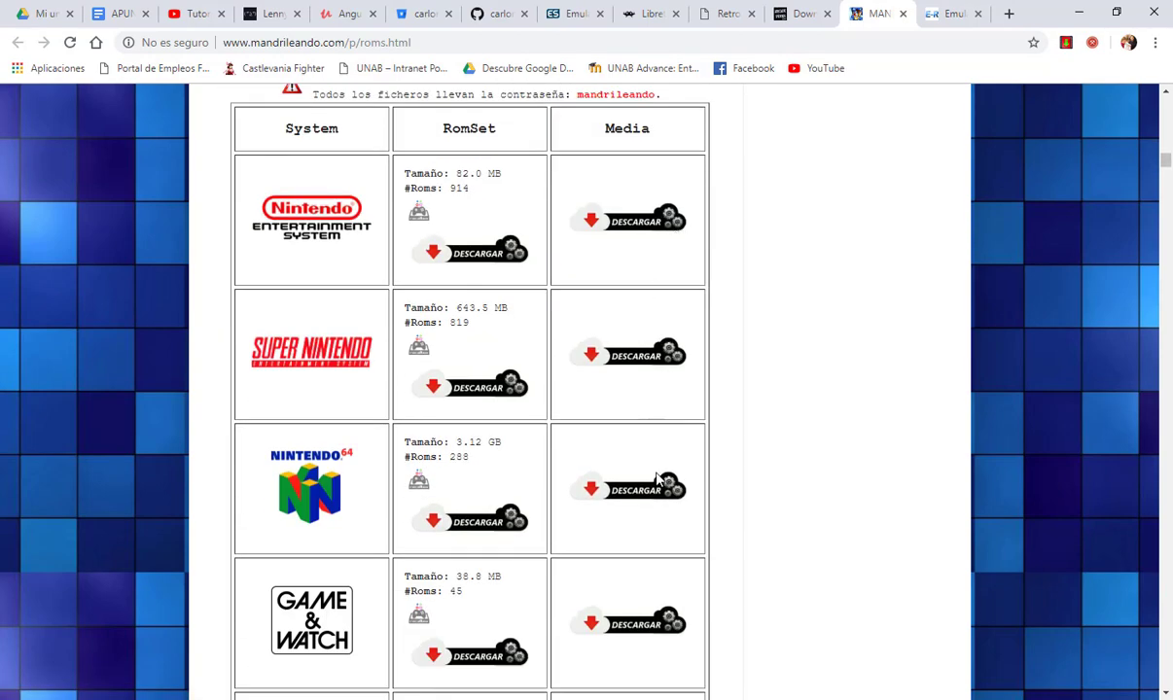
scroll(657, 480, down, 16)
scroll(657, 481, down, 12)
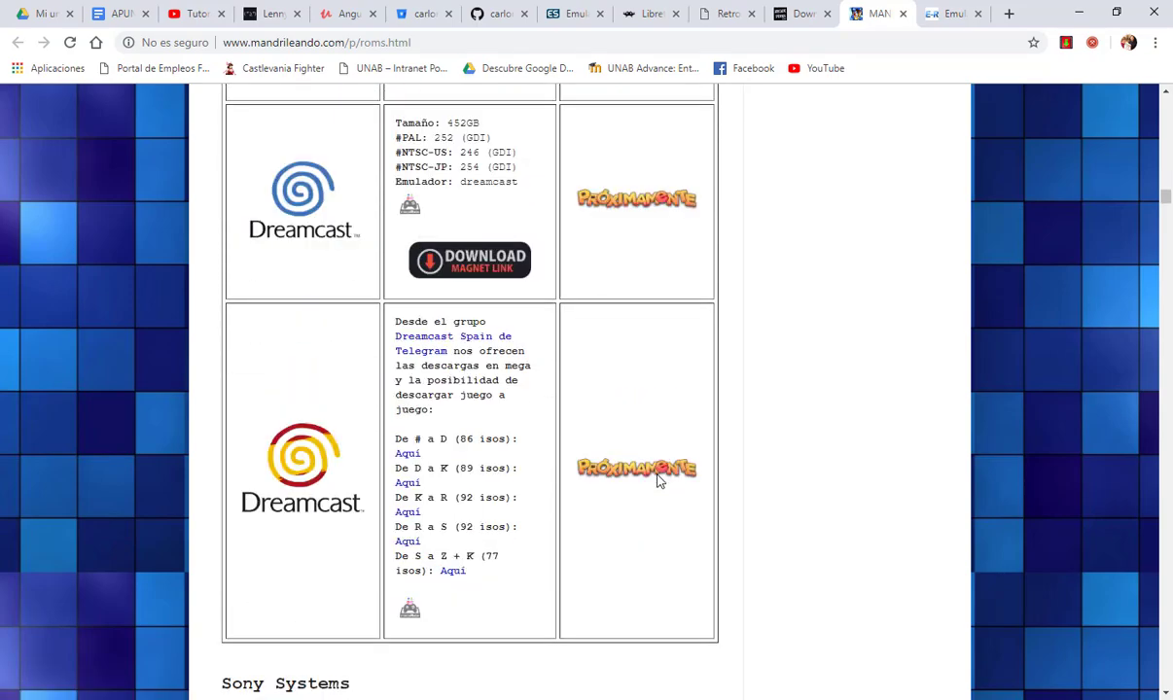
scroll(657, 480, down, 3)
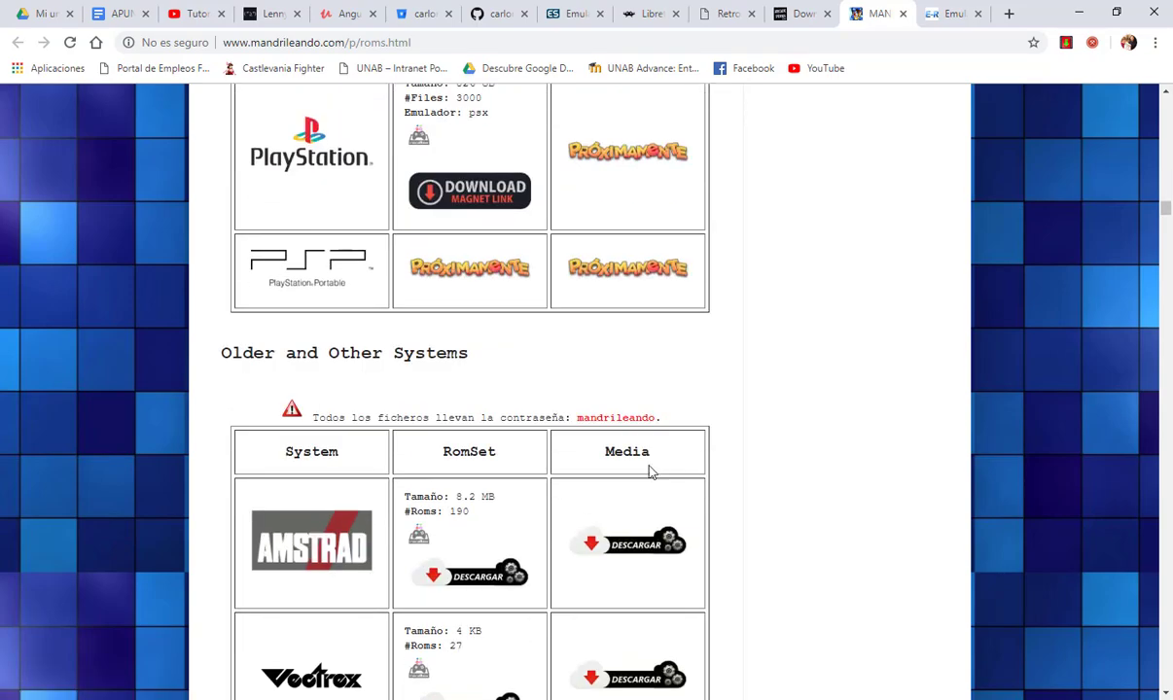
scroll(589, 276, up, 20)
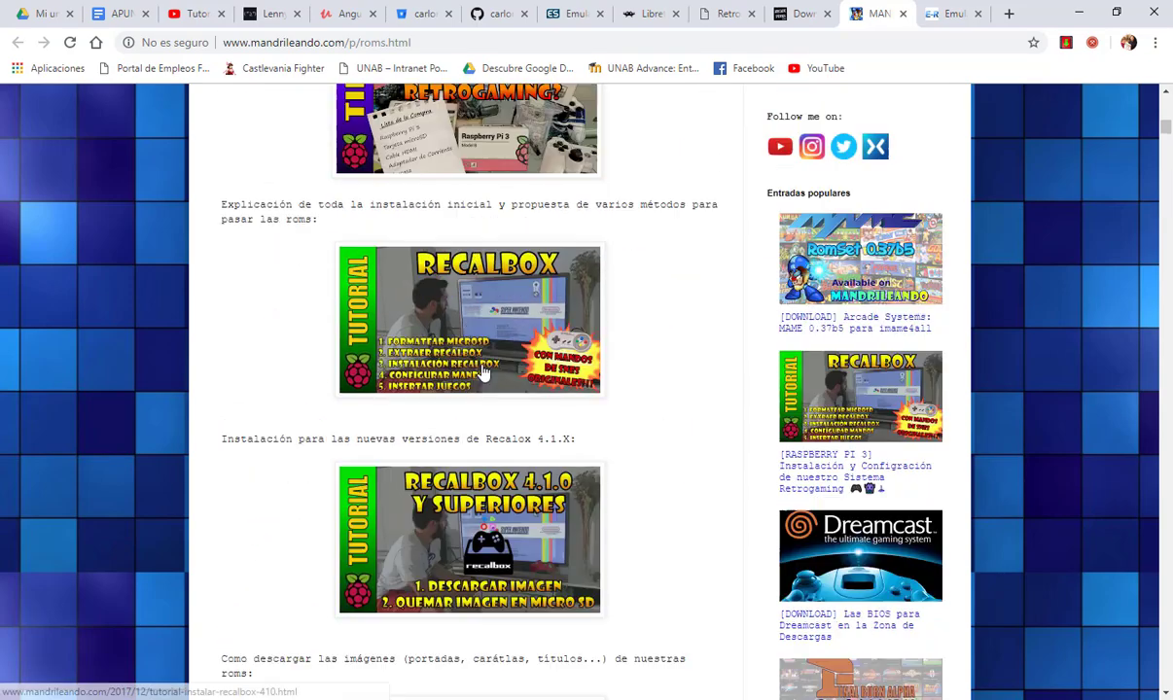
scroll(534, 281, up, 3)
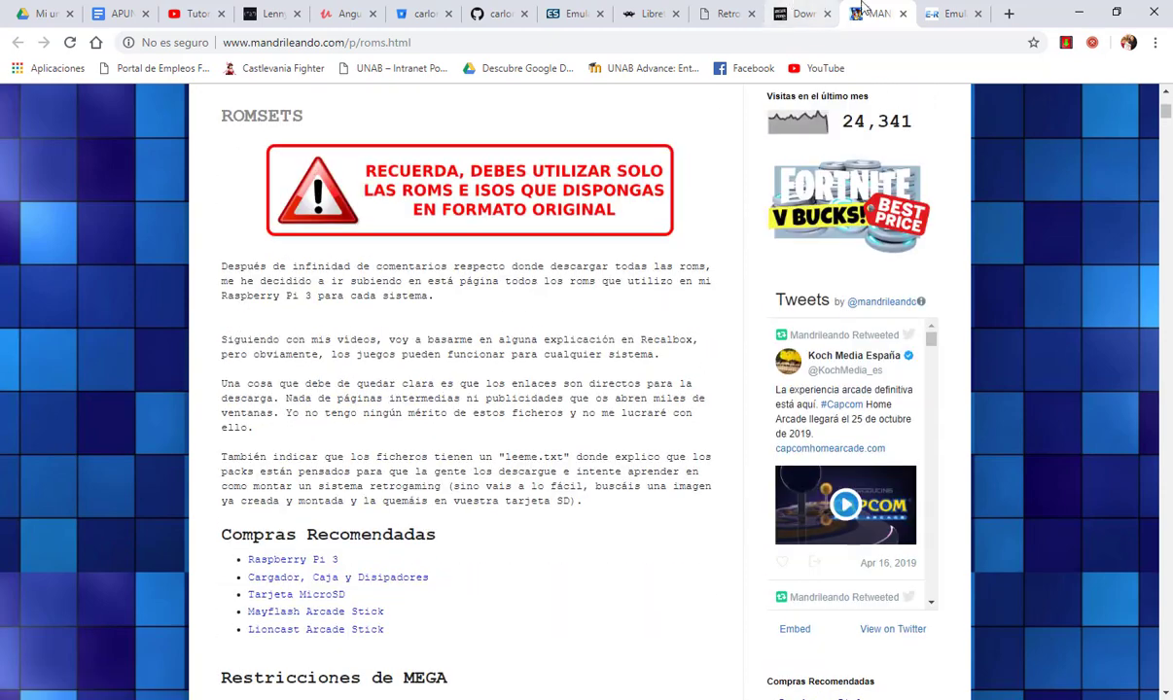
Switch to the Emu-Russia site and open the full Nintendo Entertainment System (NES) ROM list for the letter M.
click(948, 13)
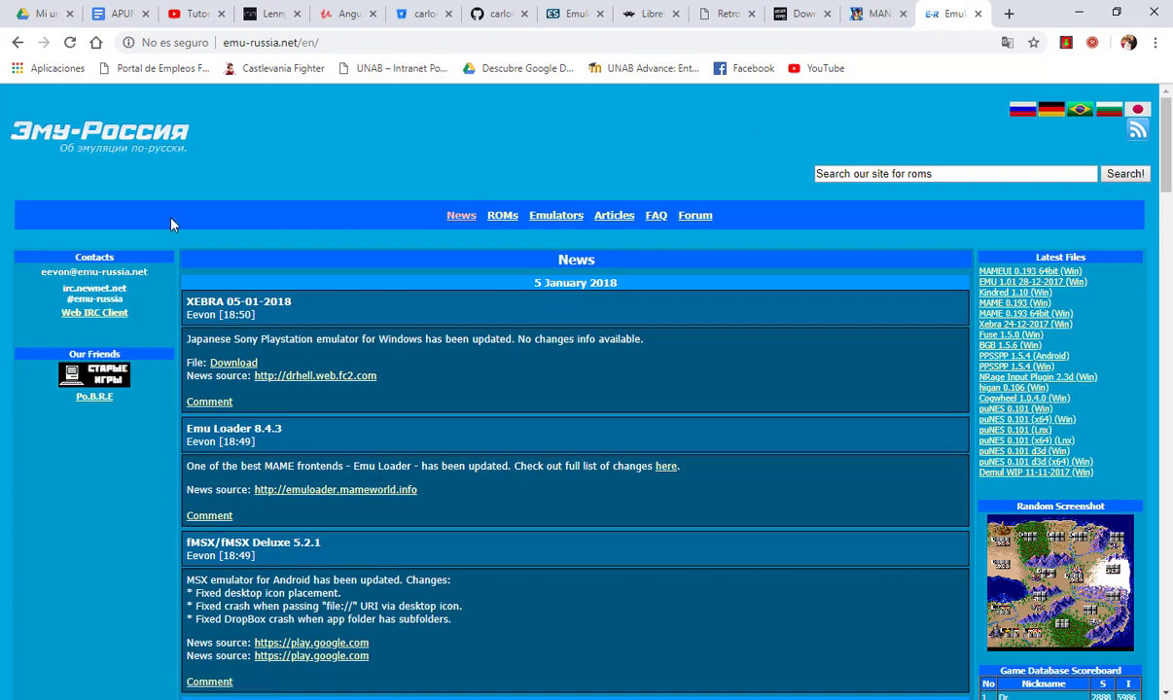
click(504, 218)
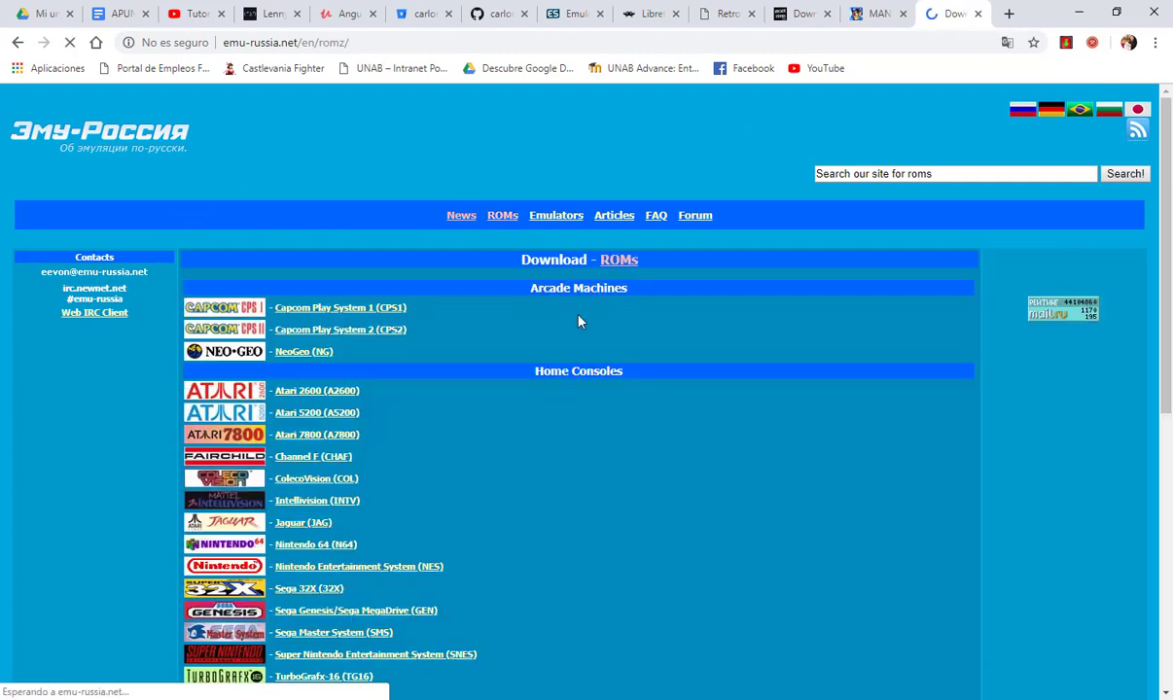
scroll(577, 320, down, 1)
scroll(577, 320, down, 3)
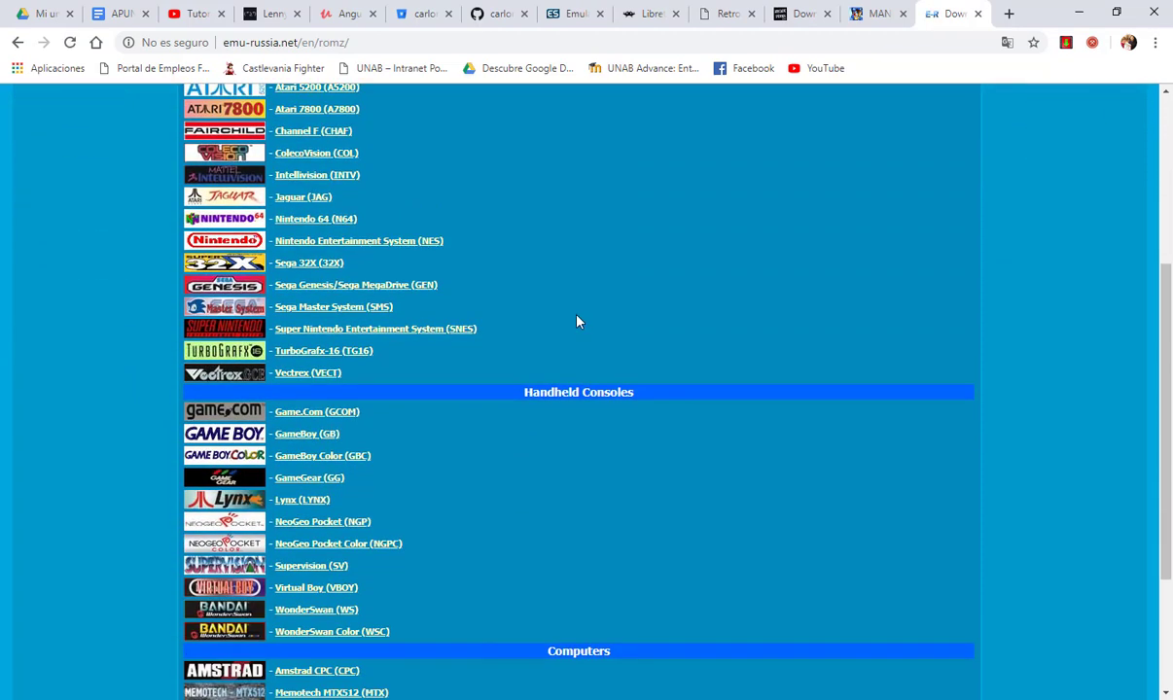
click(382, 248)
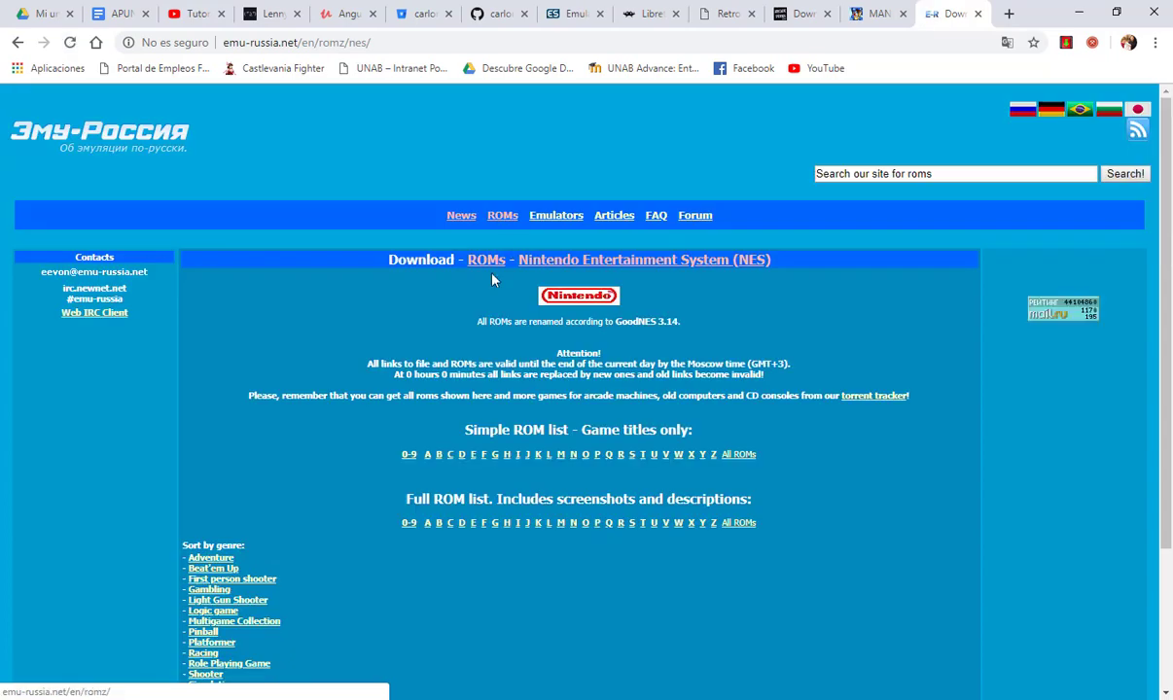
scroll(489, 282, down, 2)
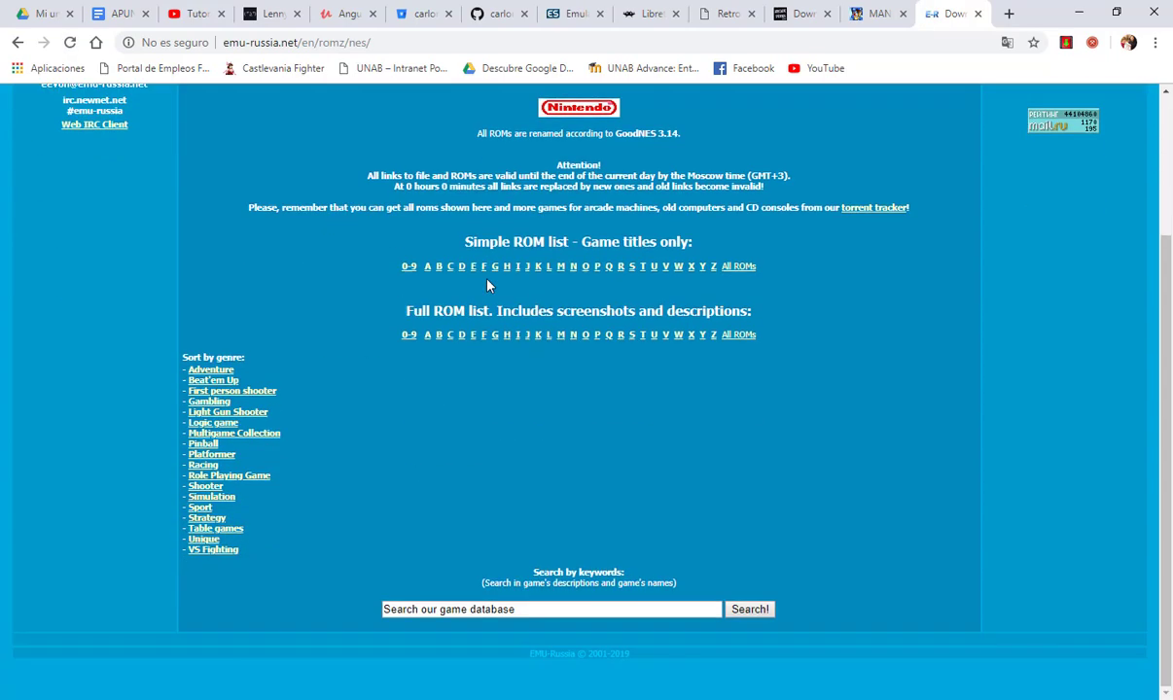
click(428, 337)
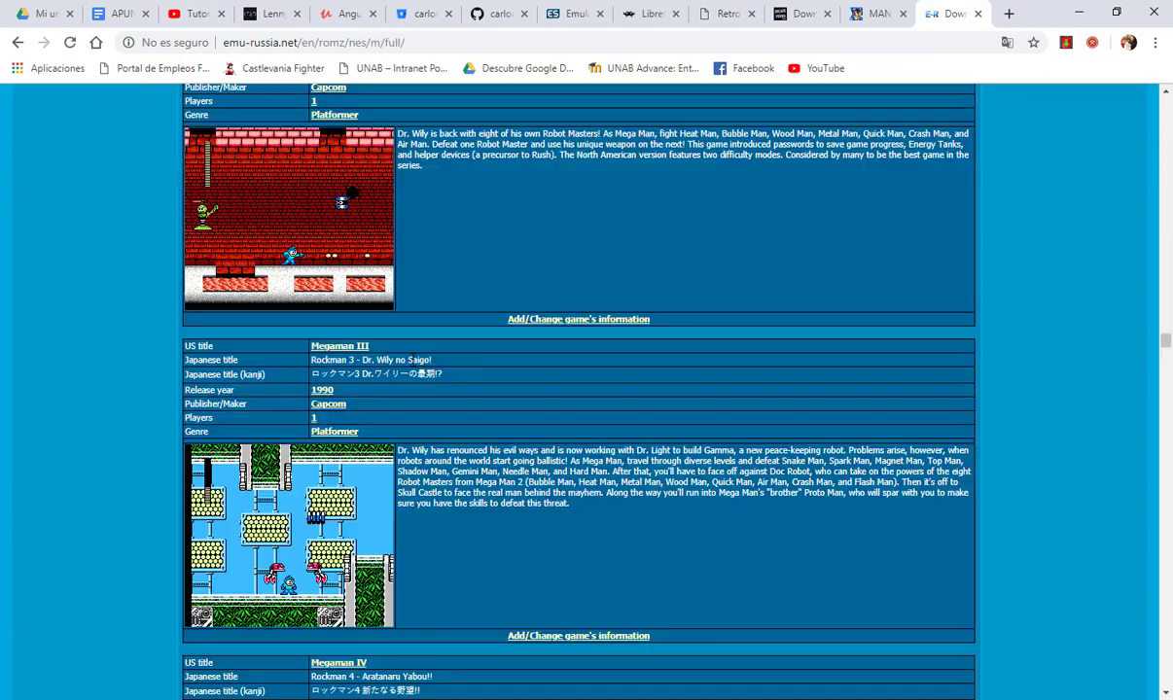
Find Megaman III in the list and download Megaman_III.7z to the Escritorio folder.
scroll(401, 341, down, 3)
scroll(398, 345, up, 2)
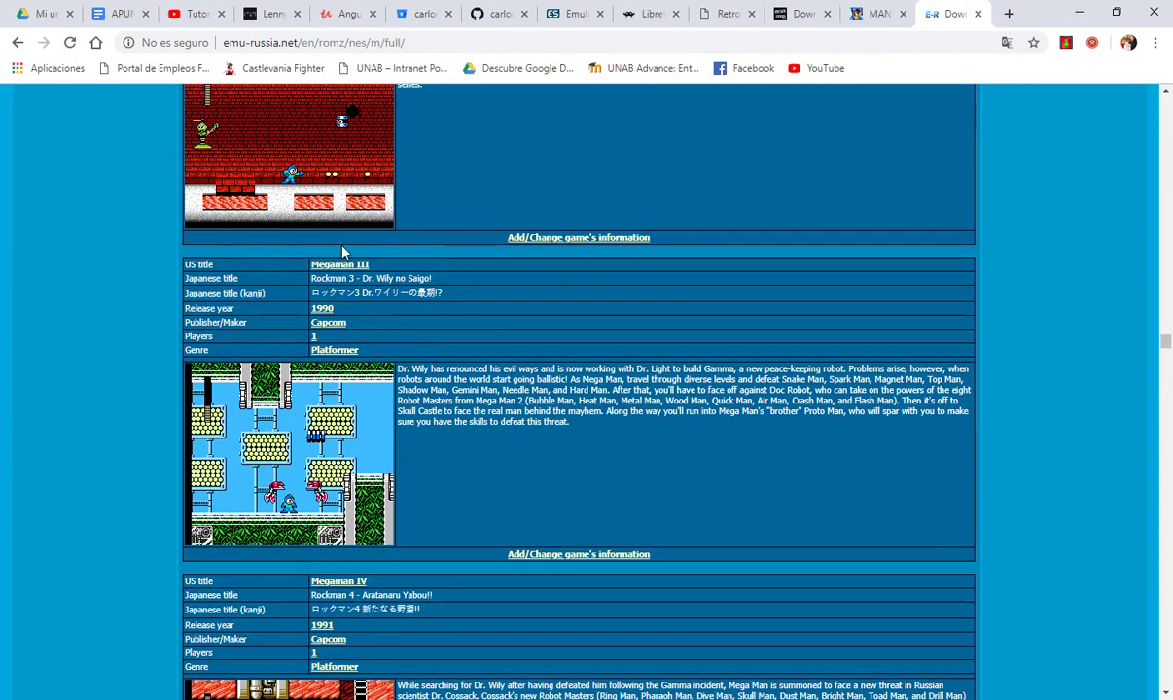
click(342, 264)
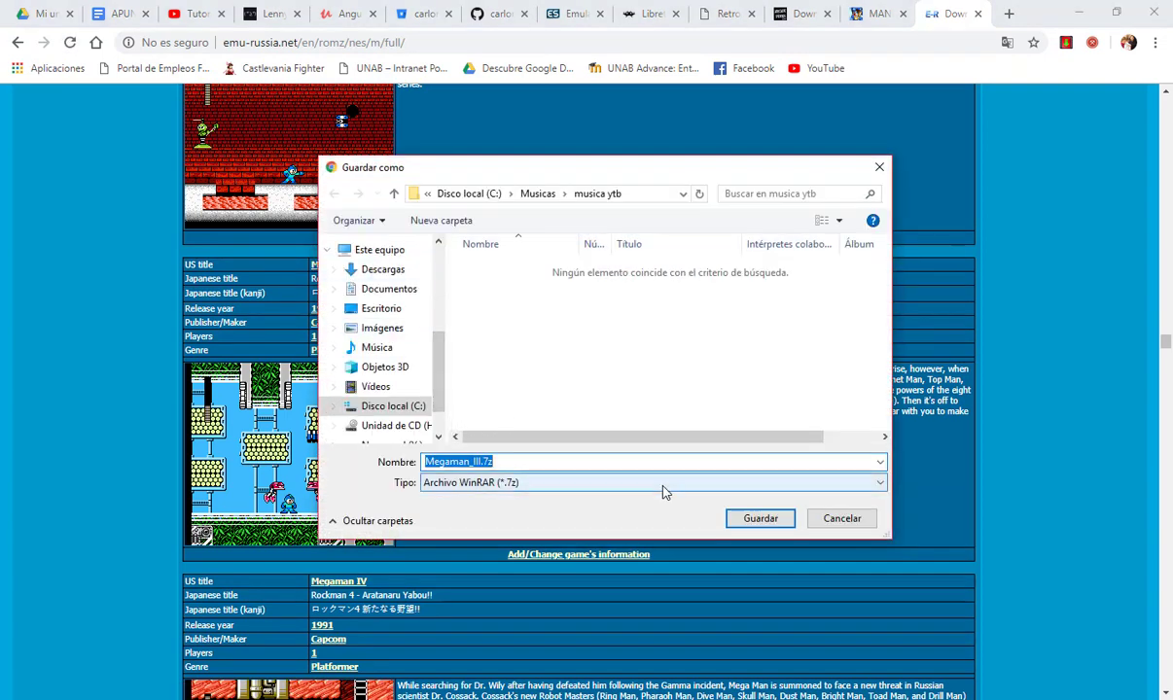
click(394, 308)
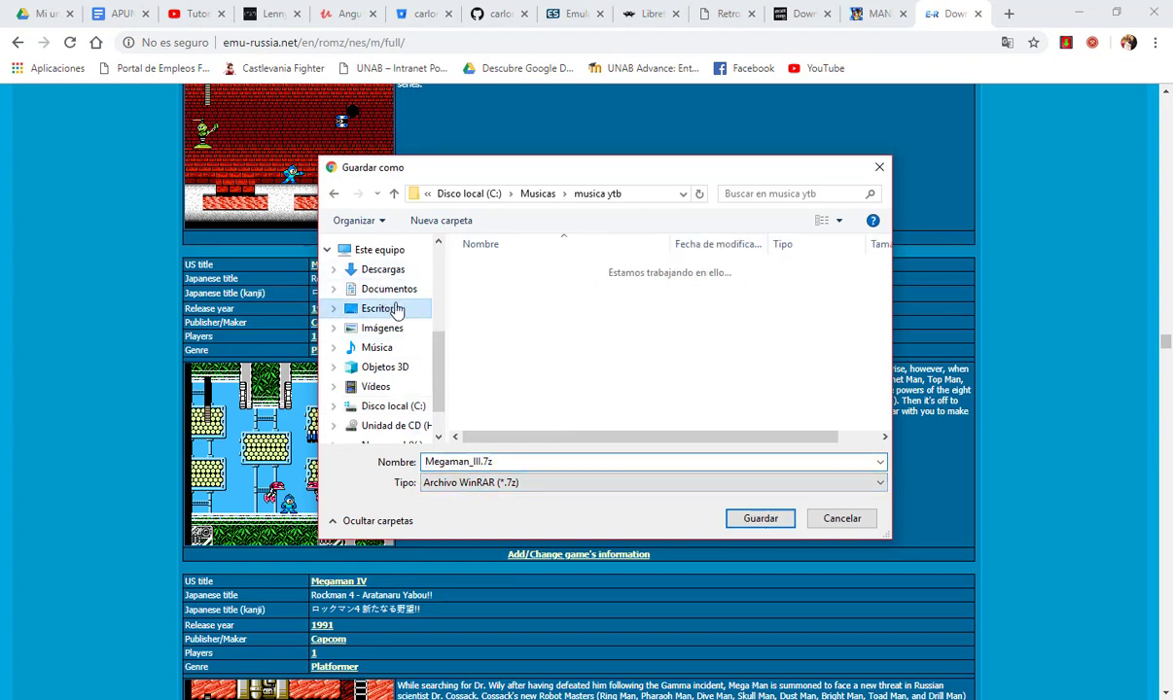
click(764, 522)
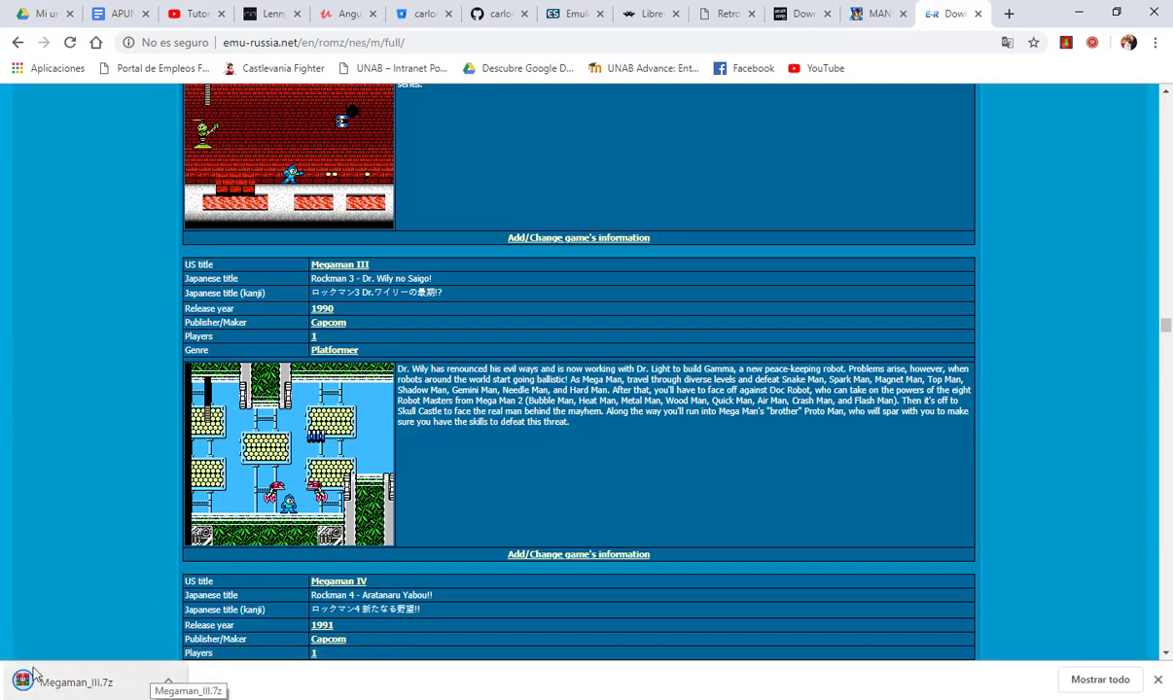
Open the downloaded Megaman_III.7z archive, examine the ROM versions it contains, and close it.
click(167, 680)
click(206, 579)
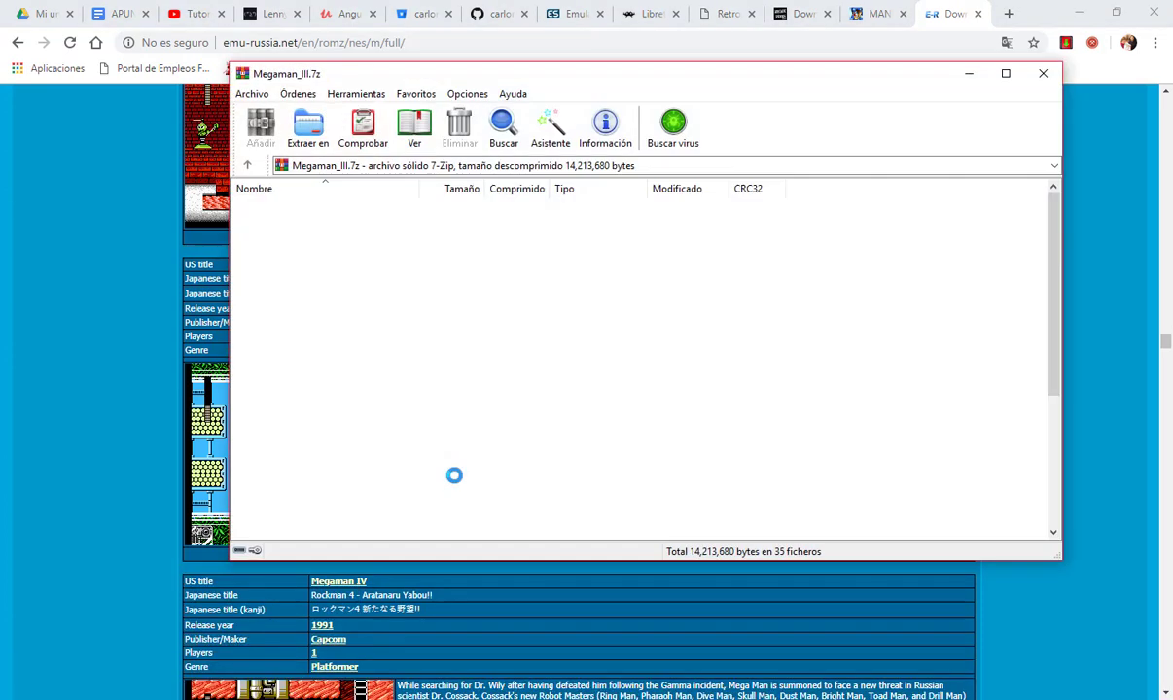
scroll(291, 379, down, 5)
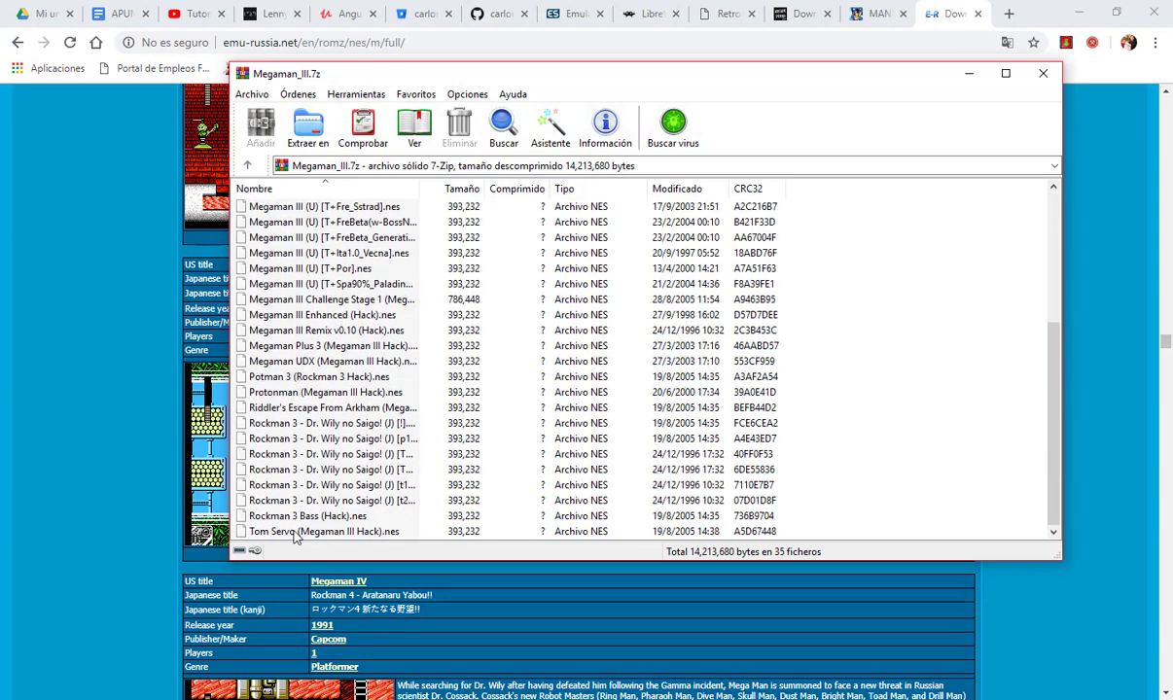
scroll(295, 538, up, 5)
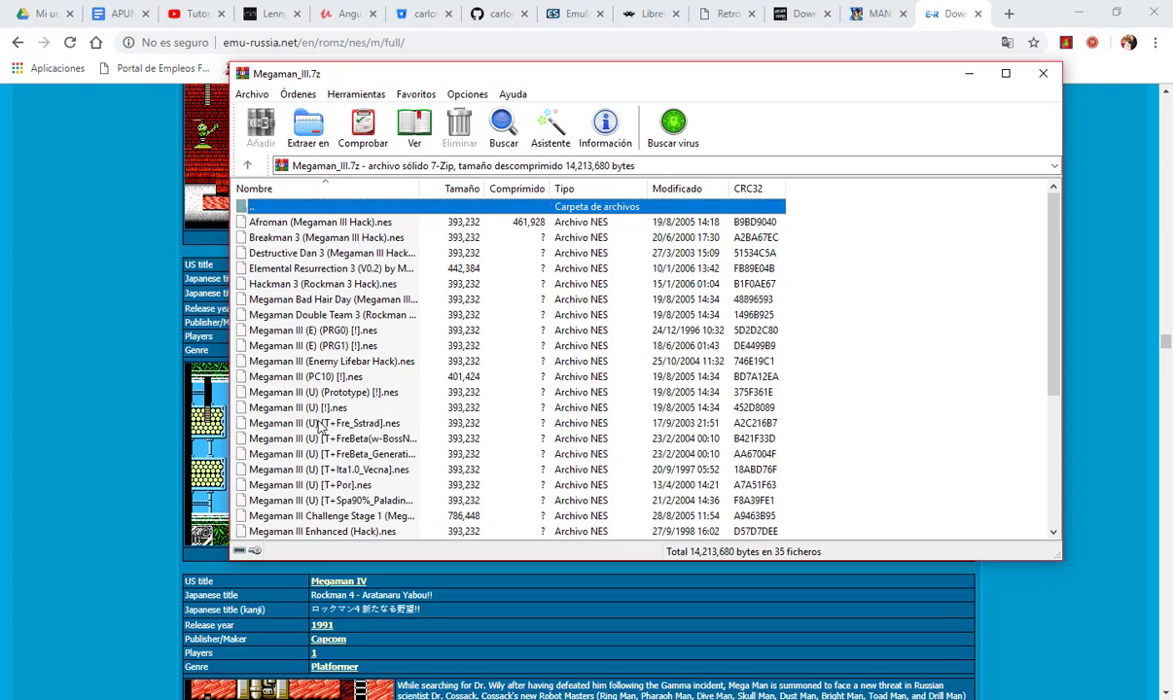
scroll(418, 411, down, 5)
scroll(418, 410, up, 5)
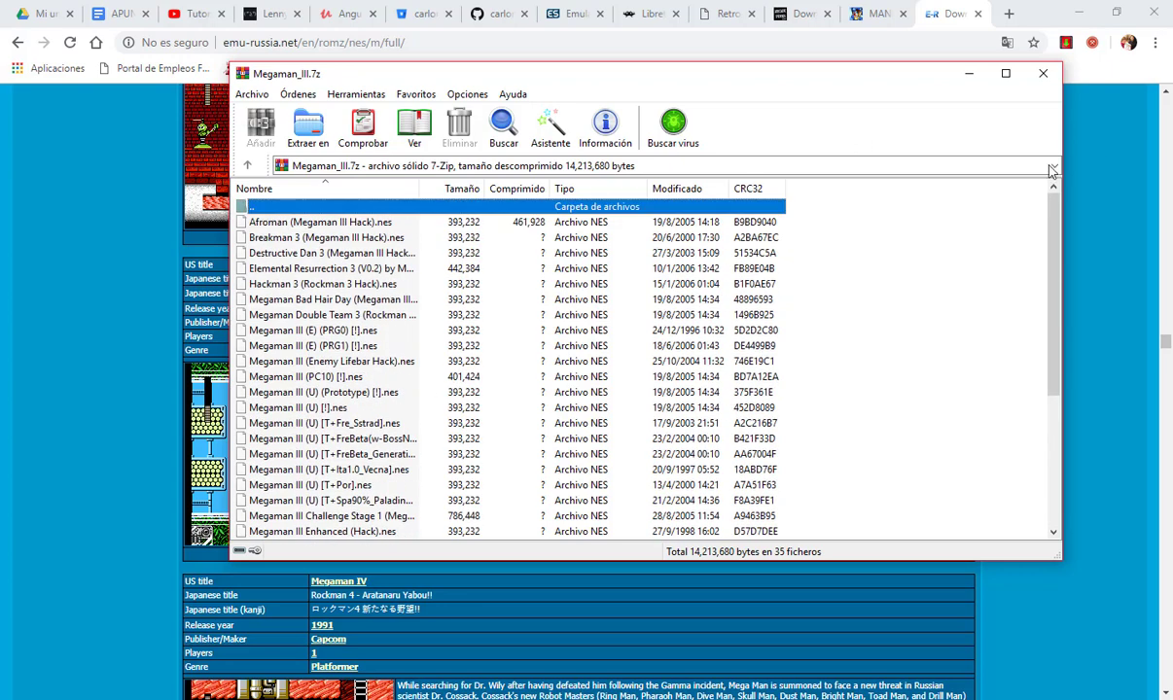
click(1042, 72)
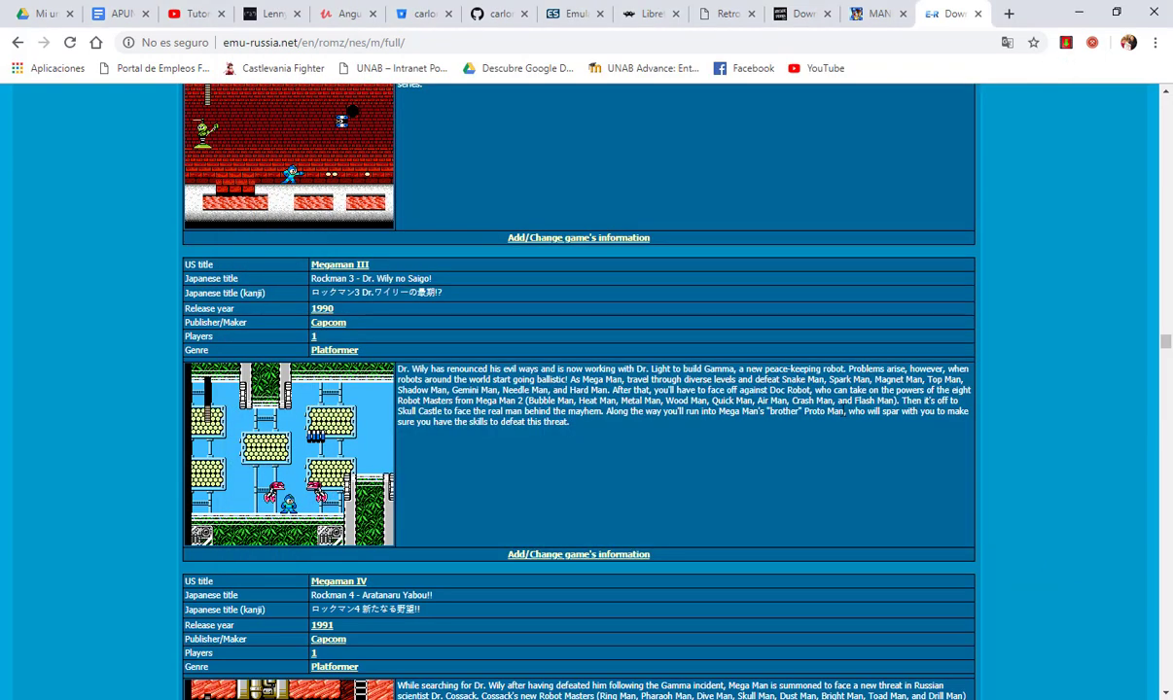
scroll(768, 384, up, 10)
scroll(720, 412, down, 5)
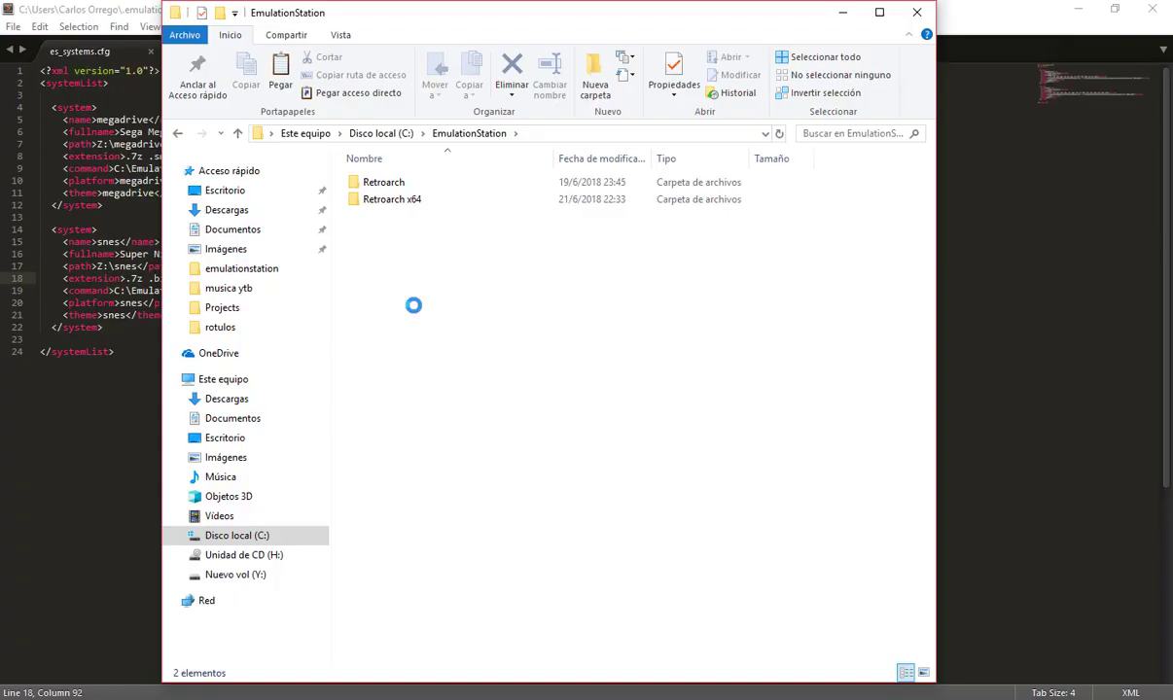
Create a folder named roms inside C:\EmulationStation in File Explorer and open it.
right_click(411, 306)
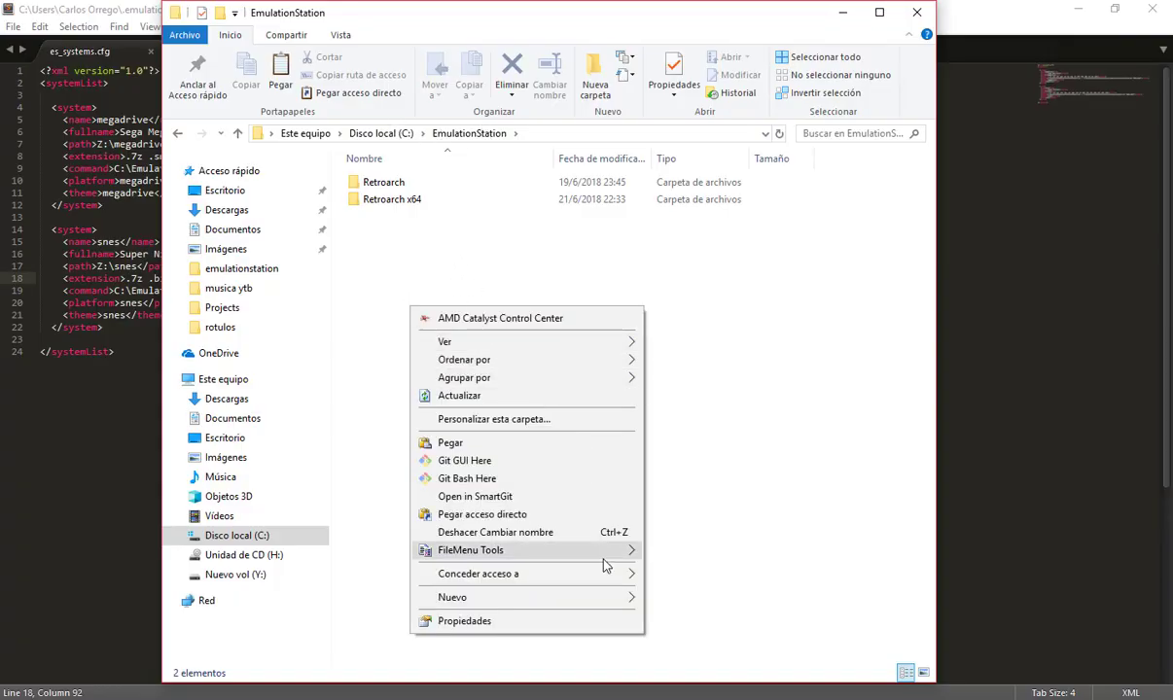
mouse_move(616, 597)
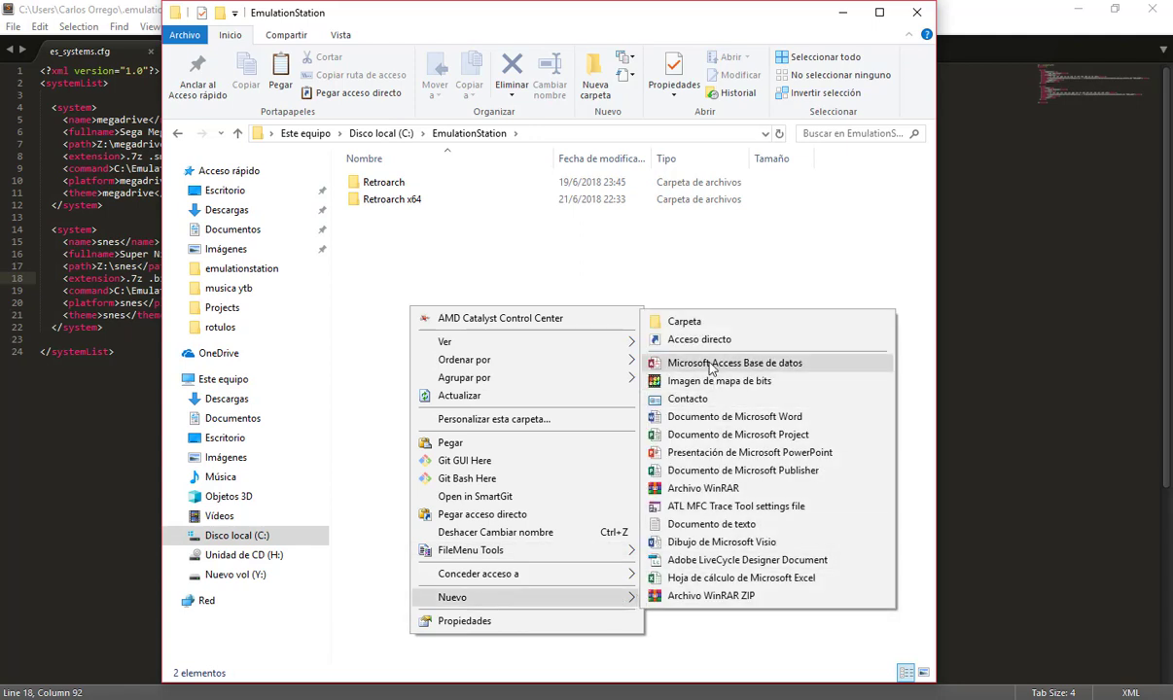
click(729, 319)
text(roms)
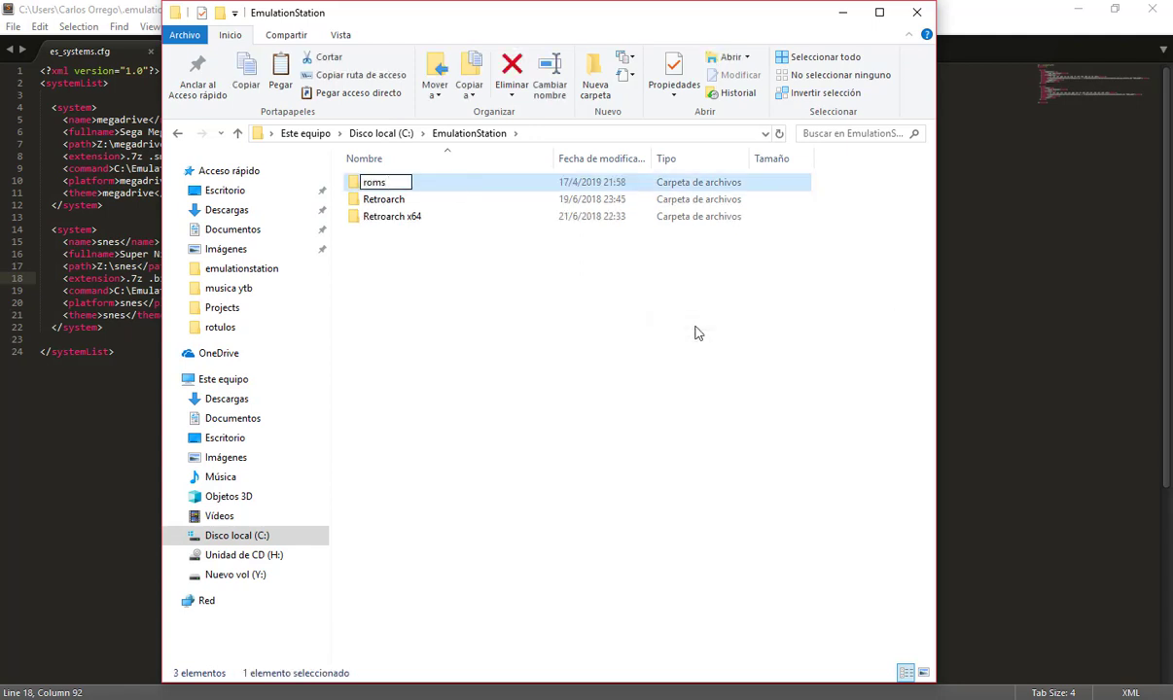
key(Return)
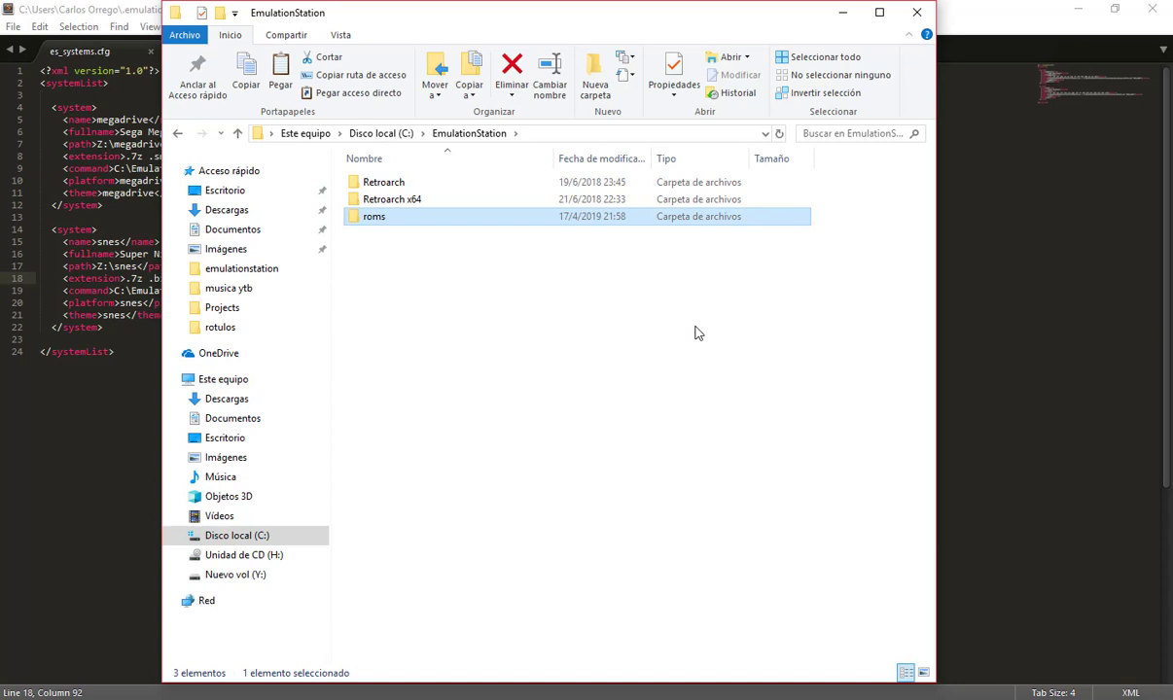
key(Return)
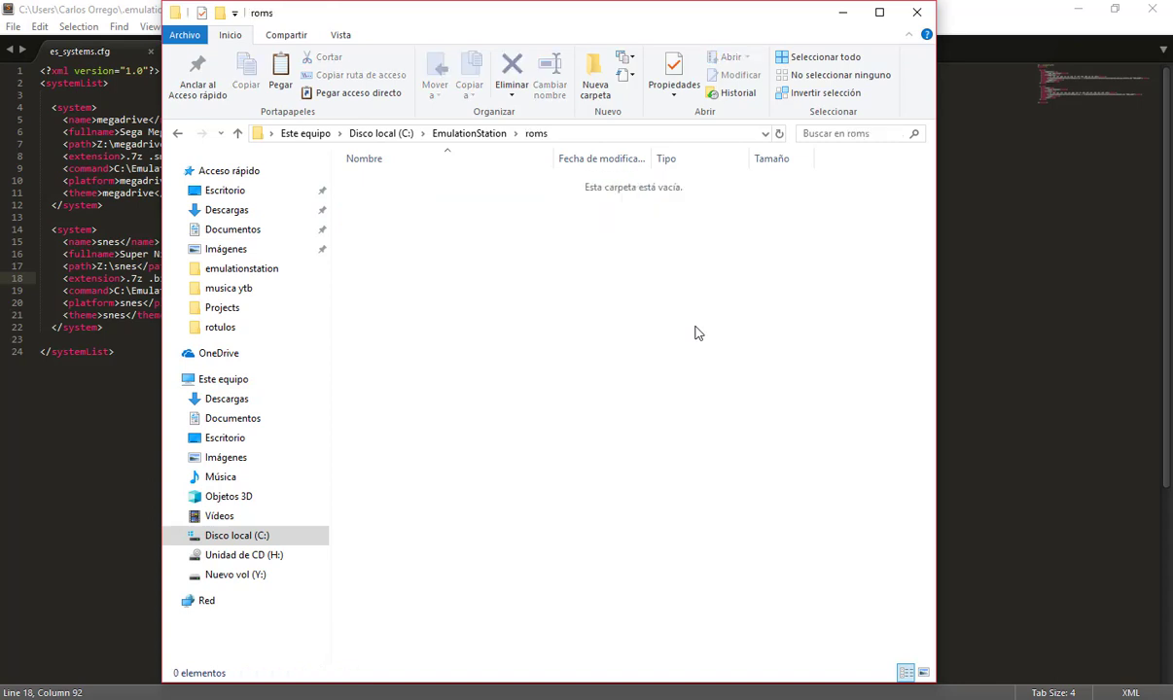
Switch to Chrome, save bios.rar from MEGA into C:\EmulationStation, and return to Mandrileando's Bios Files section.
key(alt+Tab)
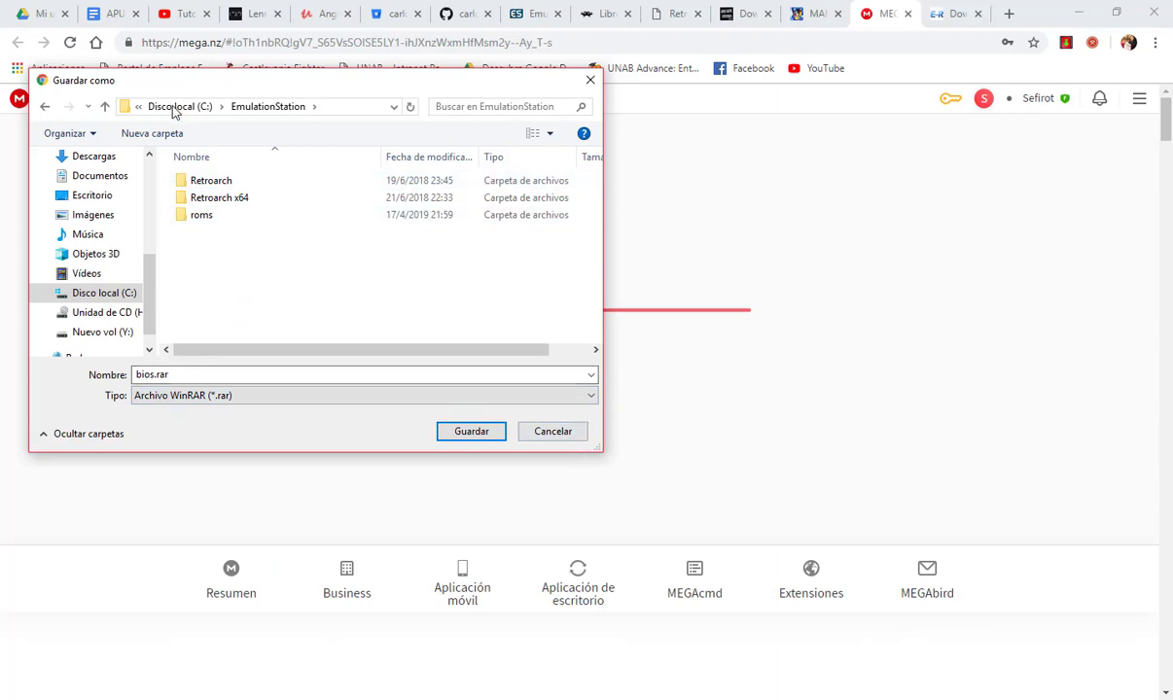
click(466, 436)
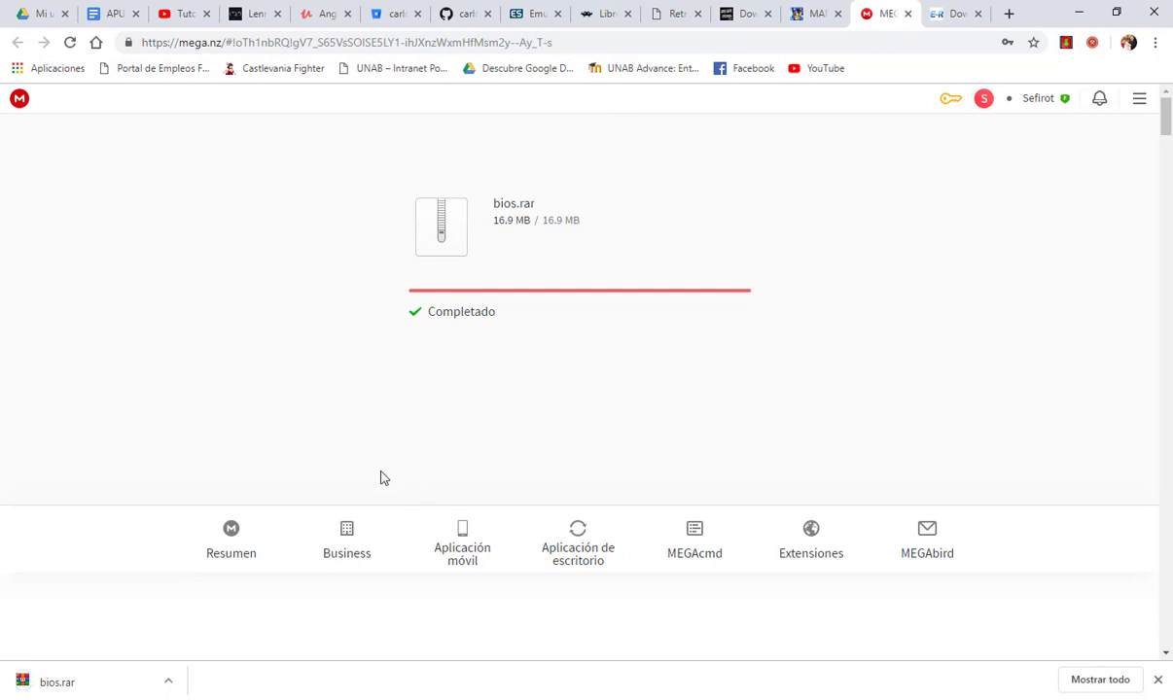
click(813, 13)
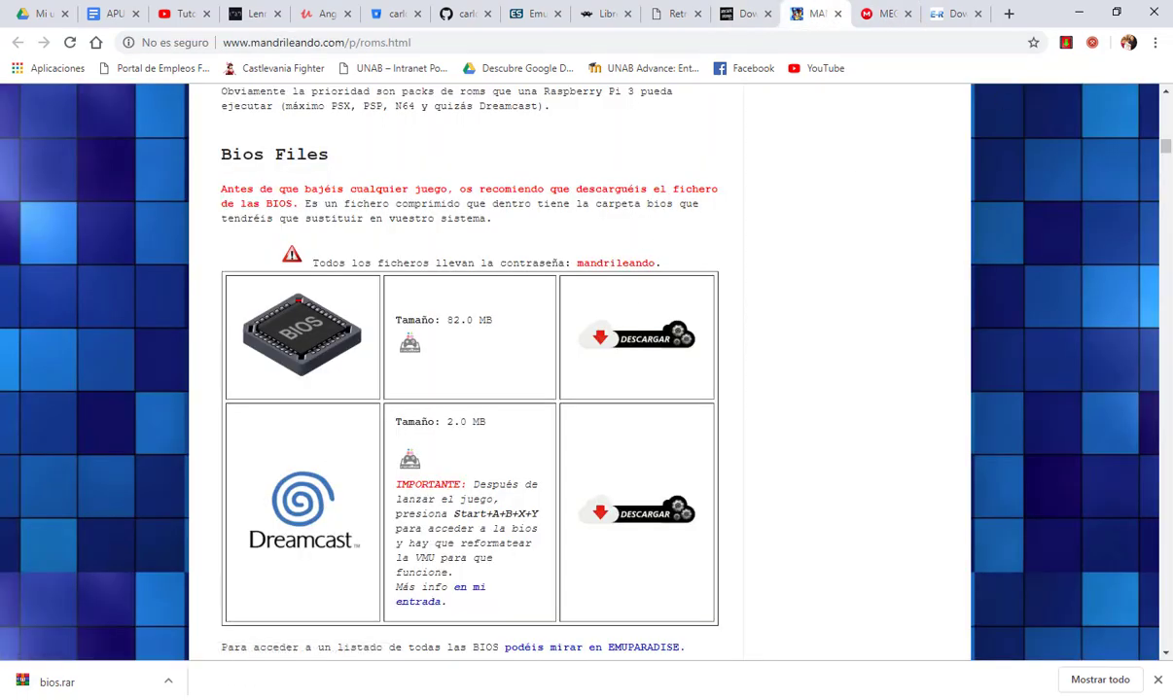
Switch to File Explorer, check the contents of the EmulationStation and roms folders, and open the NINTENDO SNES folder.
mouse_move(432, 635)
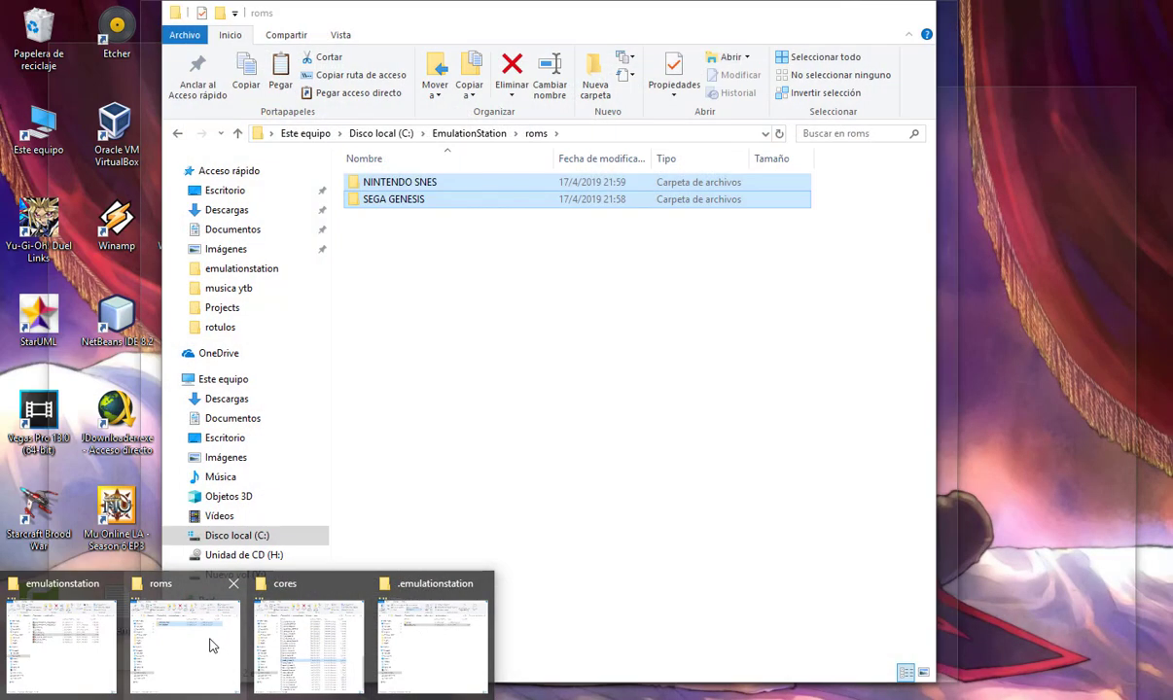
click(211, 645)
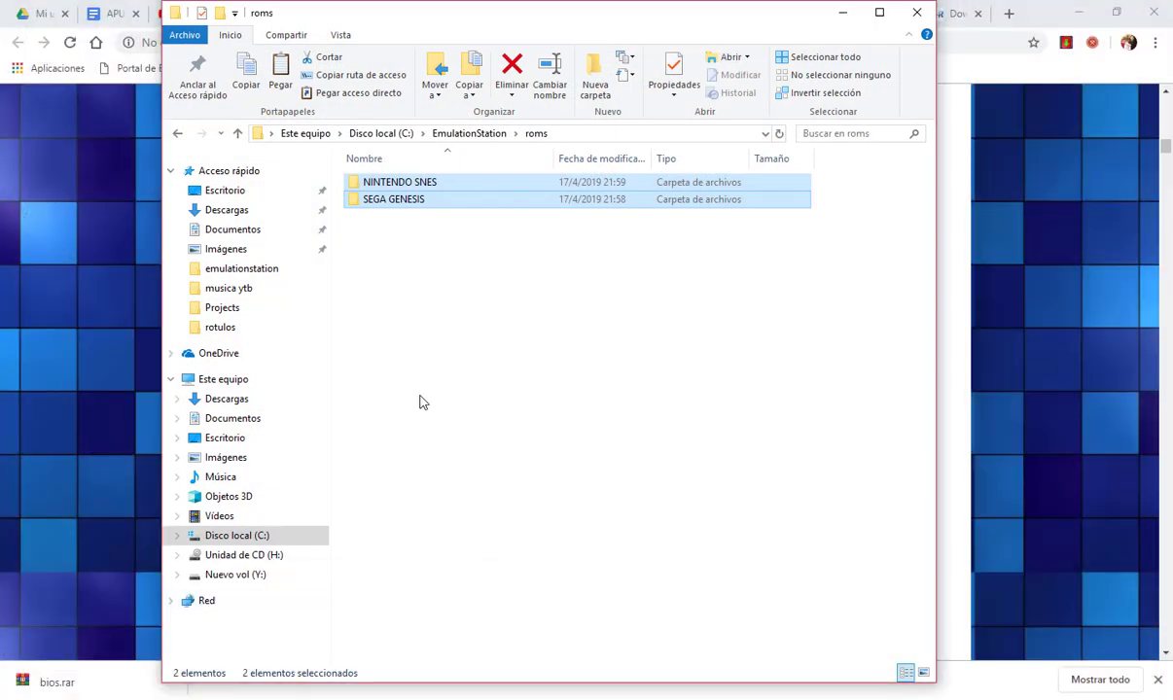
click(422, 402)
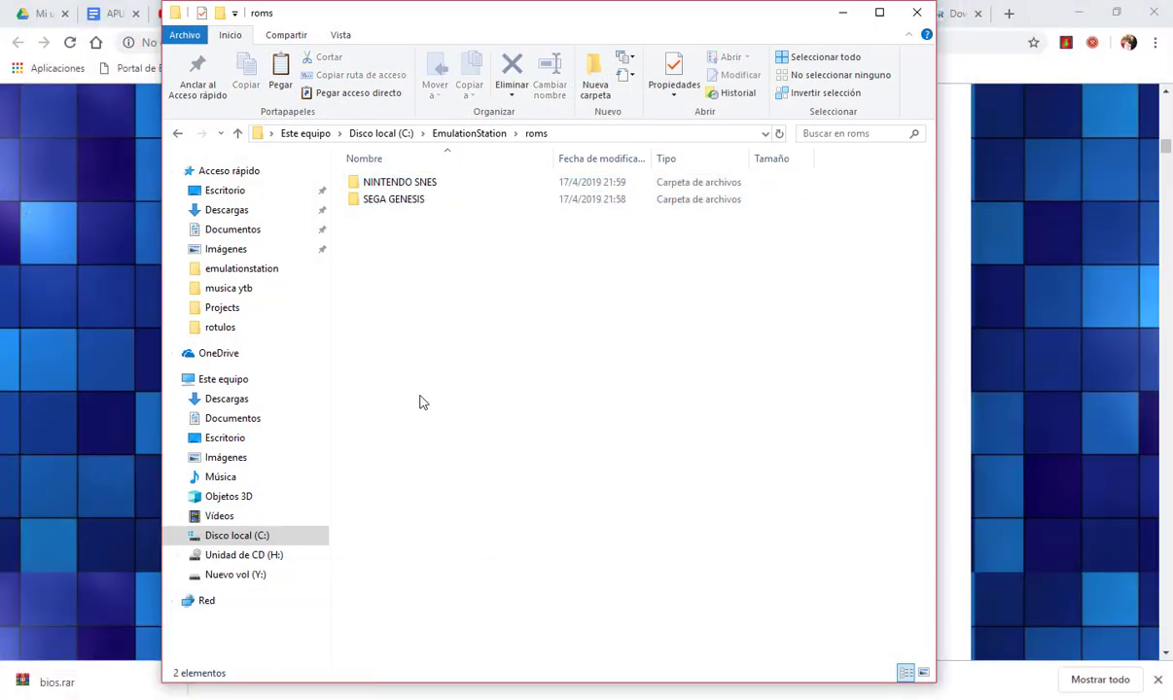
click(452, 135)
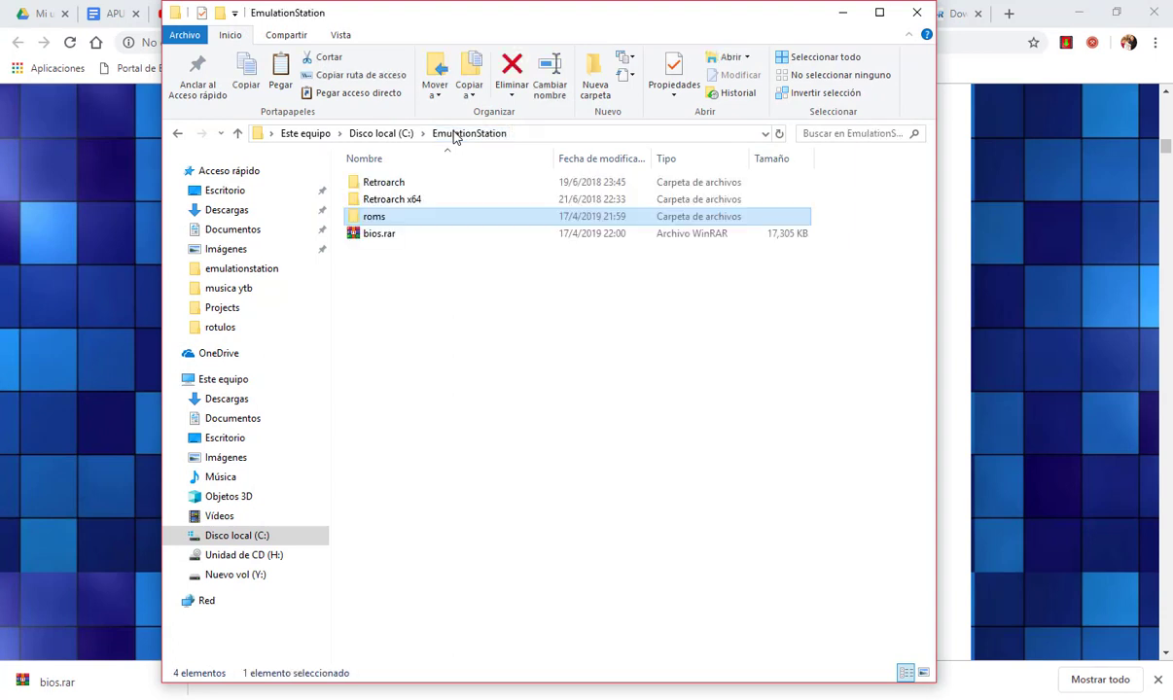
double_click(373, 217)
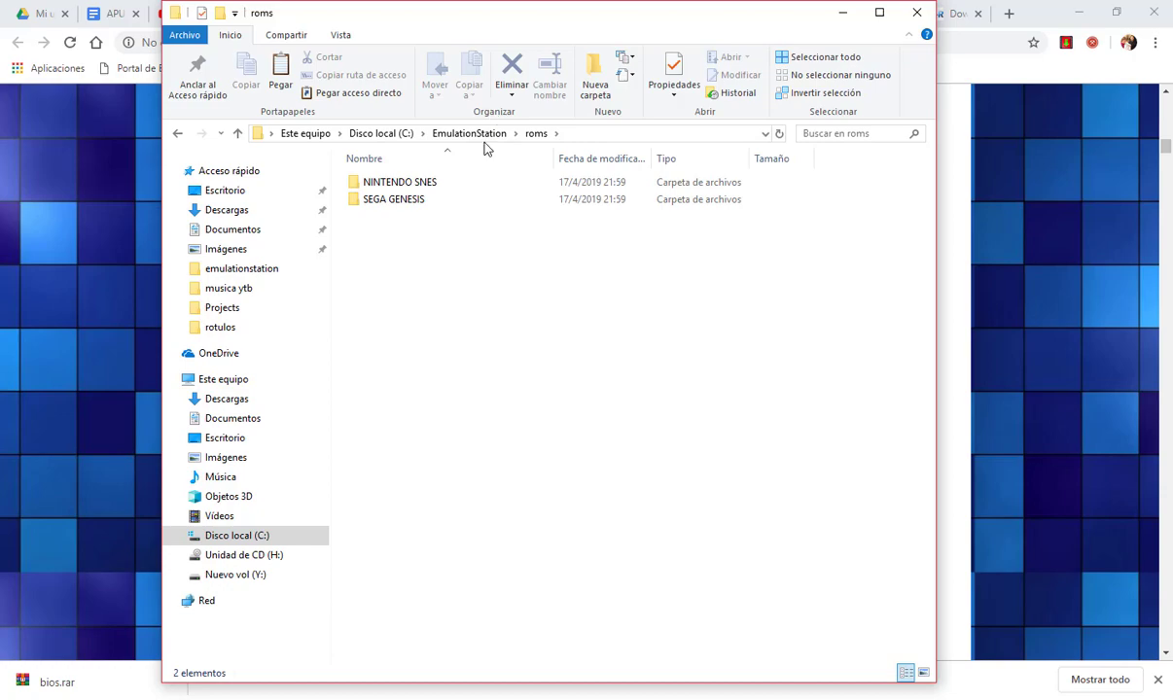
double_click(418, 185)
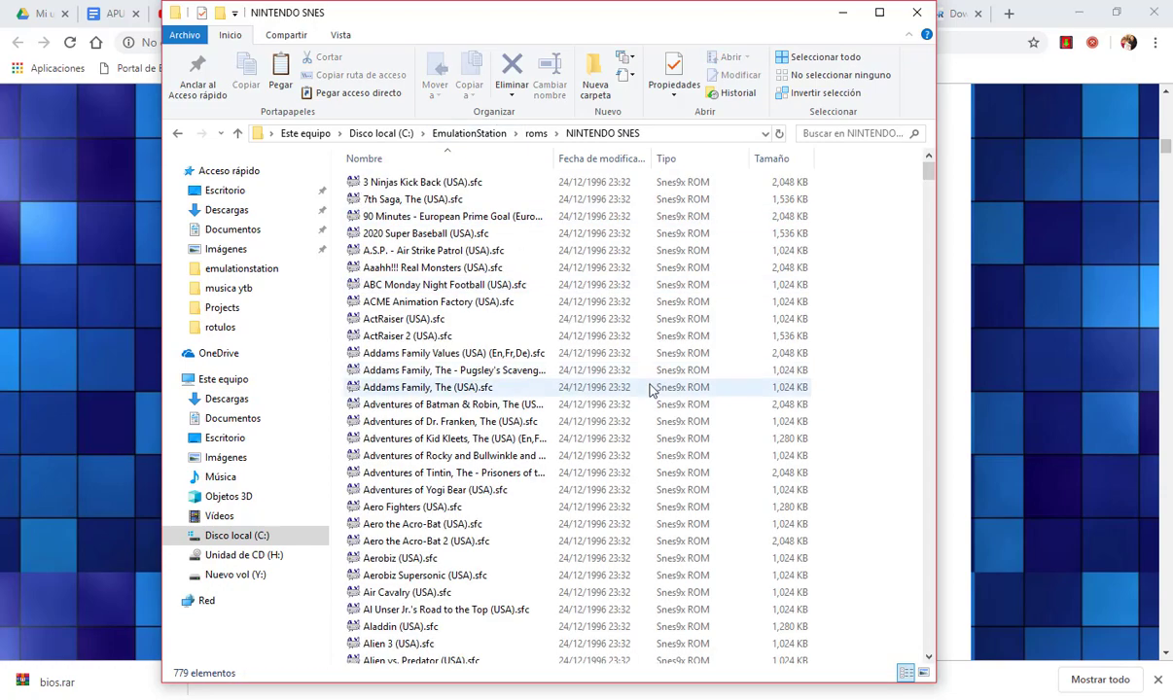
Look through the ROMs in the NINTENDO SNES and SEGA GENESIS folders, and return to the EmulationStation folder.
scroll(649, 388, down, 10)
scroll(650, 388, down, 20)
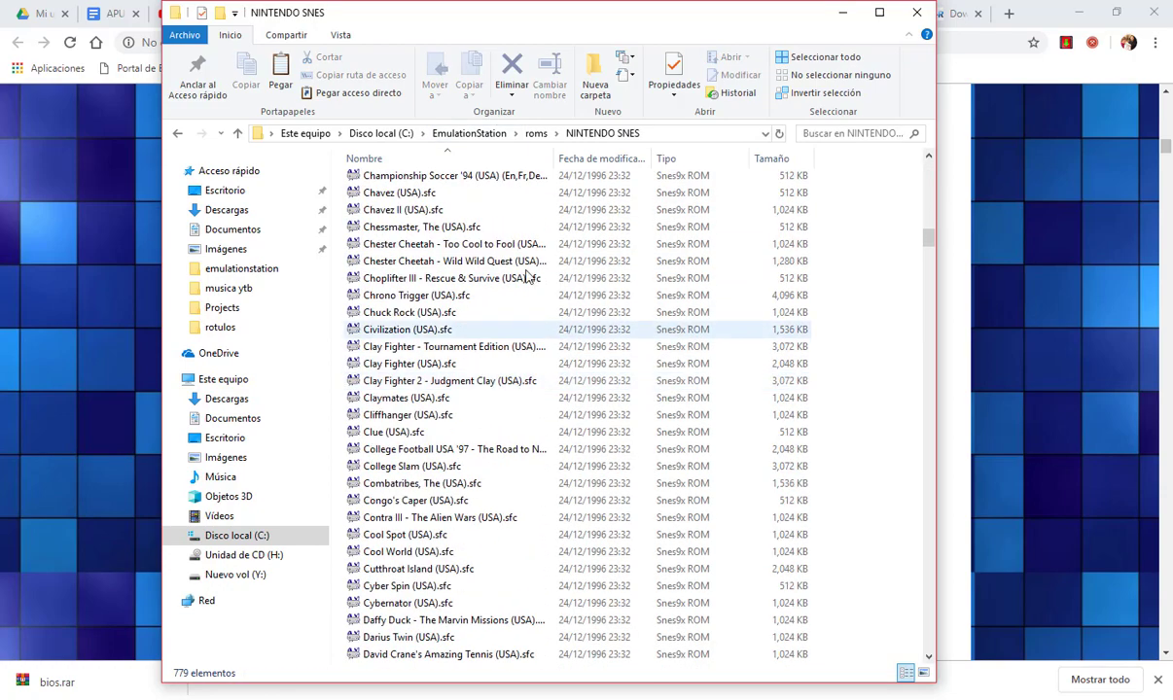
click(536, 133)
double_click(429, 199)
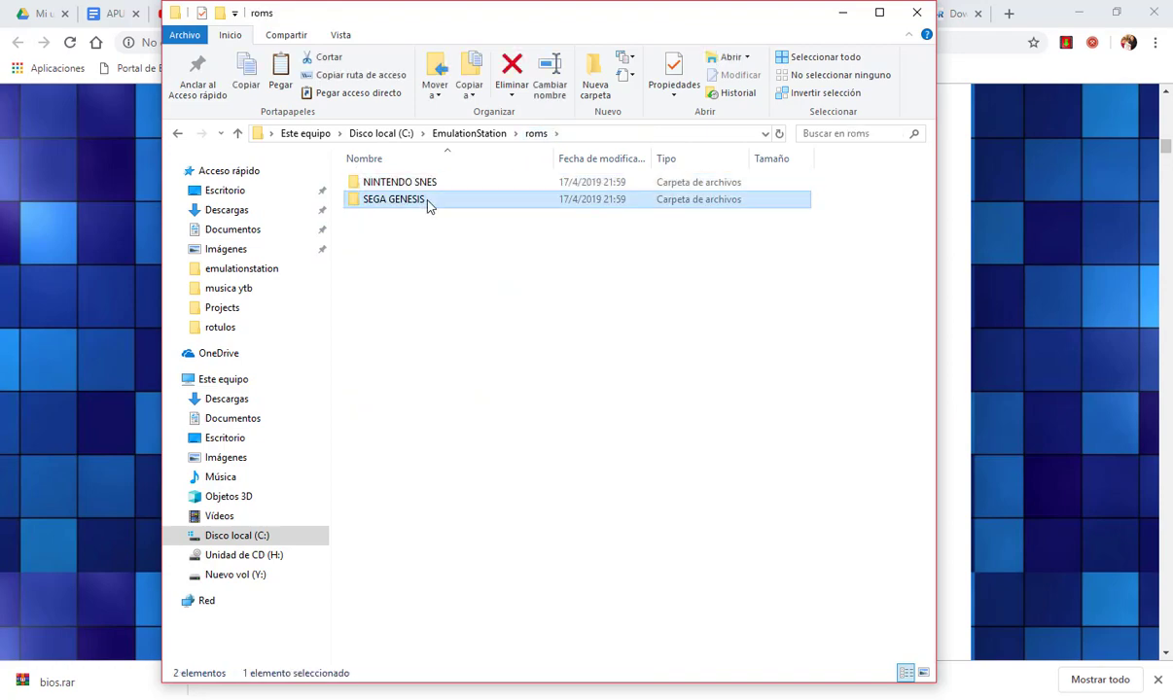
scroll(501, 291, down, 20)
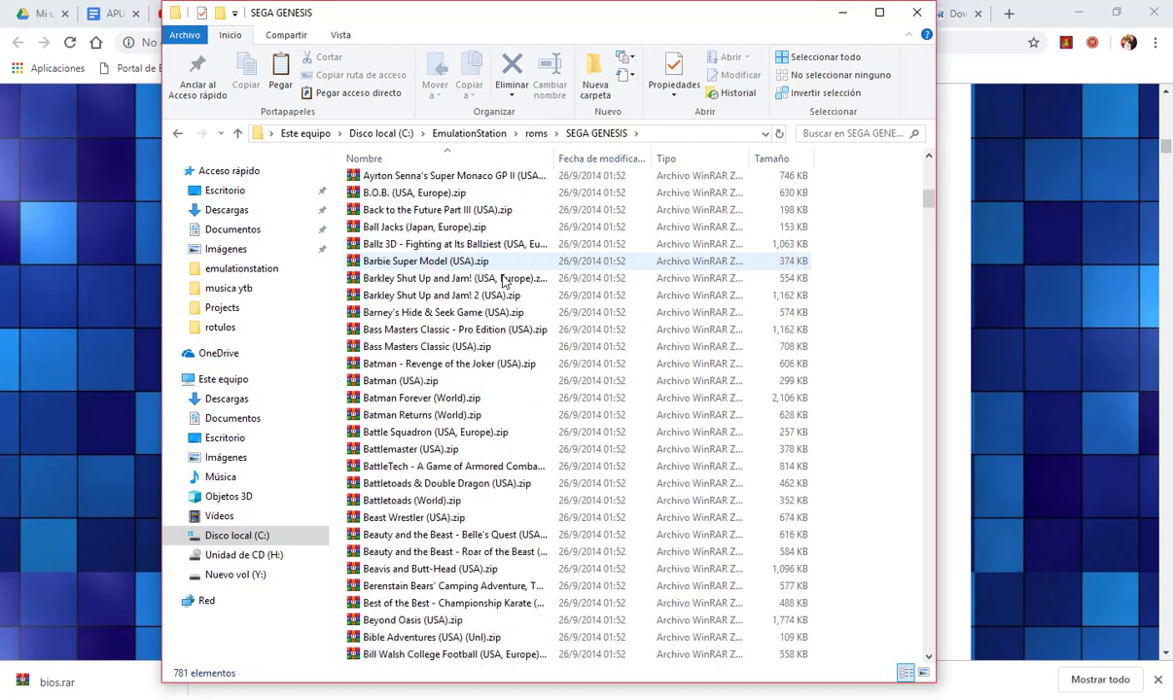
scroll(515, 360, up, 20)
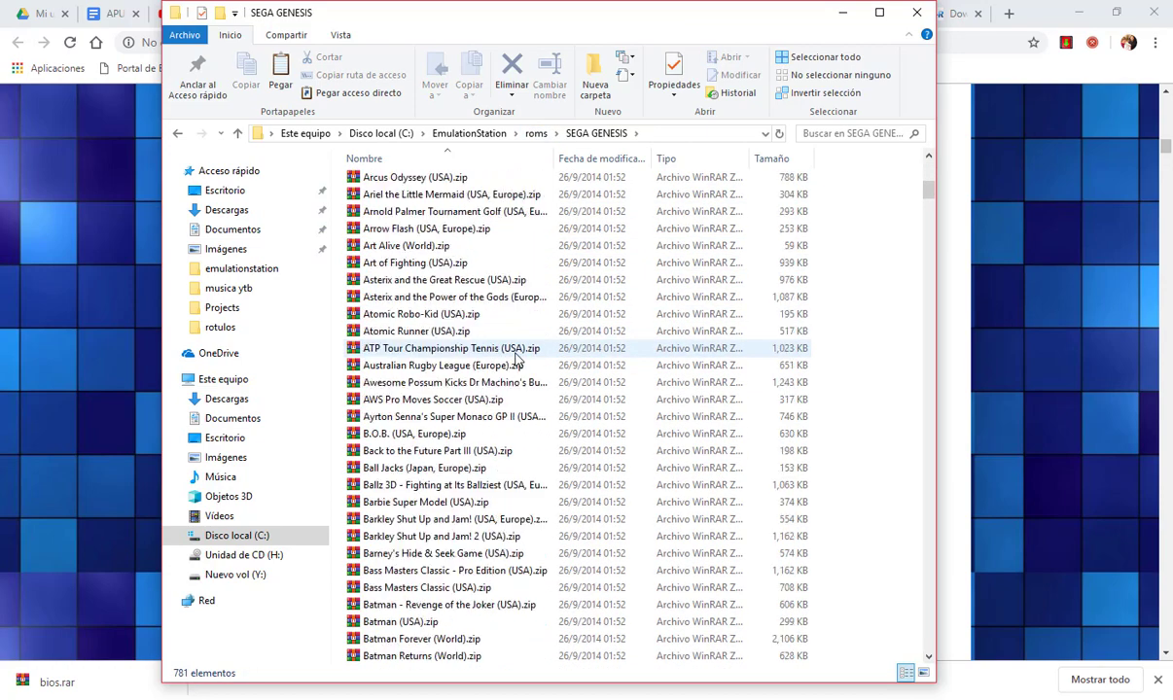
click(536, 133)
click(445, 133)
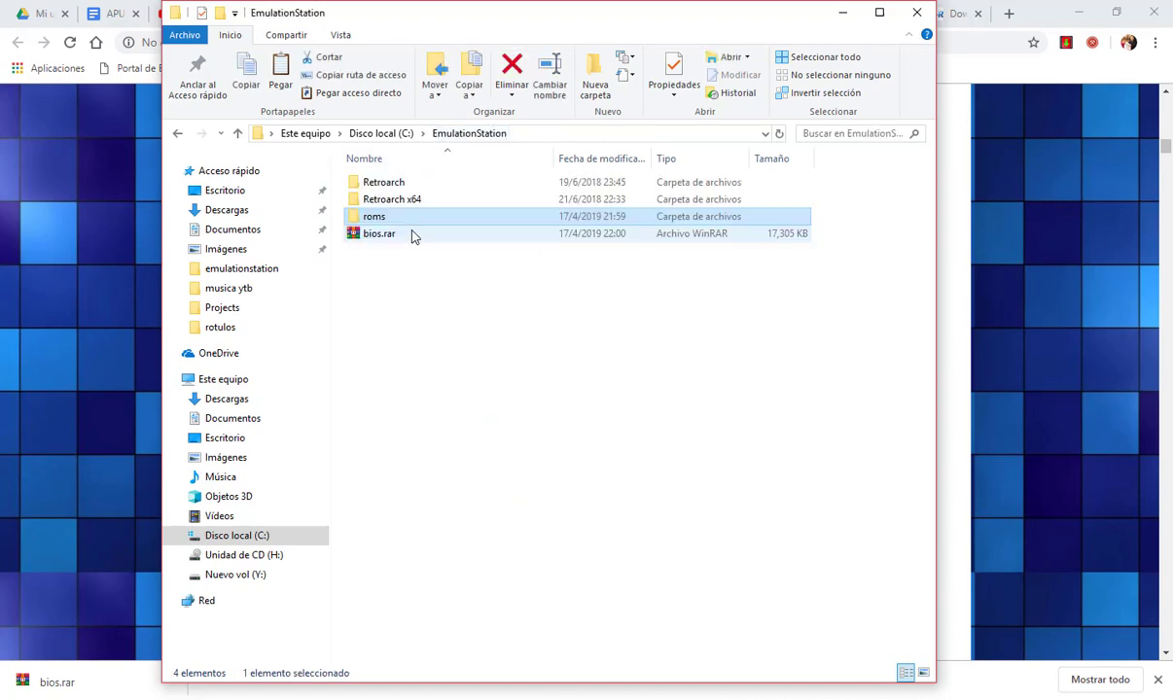
Extract the bios folder from bios.rar into C:\EmulationStation, entering the archive password copied from Mandrileando's Bios Files section in Chrome.
click(381, 234)
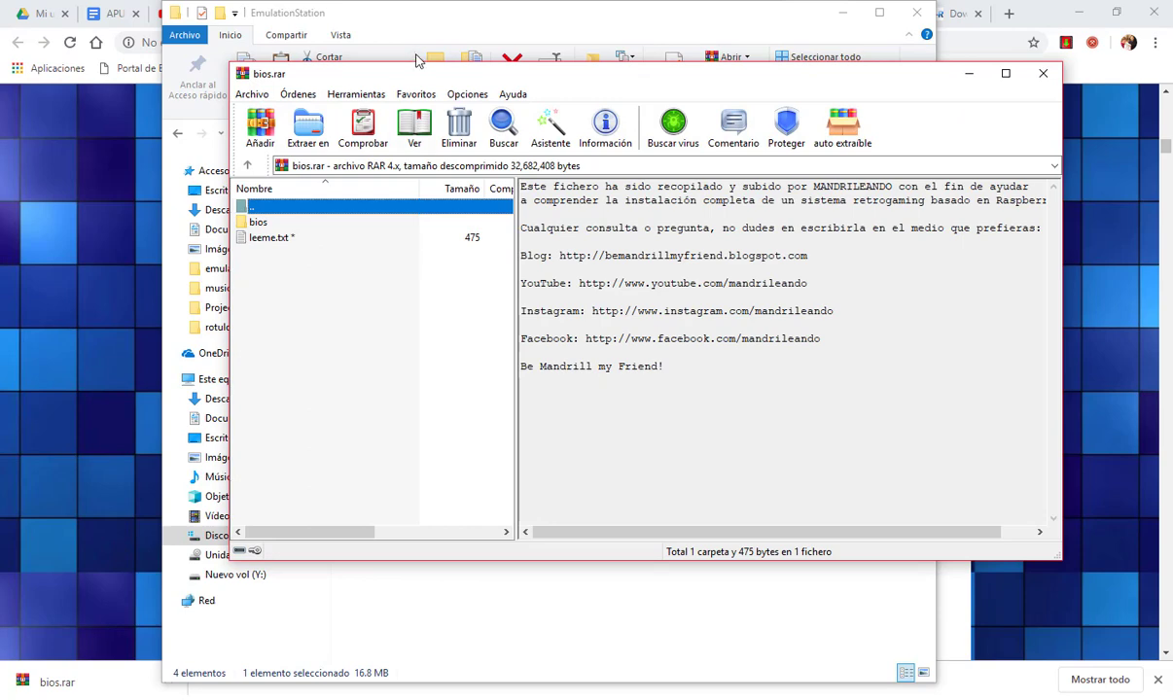
drag(428, 78, 798, 105)
drag(629, 249, 437, 323)
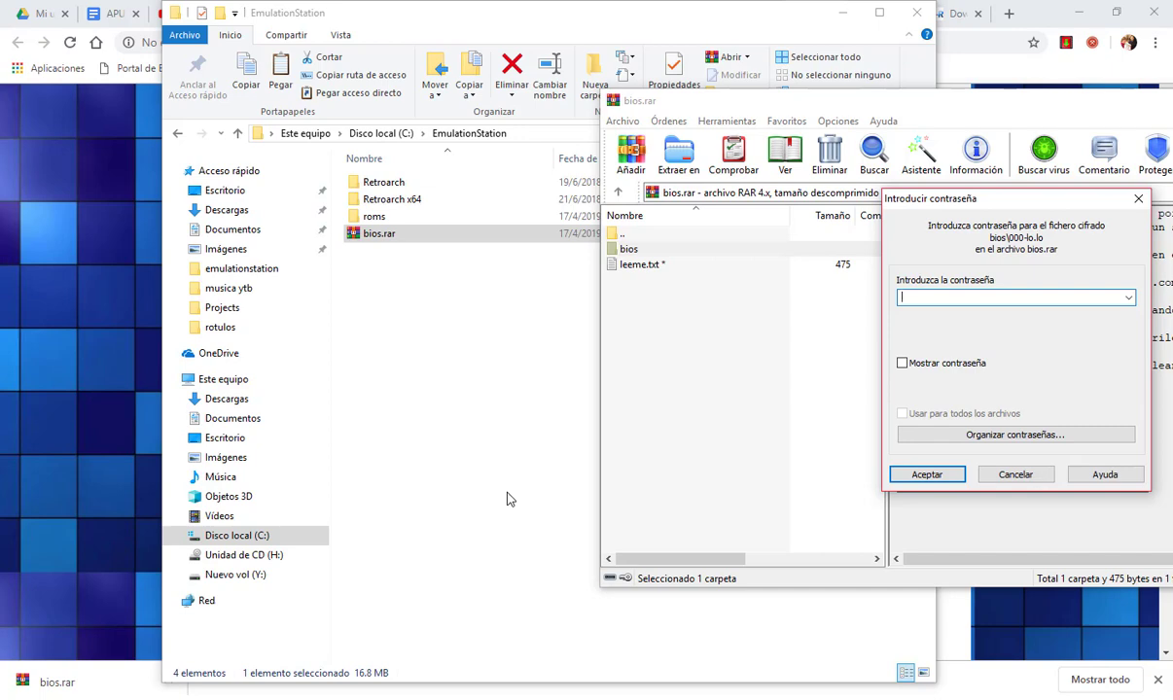
key(alt+Tab)
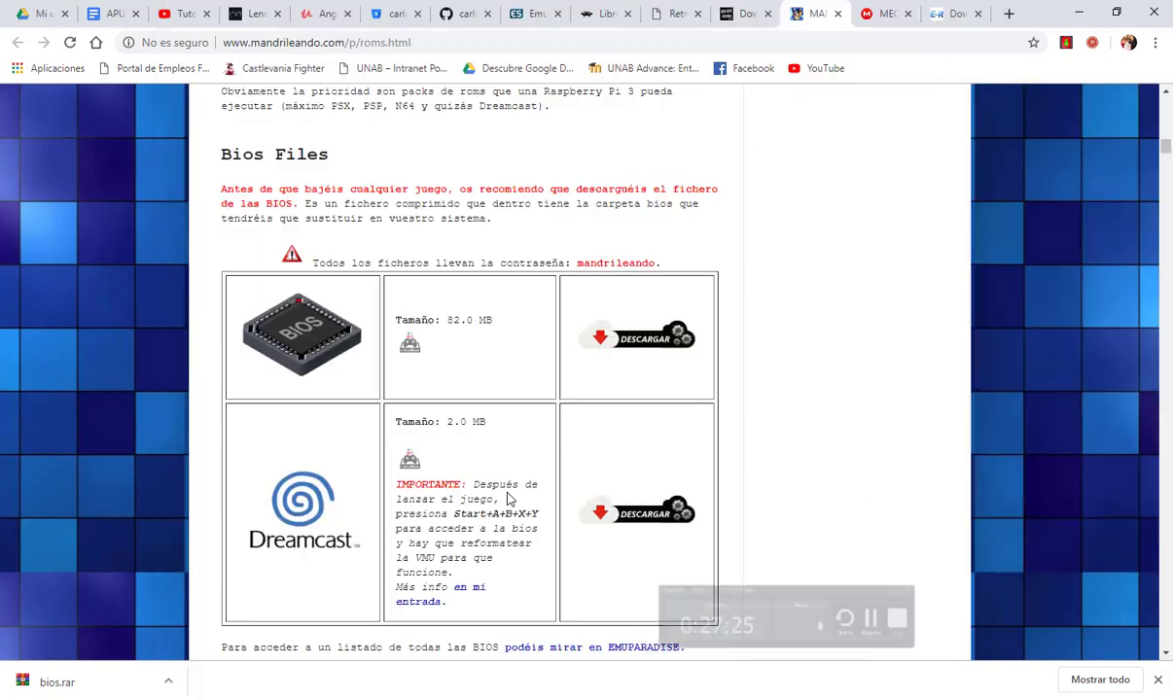
double_click(609, 263)
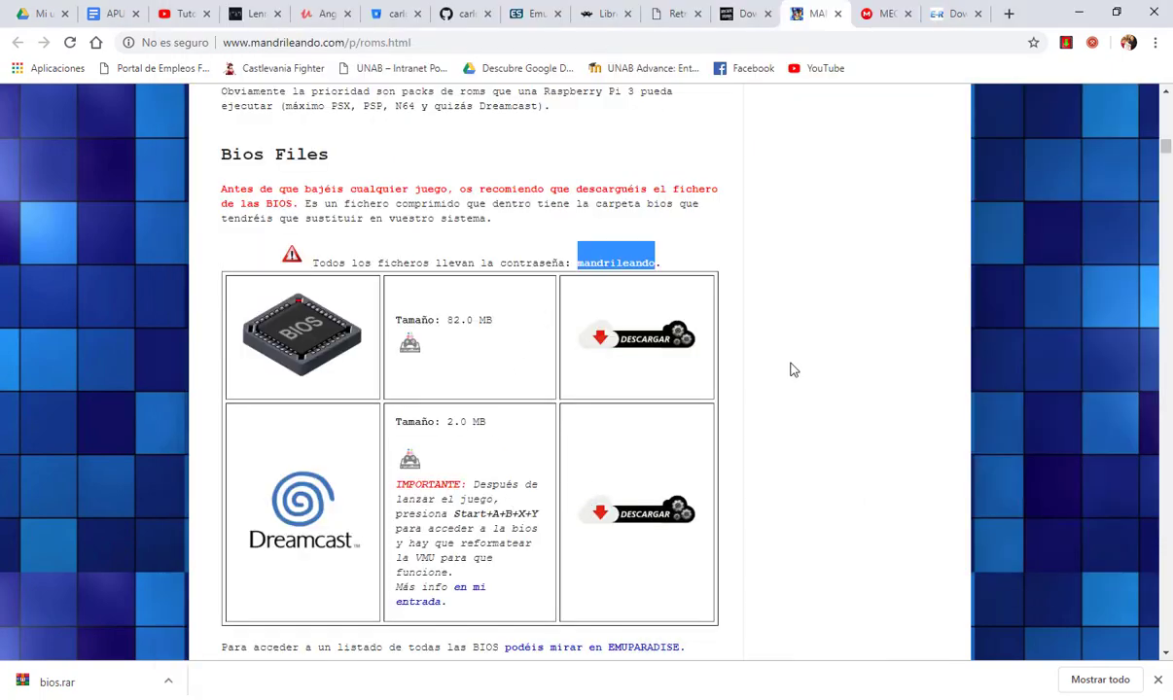
key(alt+Tab)
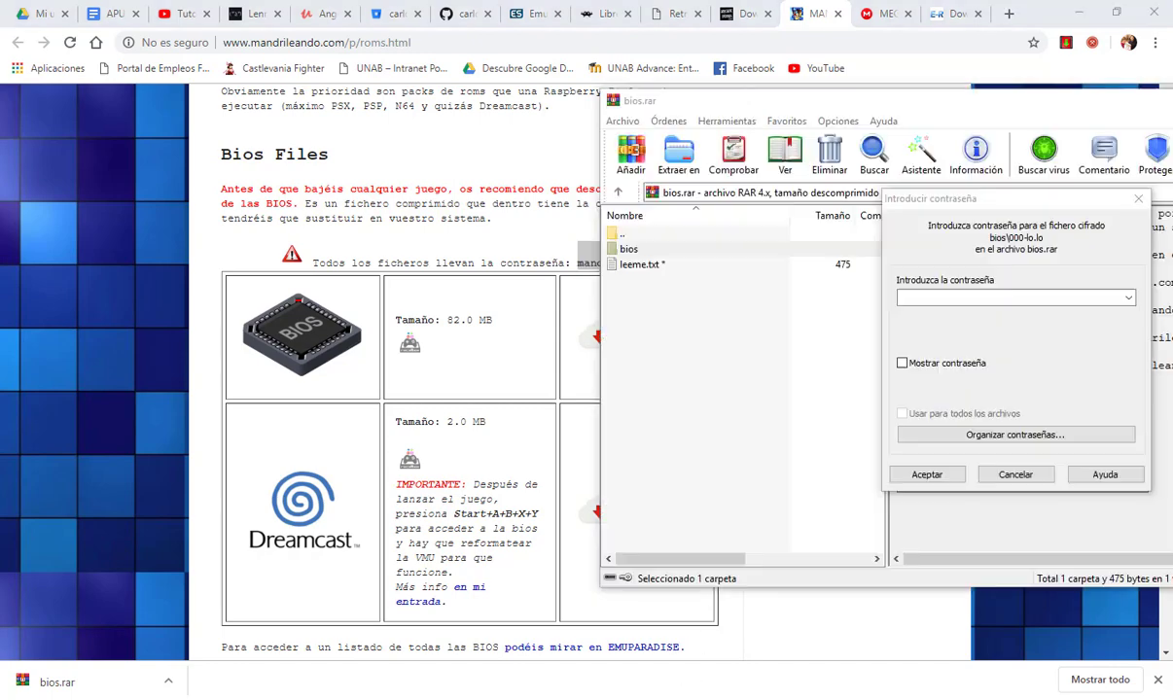
key(ctrl+v)
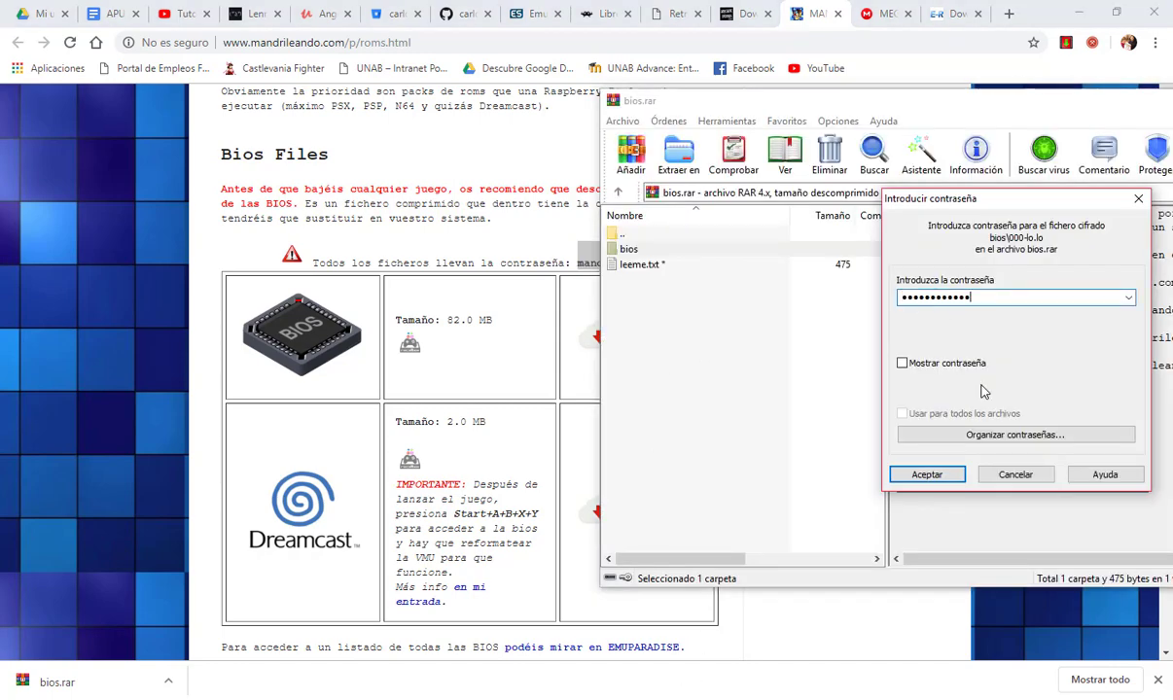
click(905, 475)
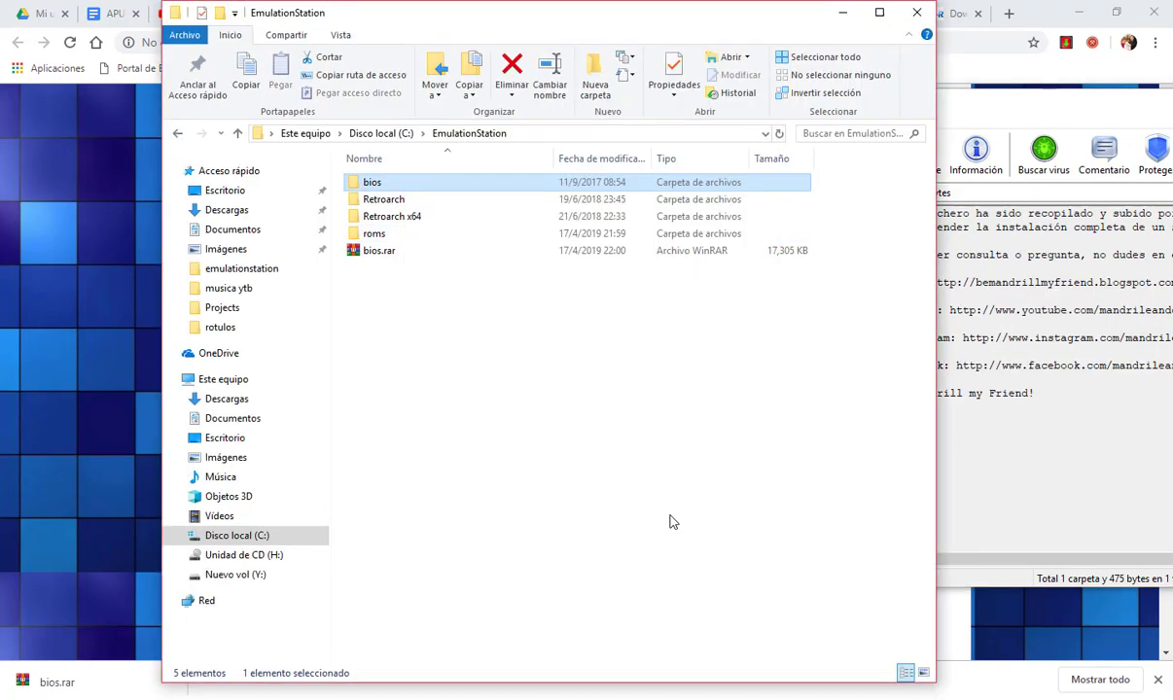
Delete bios.rar from C:\EmulationStation and close its WinRAR window.
click(385, 251)
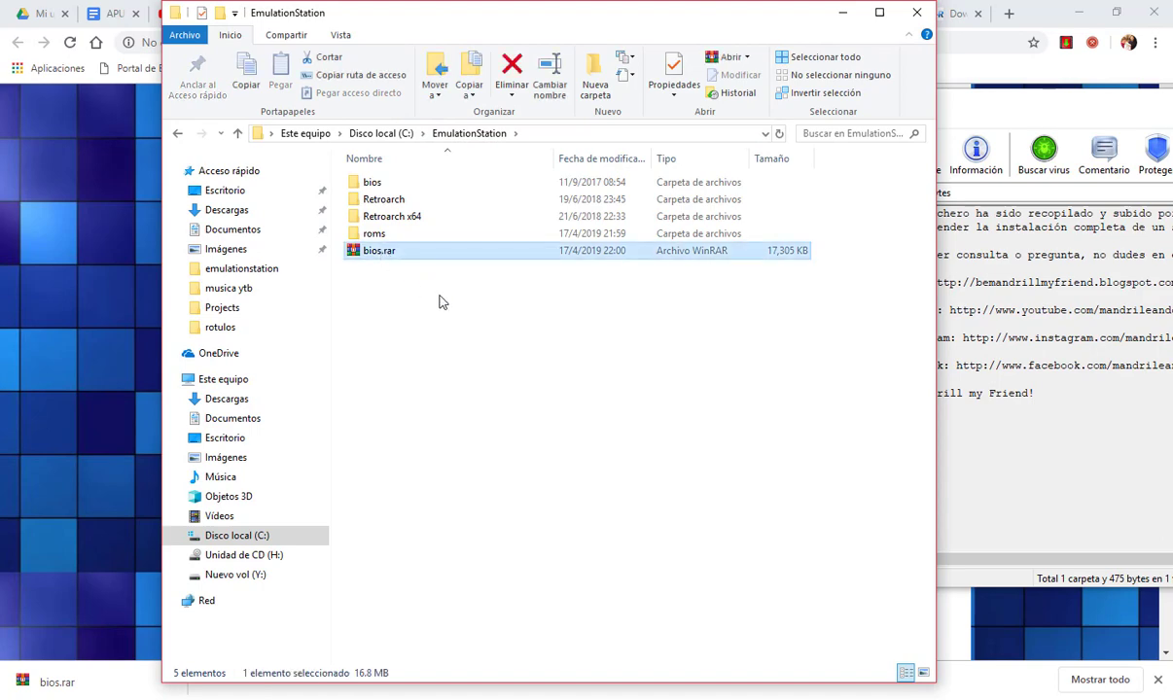
key(Delete)
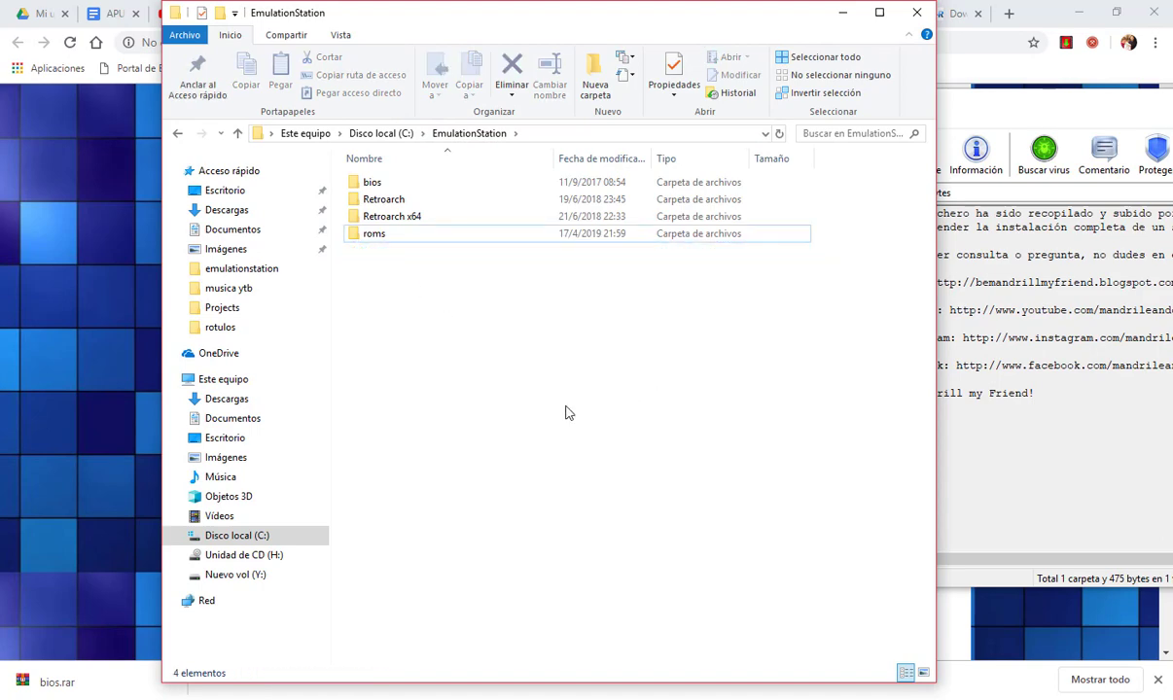
click(1070, 216)
drag(1095, 113, 838, 116)
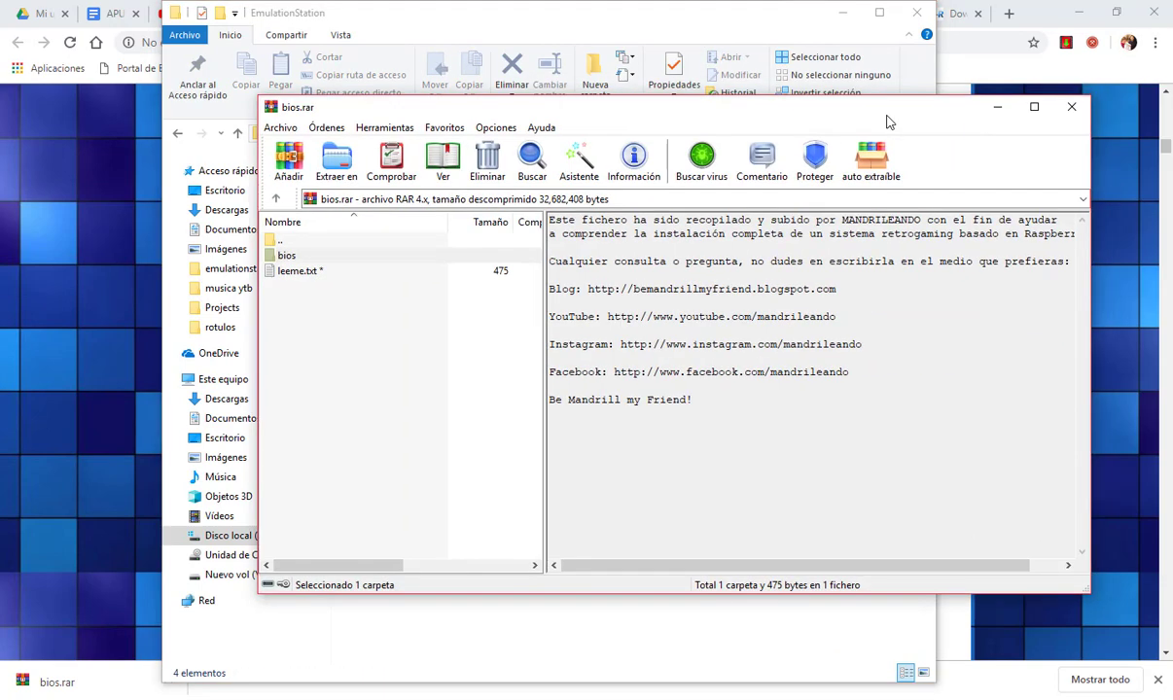
click(1070, 105)
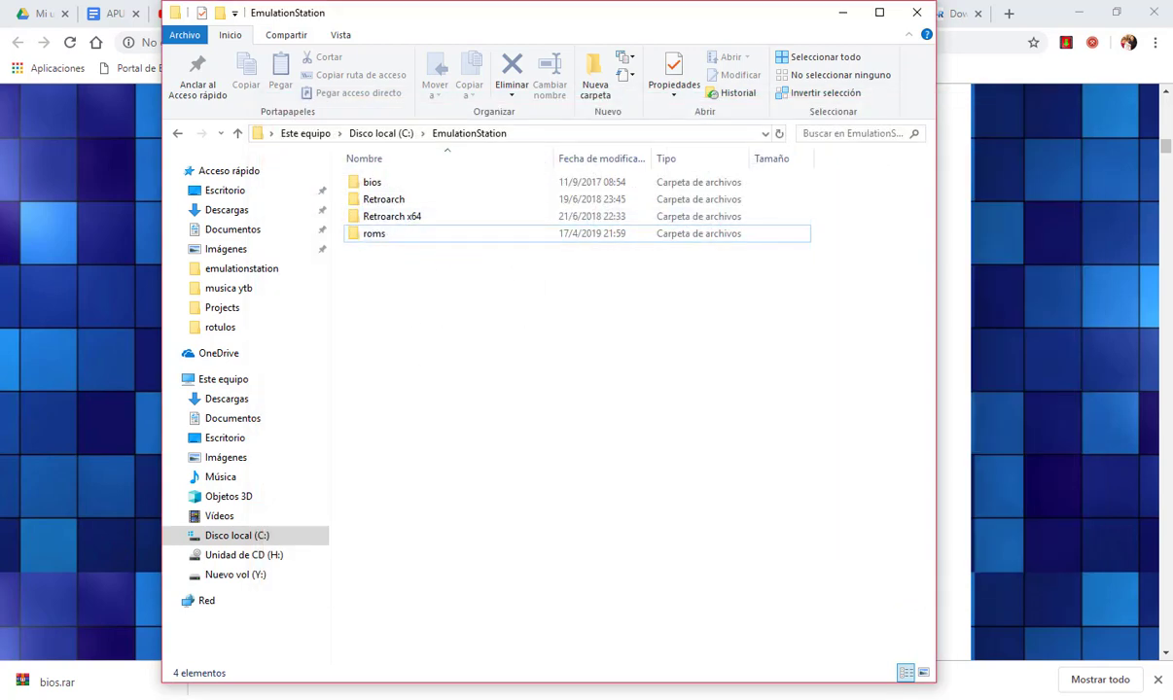
Switch to RetroArch and back out of the core updater and online updater to the main menu.
click(615, 632)
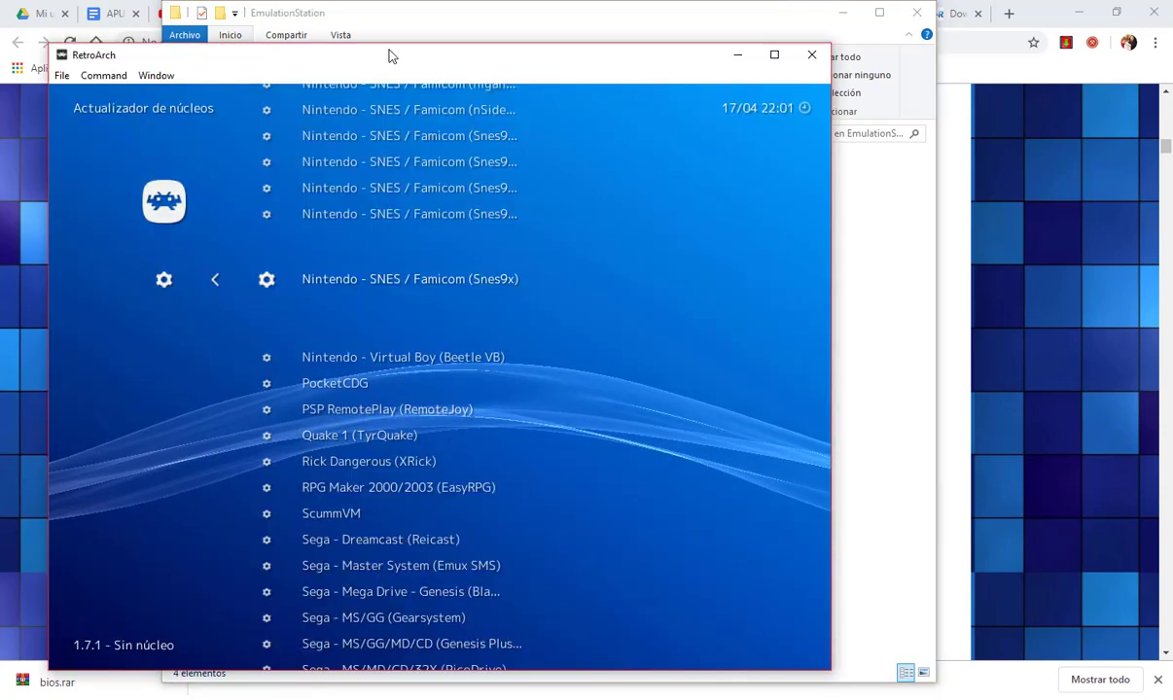
drag(389, 56, 547, 39)
key(Up)
key(Up)
key(Up)
key(Up)
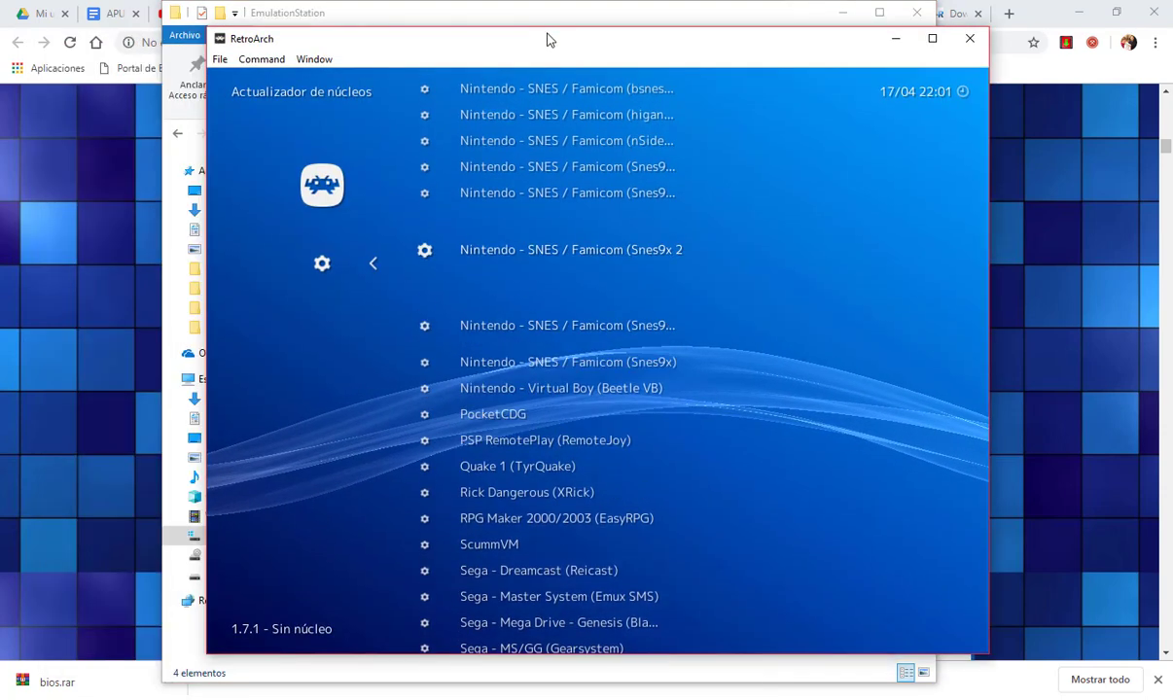
key(Up)
key(Up)
key(Up)
key(Up)
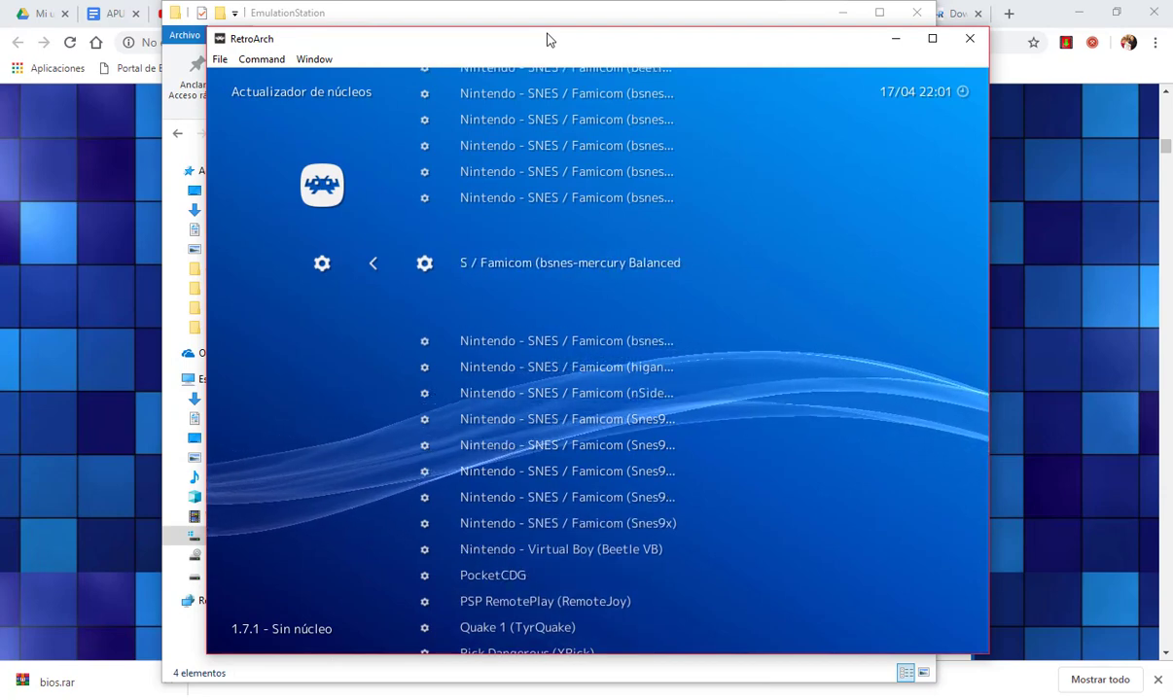
key(BackSpace)
key(Down)
key(Up)
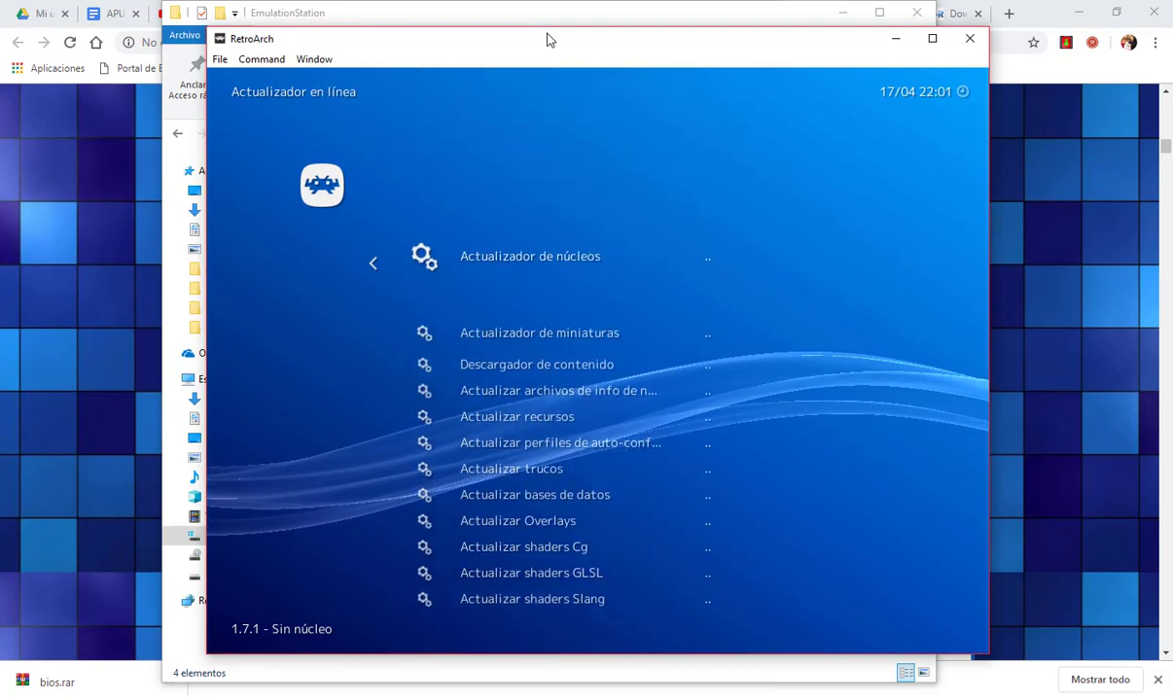
key(Up)
key(Up)
key(Up)
key(Up)
key(Up)
key(Up)
key(Up)
key(Up)
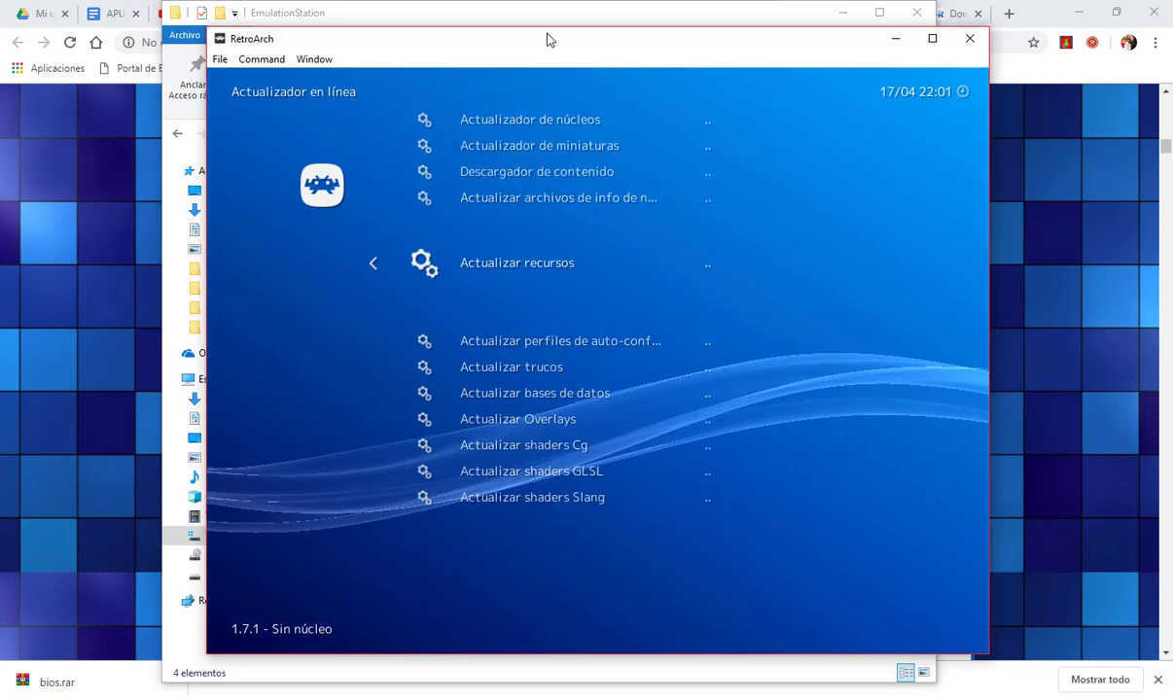
key(BackSpace)
key(Up)
key(Up)
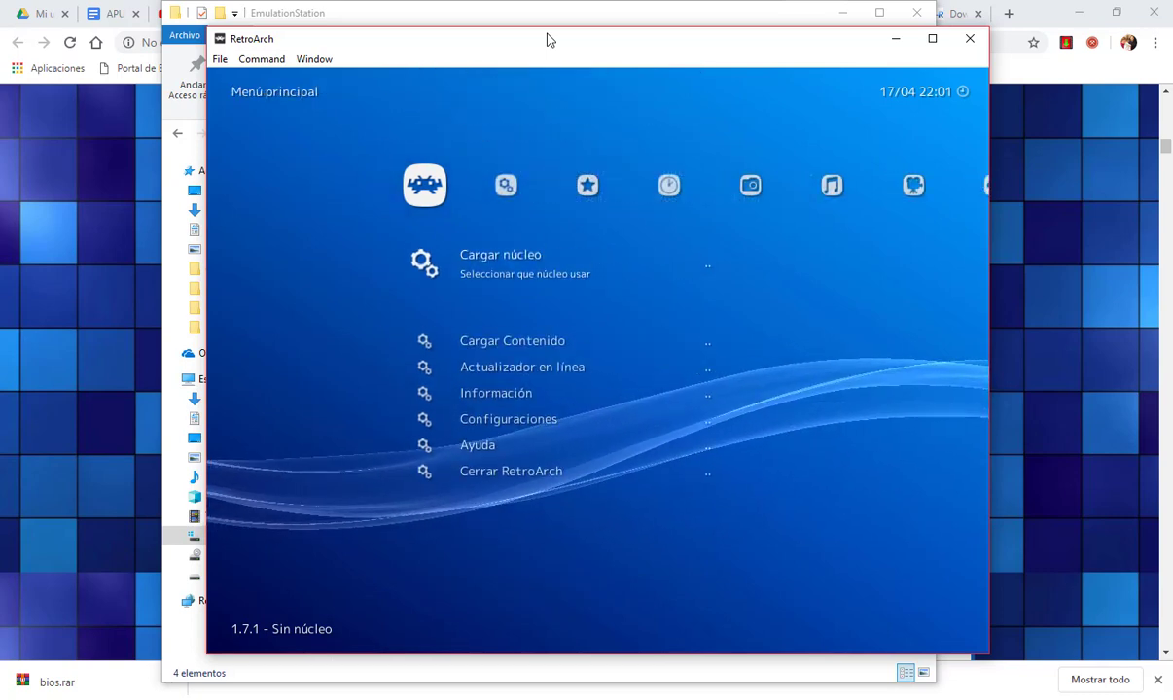
Open the Carpetas settings within RetroArch's Ajustes.
key(Right)
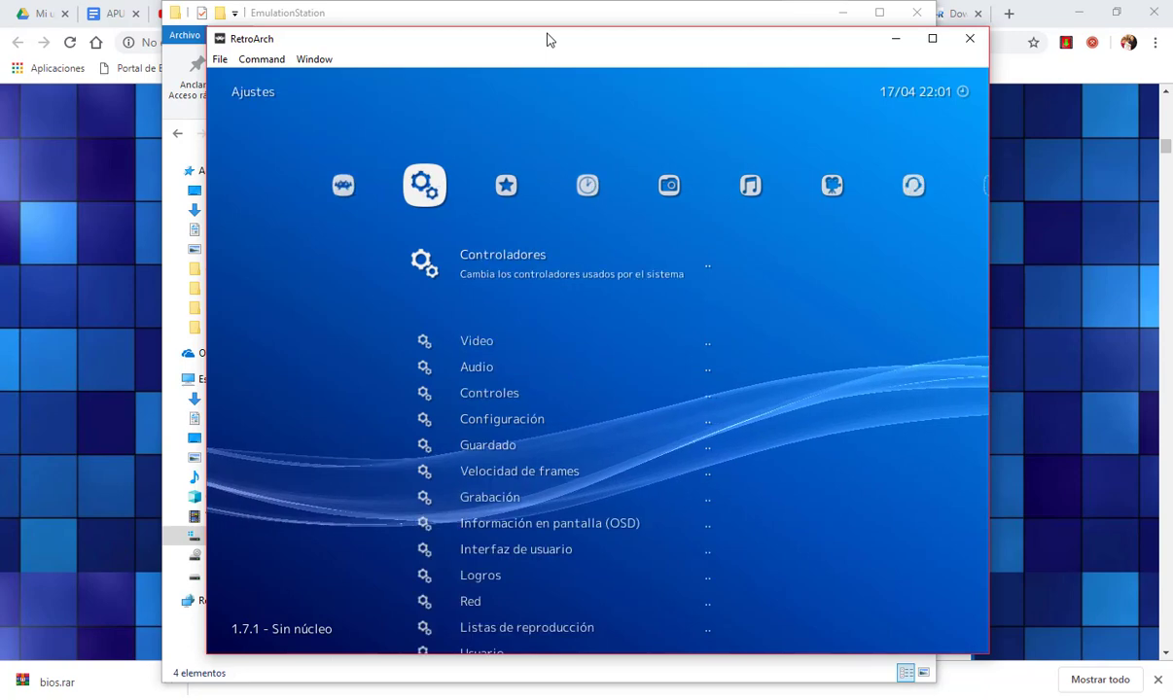
key(Down)
key(Down)
key(Down)
key(Down)
key(Down)
key(Down)
key(Down)
key(Down)
key(Down)
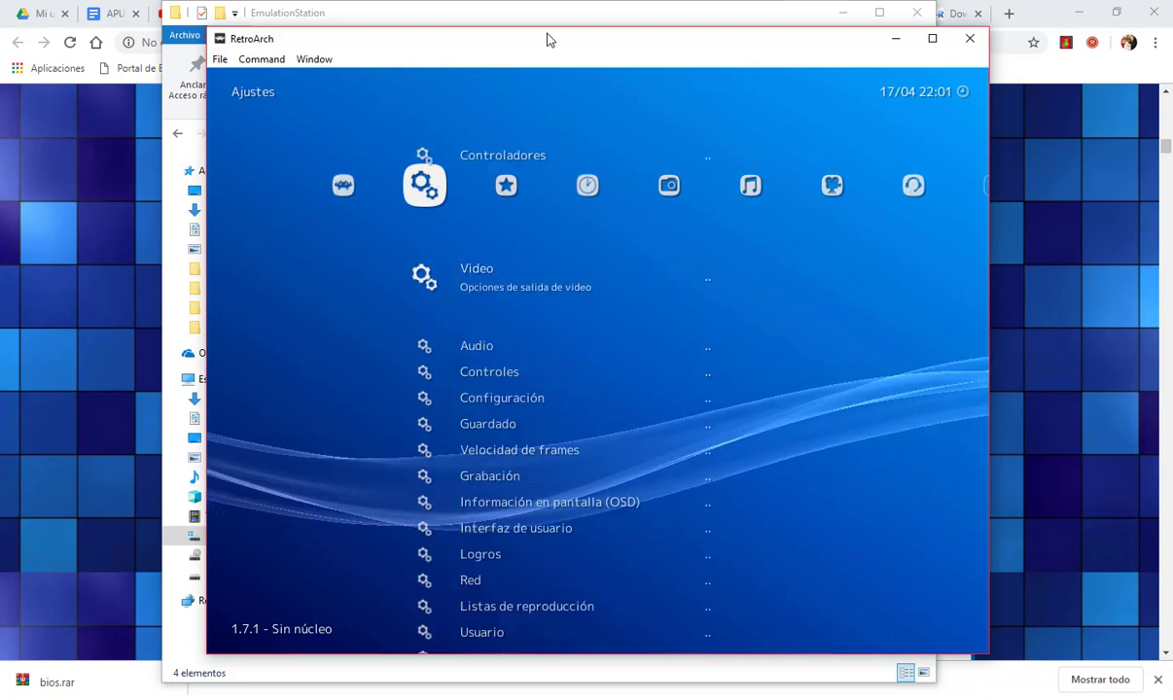
key(Down)
key(Down)
key(Down)
key(Down)
key(Down)
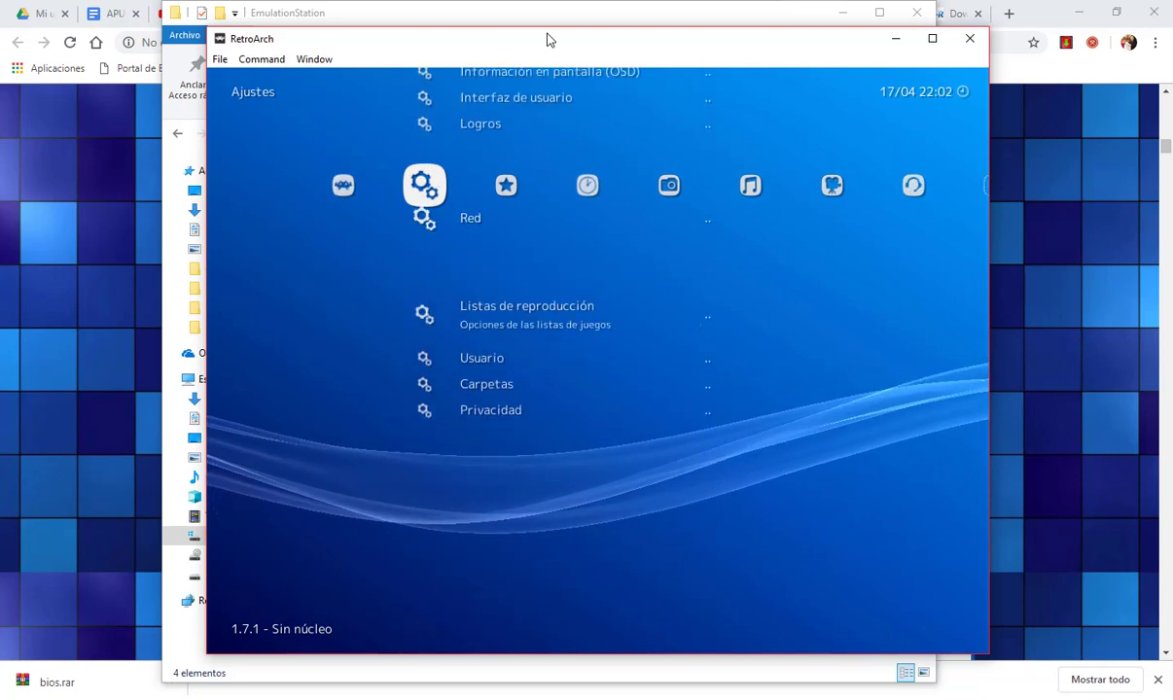
key(Return)
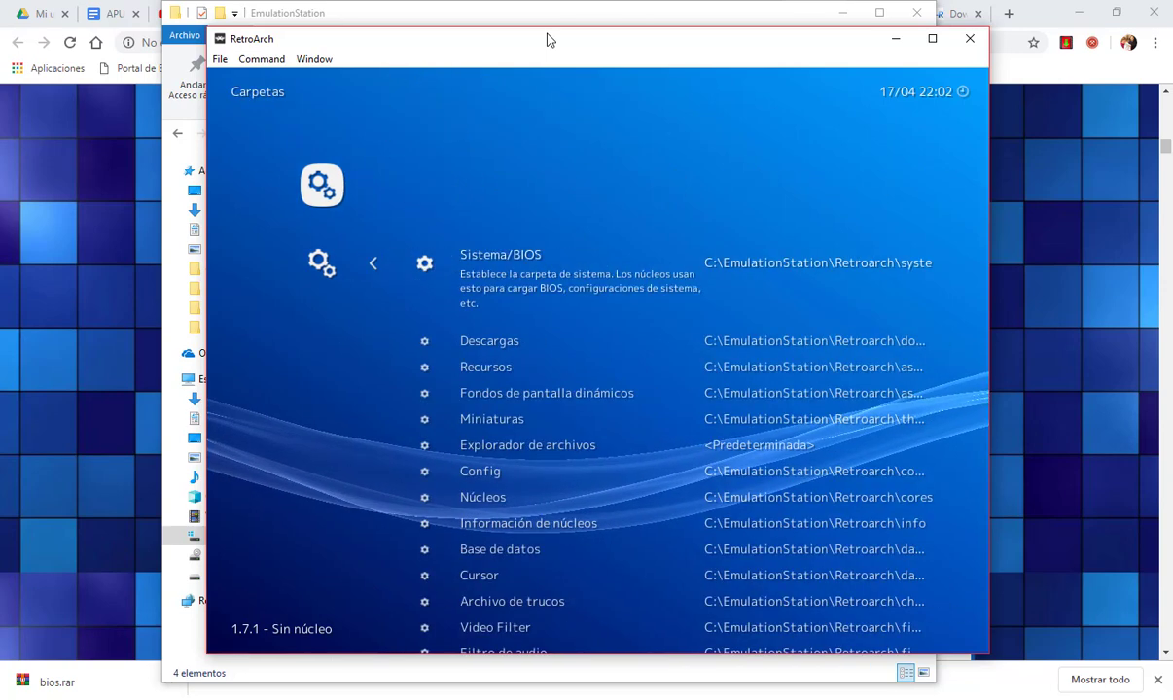
Open the folder selection for Sistema/BIOS and browse to C:\EmulationStation.
key(Down)
key(Up)
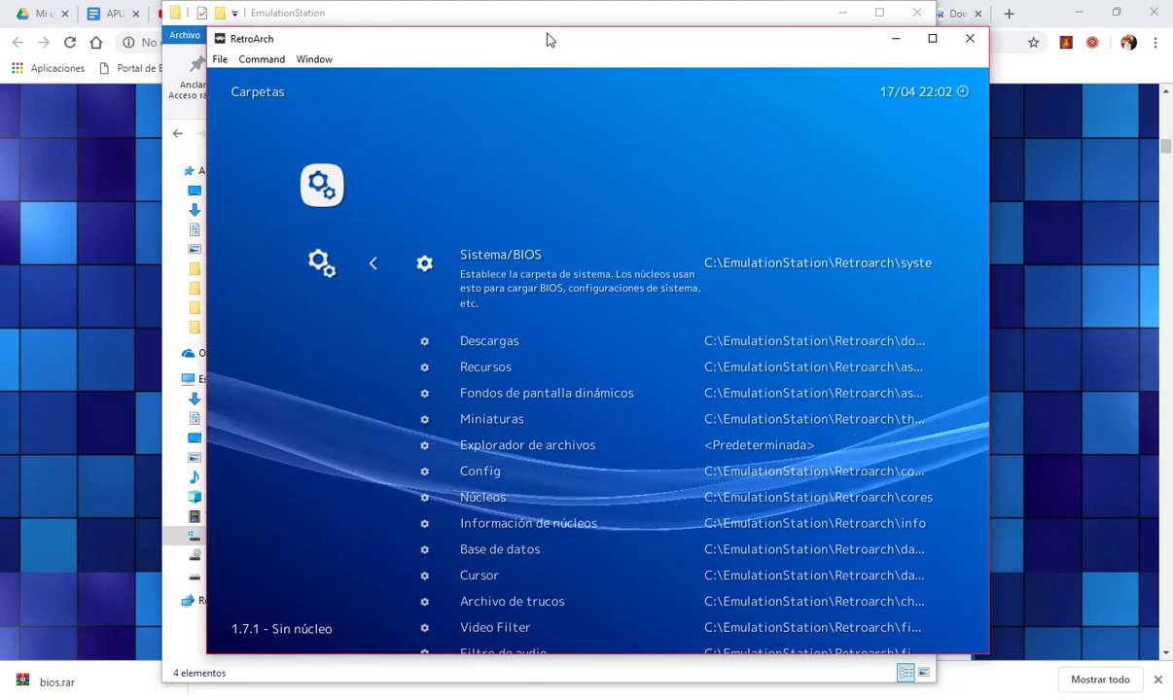
key(Return)
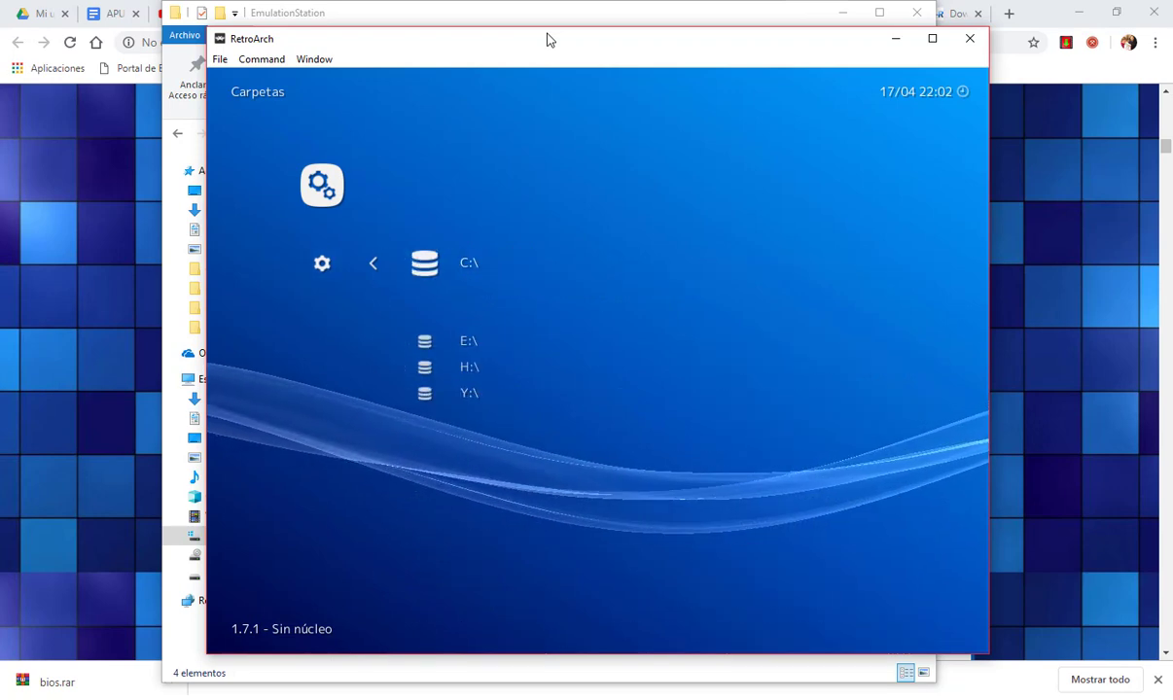
key(Return)
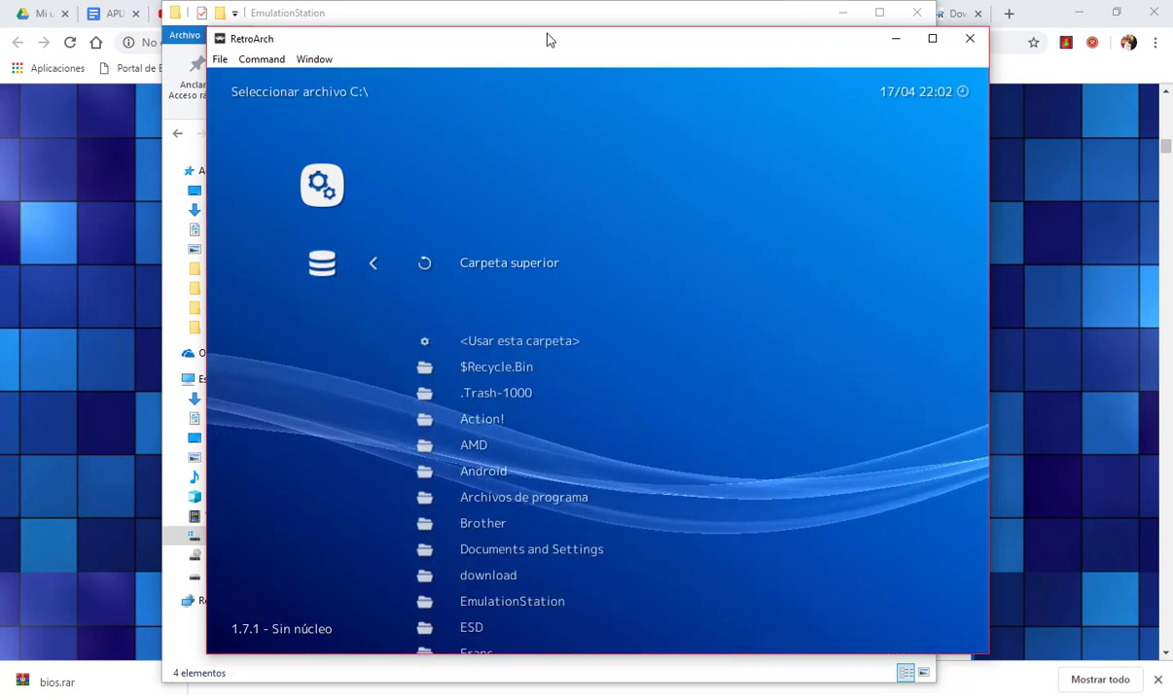
key(Down)
key(Down)
key(Down)
key(Down)
key(Down)
key(Down)
key(Down)
key(Down)
key(Down)
key(Down)
key(Down)
key(Down)
key(Down)
key(Down)
key(Down)
key(Down)
key(Down)
key(Down)
key(Down)
key(Down)
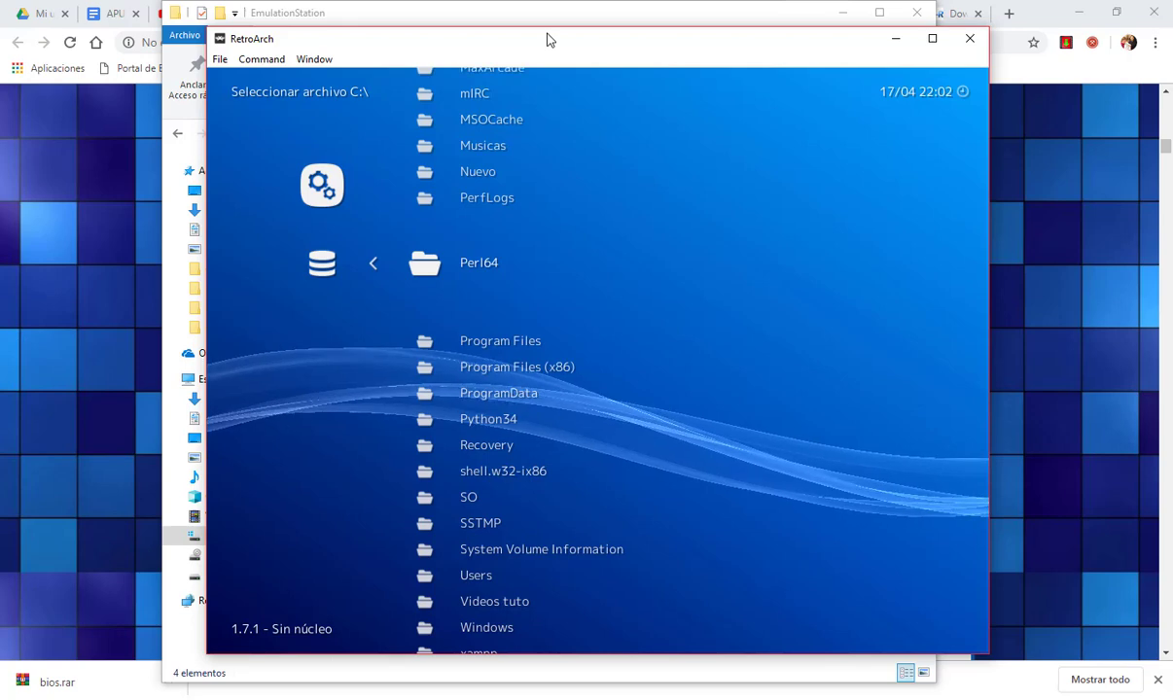
key(Up)
key(Down)
key(Down)
key(Down)
key(Down)
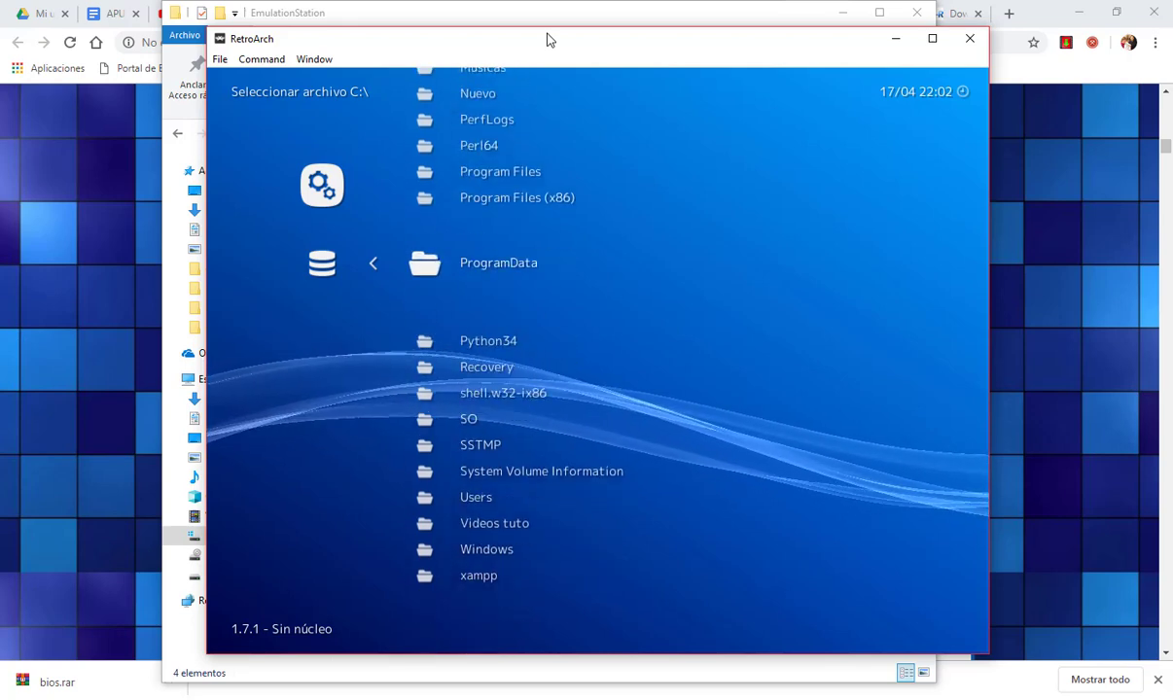
key(Up)
key(Up)
key(Up)
key(Up)
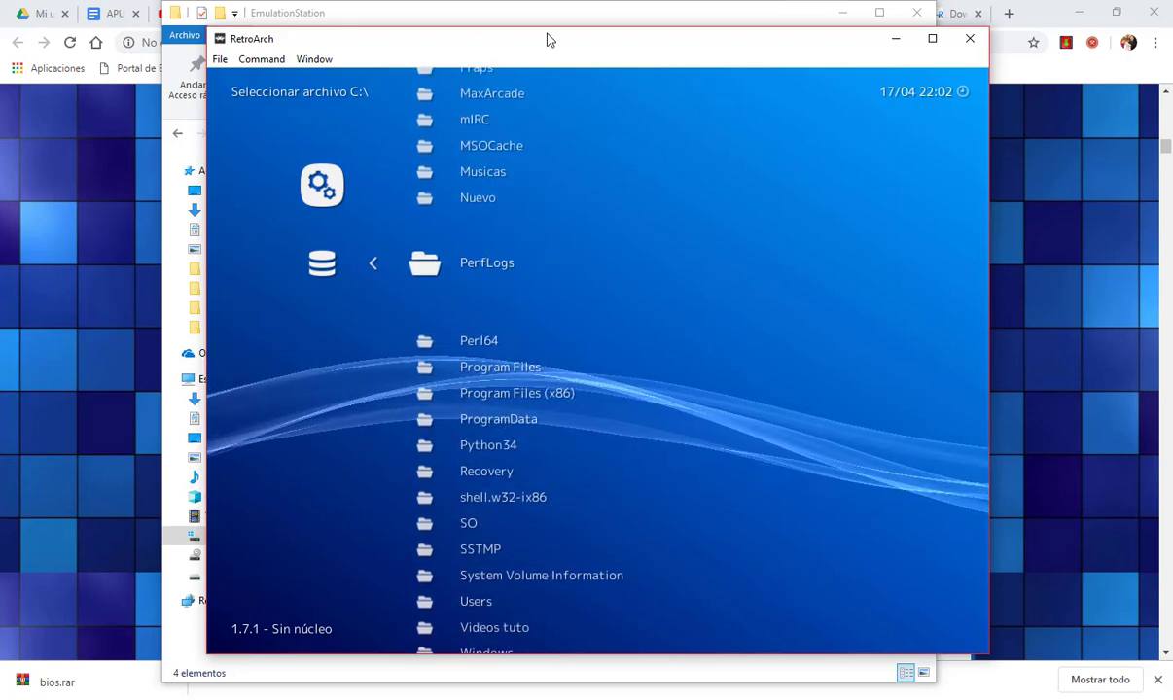
key(Up)
key(Up)
key(Up)
key(Up)
key(Up)
key(Up)
key(Up)
key(Up)
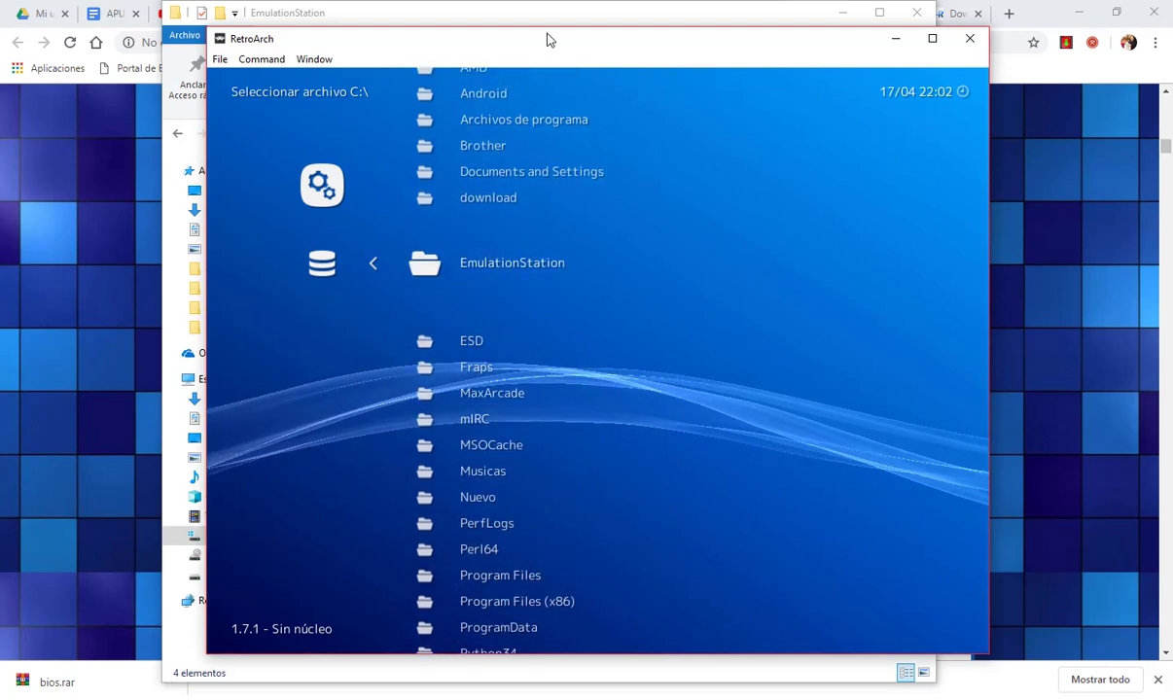
key(Return)
Set the Sistema/BIOS folder to C:\EmulationStation\bios.
key(Down)
key(Down)
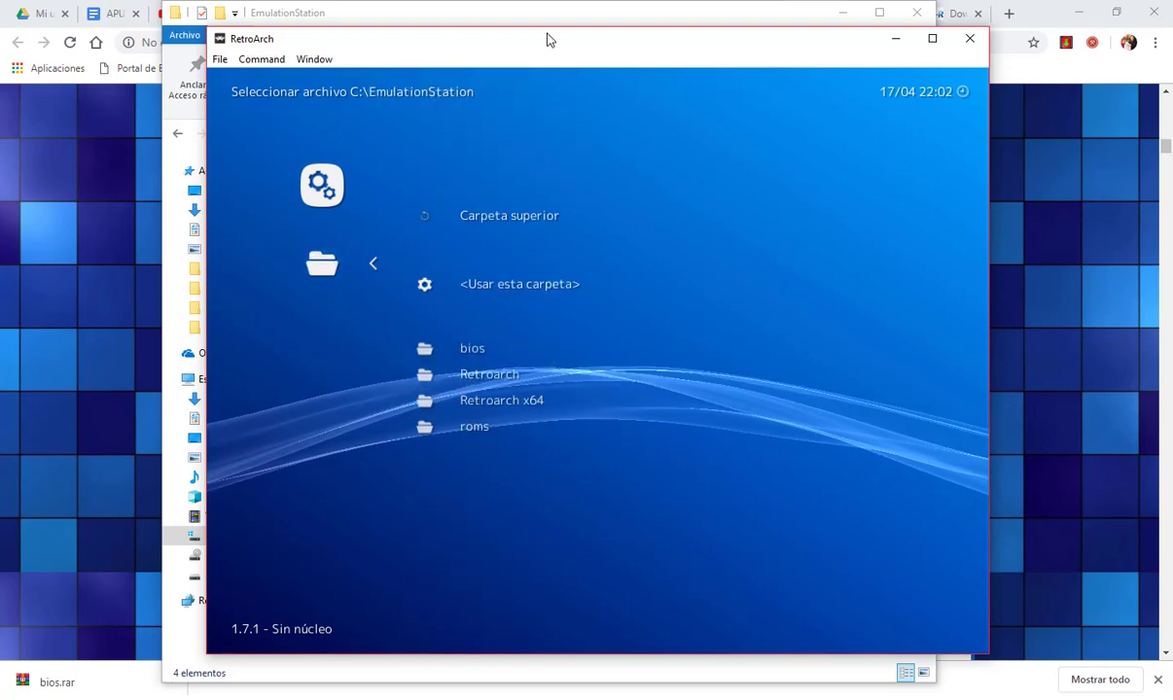
key(Return)
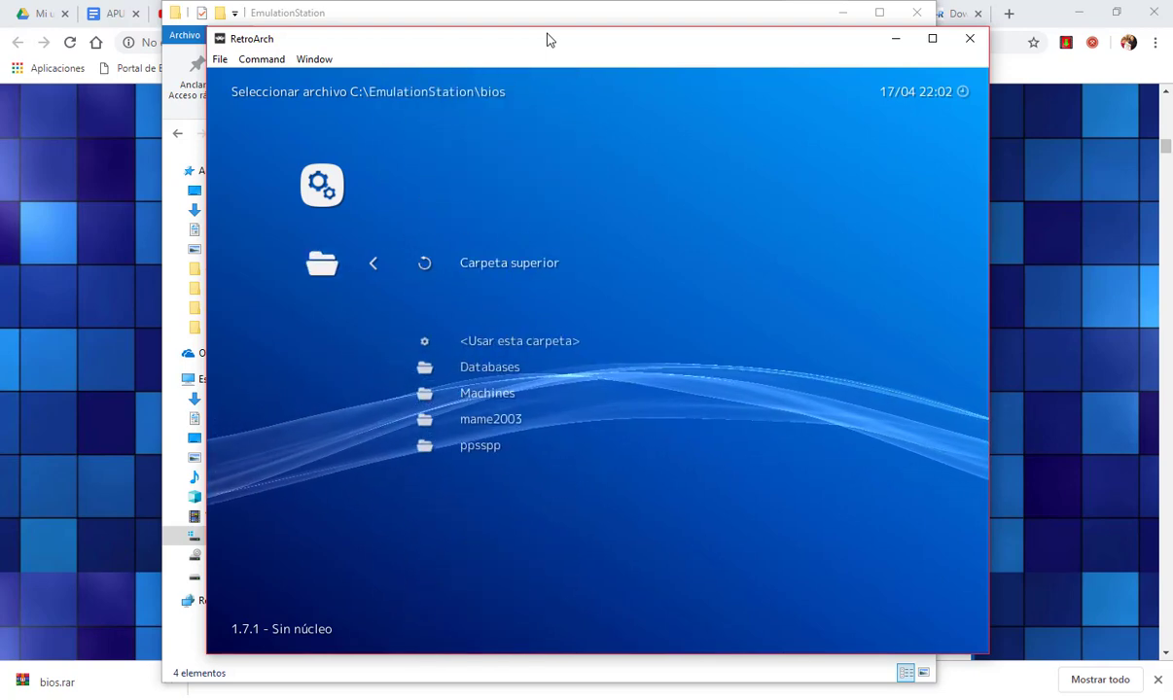
key(Up)
key(Down)
key(Down)
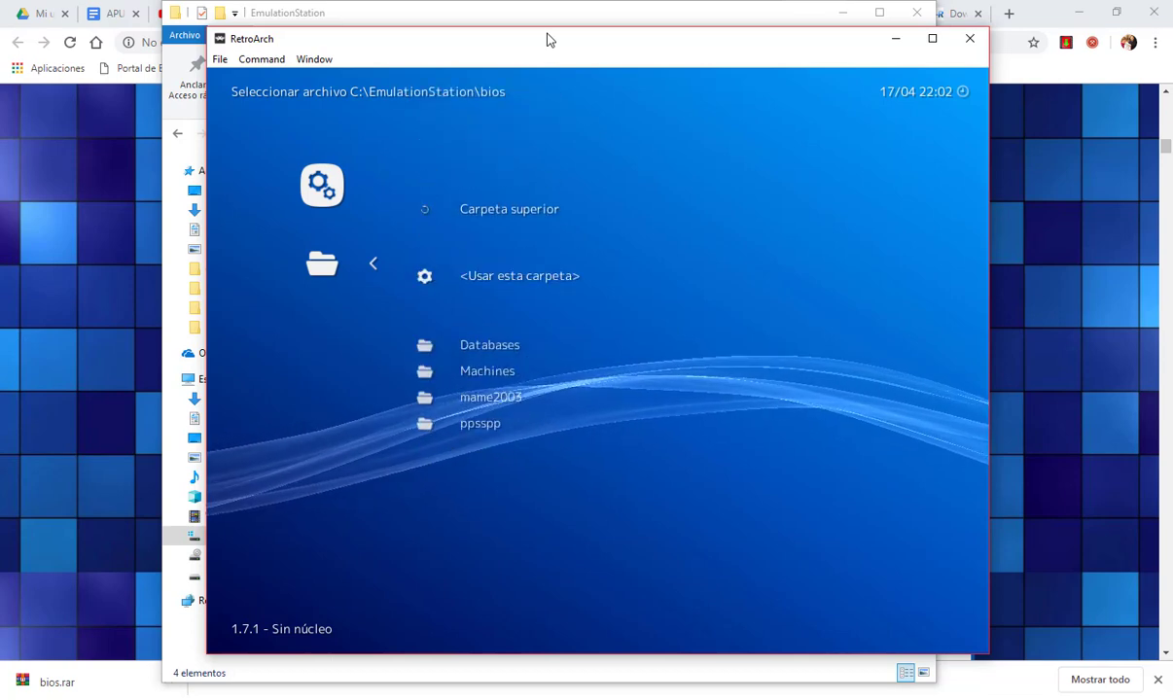
key(Return)
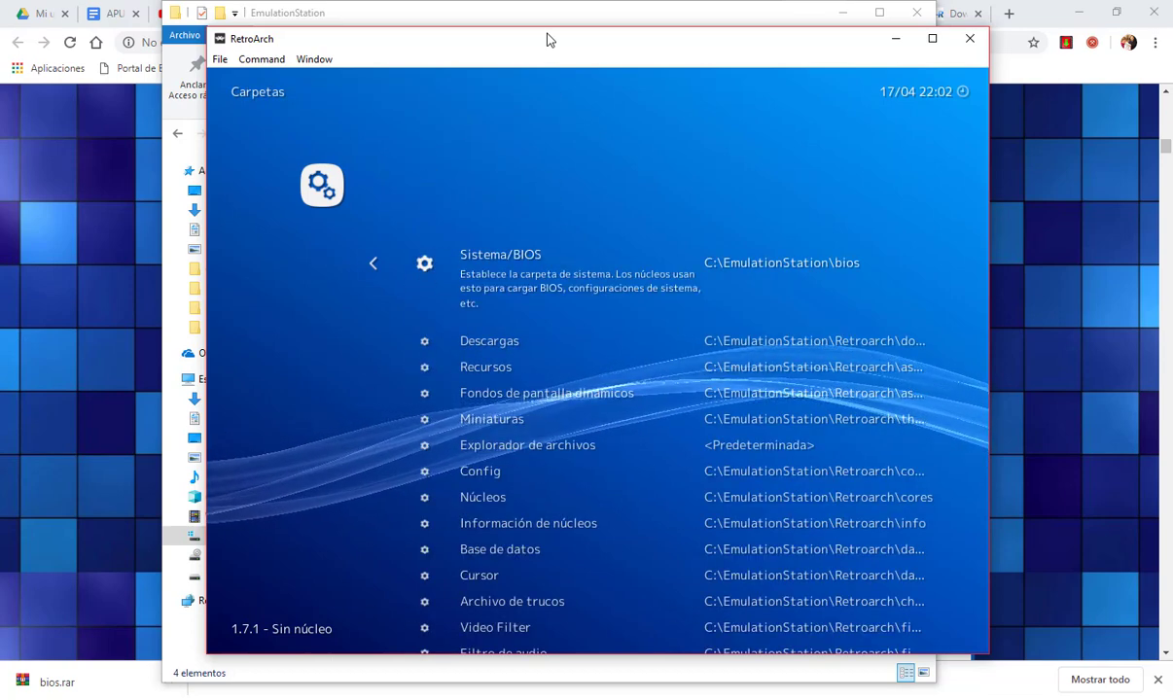
Go back to Ajustes and open the Controles settings.
key(BackSpace)
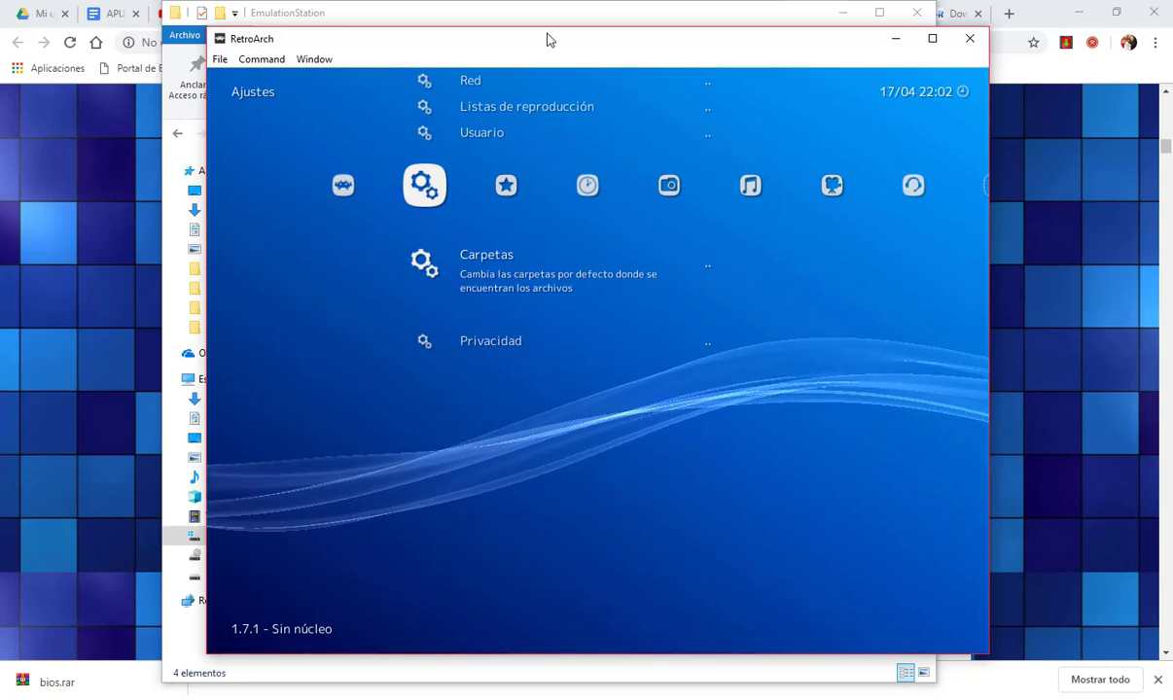
key(Up)
key(Up)
key(Up)
key(Up)
key(Up)
key(Up)
key(Up)
key(Up)
key(Up)
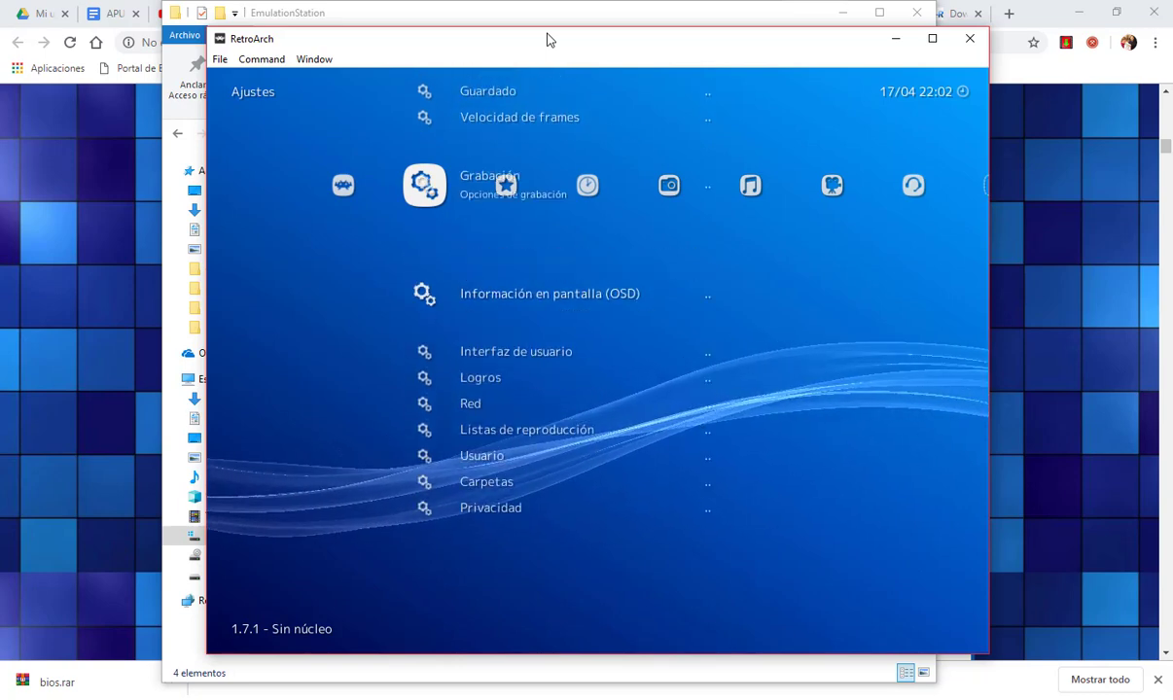
key(Up)
key(Up)
key(Up)
key(Up)
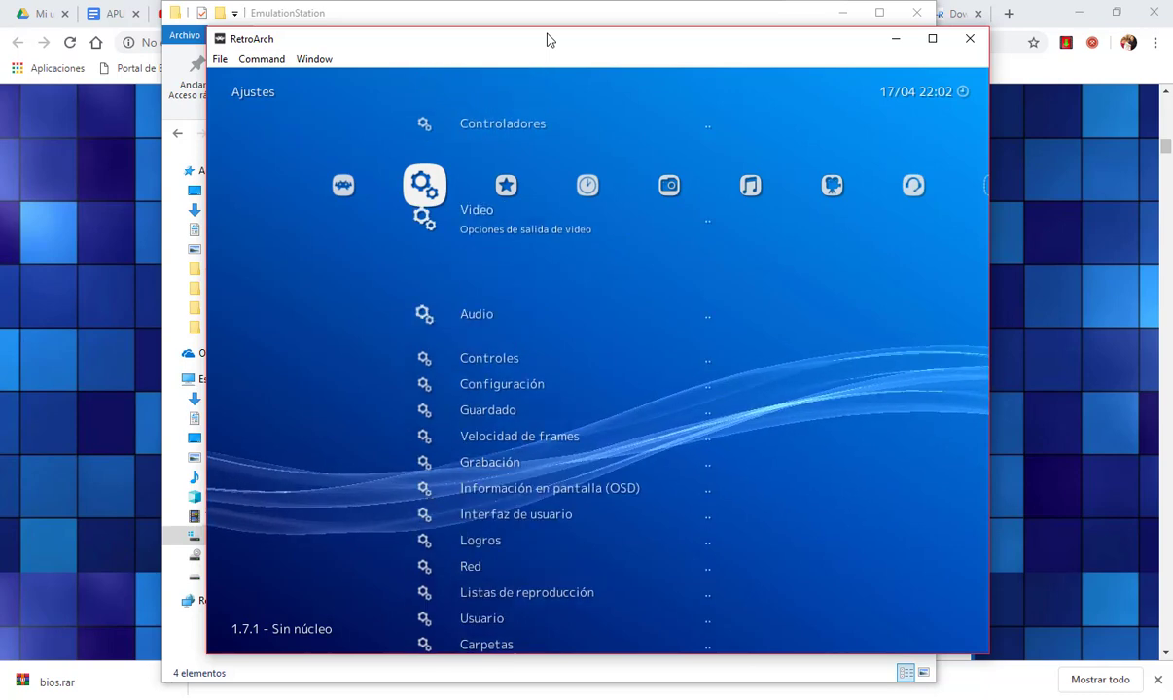
key(Up)
key(Down)
key(Down)
key(Down)
key(Down)
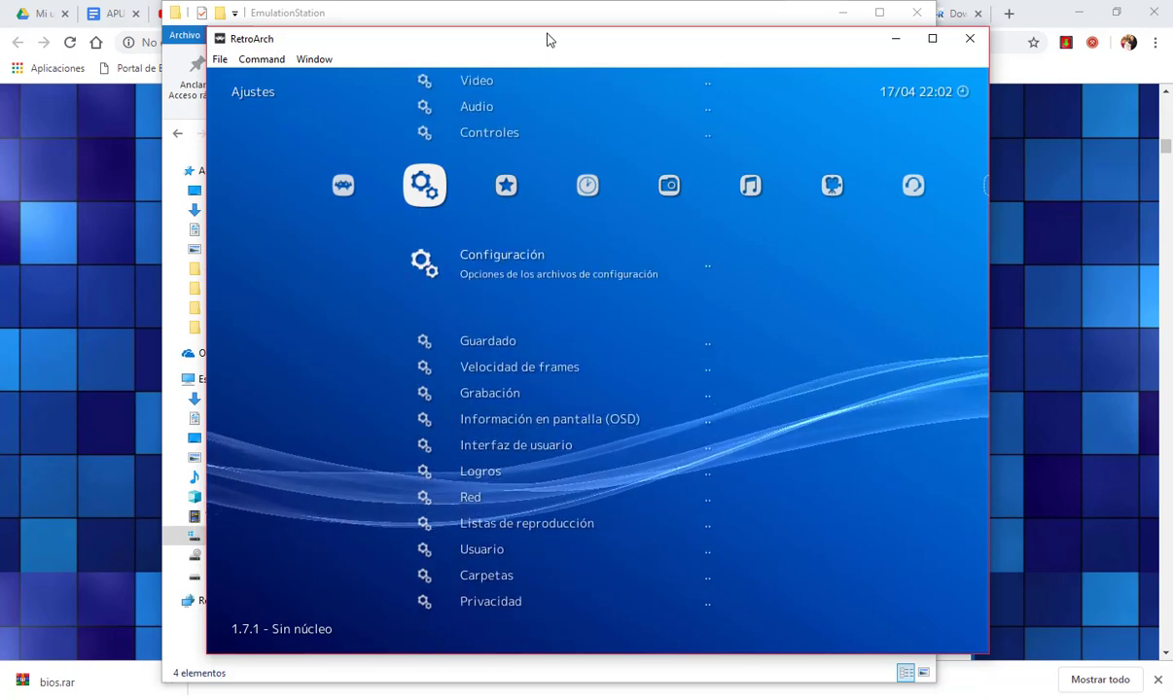
key(Return)
key(BackSpace)
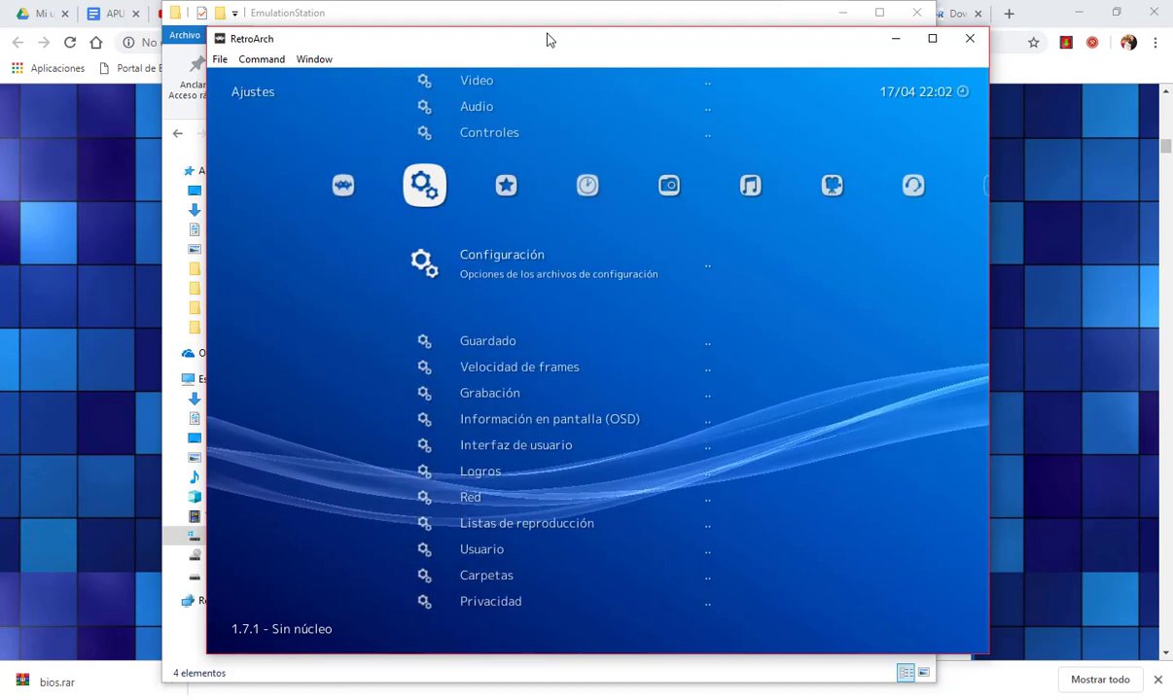
key(Up)
key(Return)
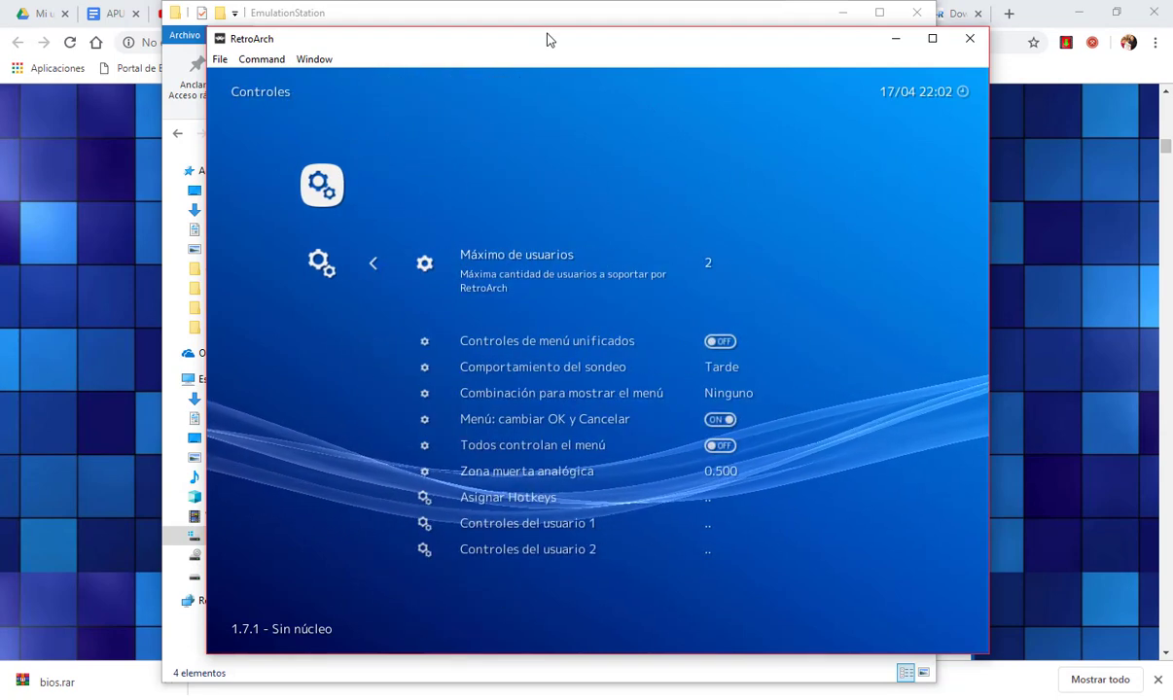
Examine the button assignments in Controles del usuario 1, then return to Ajustes.
key(Down)
key(Down)
key(Down)
key(Down)
key(Down)
key(Down)
key(Down)
key(Down)
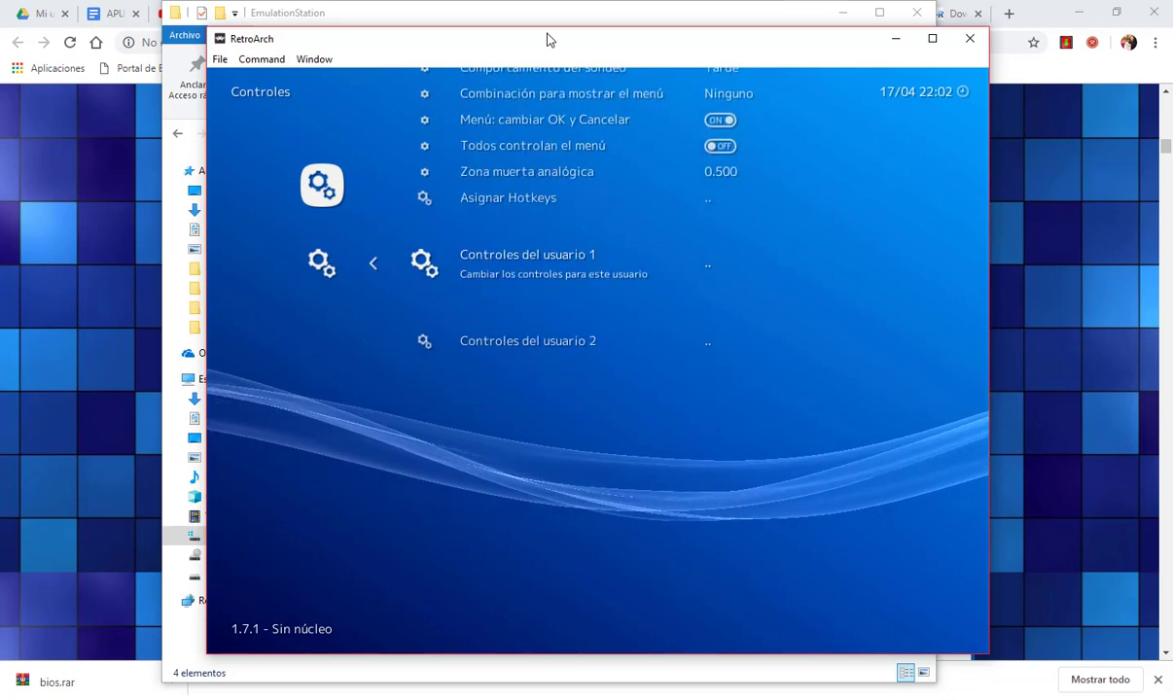
key(Return)
key(Down)
key(Down)
key(Down)
key(Down)
key(Down)
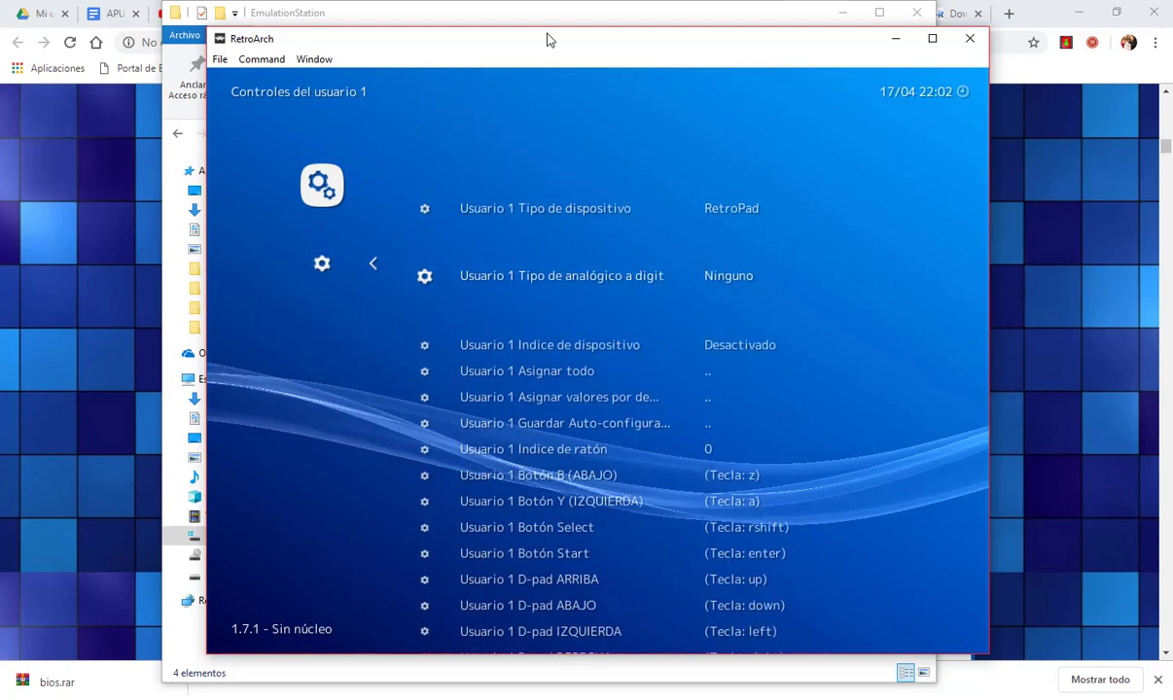
key(Down)
key(Down)
key(Down)
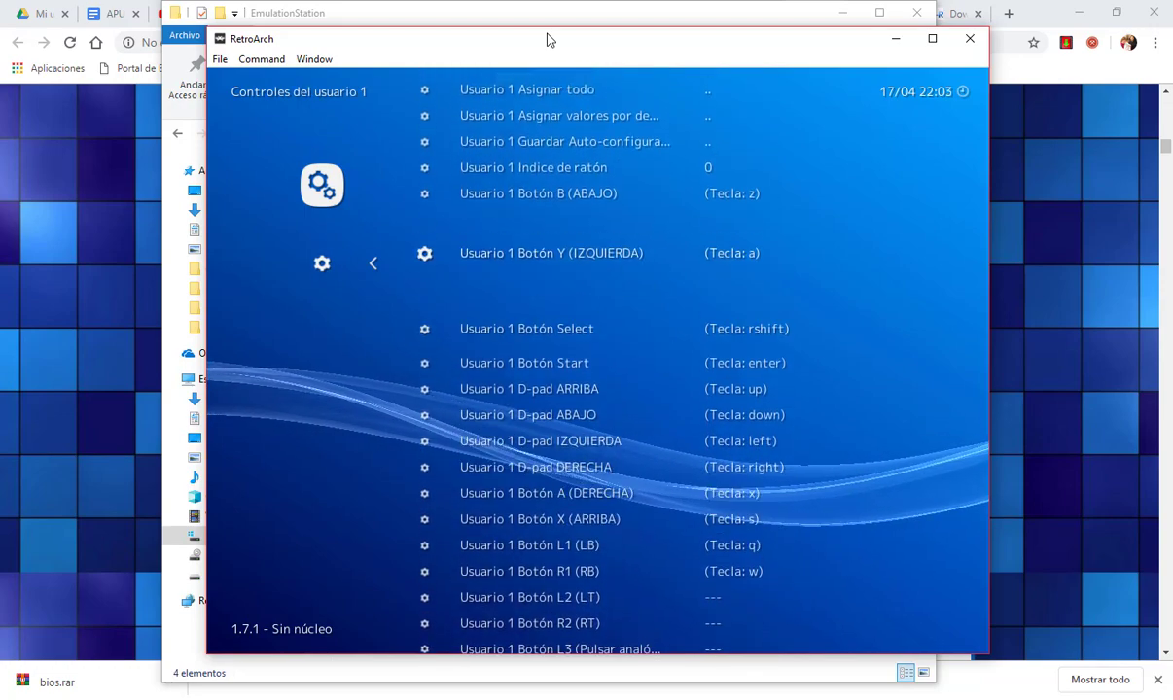
key(Up)
key(Up)
key(Up)
key(Up)
key(Up)
key(BackSpace)
key(Up)
key(Up)
key(Up)
key(Up)
key(Up)
key(Up)
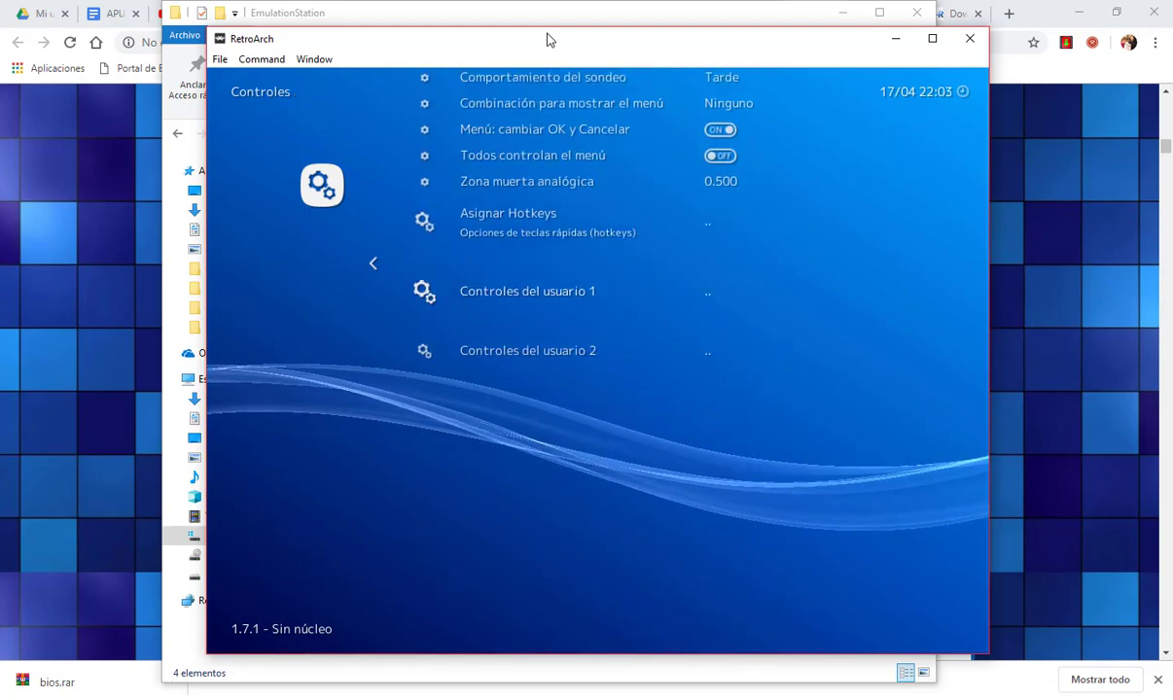
key(BackSpace)
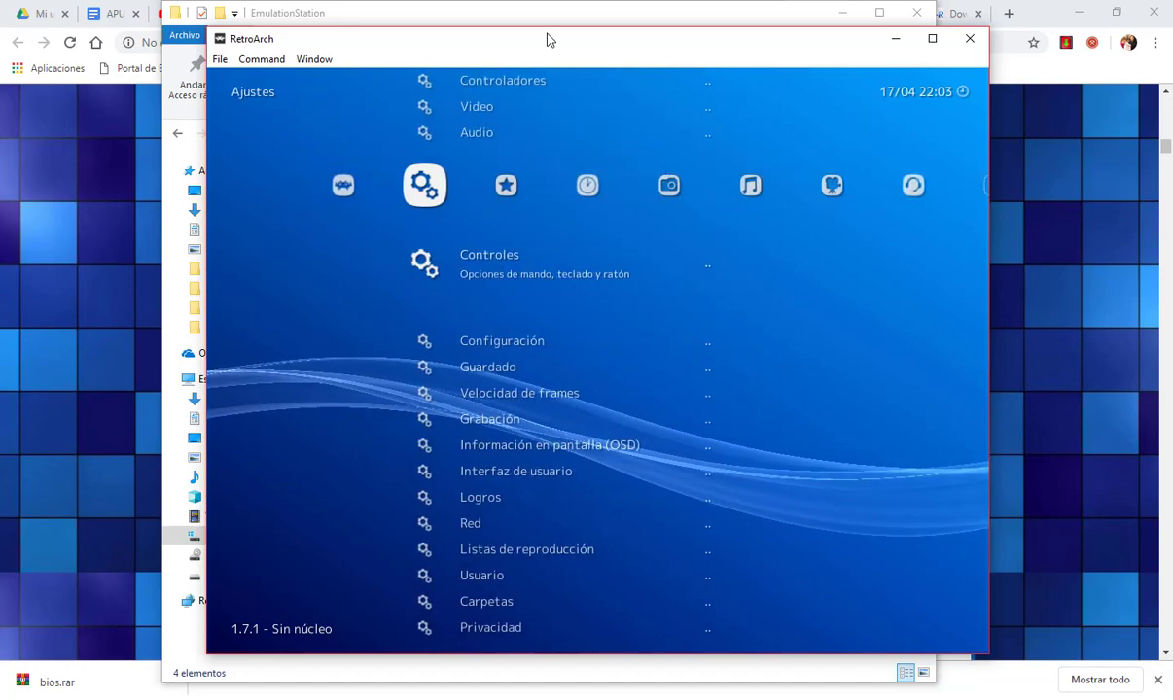
Review the full-screen options in the Video settings, including Iniciar en pantalla completa and Pantalla completa en ventana, and return to Ajustes.
key(Up)
key(Up)
key(Return)
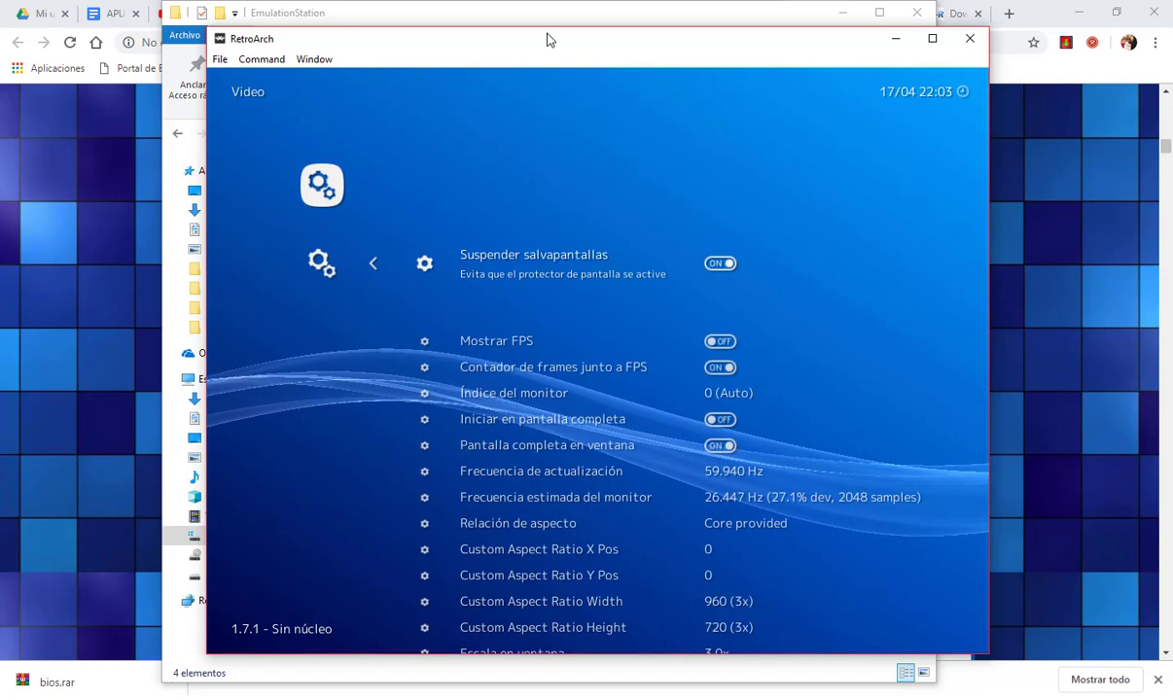
key(Down)
key(Down)
key(Down)
key(Down)
key(Down)
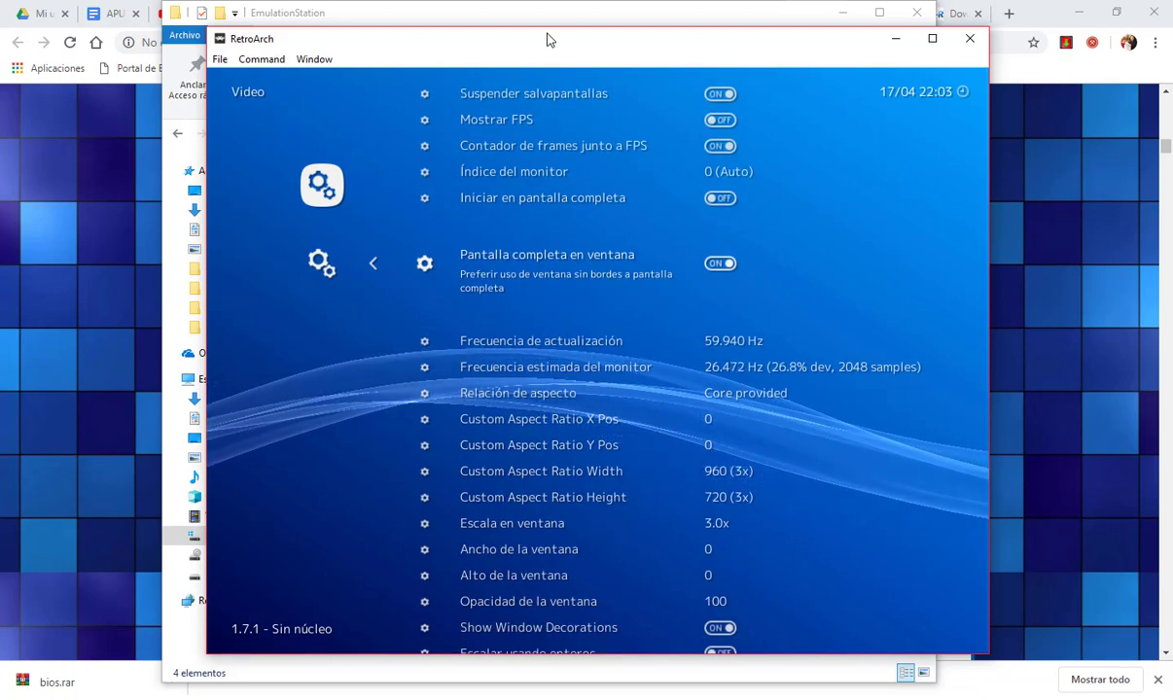
key(Up)
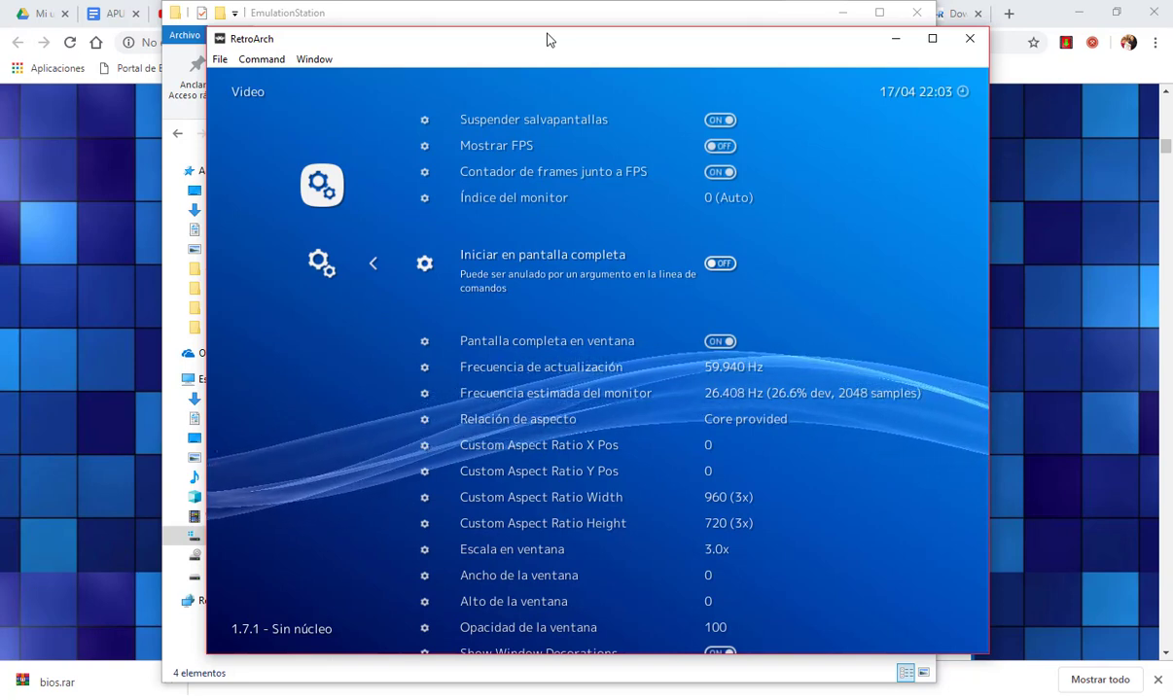
key(Up)
key(Up)
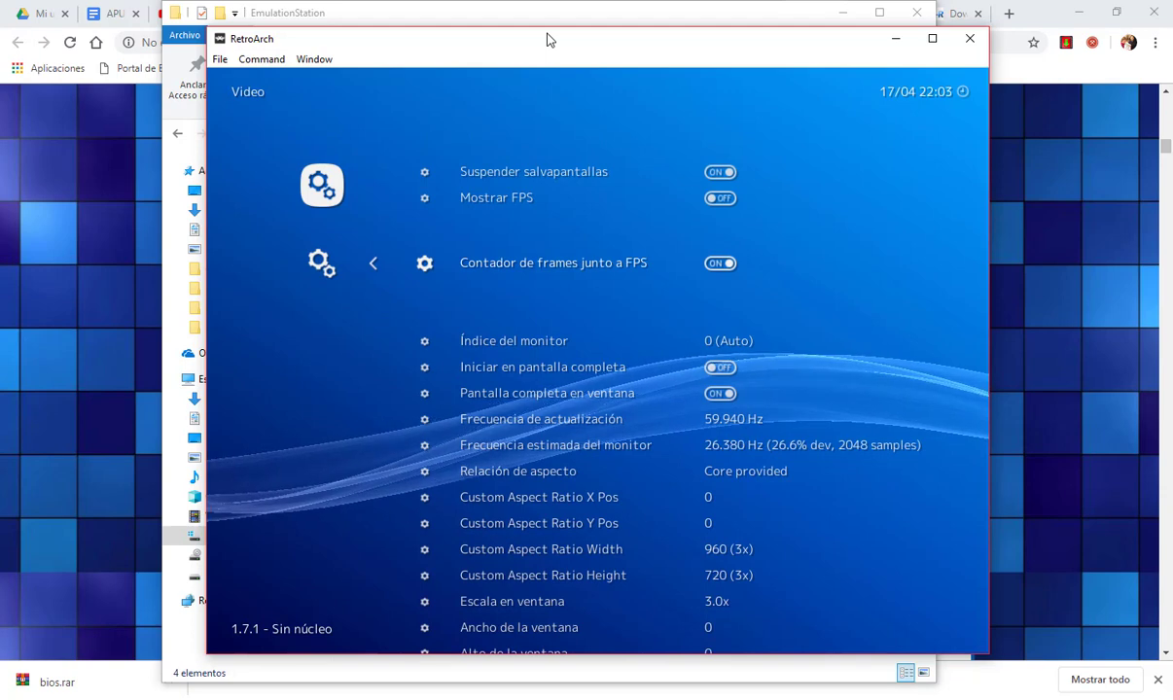
key(BackSpace)
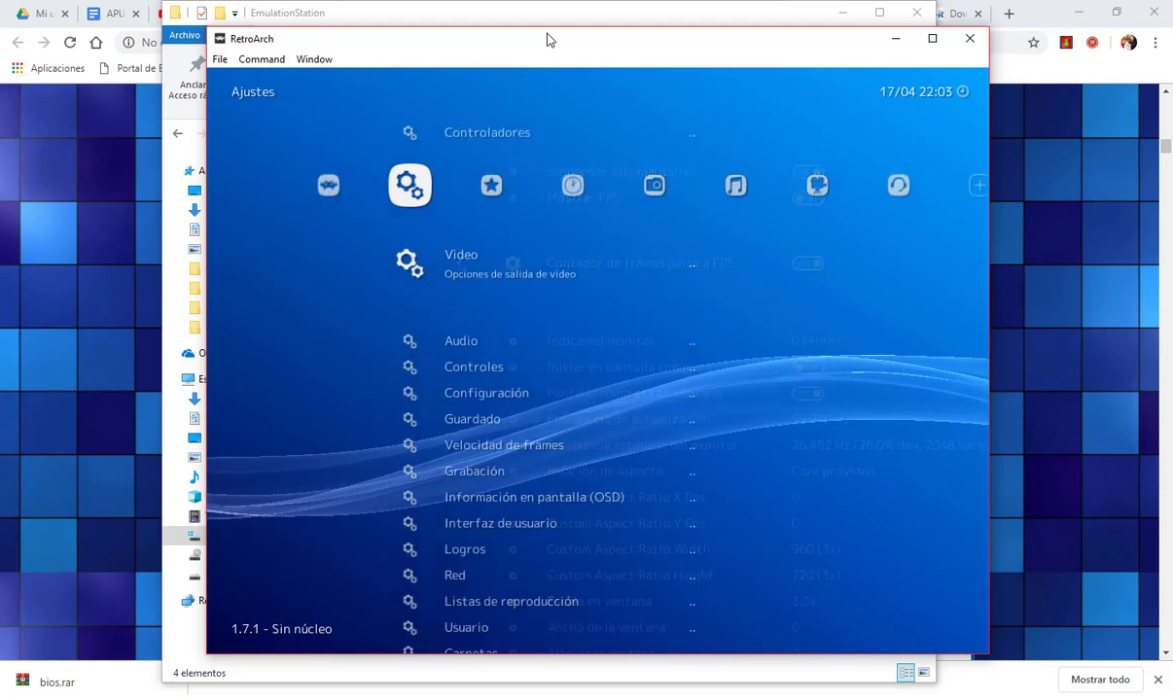
Exit RetroArch with Cerrar RetroArch in the Menú principal.
key(Left)
key(Down)
key(Down)
key(Down)
key(Down)
key(Down)
key(Down)
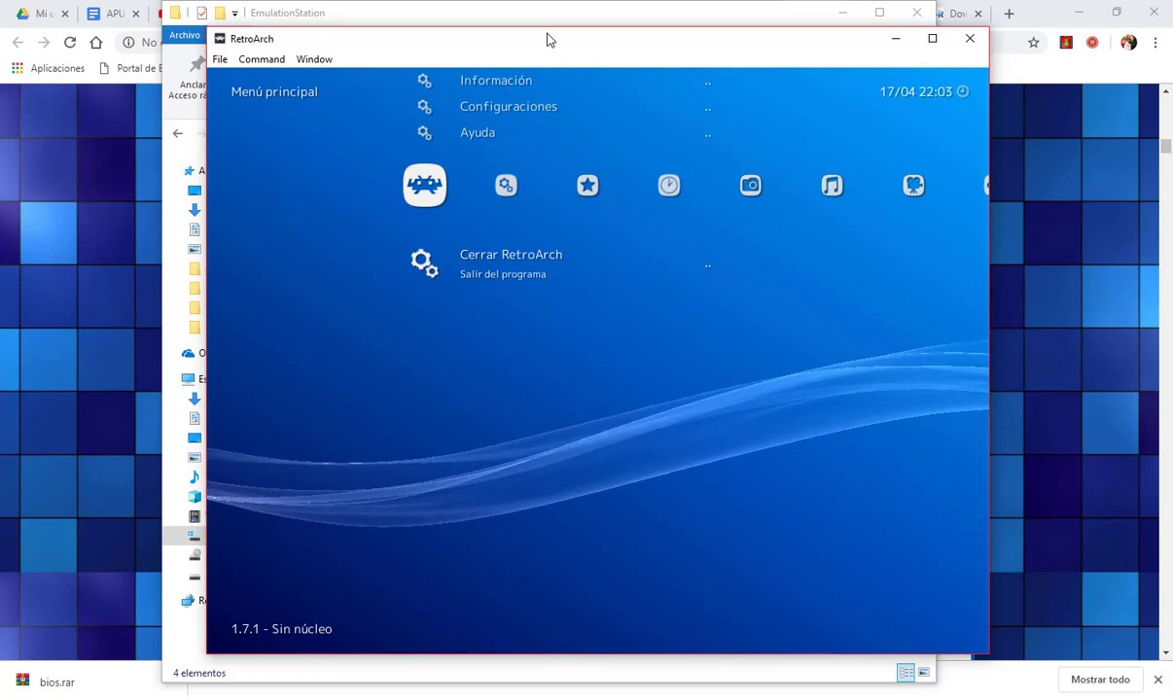
key(Return)
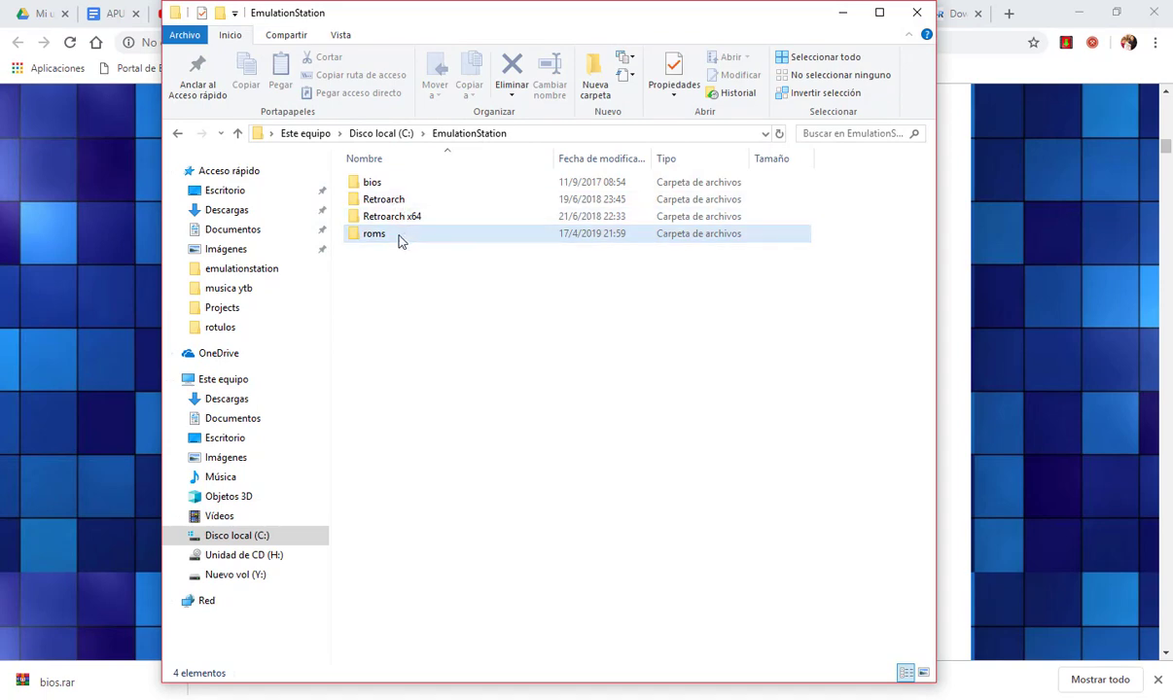
Switch to es_systems.cfg in Sublime Text and close the .emulationstation and cores File Explorer windows.
key(alt+Tab)
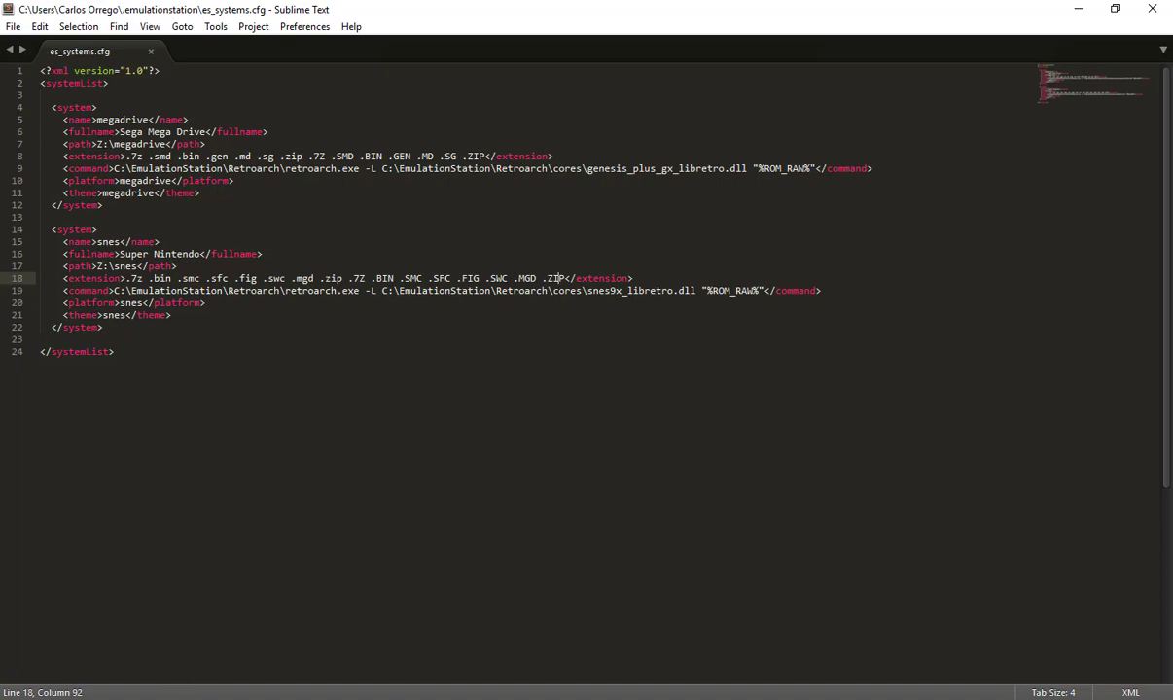
mouse_move(417, 618)
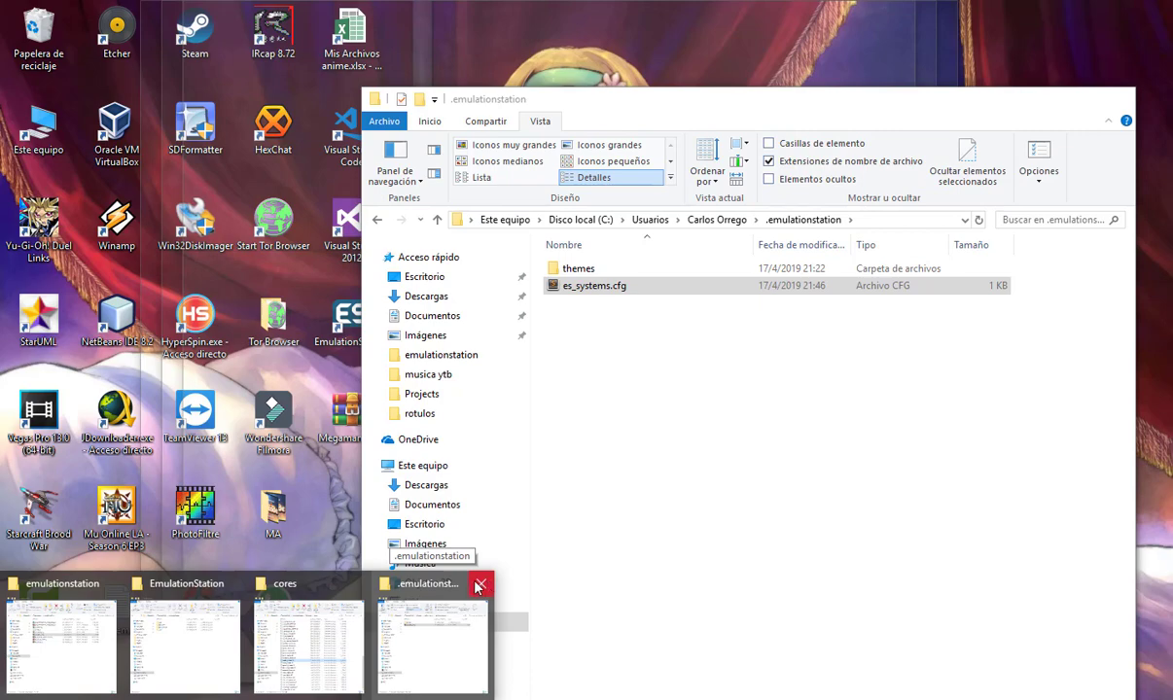
click(481, 590)
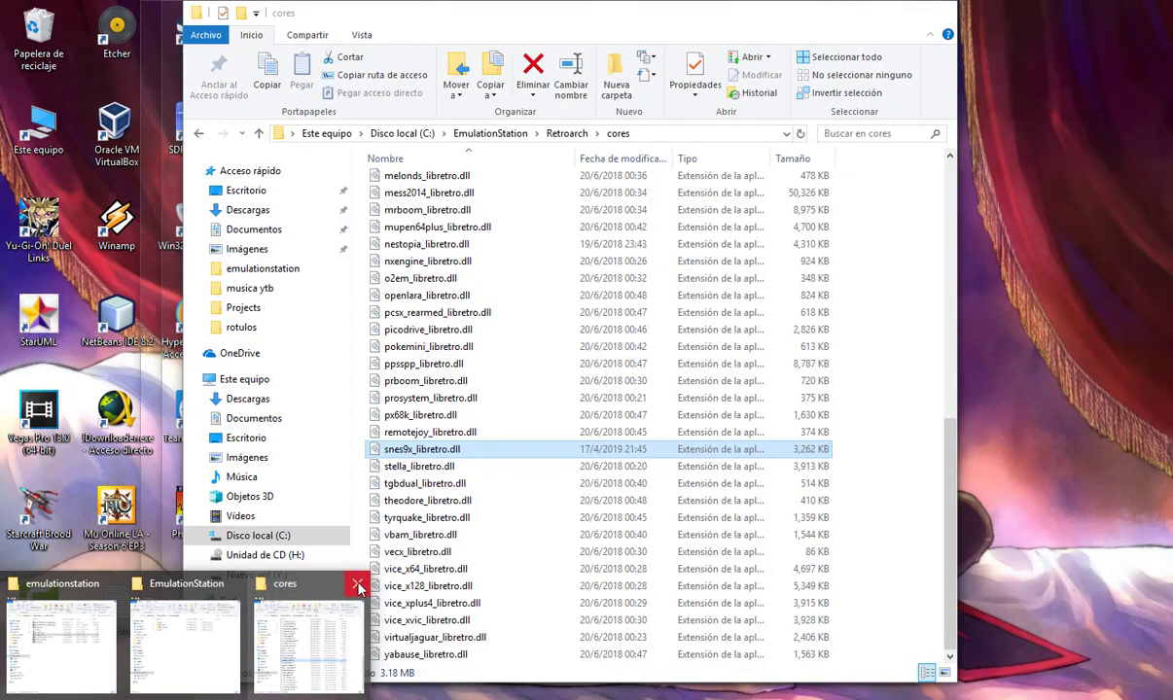
click(358, 587)
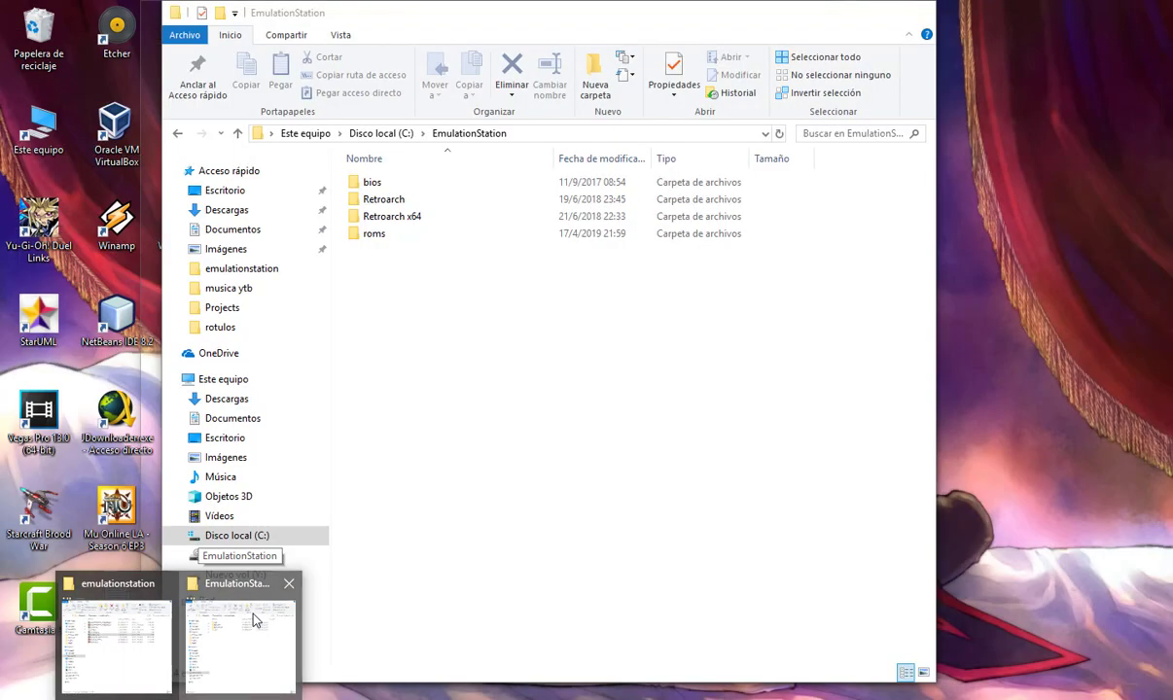
Open the SEGA GENESIS folder inside C:\EmulationStation\roms in File Explorer and copy its full path.
click(253, 620)
double_click(379, 235)
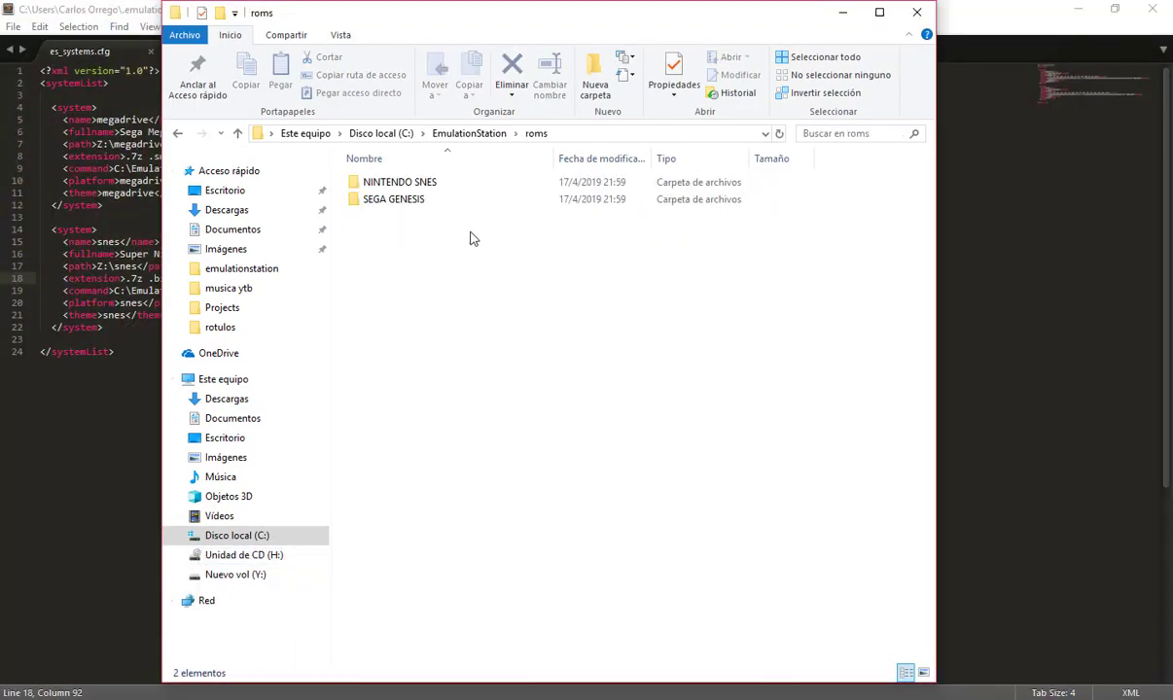
double_click(415, 201)
click(480, 133)
key(ctrl+c)
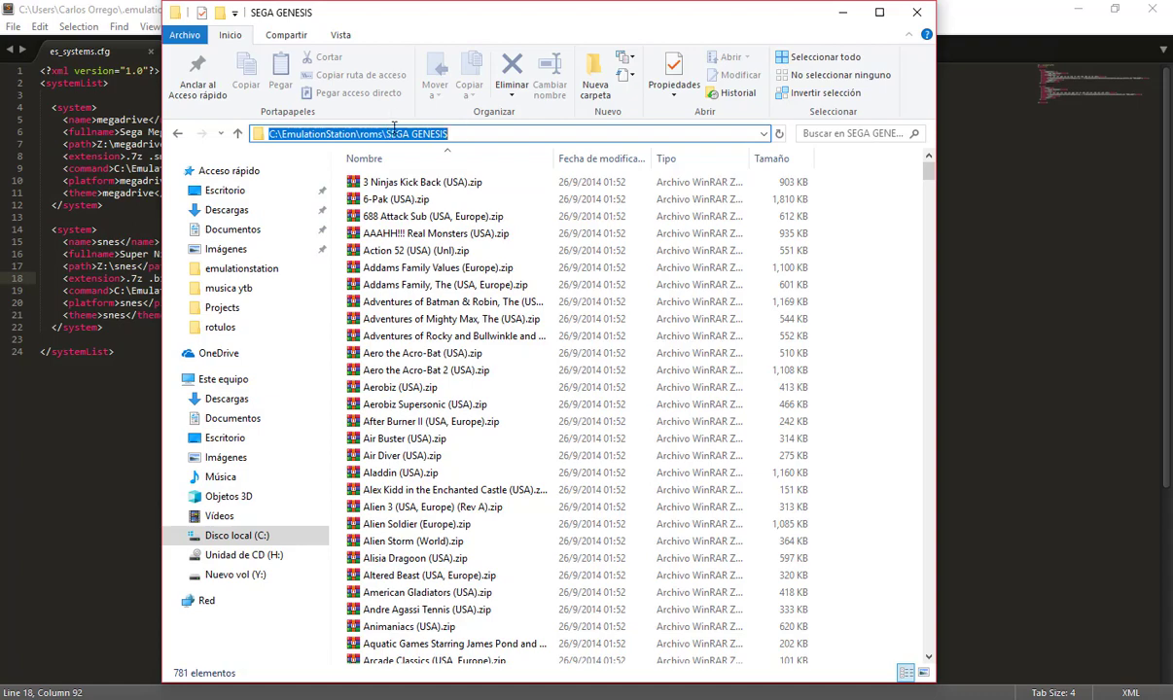
Replace the Mega Drive ROM path in es_systems.cfg in Sublime Text with C:\EmulationStation\roms\SEGA GENESIS.
click(143, 145)
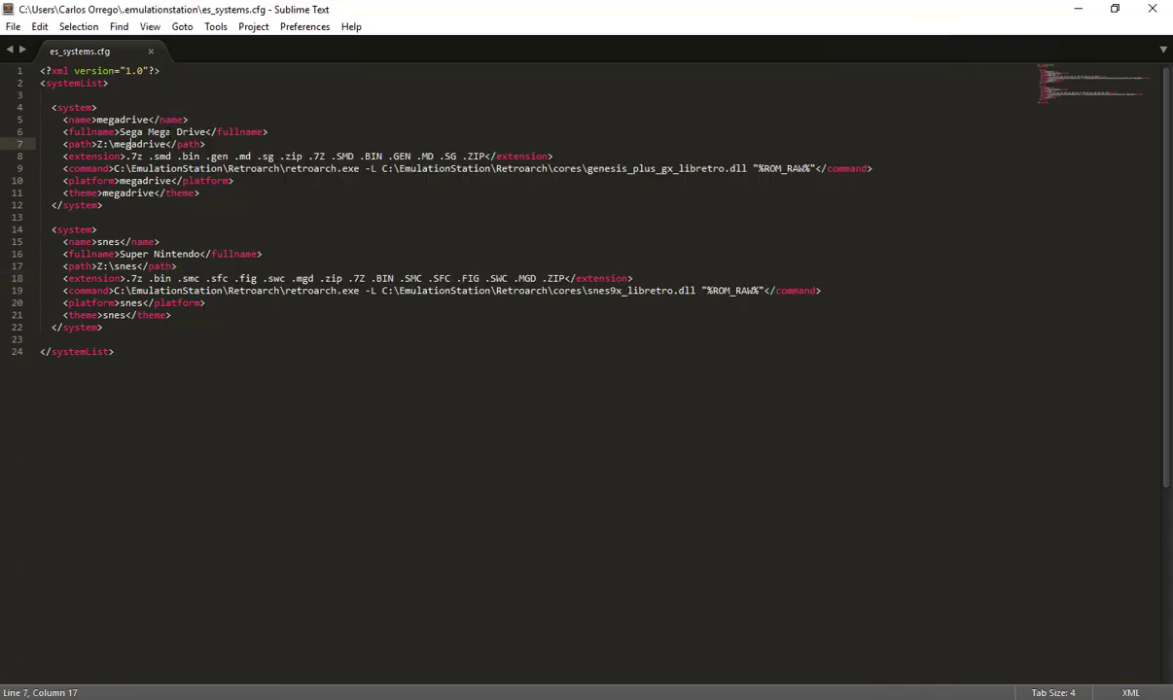
double_click(143, 145)
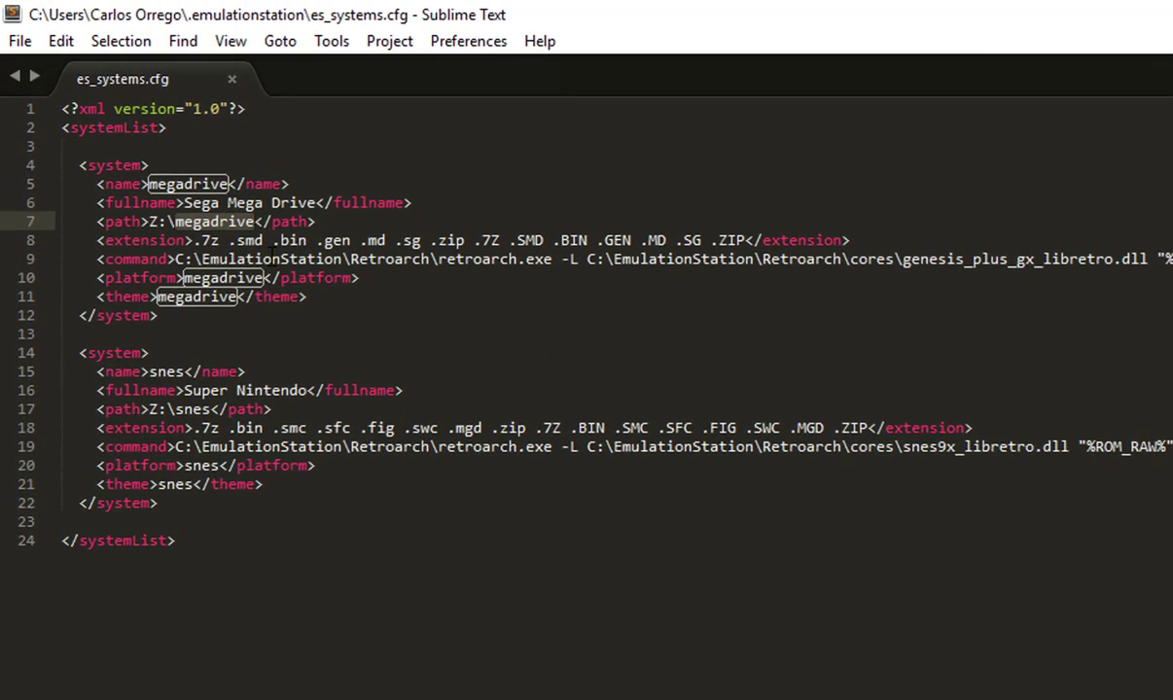
key(BackSpace)
key(BackSpace)
key(BackSpace)
key(BackSpace)
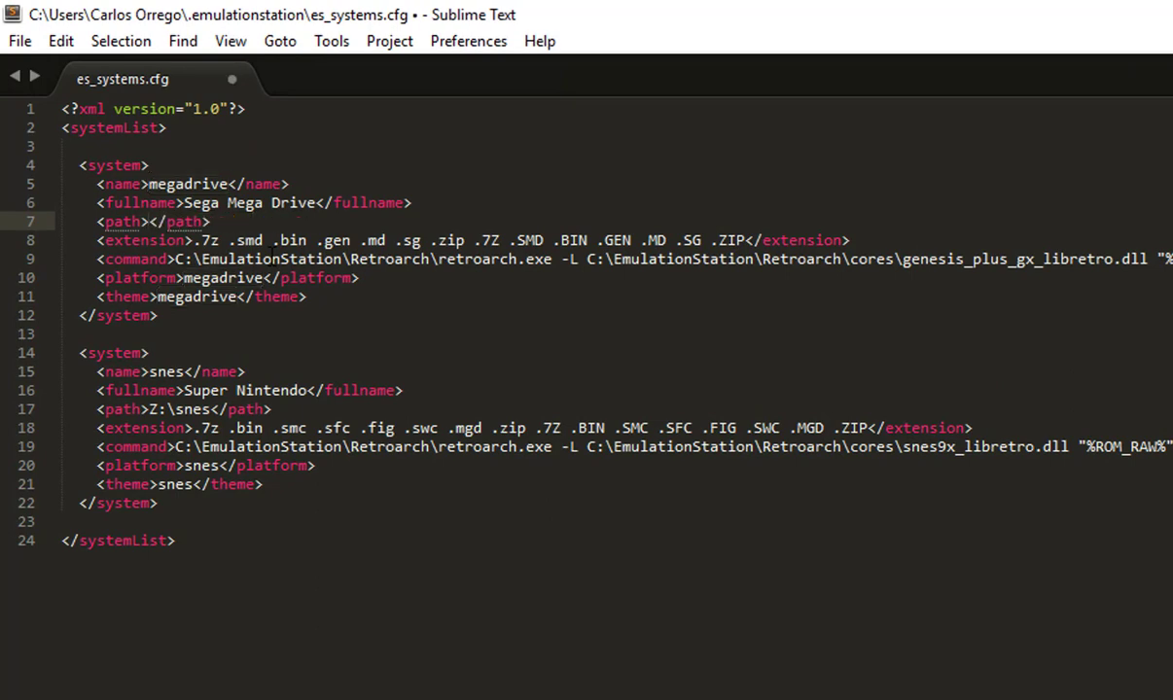
key(ctrl+v)
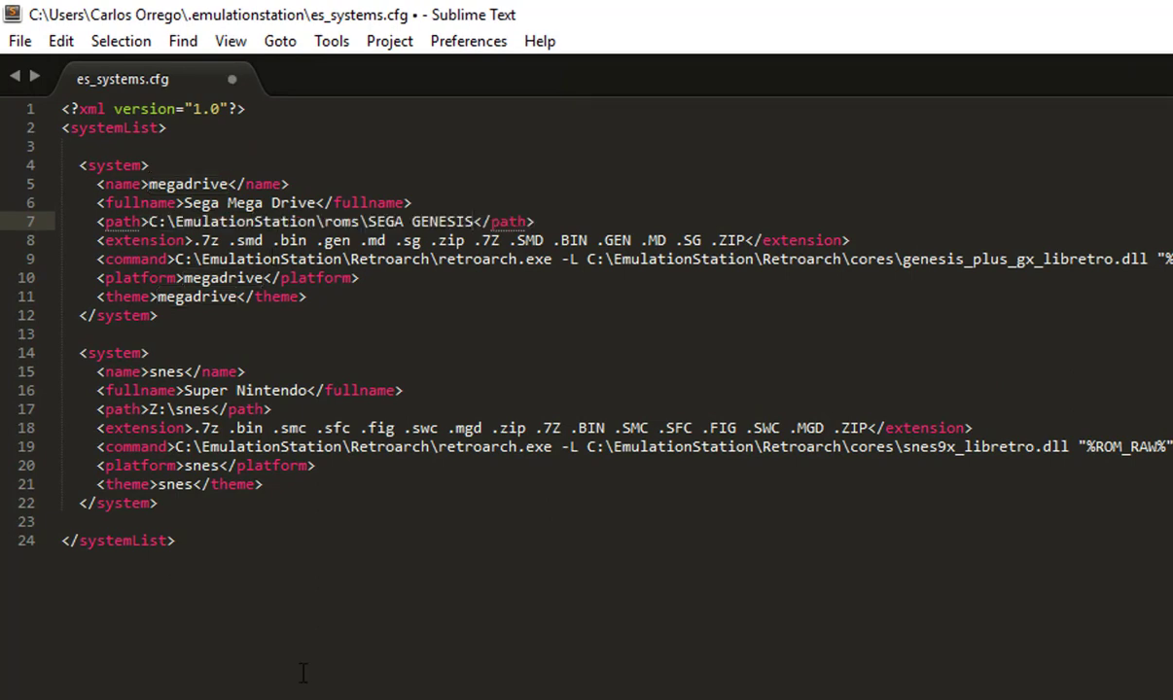
Remove the space from the SEGA GENESIS folder name in the Mega Drive path.
click(404, 221)
key(Delete)
text(_)
key(BackSpace)
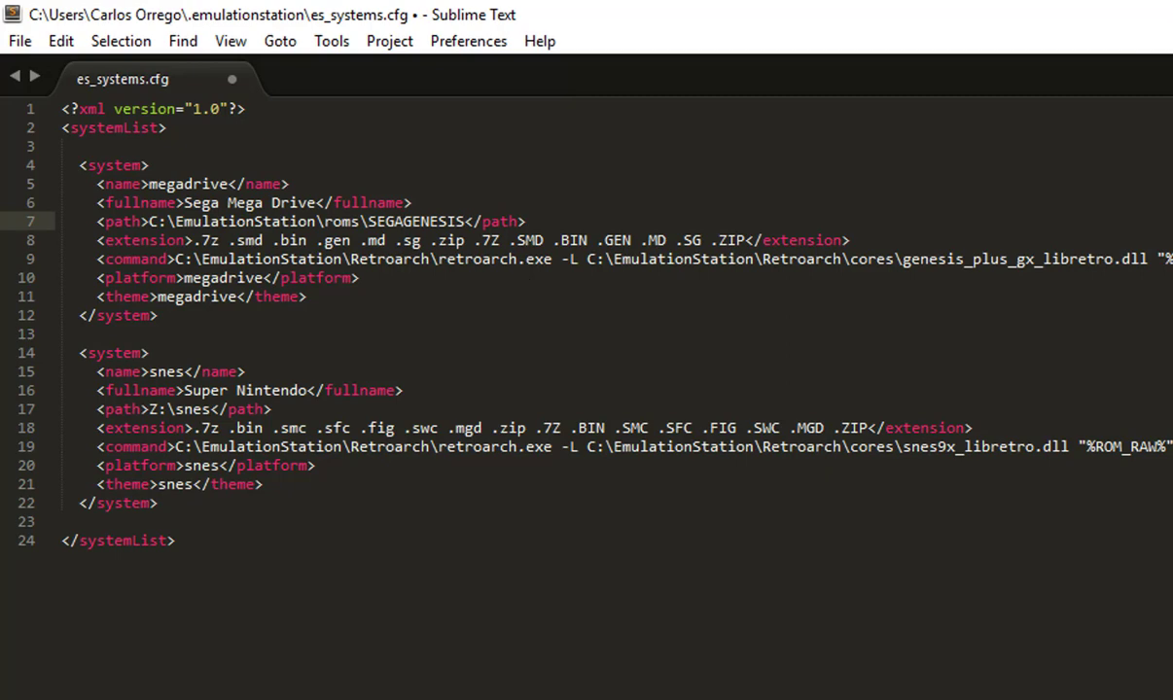
In File Explorer, go back to the roms folder and rename the SEGA GENESIS folder as Megadrive.
key(alt+Tab)
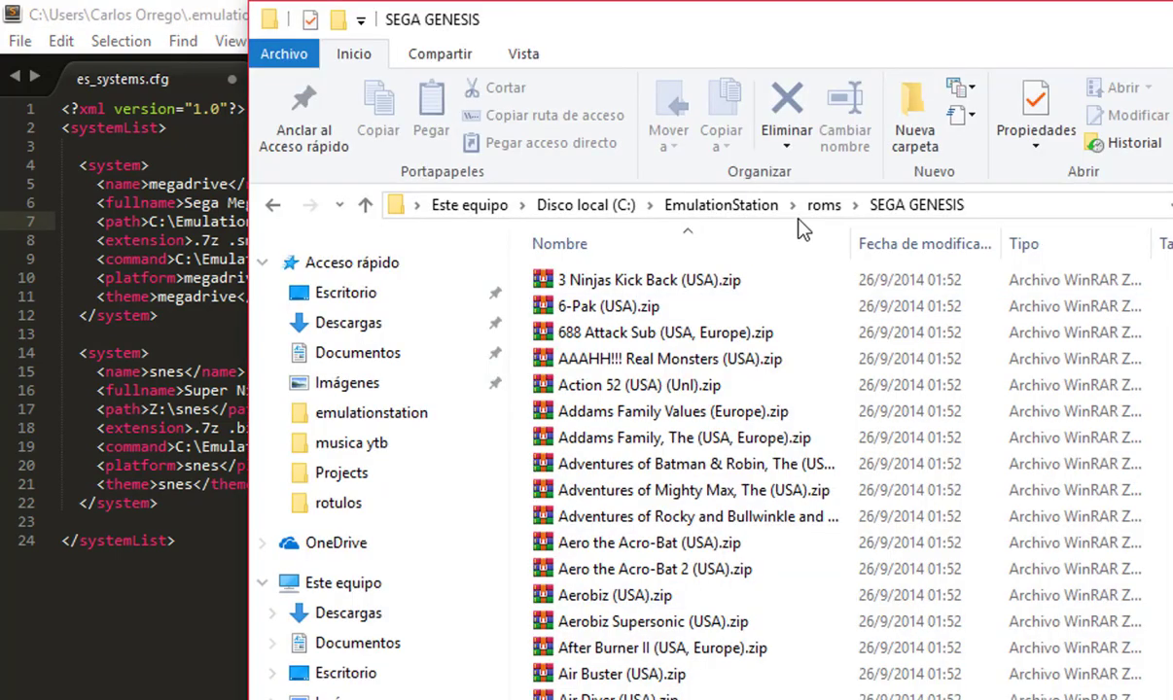
click(822, 206)
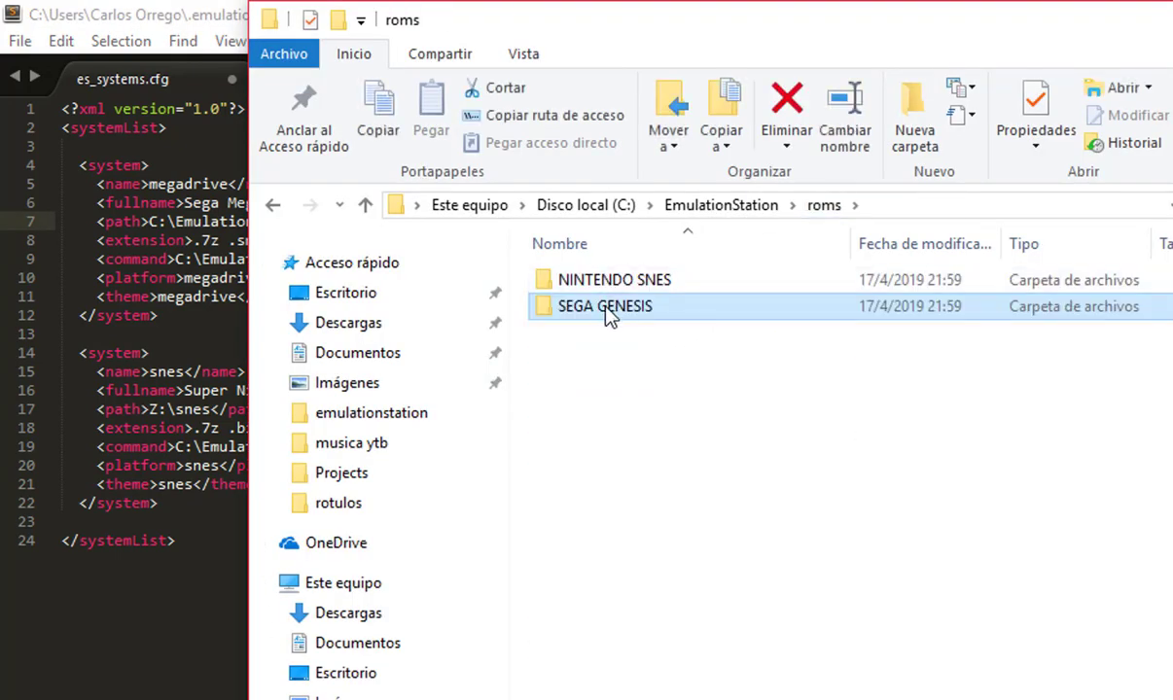
click(605, 309)
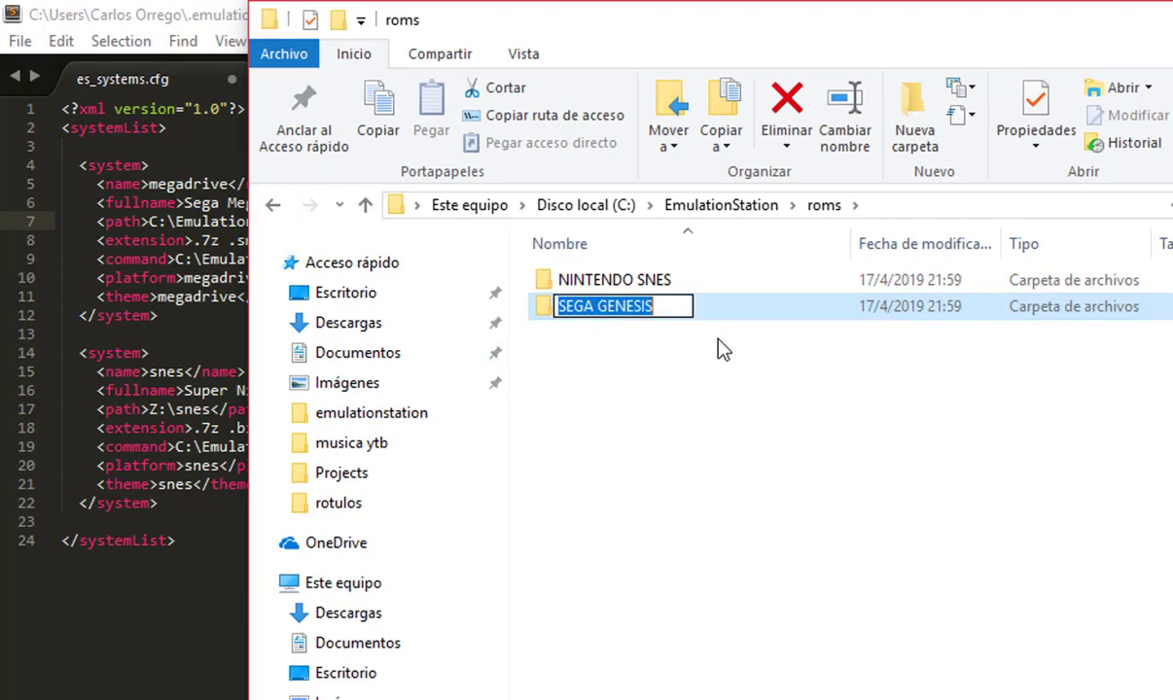
text(Megadrive)
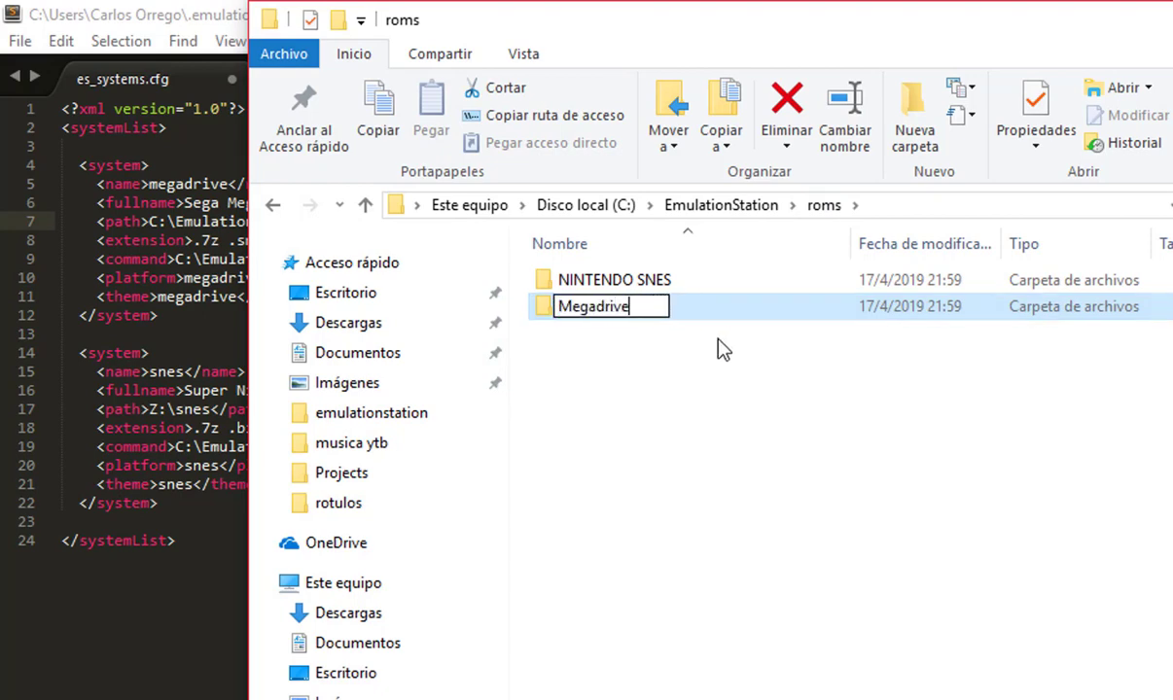
key(Return)
Rename the NINTENDO SNES folder as SNES.
click(614, 305)
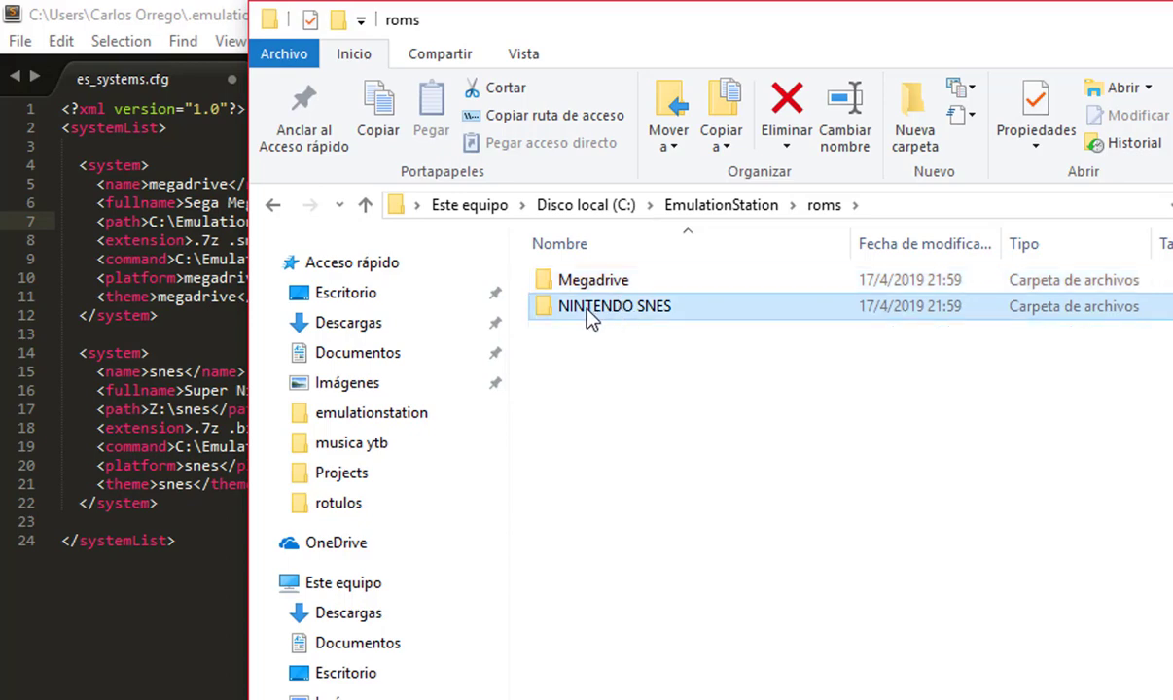
key(F2)
text(SNES)
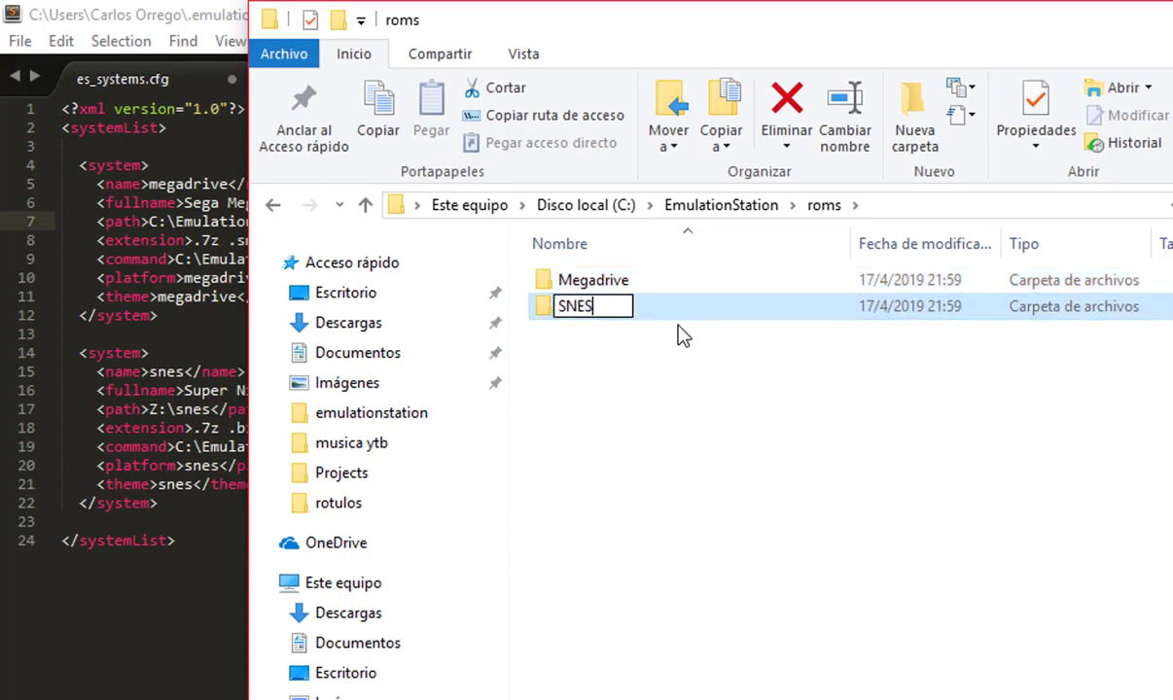
key(Return)
Copy the Megadrive folder's full path and set the Mega Drive path in es_systems.cfg to C:\EmulationStation\roms\Megadrive.
double_click(596, 284)
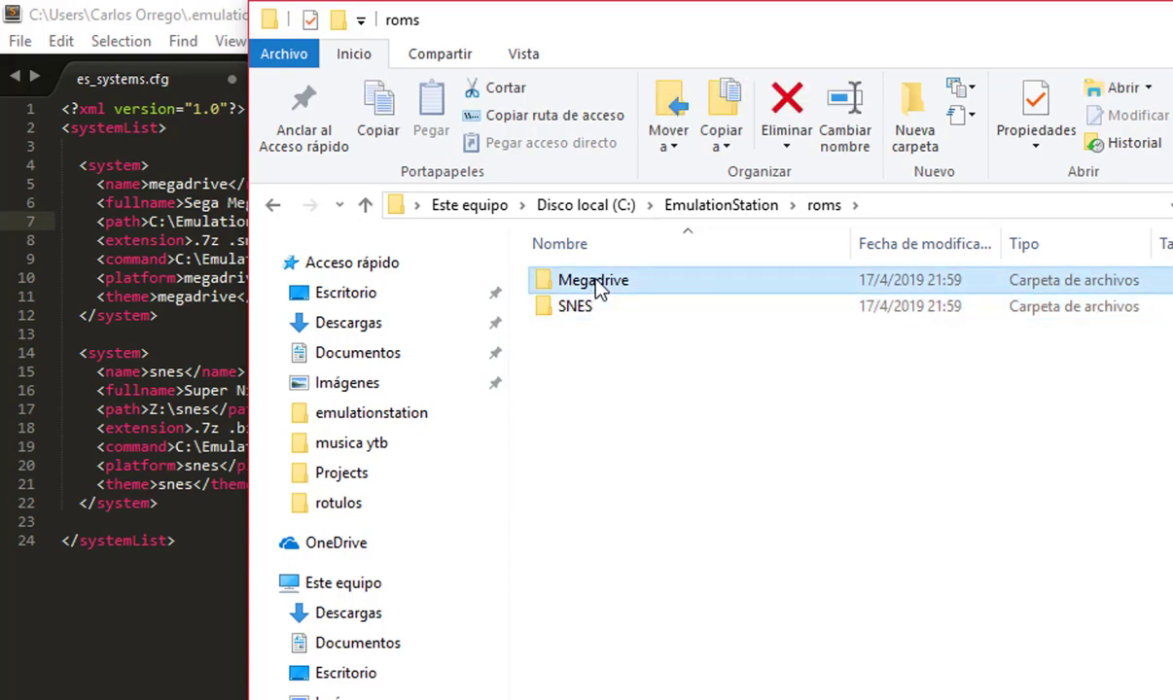
click(984, 205)
key(ctrl+c)
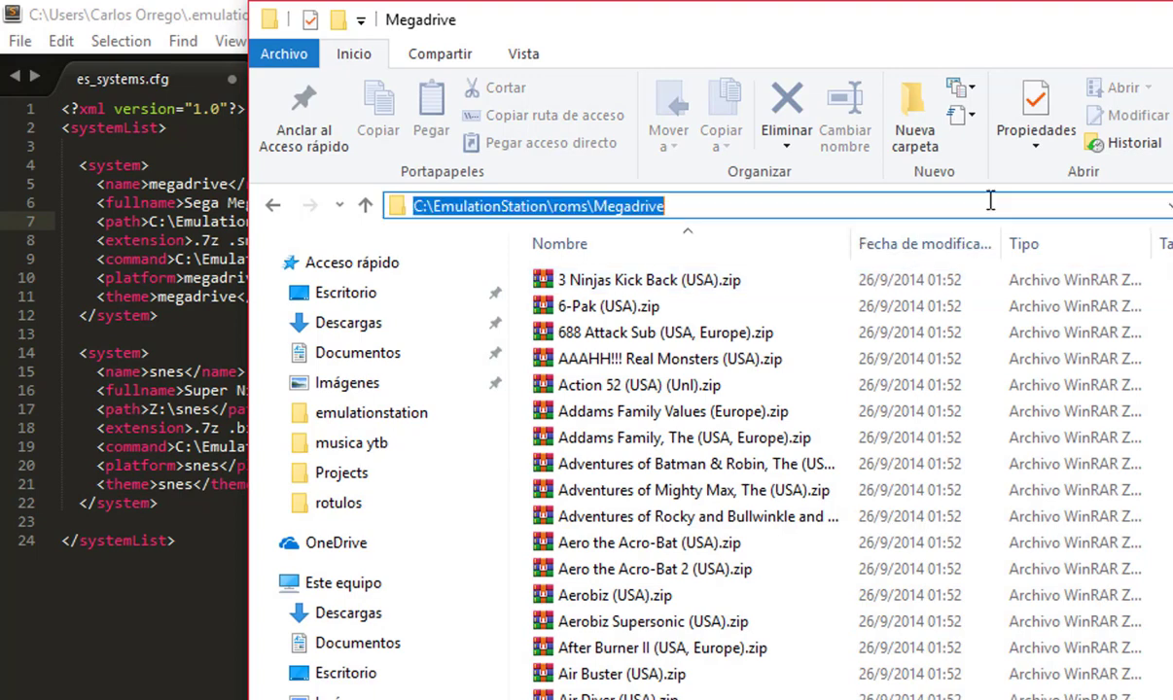
click(148, 259)
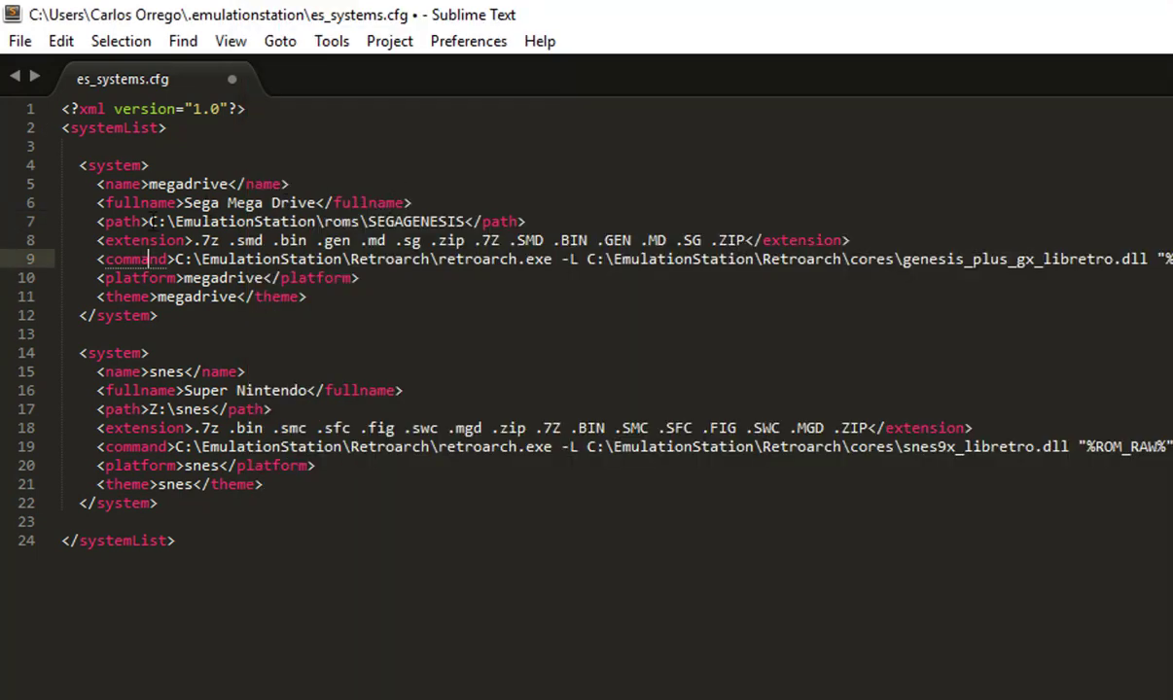
drag(148, 222, 463, 222)
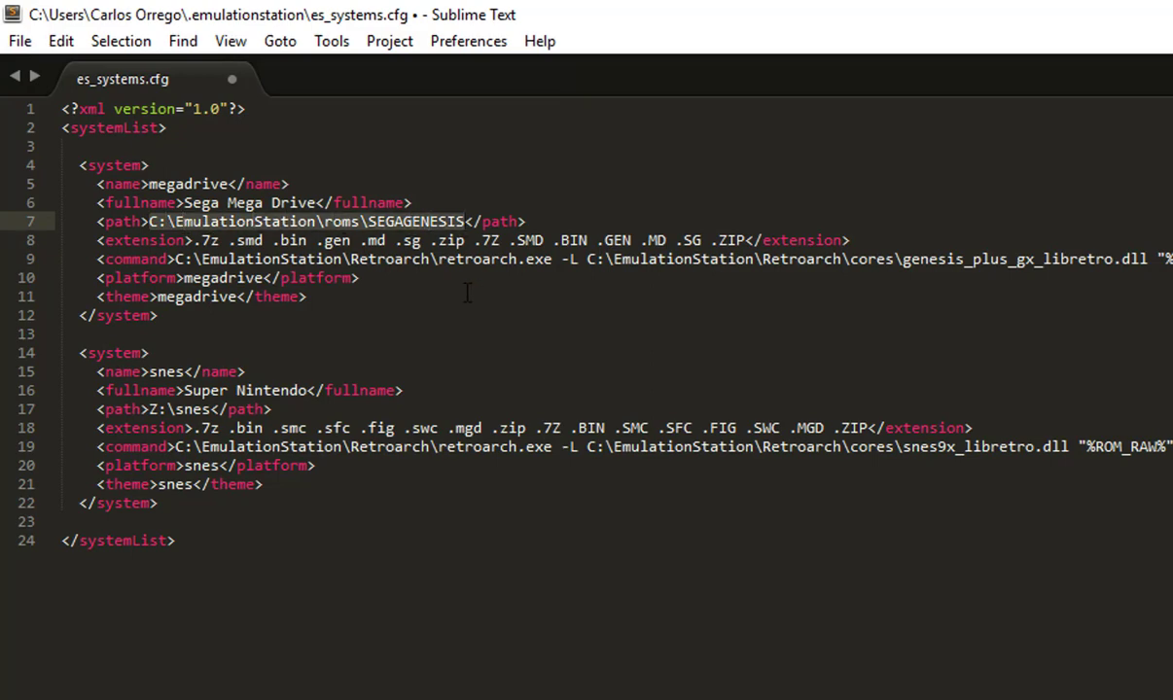
key(ctrl+v)
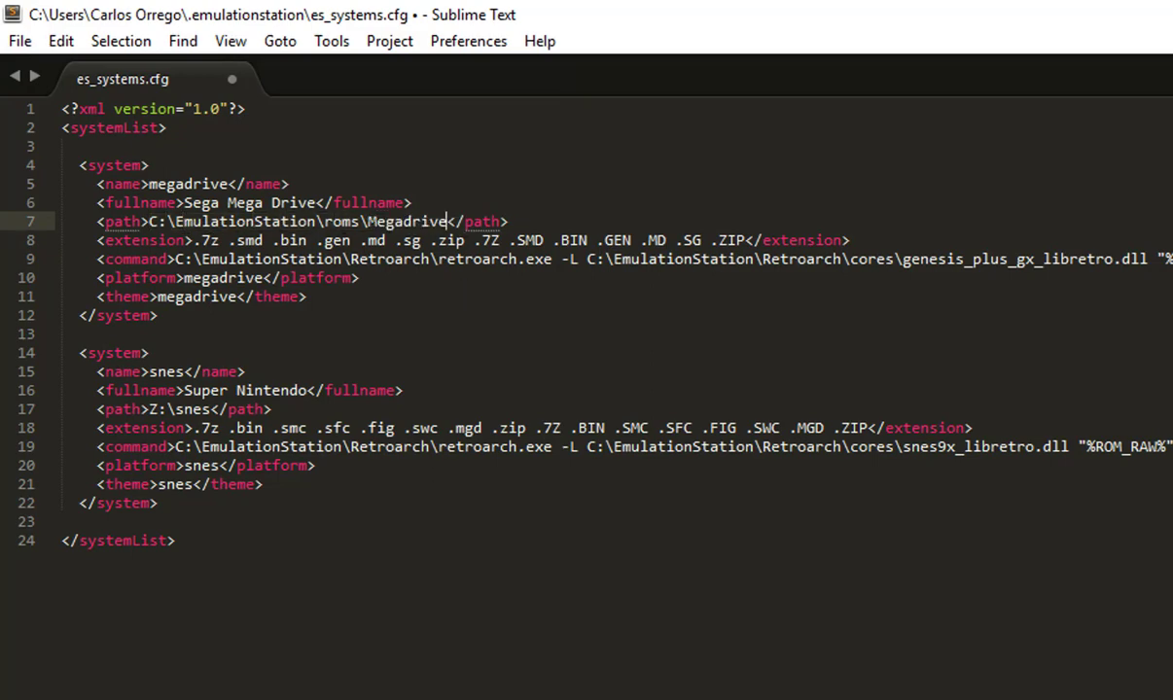
key(ctrl+s)
Switch to File Explorer, open the SNES folder inside roms and copy its full path.
key(alt+Tab)
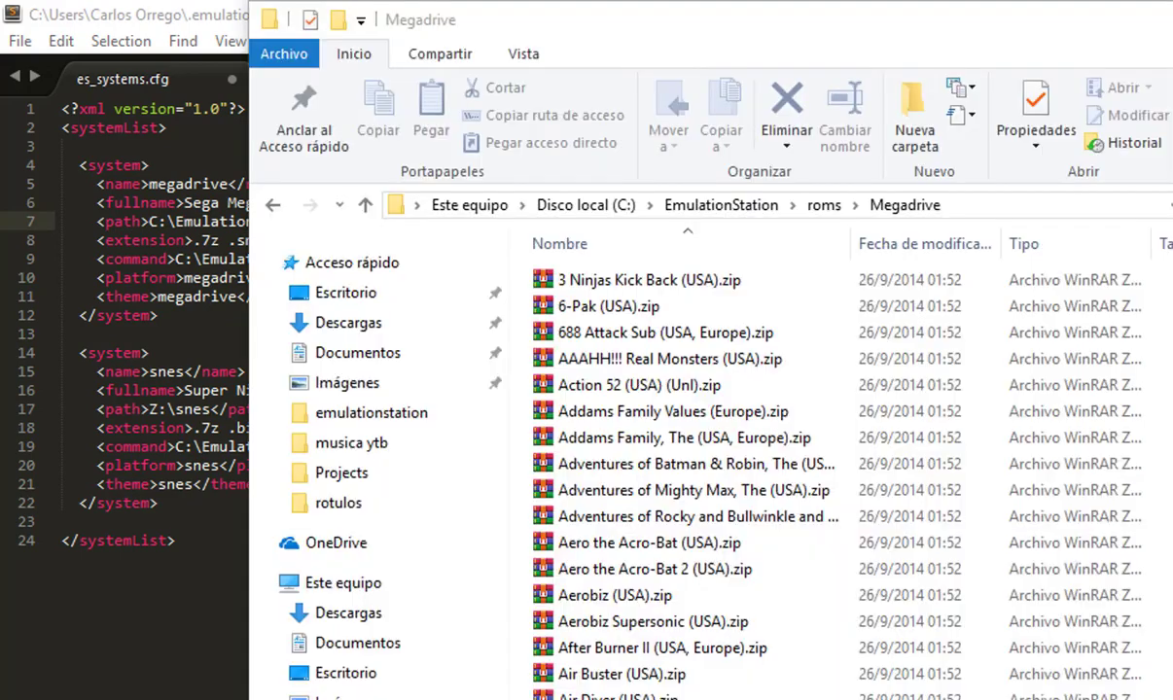
click(825, 206)
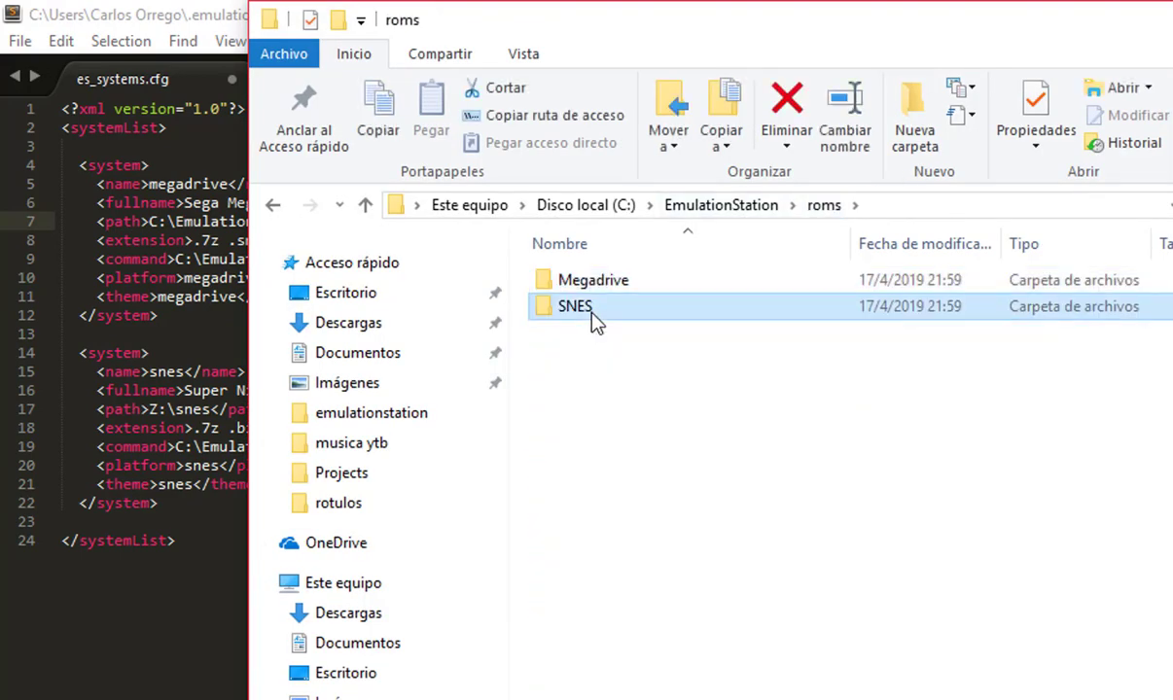
double_click(557, 296)
click(955, 205)
key(ctrl+c)
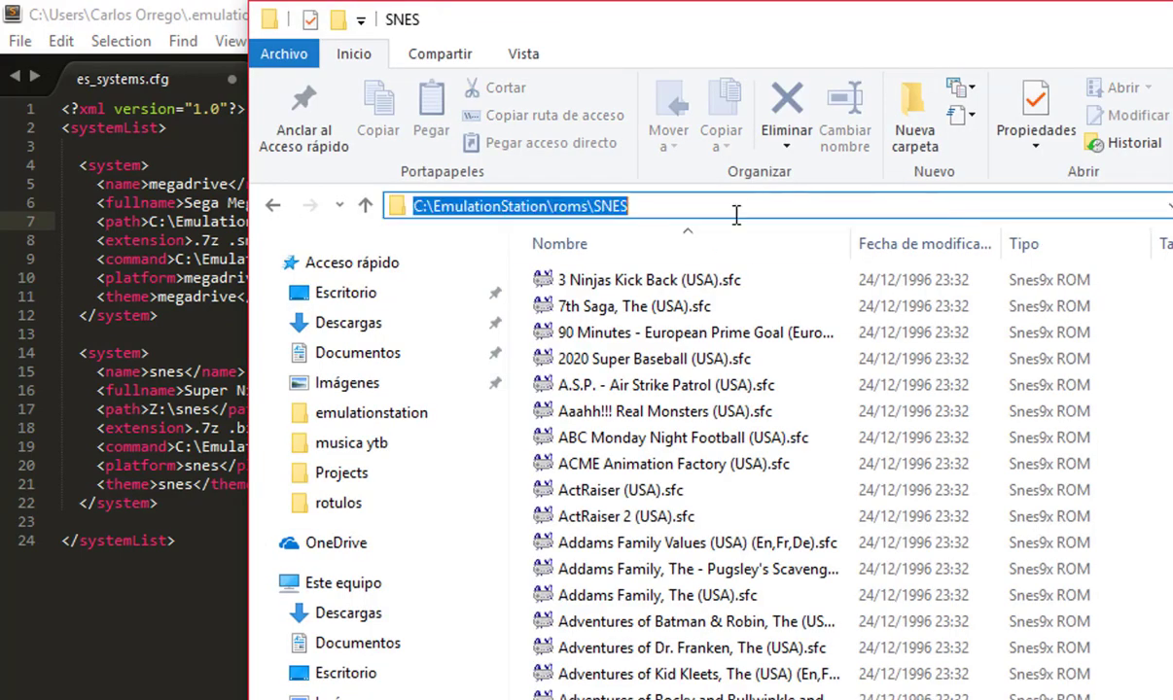
Set the Super Nintendo path in es_systems.cfg in Sublime Text to C:\EmulationStation\roms\SNES and save the file.
click(160, 464)
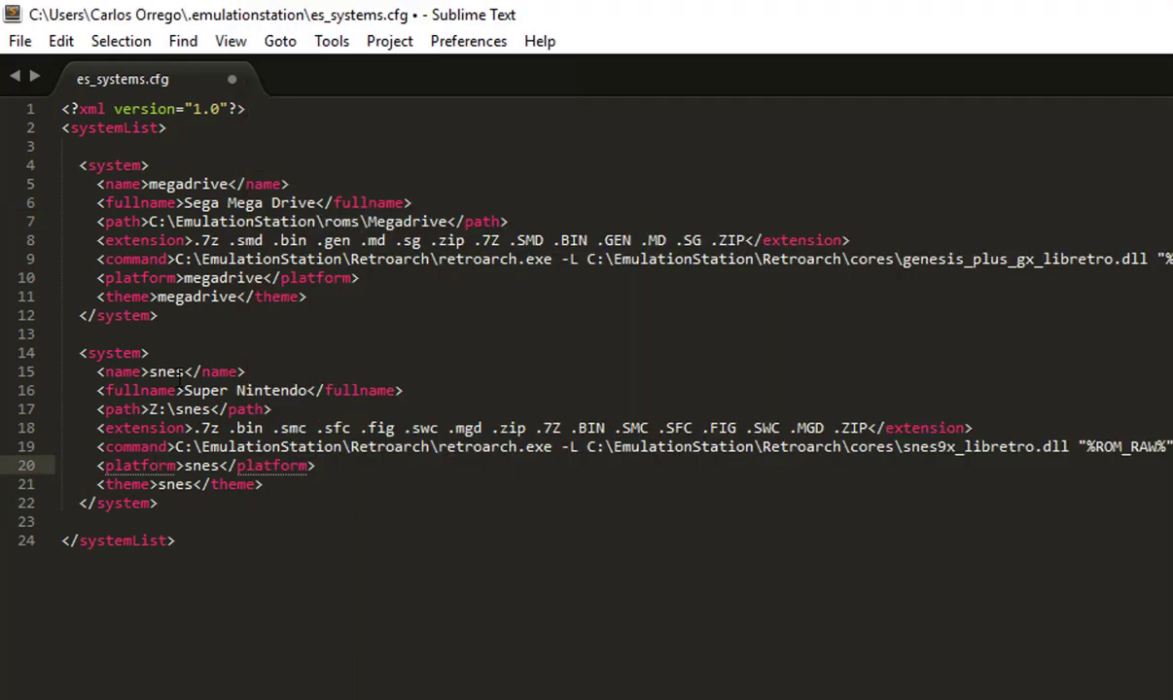
double_click(194, 409)
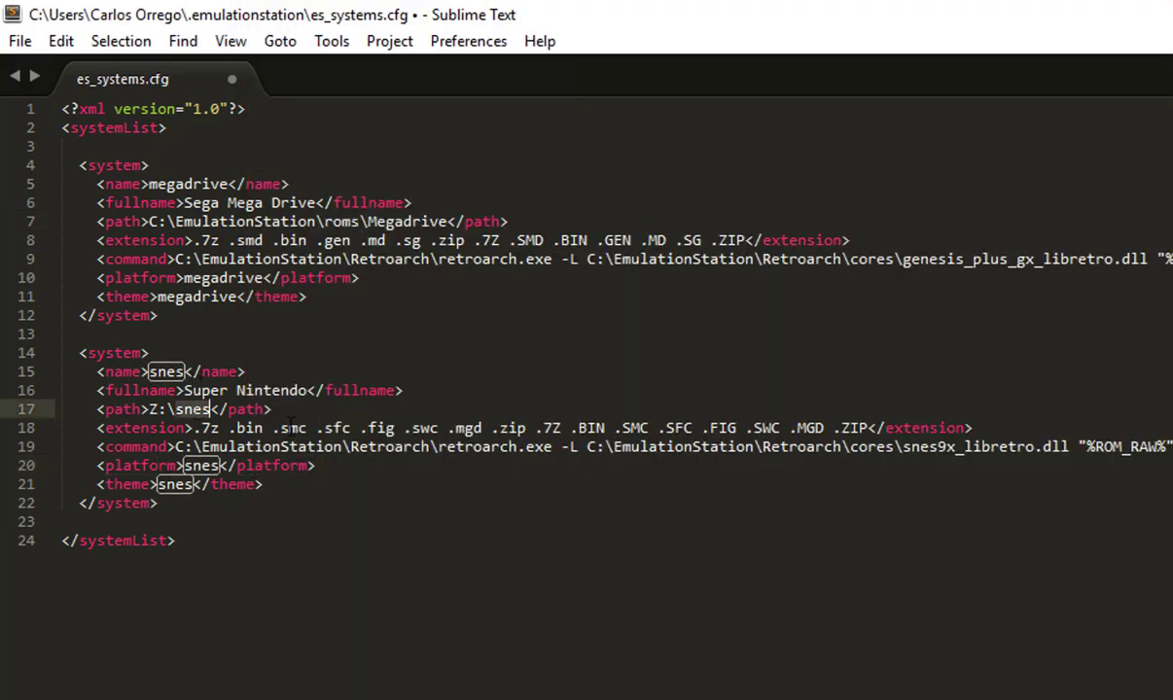
key(BackSpace)
key(BackSpace)
key(BackSpace)
key(BackSpace)
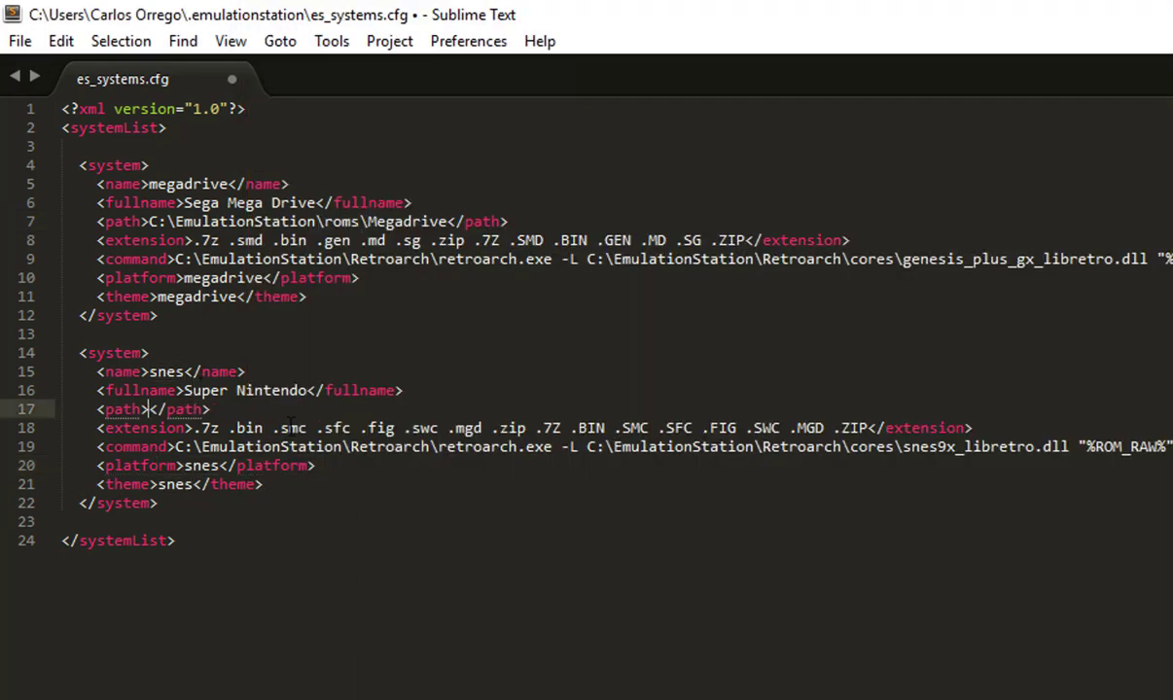
key(ctrl+v)
key(ctrl+s)
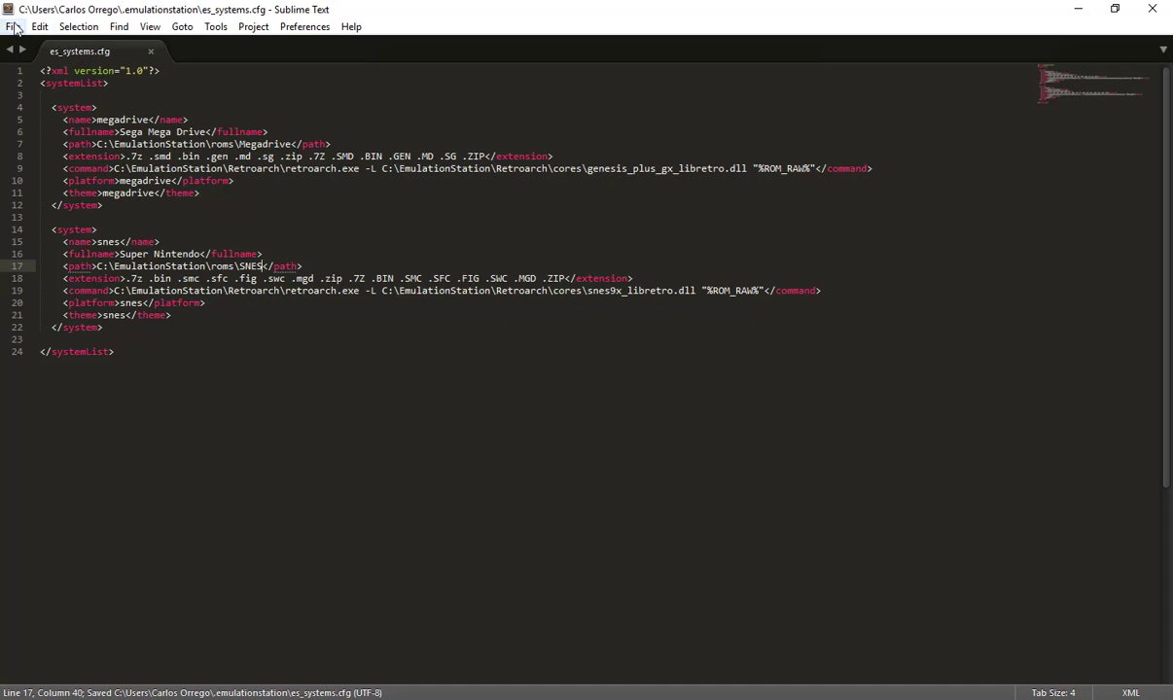
click(13, 27)
click(41, 146)
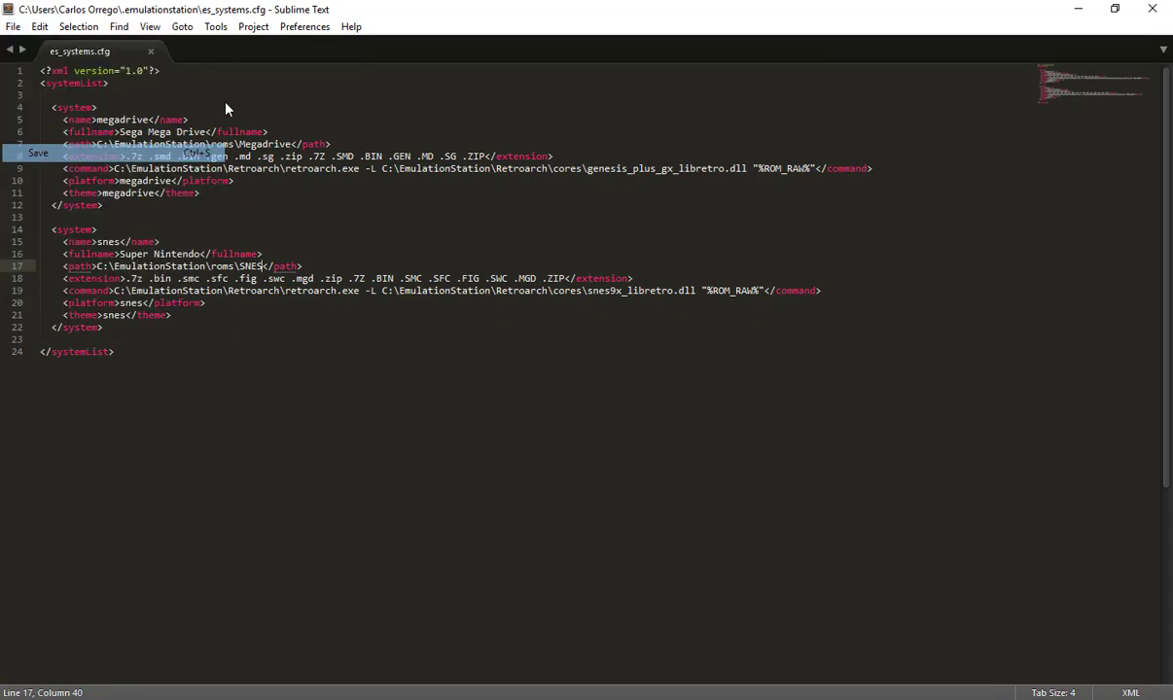
Minimize the open windows and launch EmulationStation from the desktop.
click(1077, 8)
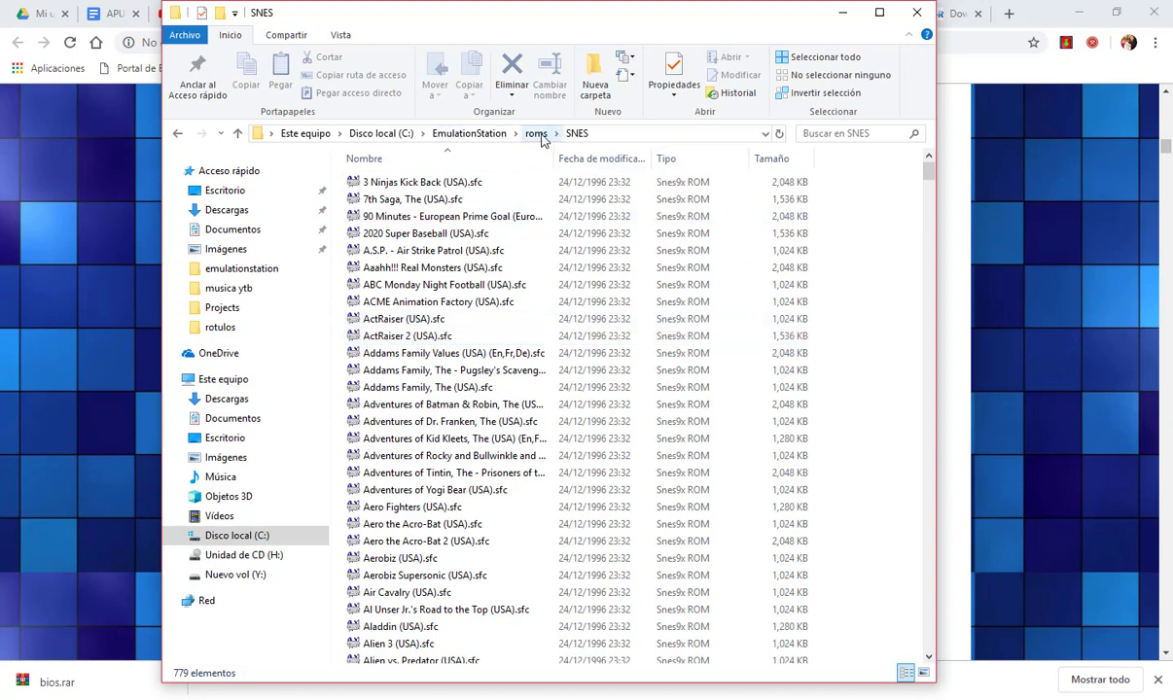
key(super+d)
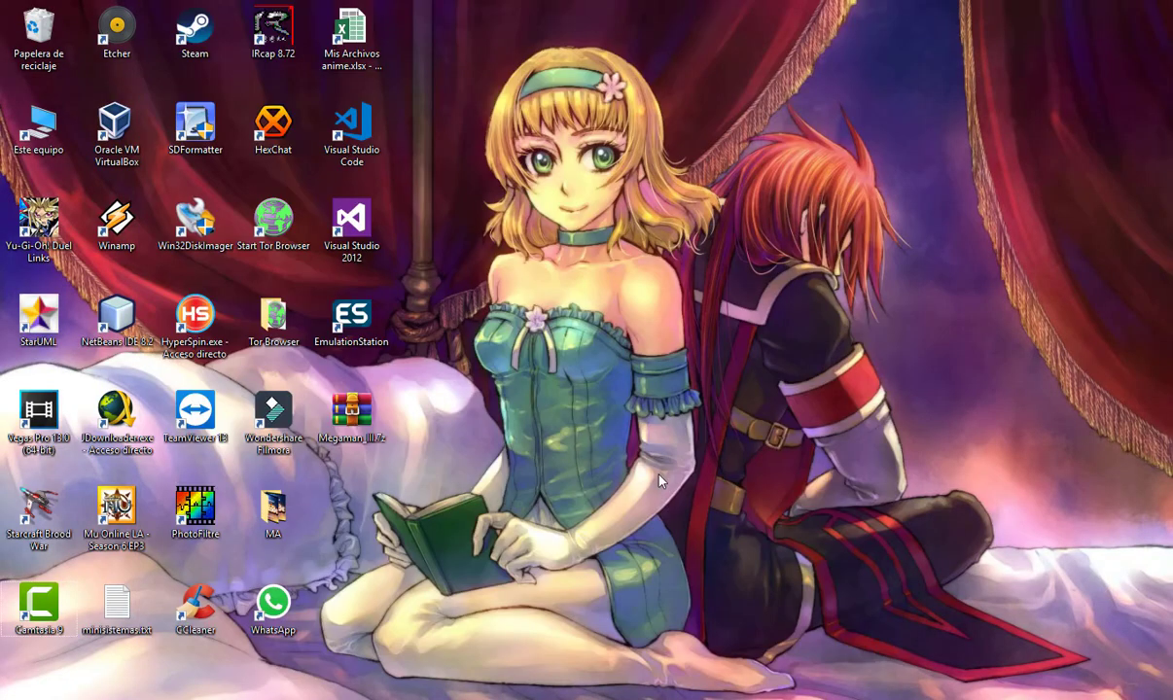
click(351, 316)
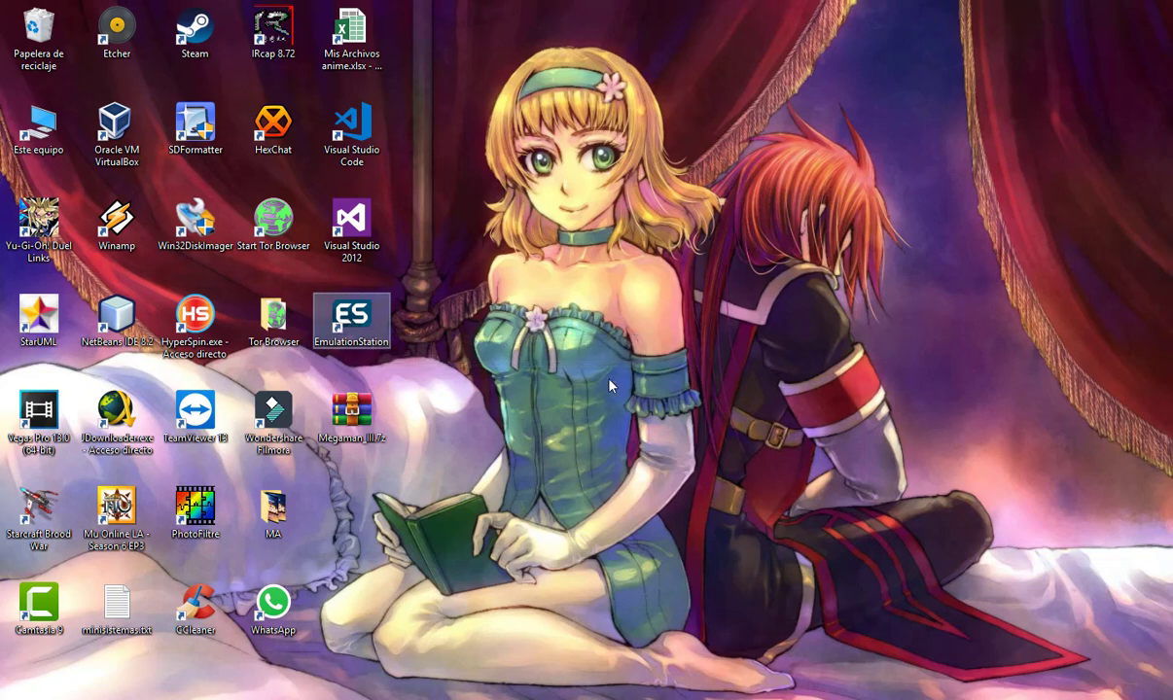
key(Return)
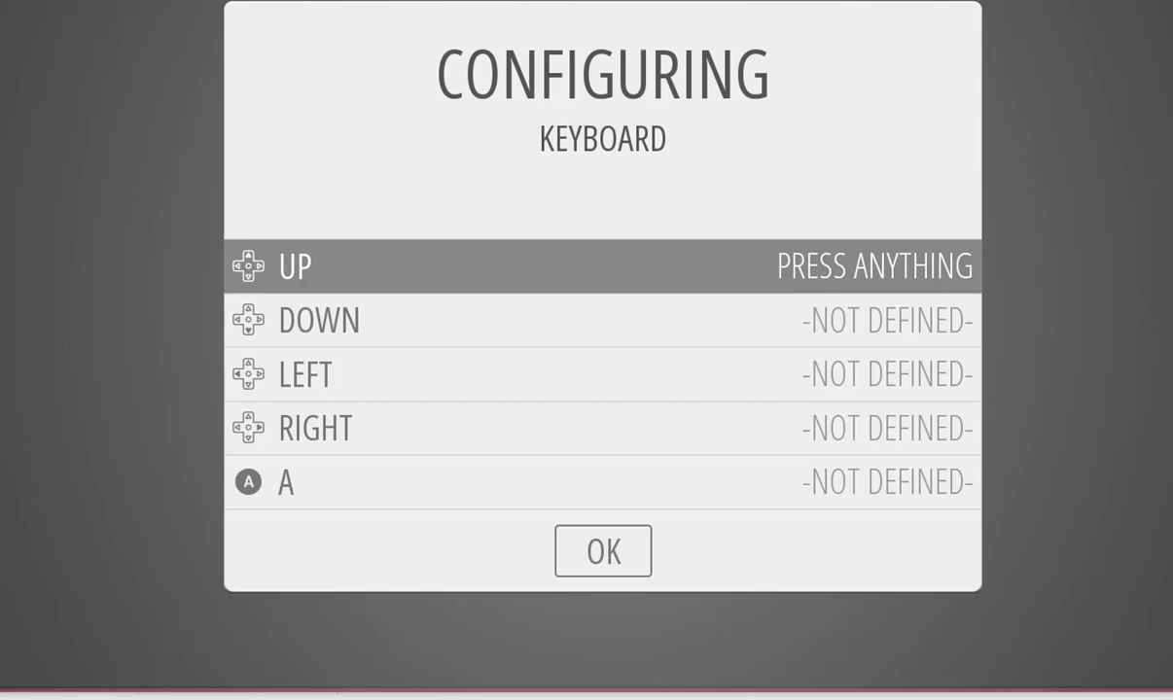
Map the Up, Down, Left and Right directions to the matching keyboard arrow keys.
key(Up)
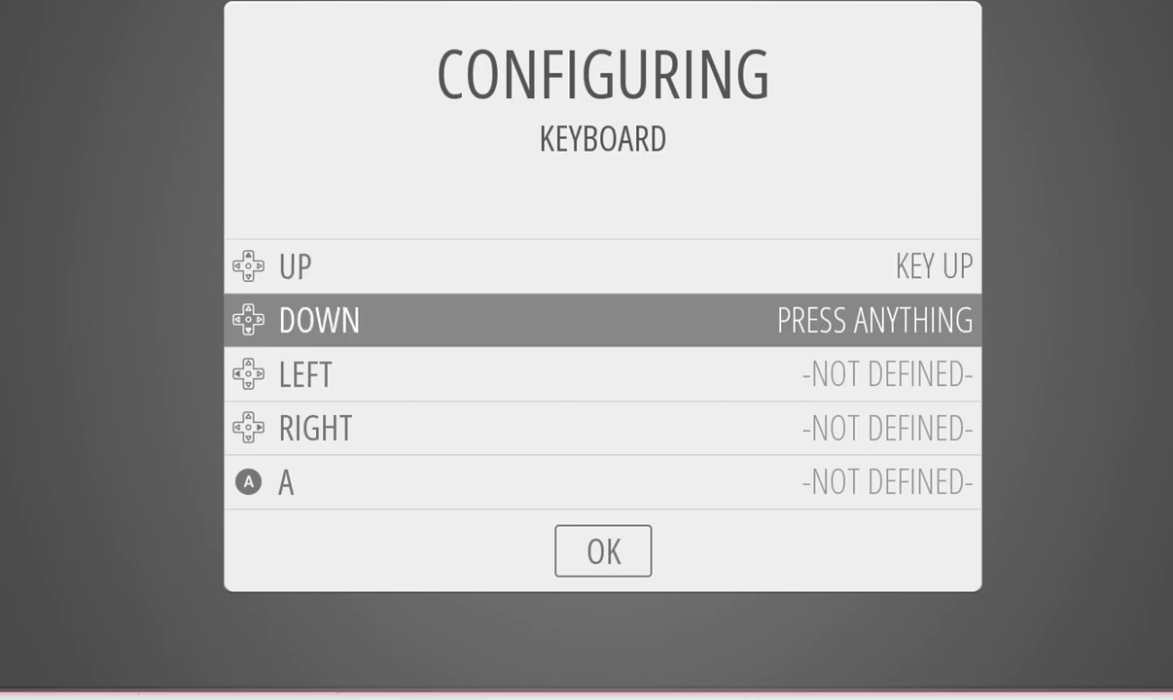
key(Down)
key(Left)
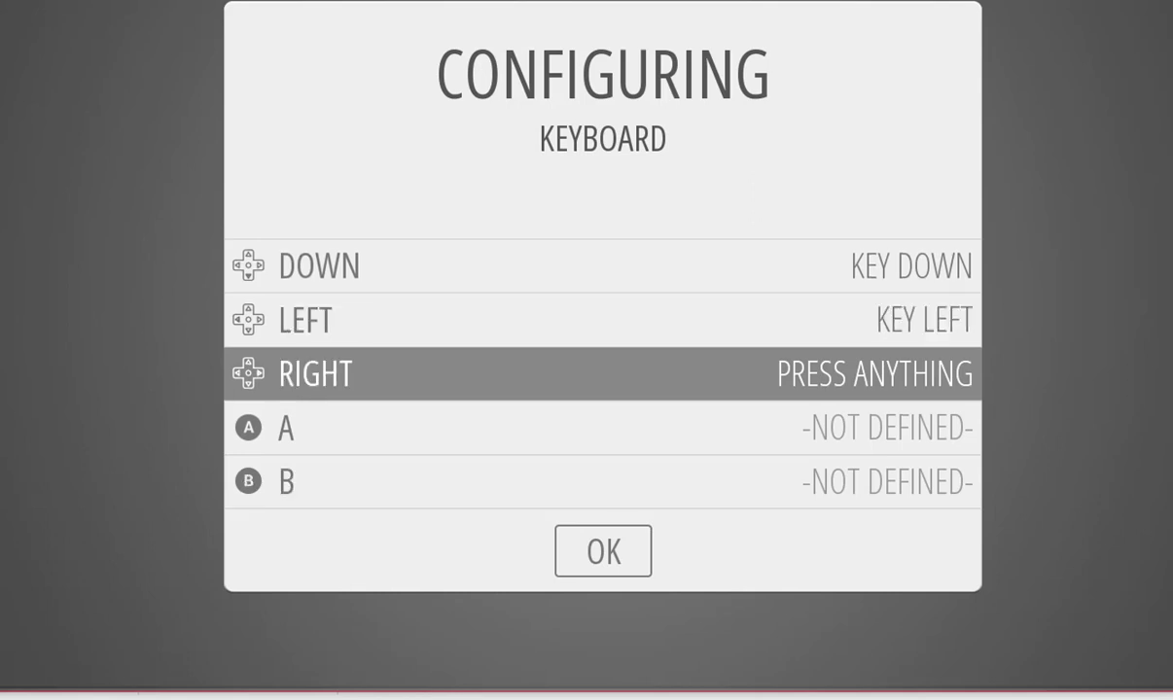
key(Right)
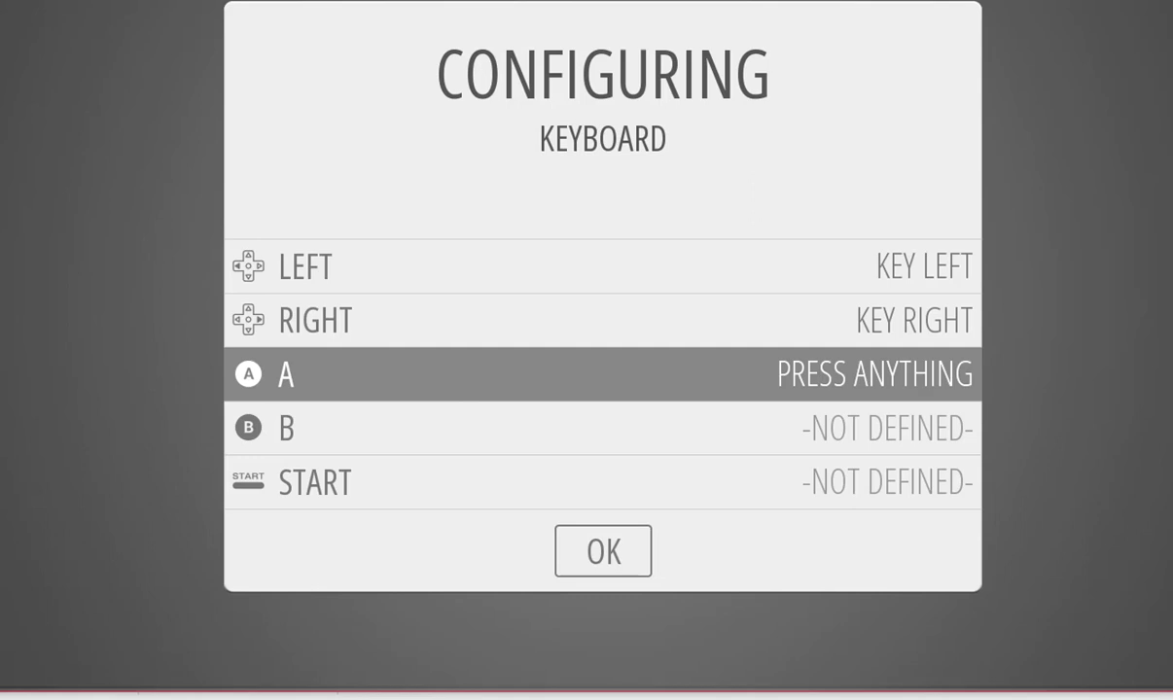
Map A to S, B to A, Start to Return, Select to Space, Page Up to C and Page Down to D, and confirm the keyboard configuration.
key(s)
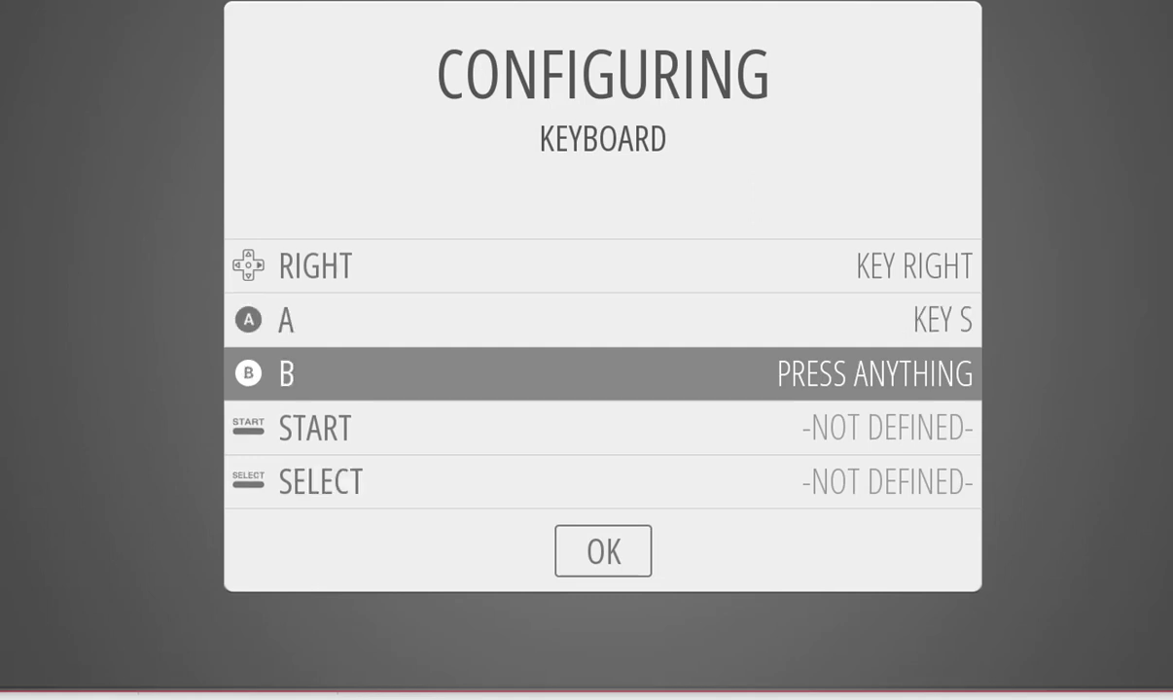
key(a)
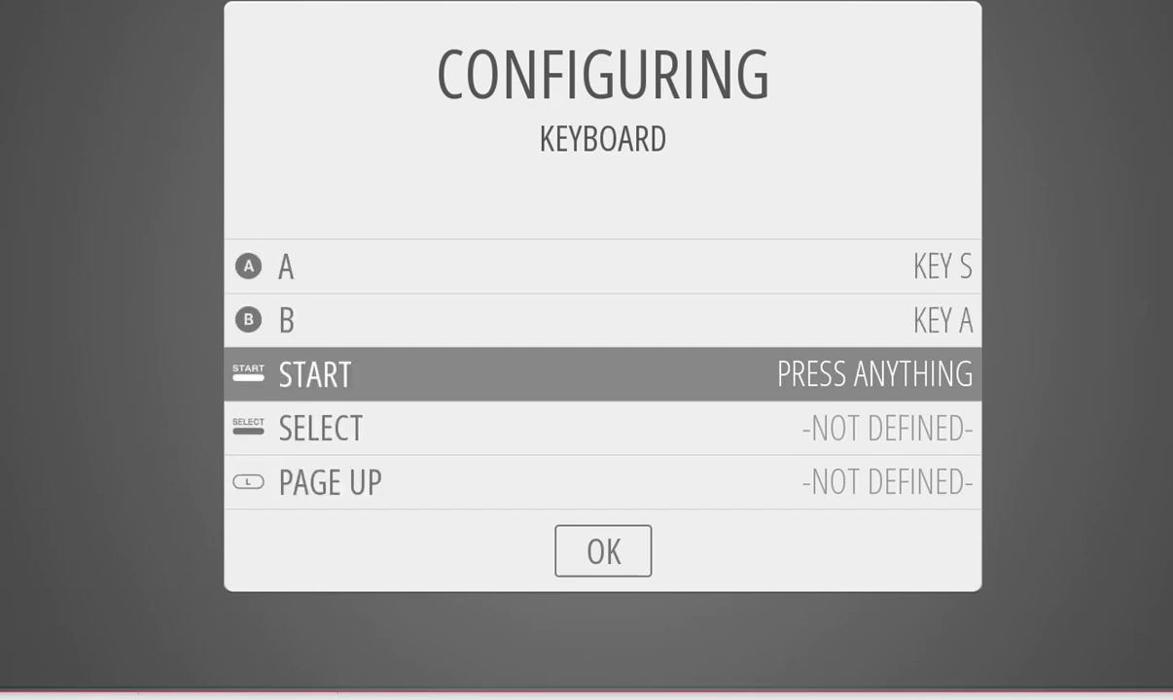
key(Return)
key(space)
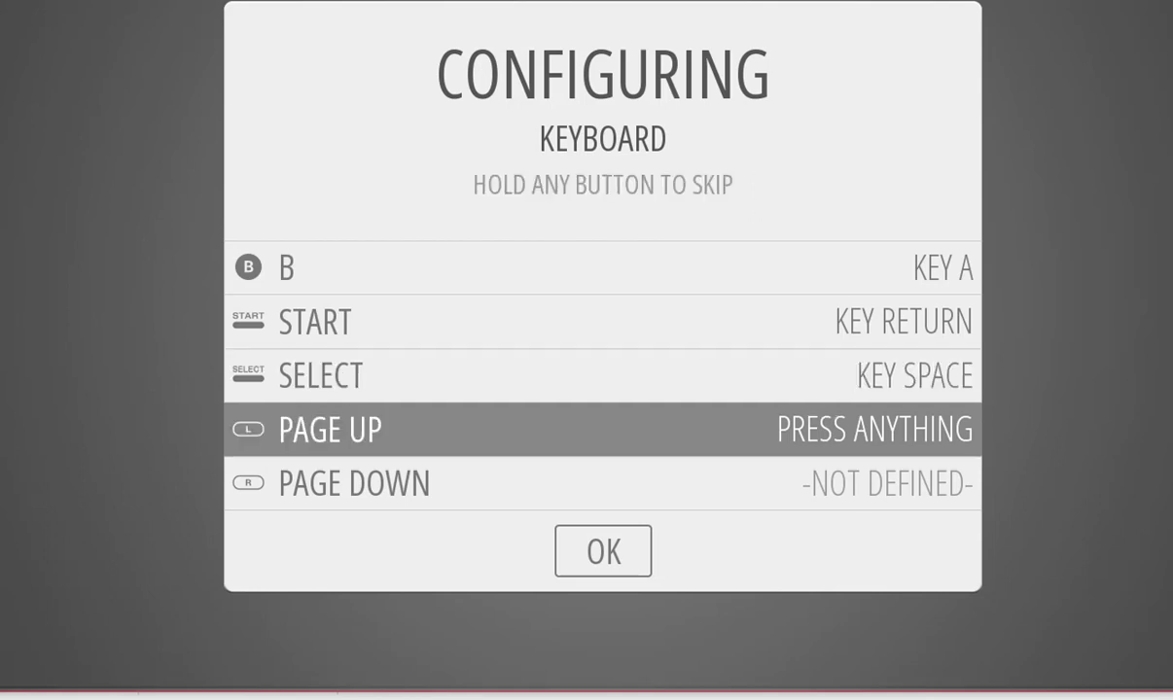
key(c)
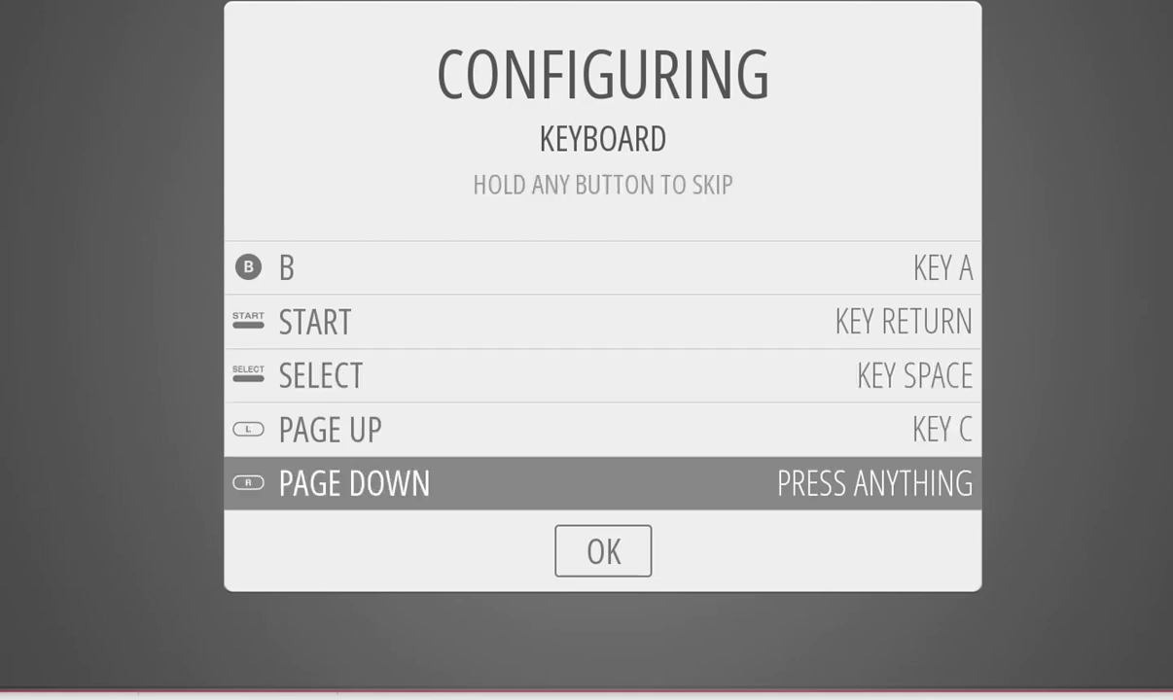
key(d)
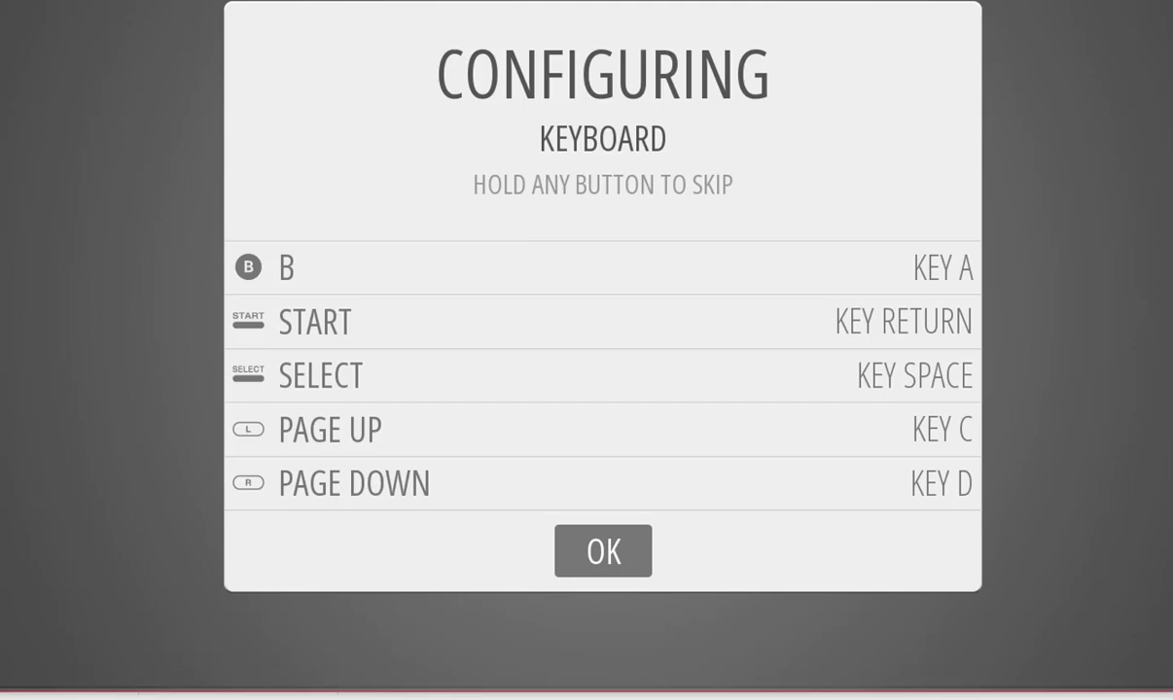
key(Return)
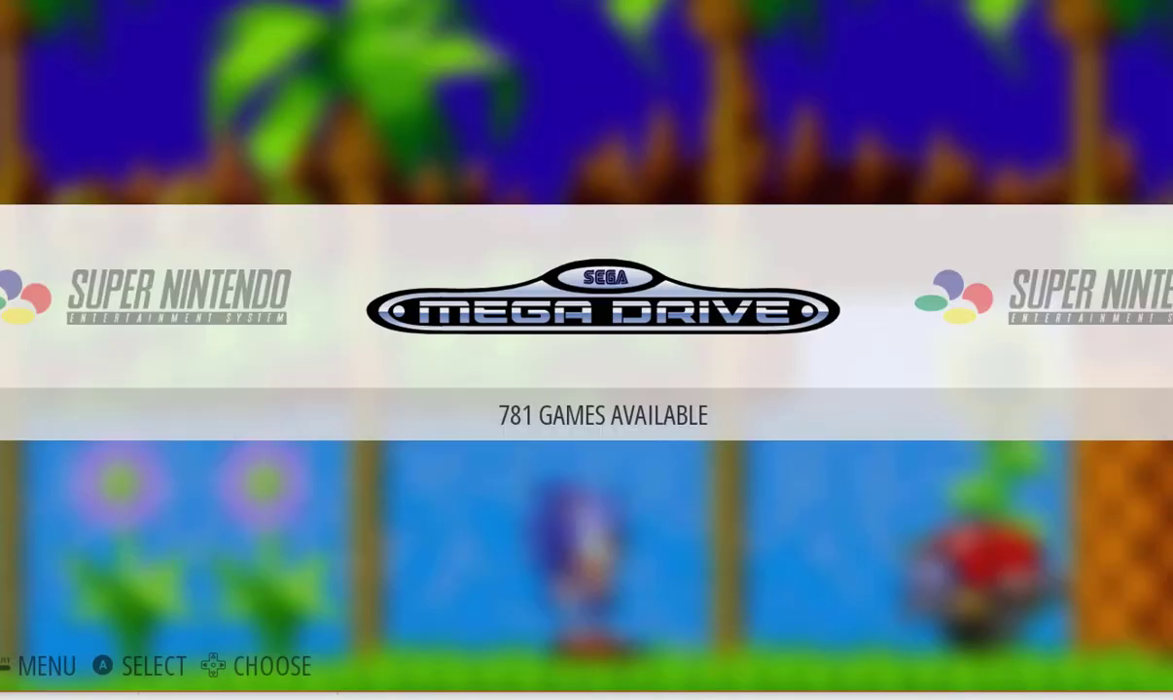
View the Super Nintendo system, return to Mega Drive, and open and close the main menu.
key(Right)
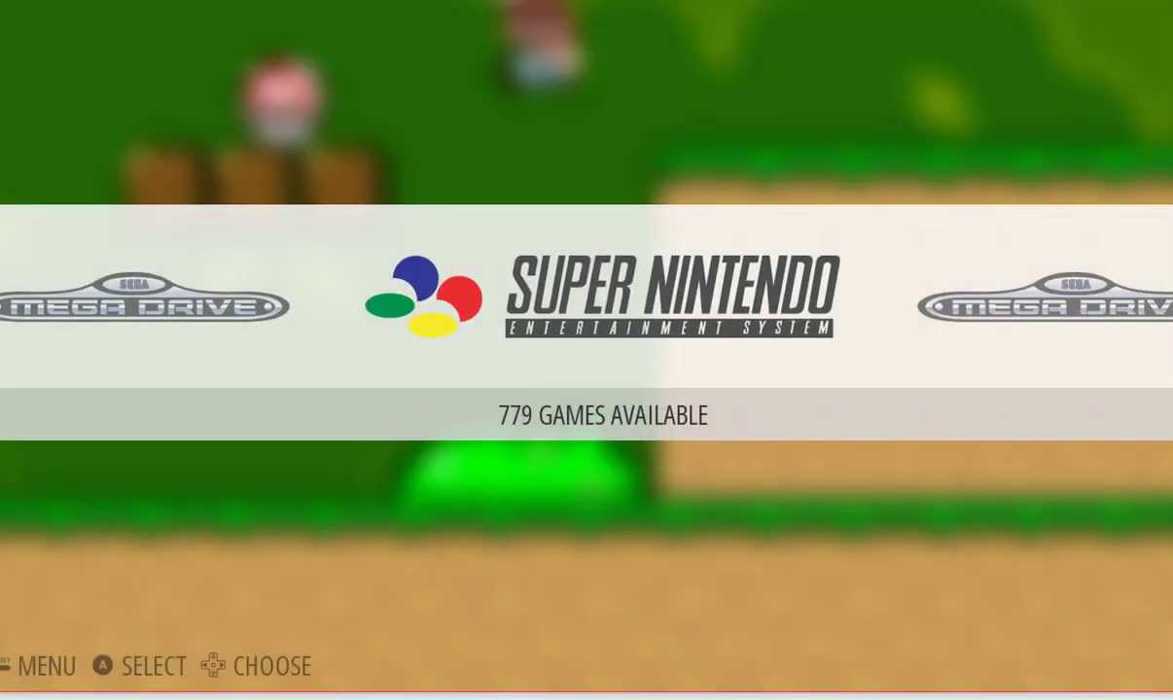
key(Left)
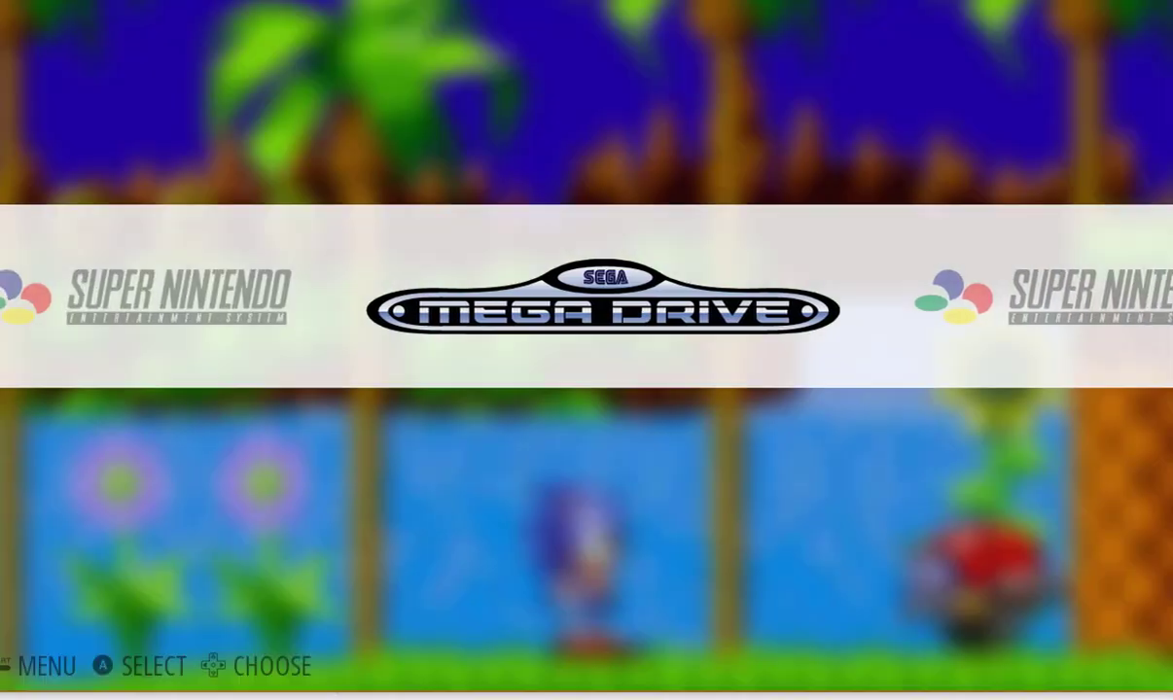
key(Return)
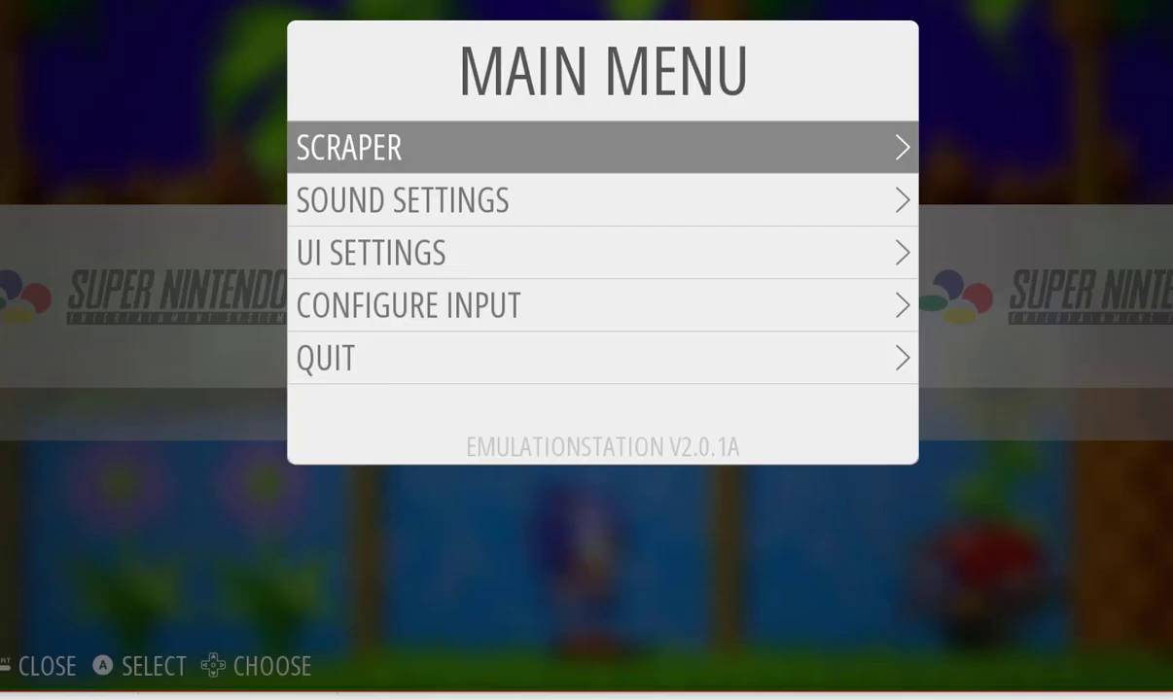
key(Return)
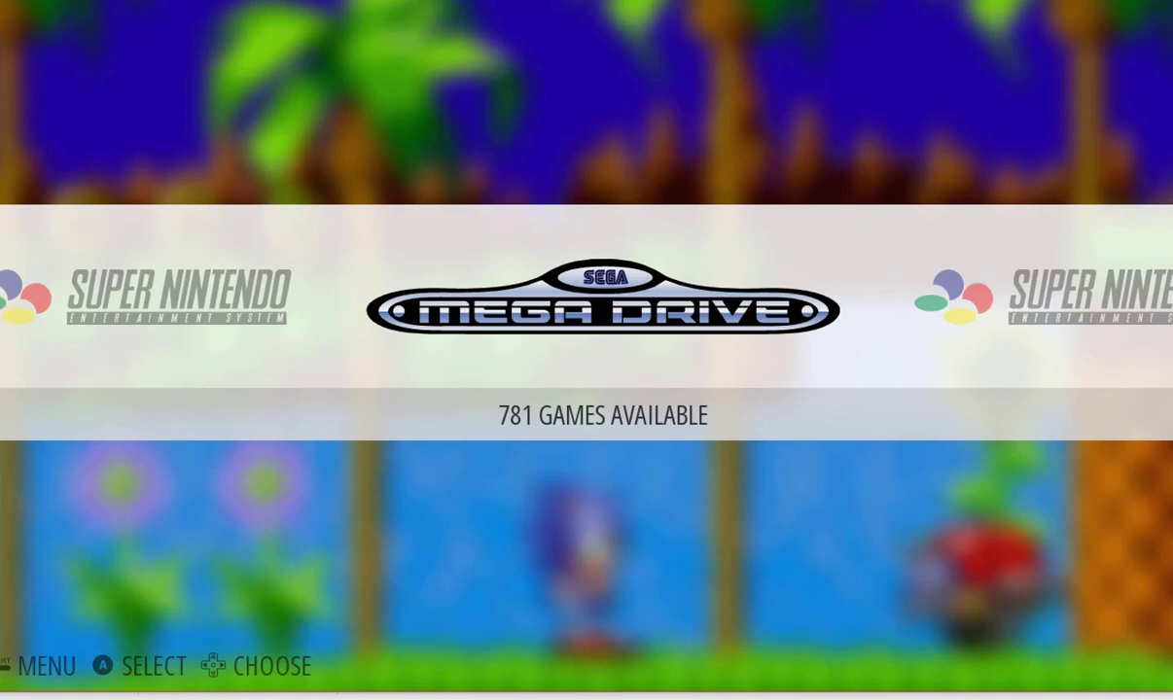
Open the Mega Drive game list and jump to letter E through the list options.
key(Return)
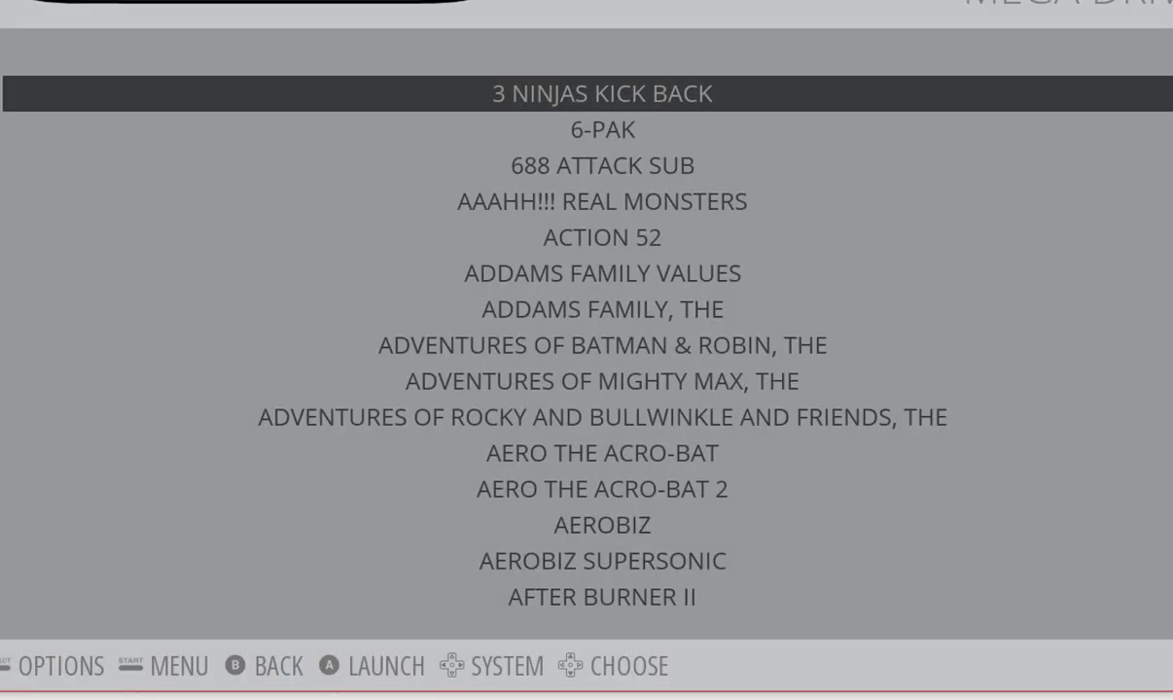
key(Down)
key(Down)
key(Down)
key(shift)
key(Right)
key(Right)
key(Right)
key(Right)
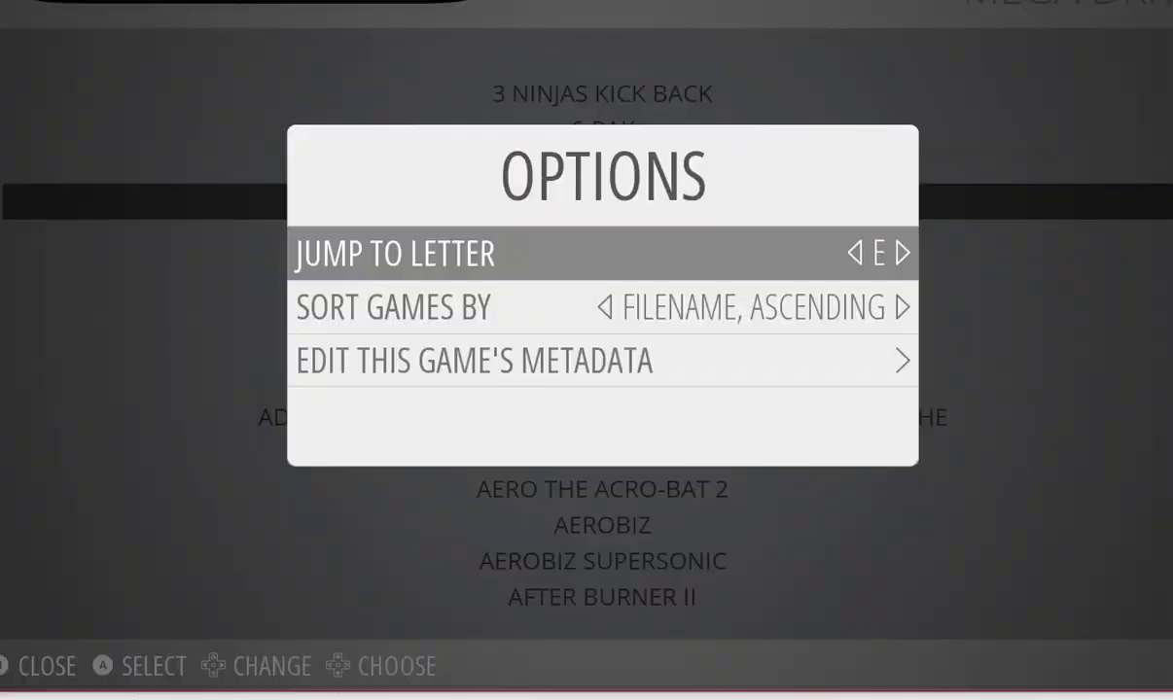
key(Return)
Launch Dungeons & Dragons - Warriors of the Eternal Sun from the Mega Drive list to test it, and close the game.
key(Down)
key(Down)
key(Down)
key(Down)
key(Down)
key(Down)
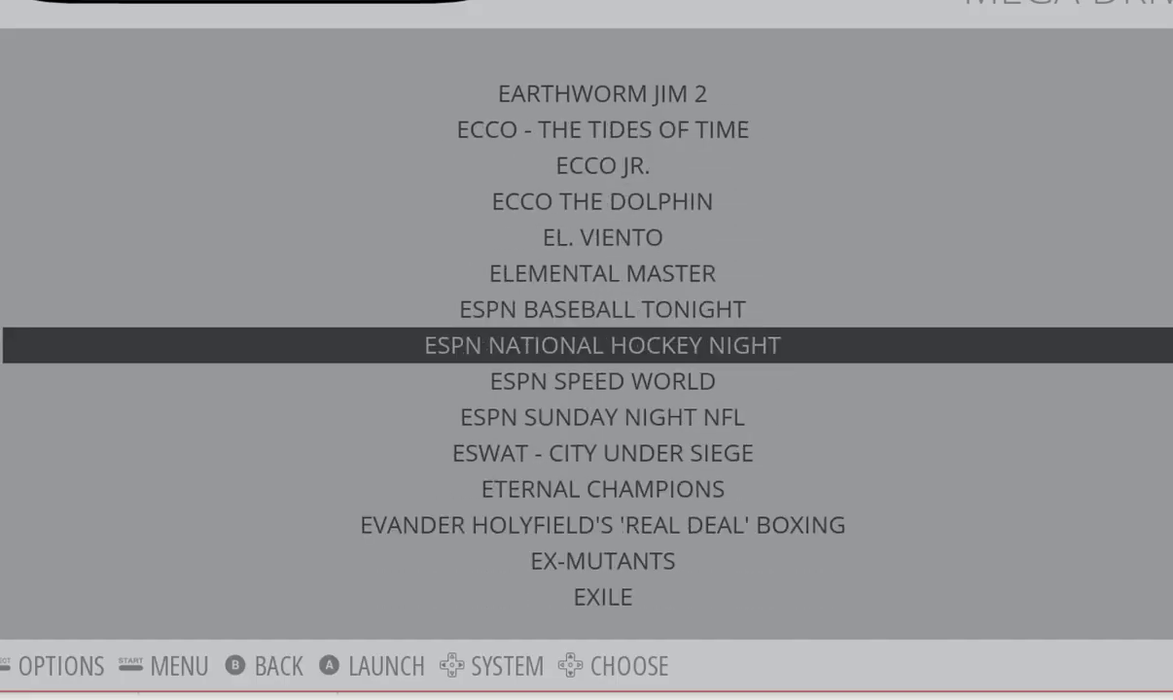
key(Up)
key(Up)
key(Up)
key(Up)
key(Up)
key(Up)
key(Up)
key(Up)
key(Up)
key(Up)
key(Up)
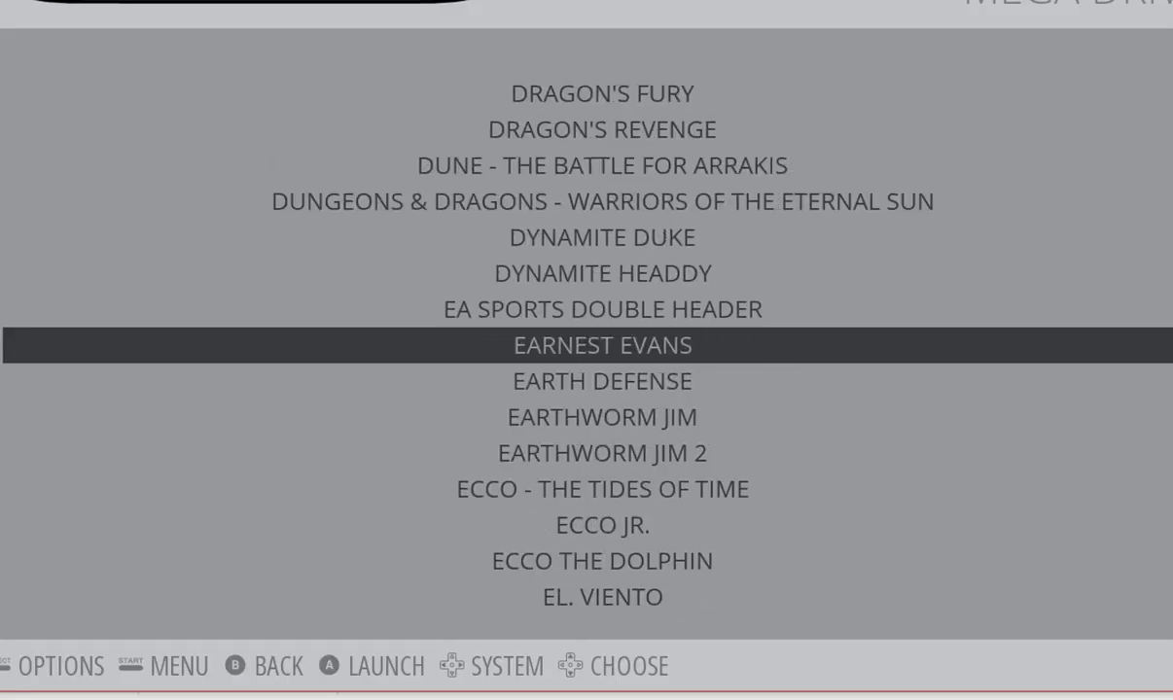
key(Up)
key(Up)
key(Up)
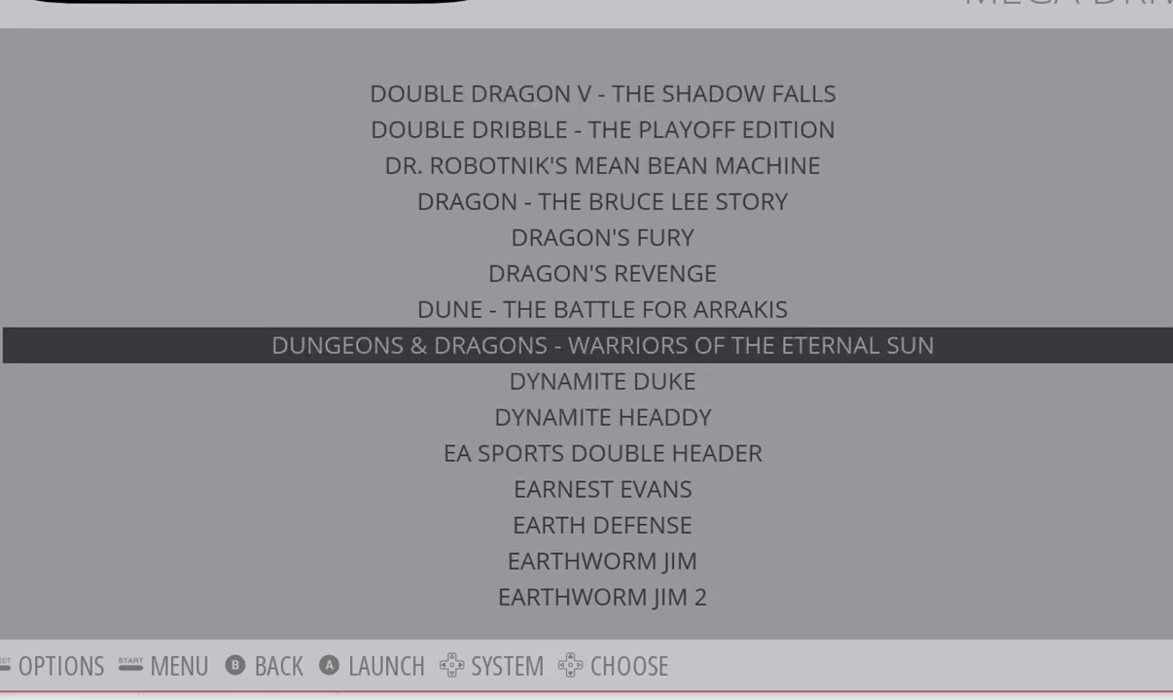
key(Escape)
key(Return)
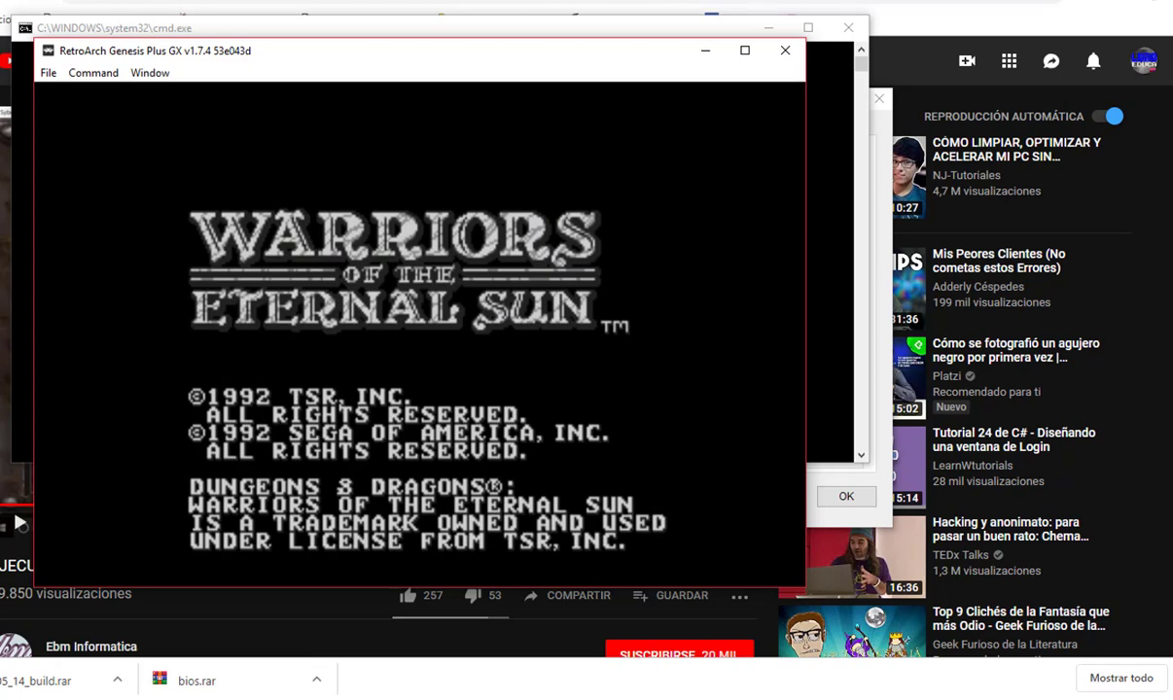
key(Escape)
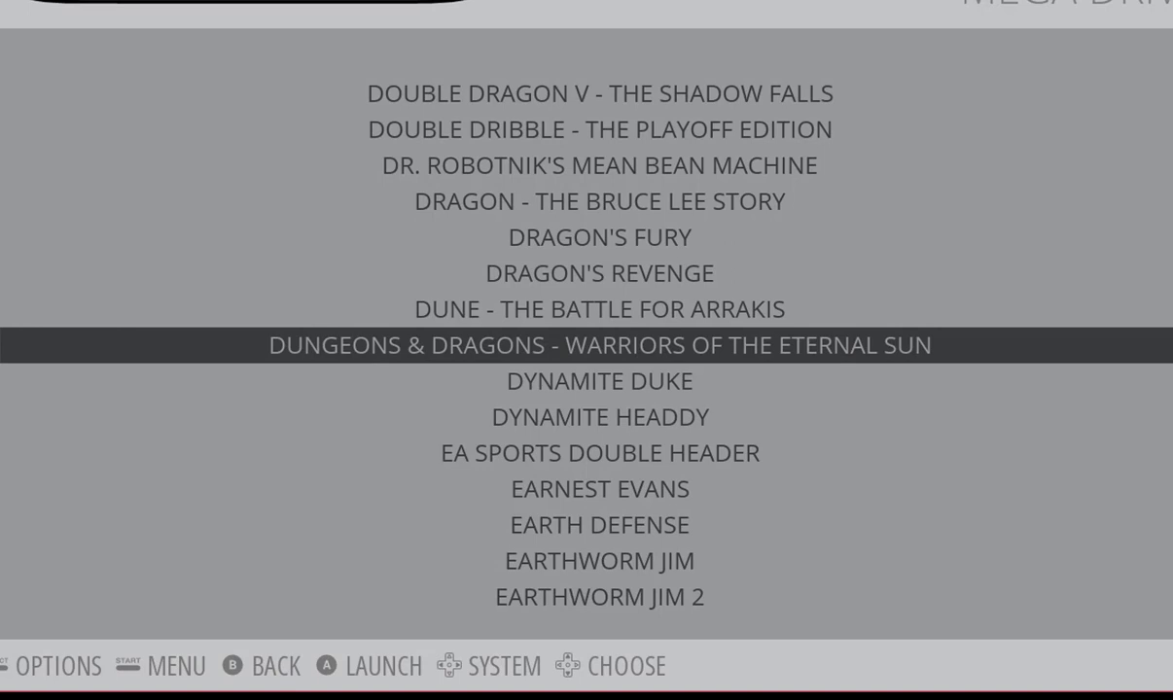
Browse the Mega Drive list up to Dragon - The Bruce Lee Story and return to the system selection.
key(Up)
key(Up)
key(Up)
key(Up)
key(Up)
key(Down)
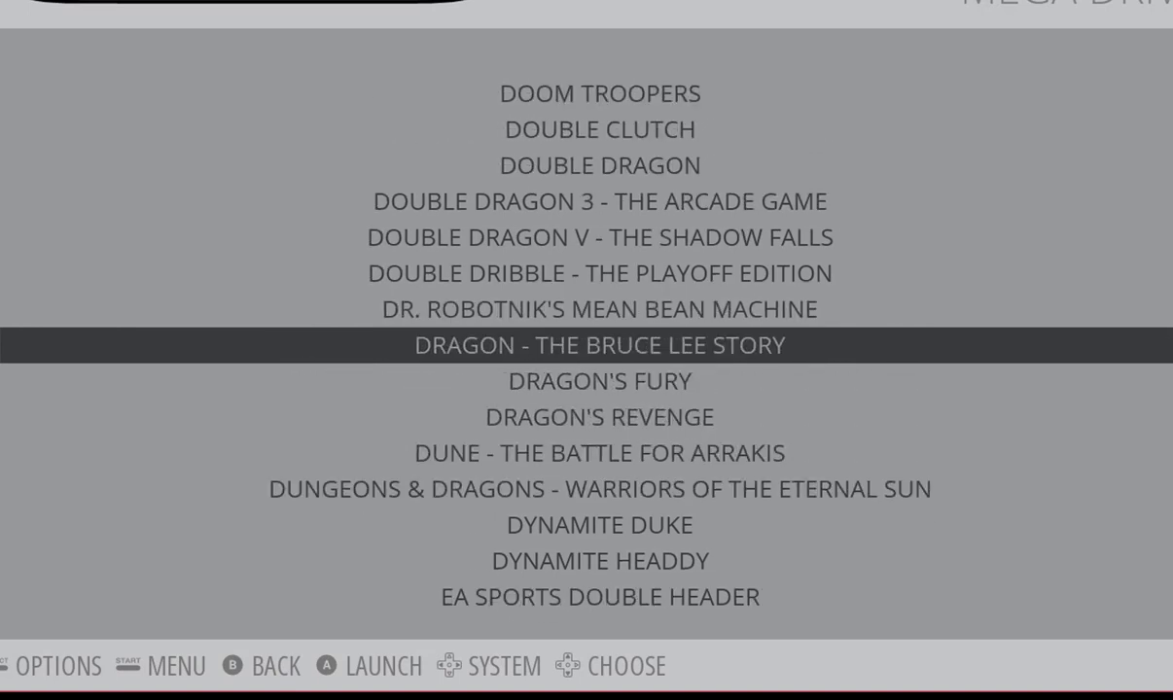
key(Escape)
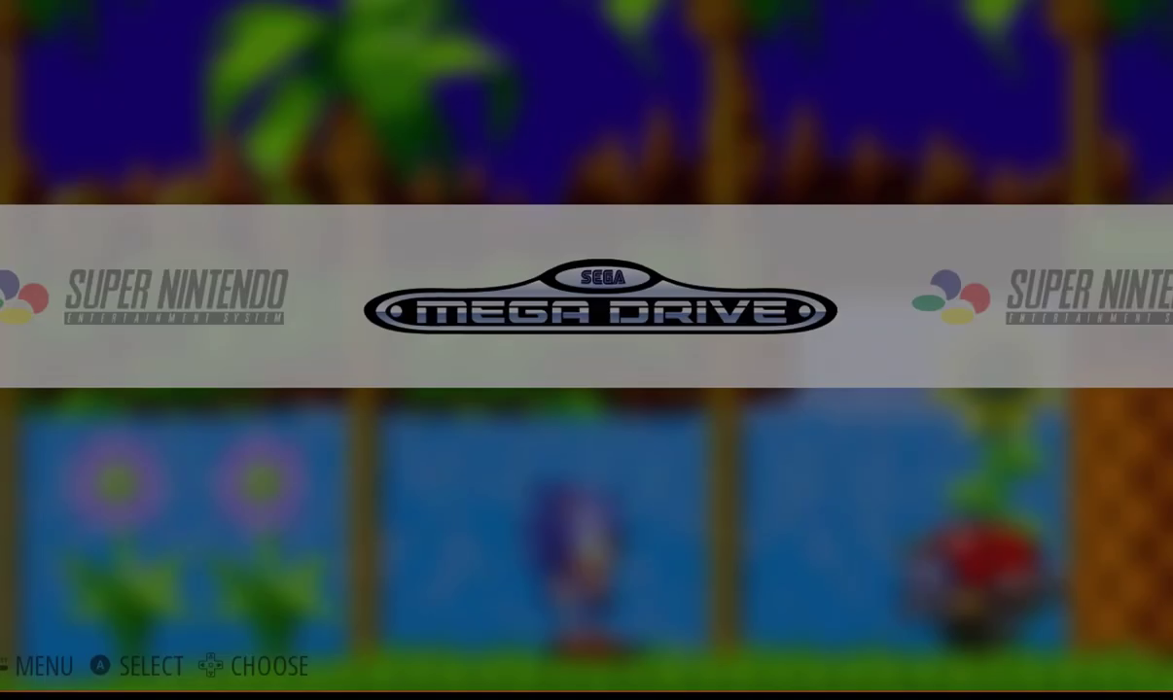
Open the Super Nintendo game list, browse its first titles and return to the system selection.
key(Right)
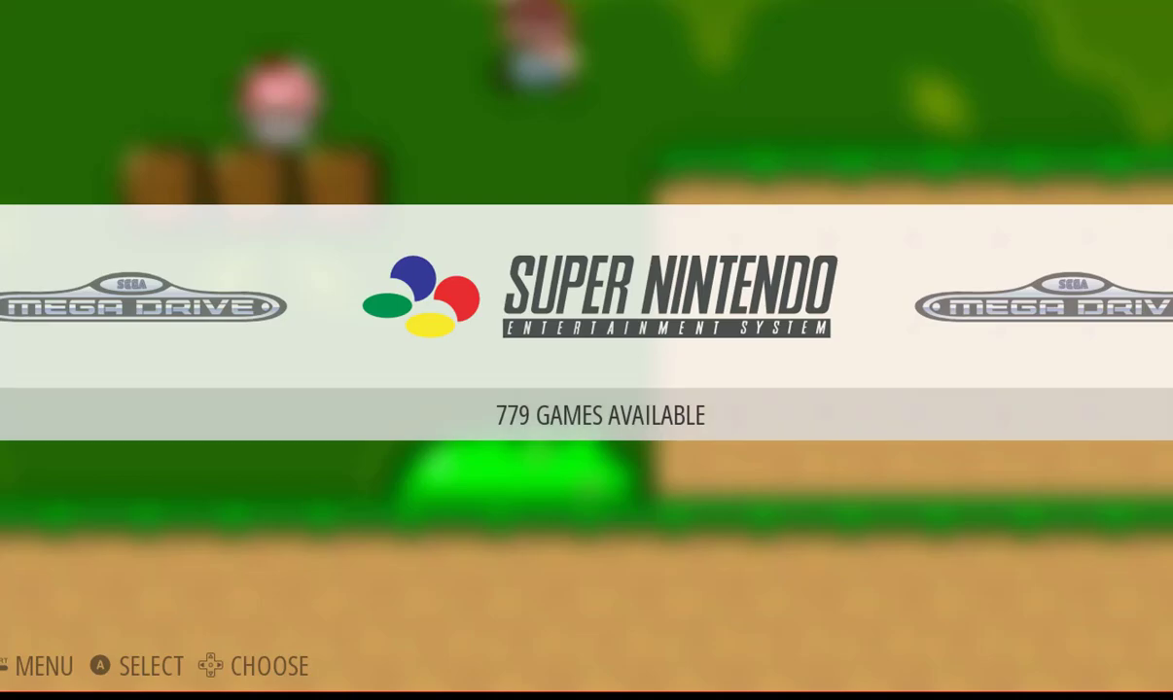
key(Return)
key(Down)
key(Down)
key(Down)
key(Down)
key(Down)
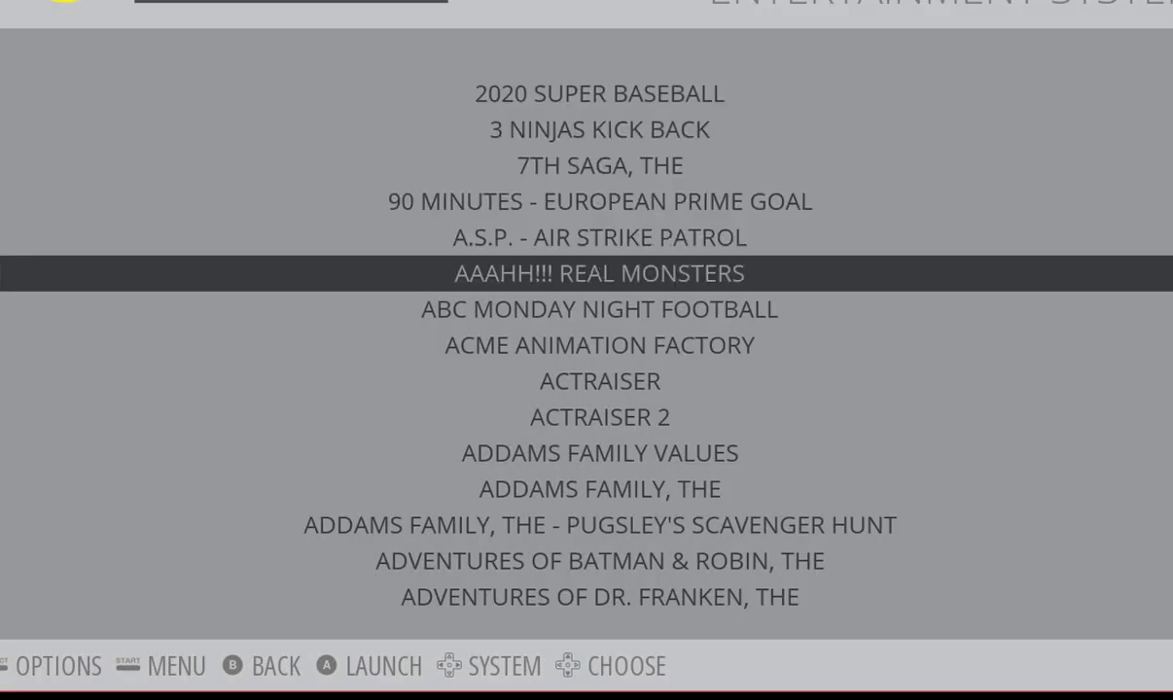
key(Down)
key(BackSpace)
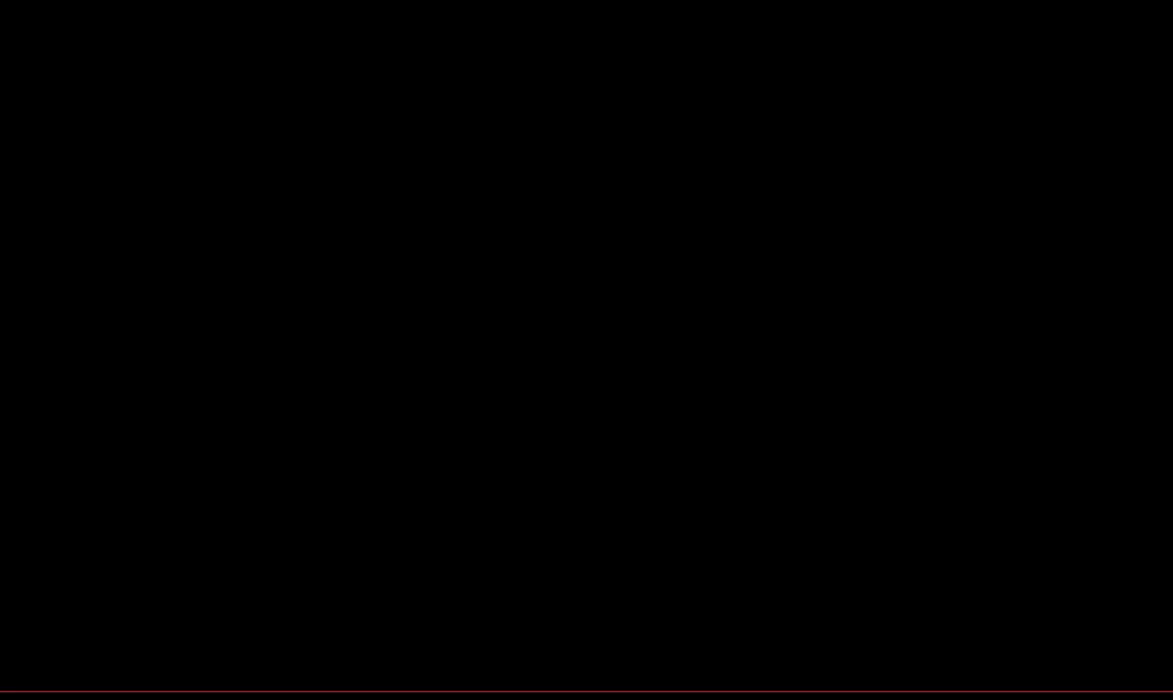
Open the Scraper settings from the main menu, review the options, and leave the menus again.
key(Escape)
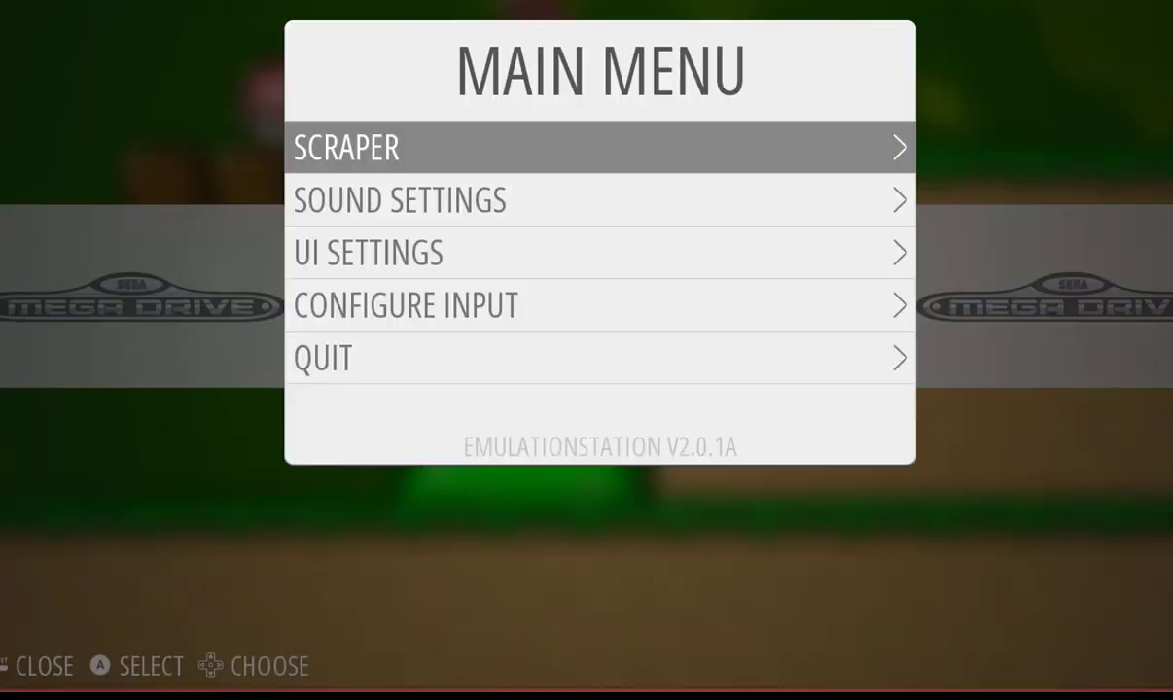
key(Escape)
key(Escape)
key(Return)
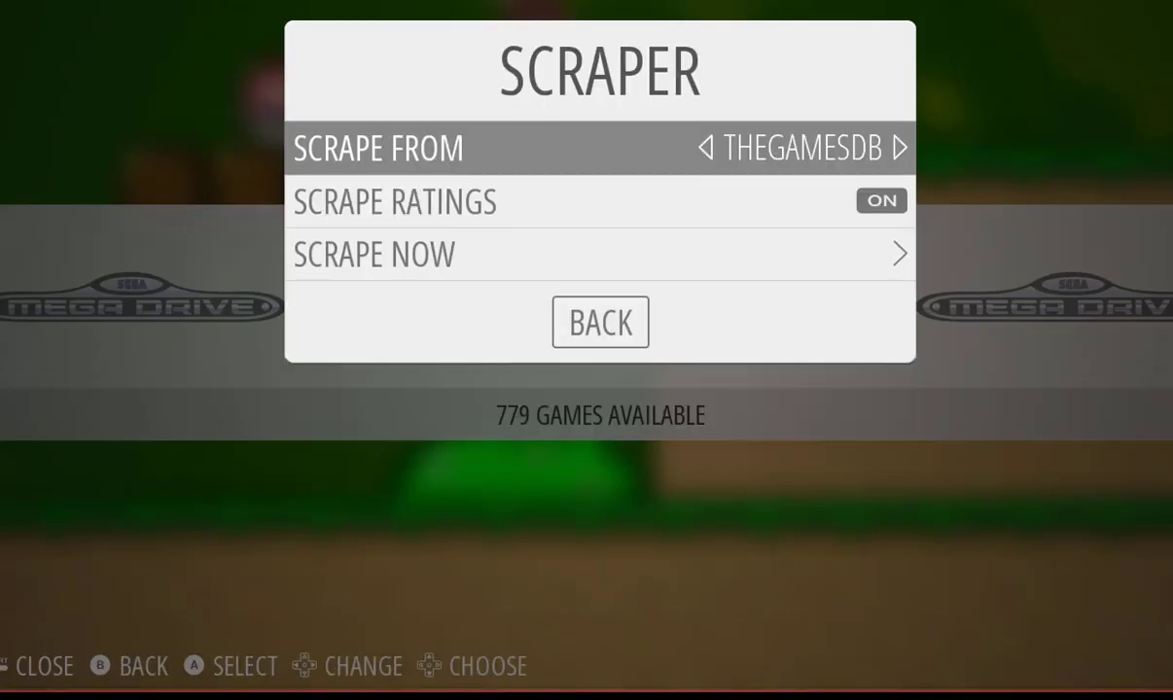
key(Down)
key(Down)
key(Down)
key(Up)
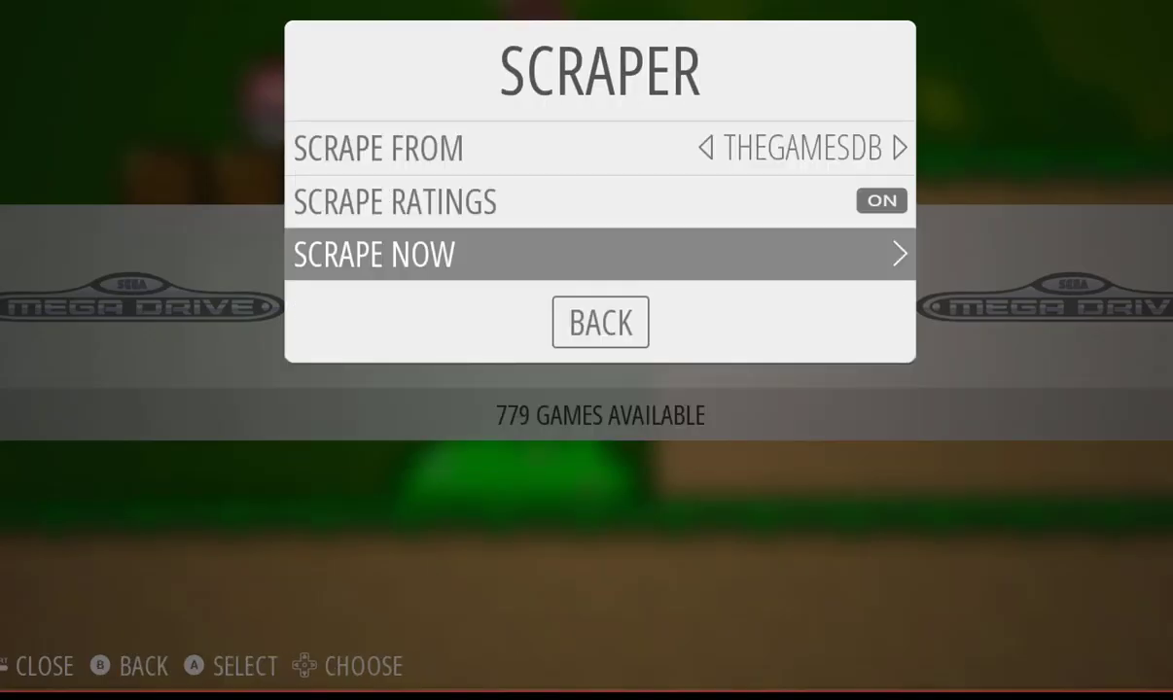
key(Down)
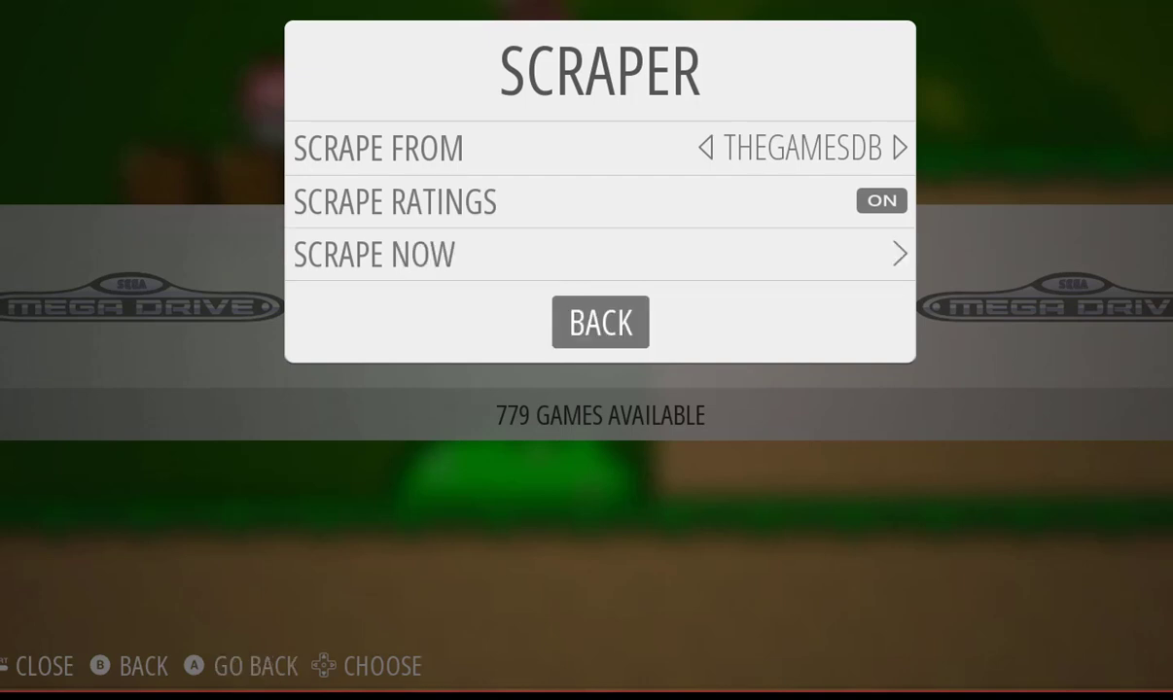
key(Return)
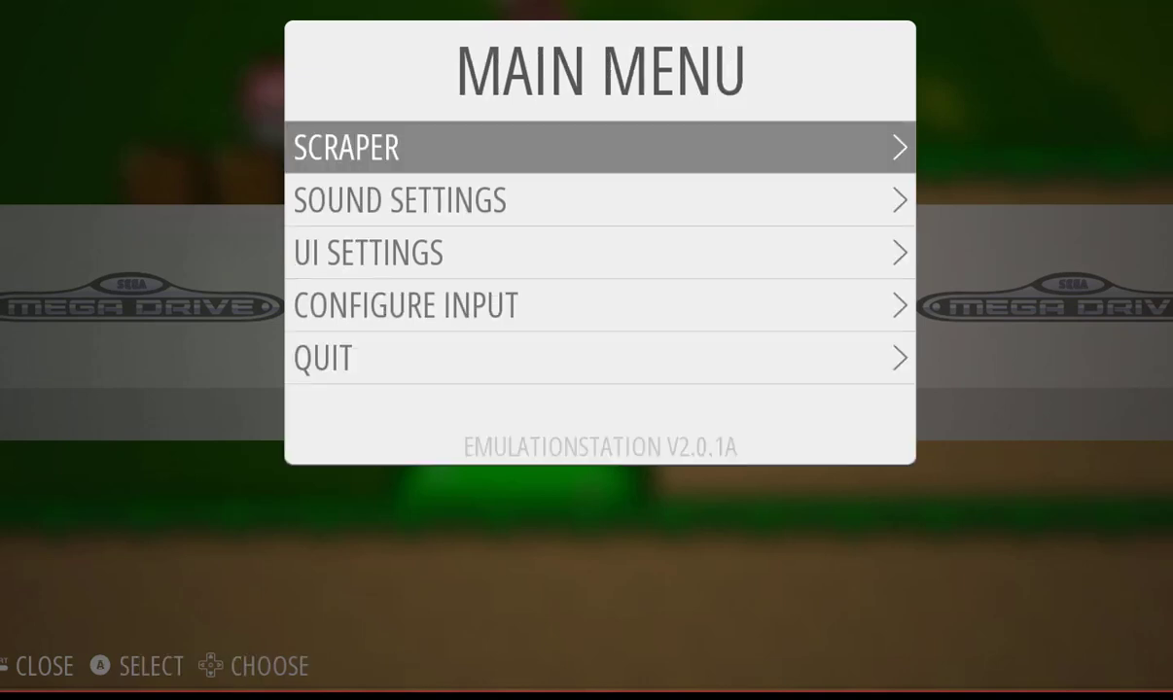
key(Escape)
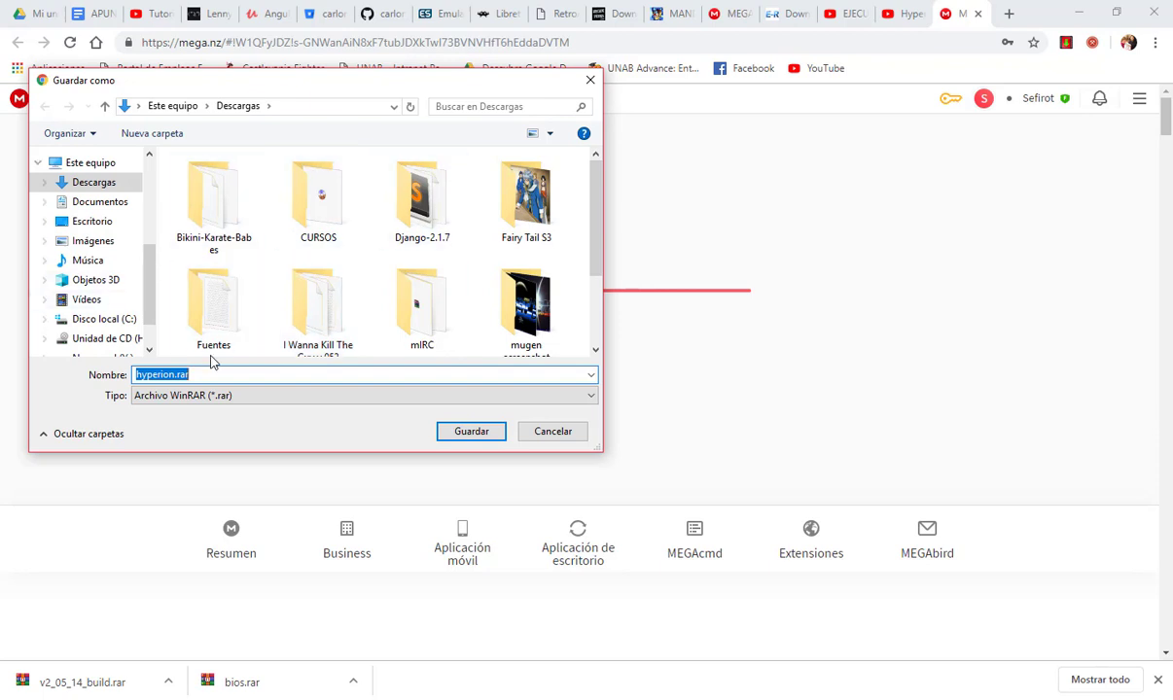
Save the hyperion.rar download from MEGA in Chrome to the Descargas folder.
scroll(320, 233, down, 2)
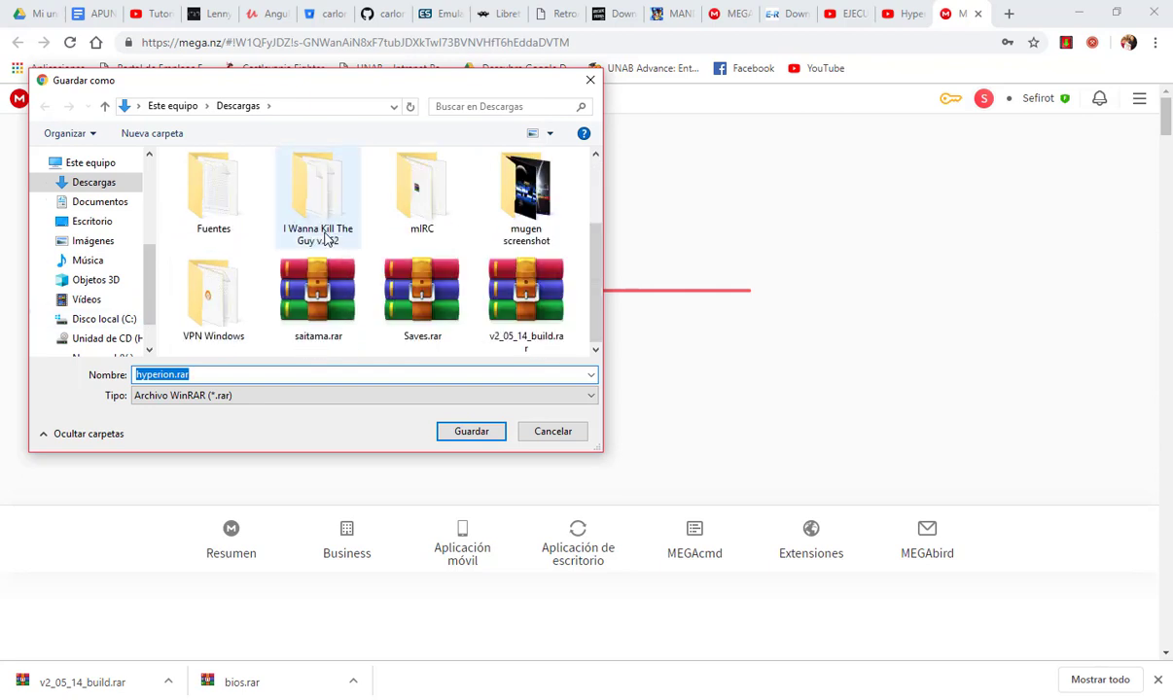
scroll(324, 237, up, 2)
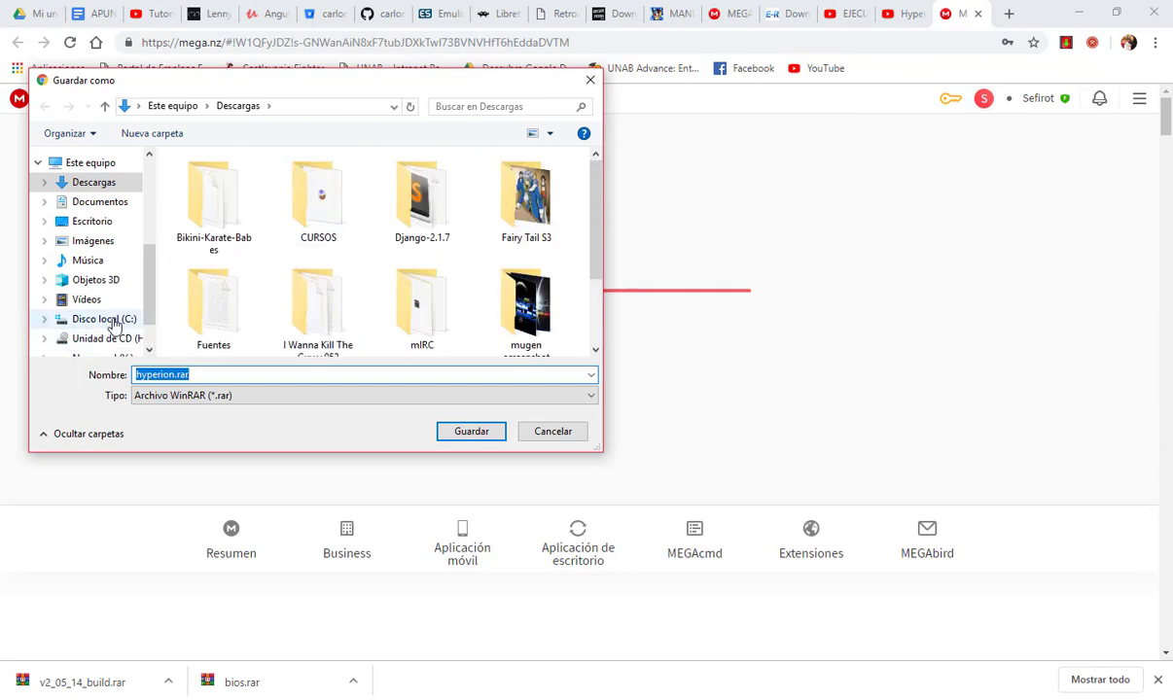
click(479, 437)
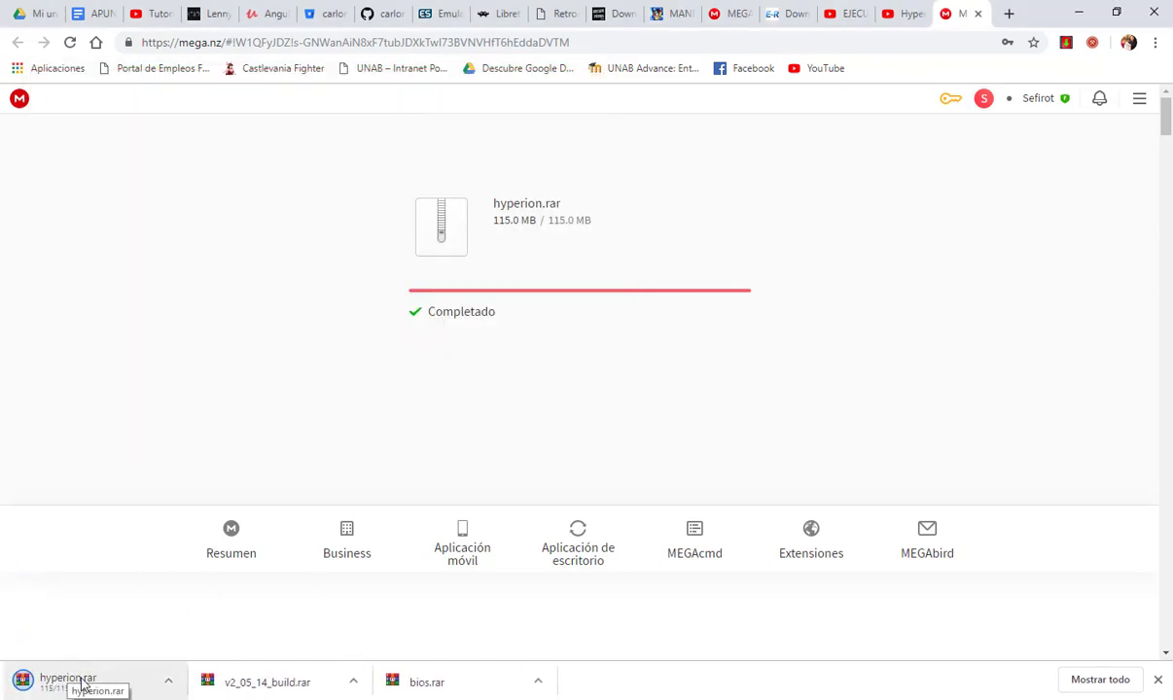
Switch to File Explorer and open the hyperion.rar archive from the Descargas folder.
mouse_move(185, 696)
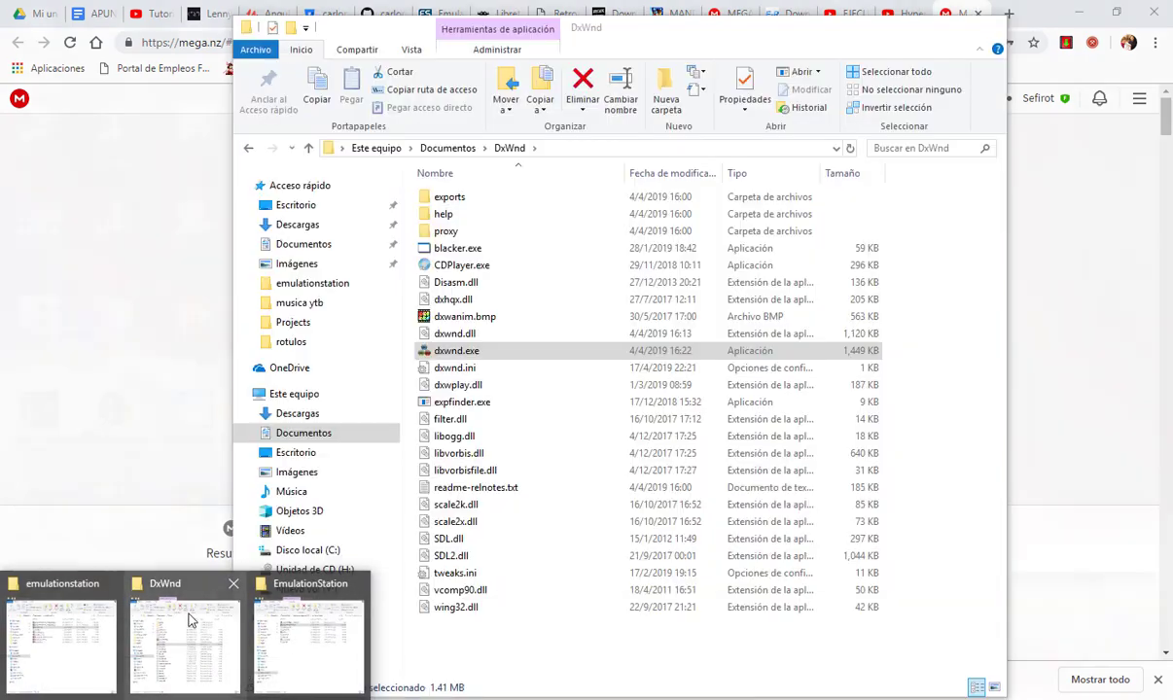
click(189, 621)
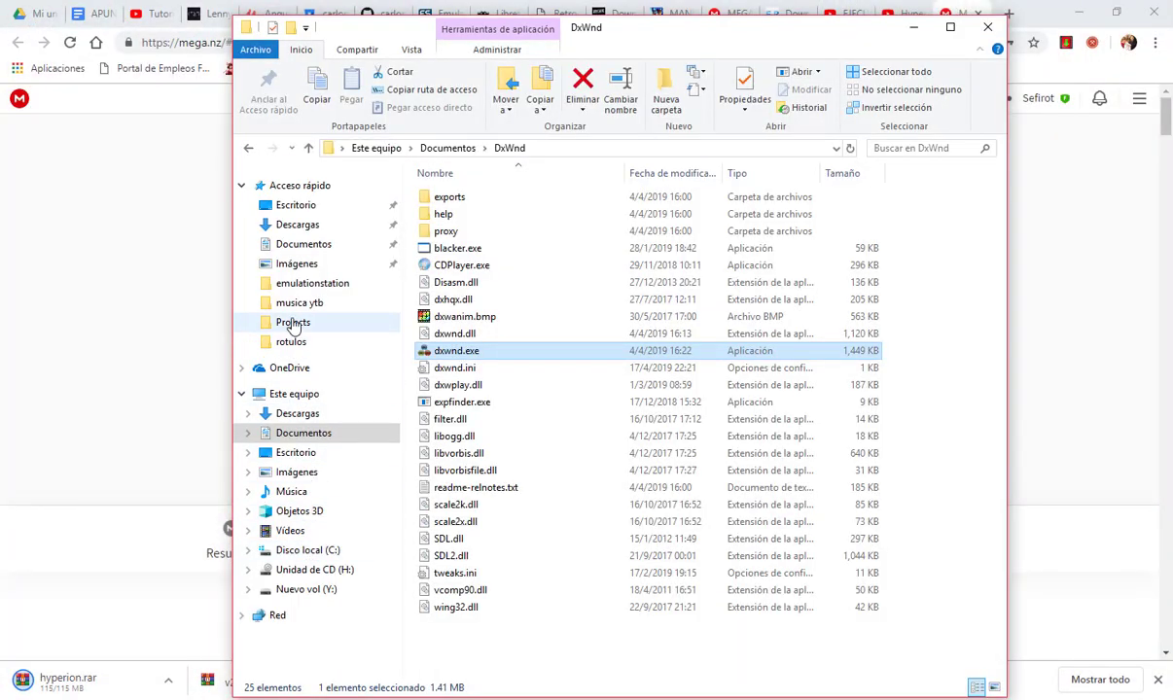
click(294, 225)
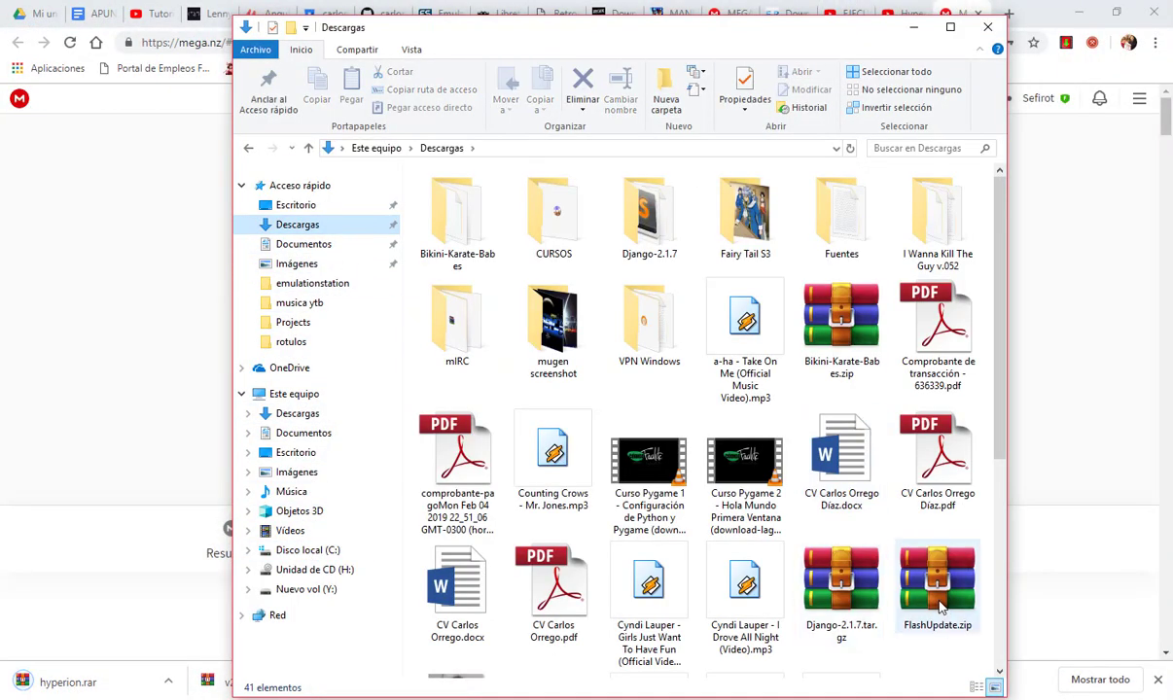
scroll(880, 598, down, 3)
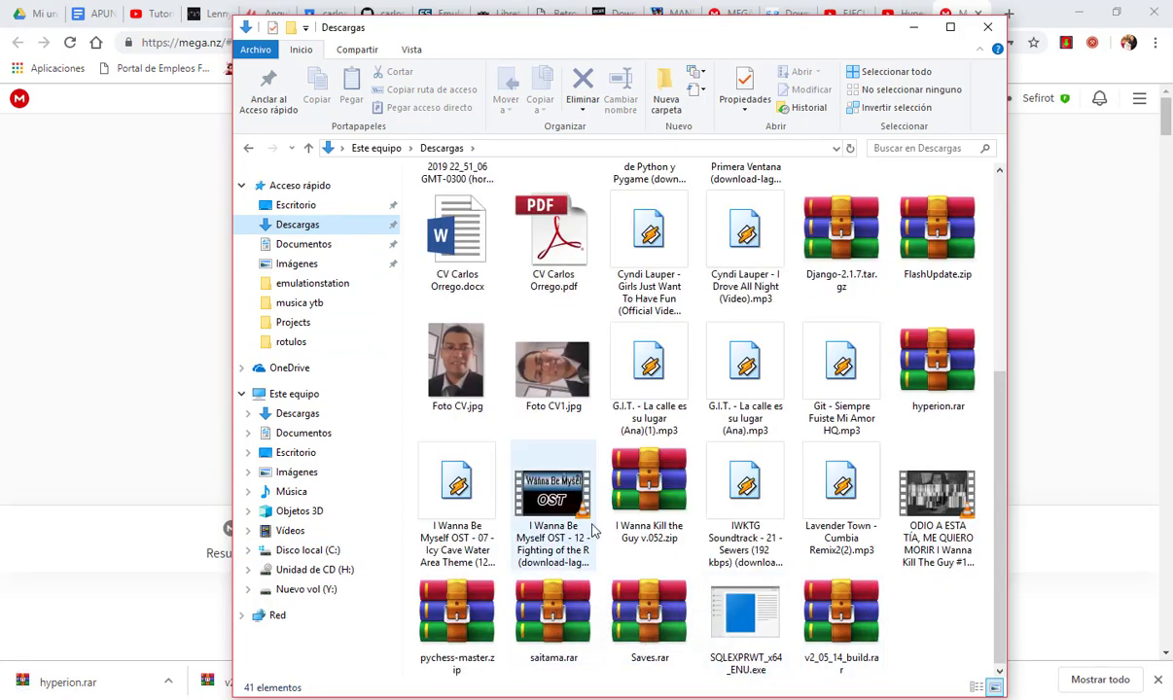
scroll(681, 530, up, 3)
scroll(687, 533, down, 3)
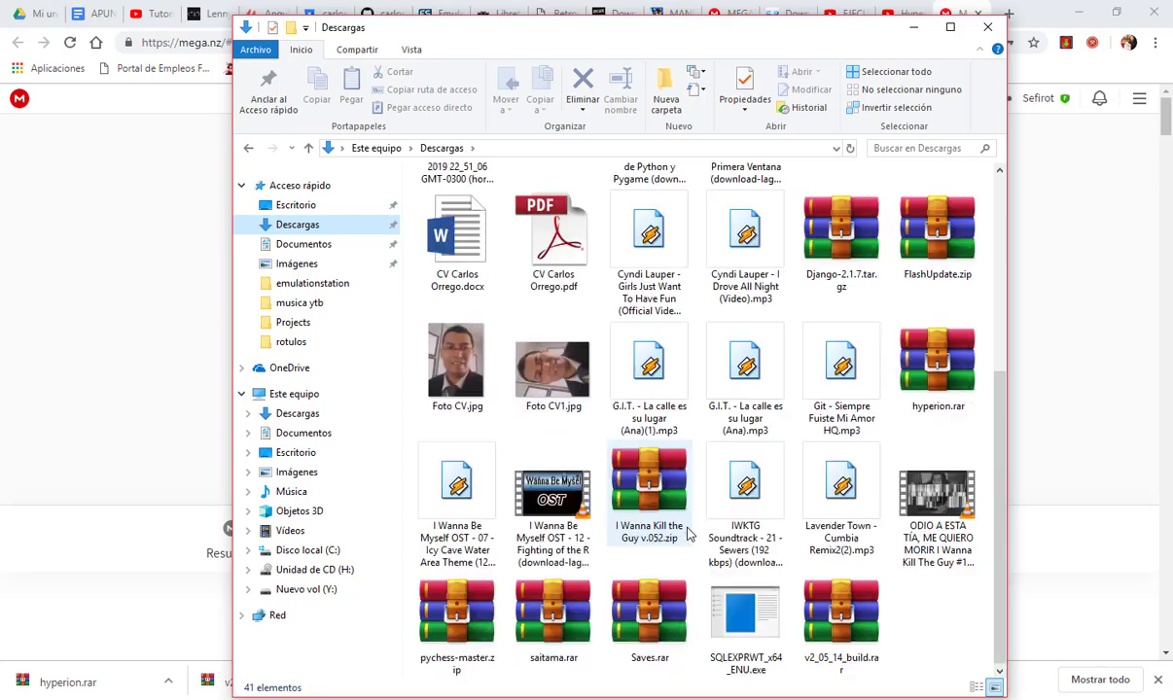
click(962, 369)
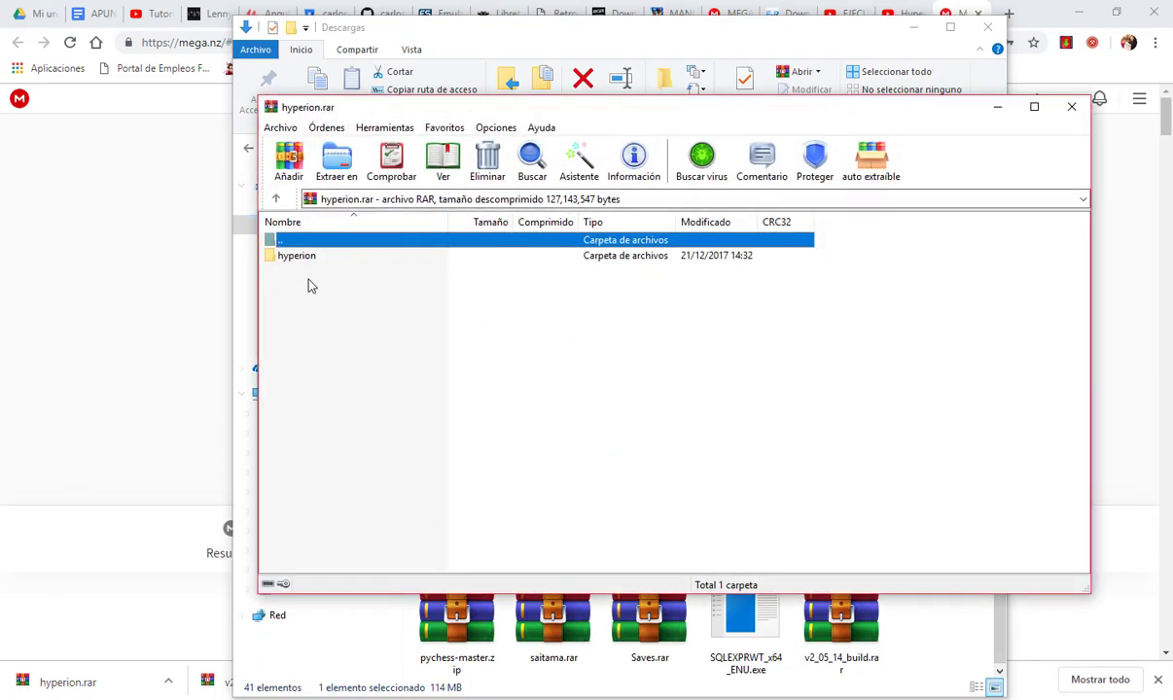
Bring up the .emulationstation folder in the user's profile and open its themes subfolder.
click(160, 696)
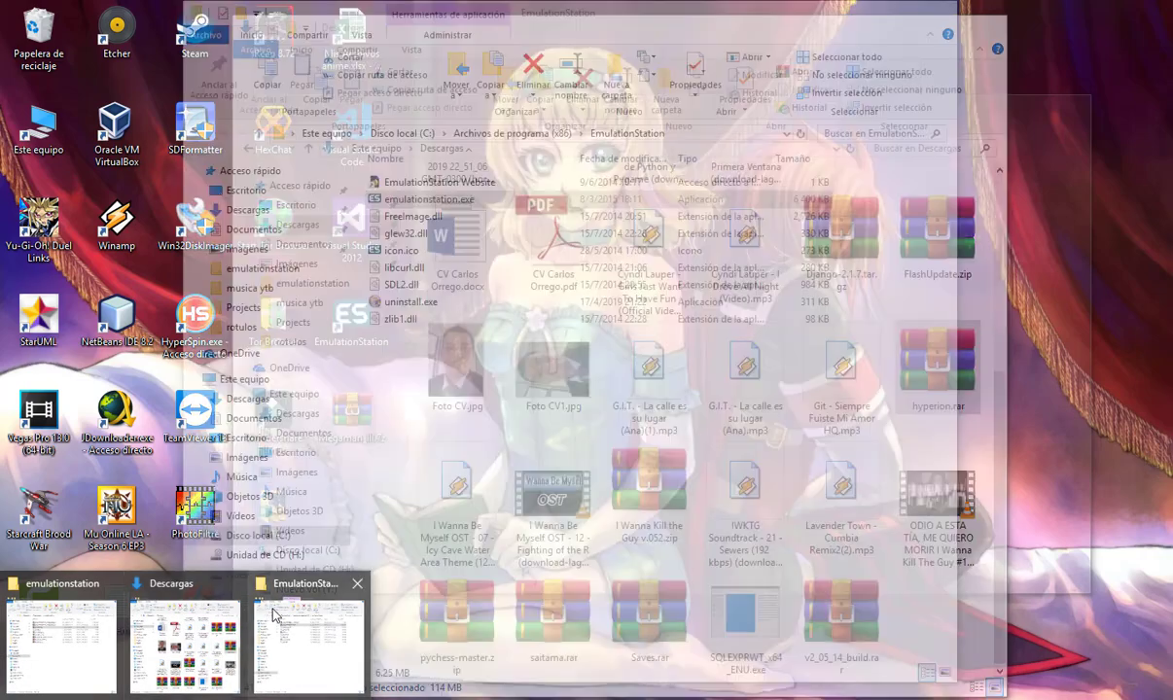
mouse_move(87, 614)
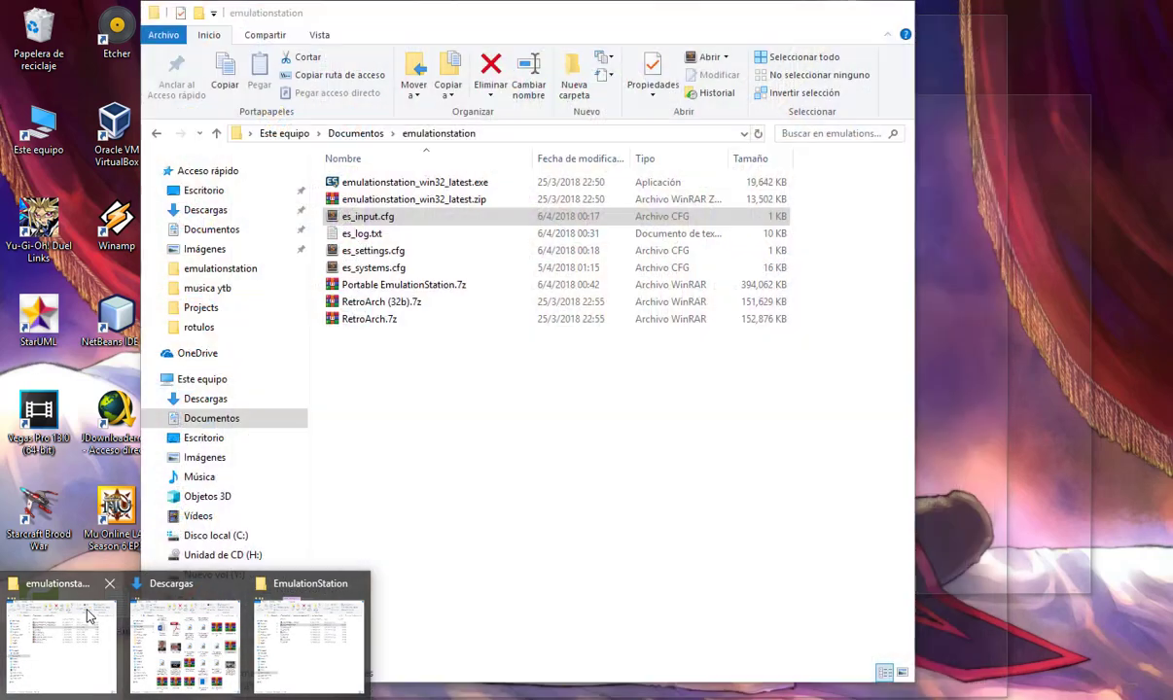
mouse_move(304, 637)
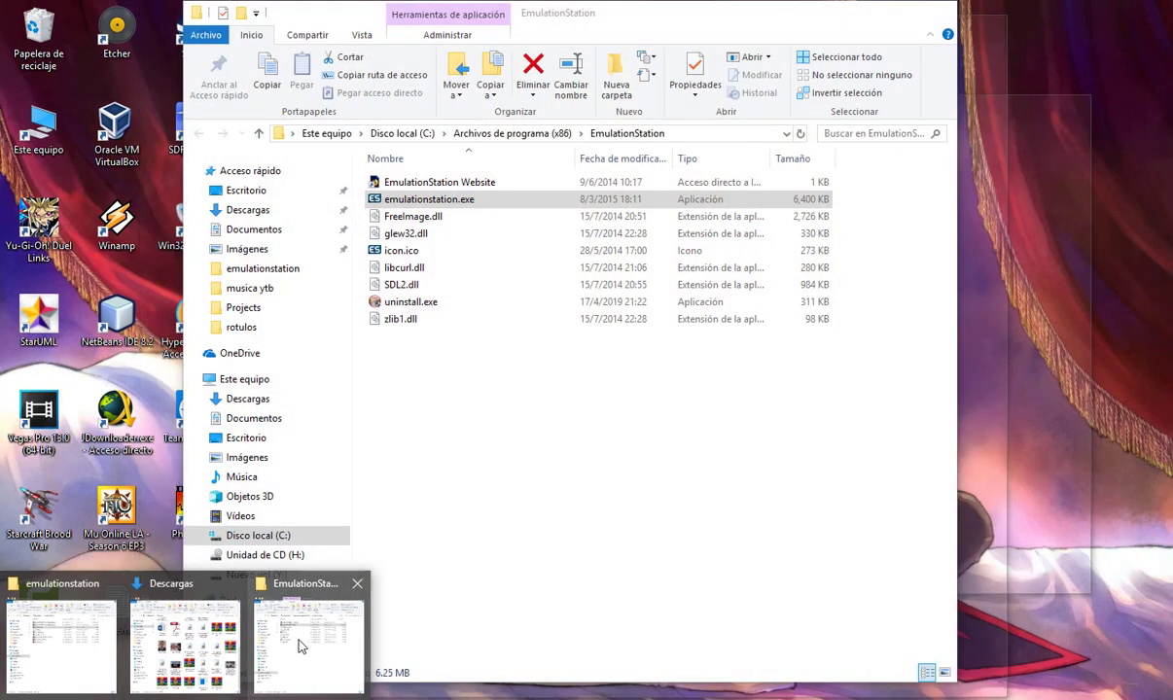
click(61, 644)
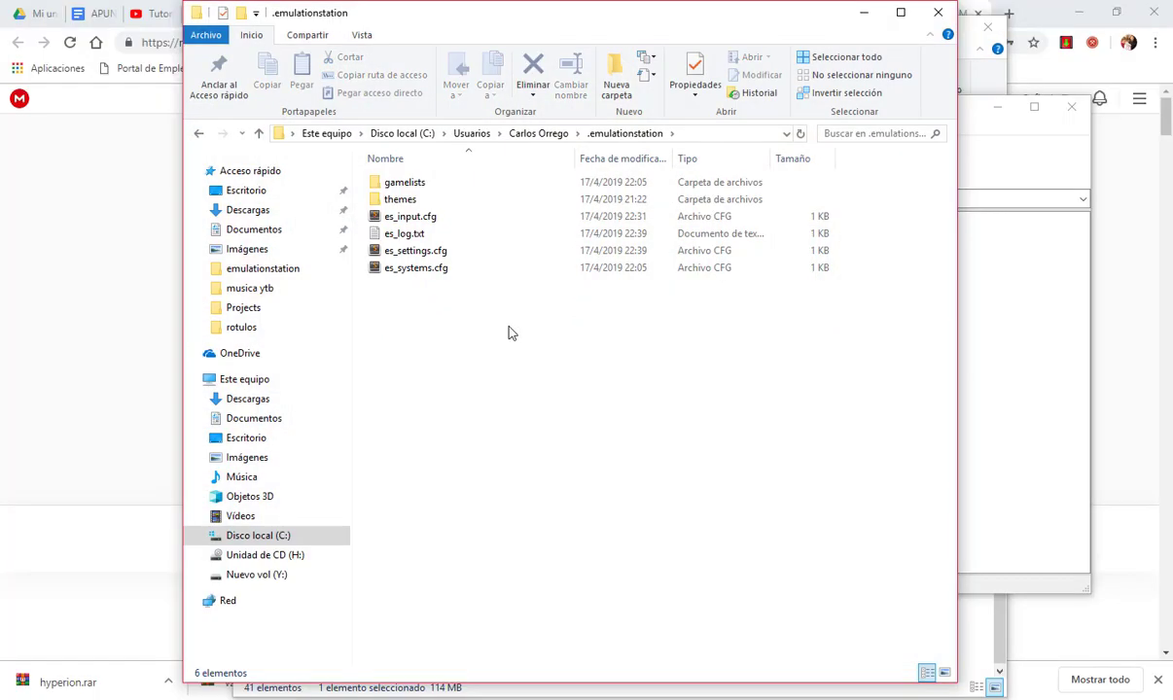
double_click(416, 200)
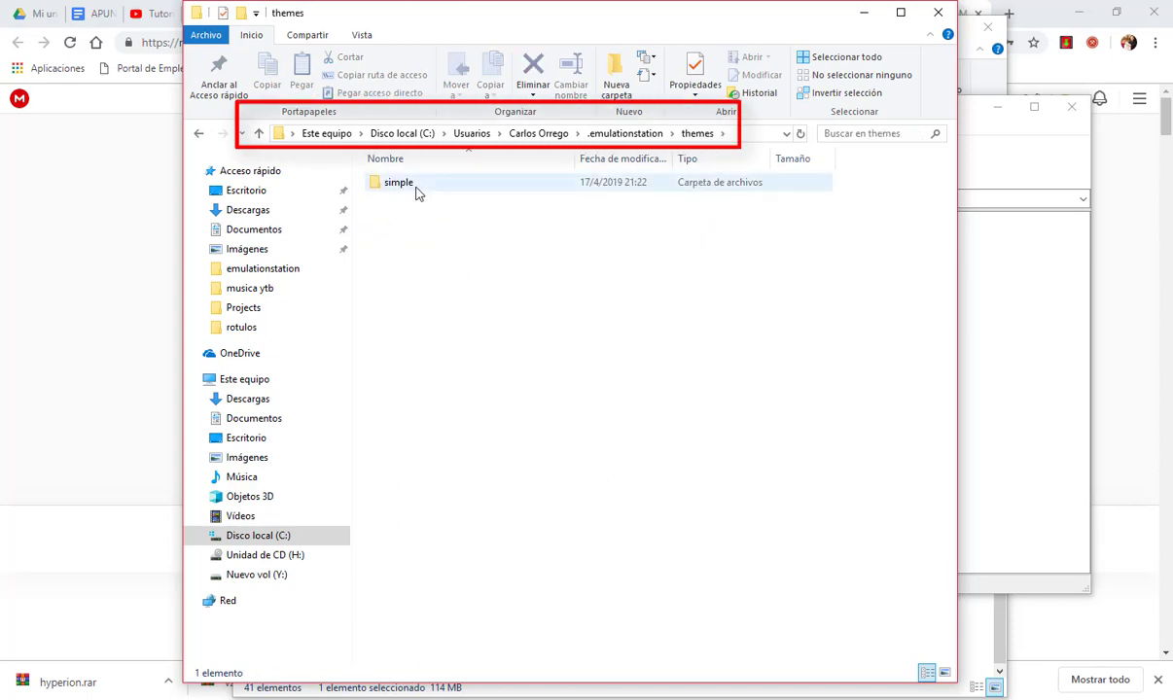
Extract the hyperion folder from the archive into the themes folder and close WinRAR.
click(998, 293)
drag(420, 117, 856, 170)
drag(696, 306, 628, 367)
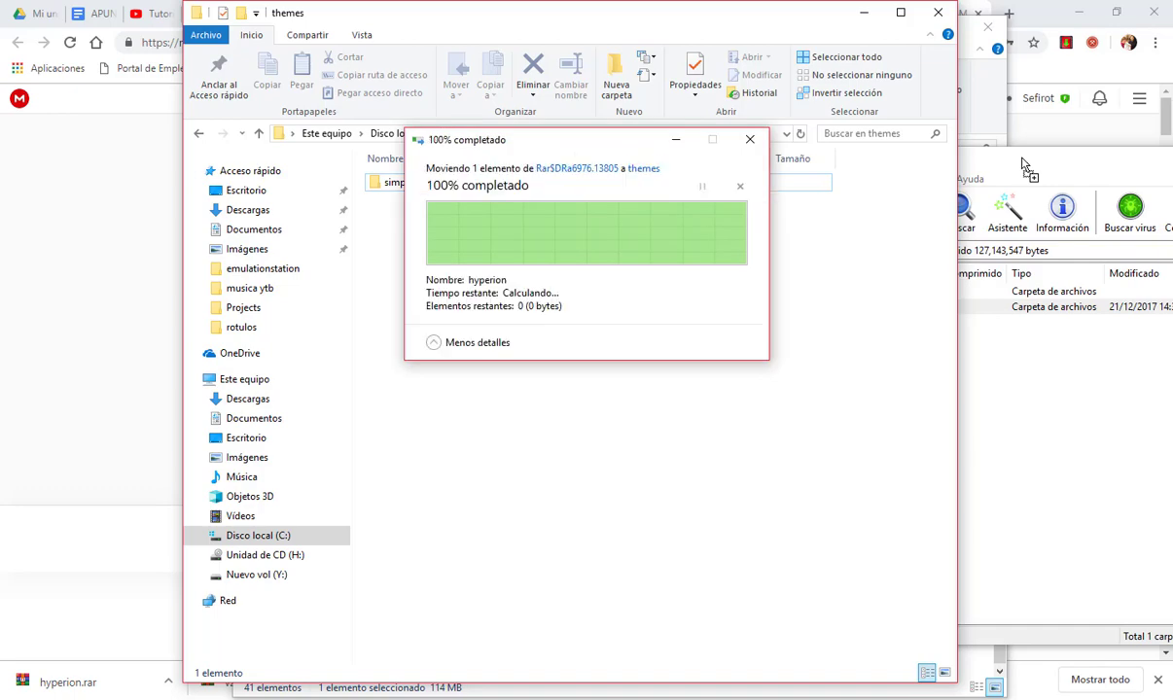
drag(1021, 164, 471, 268)
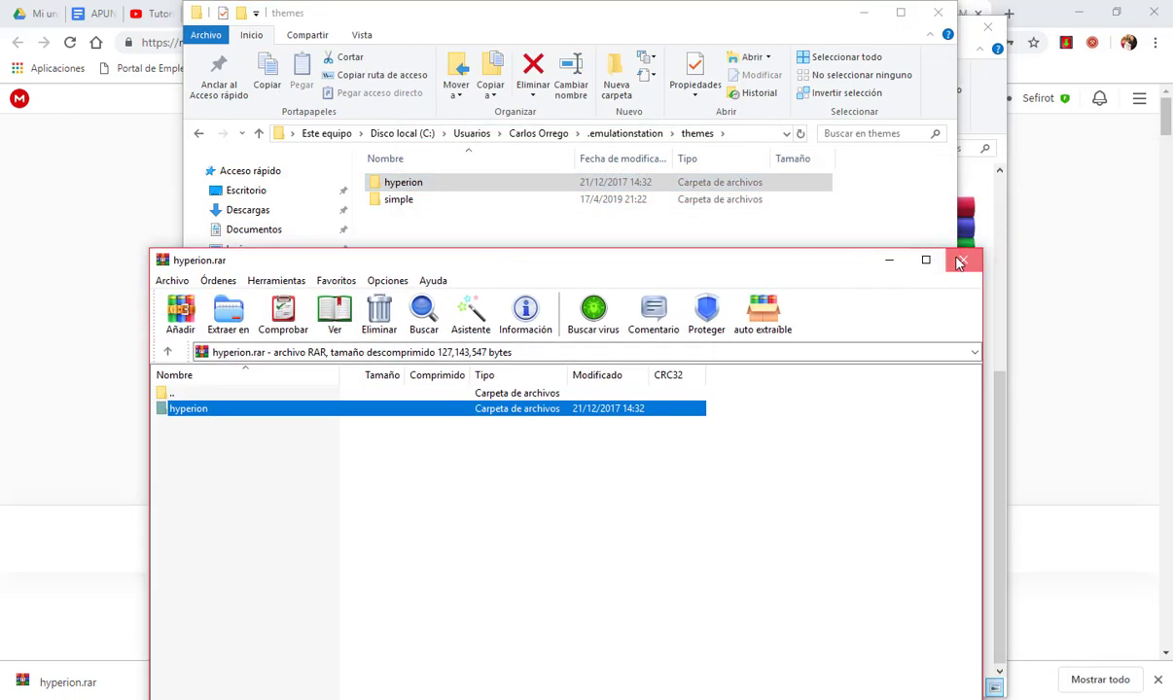
click(959, 260)
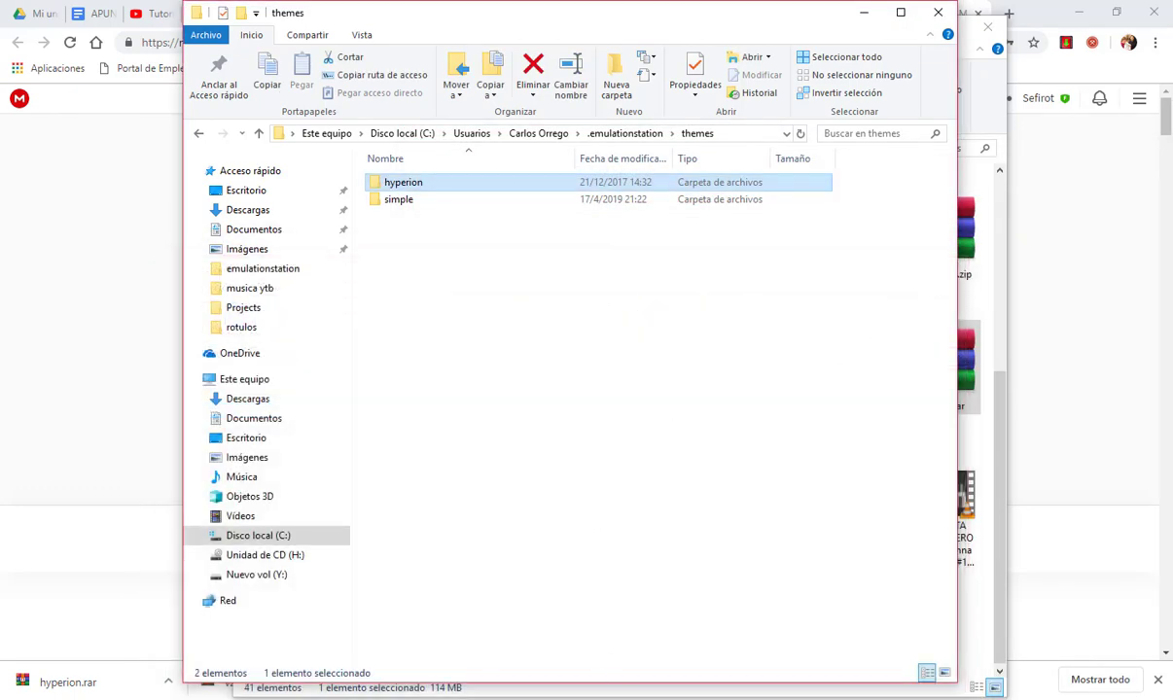
Launch EmulationStation and open the UI Settings from the main menu.
double_click(207, 121)
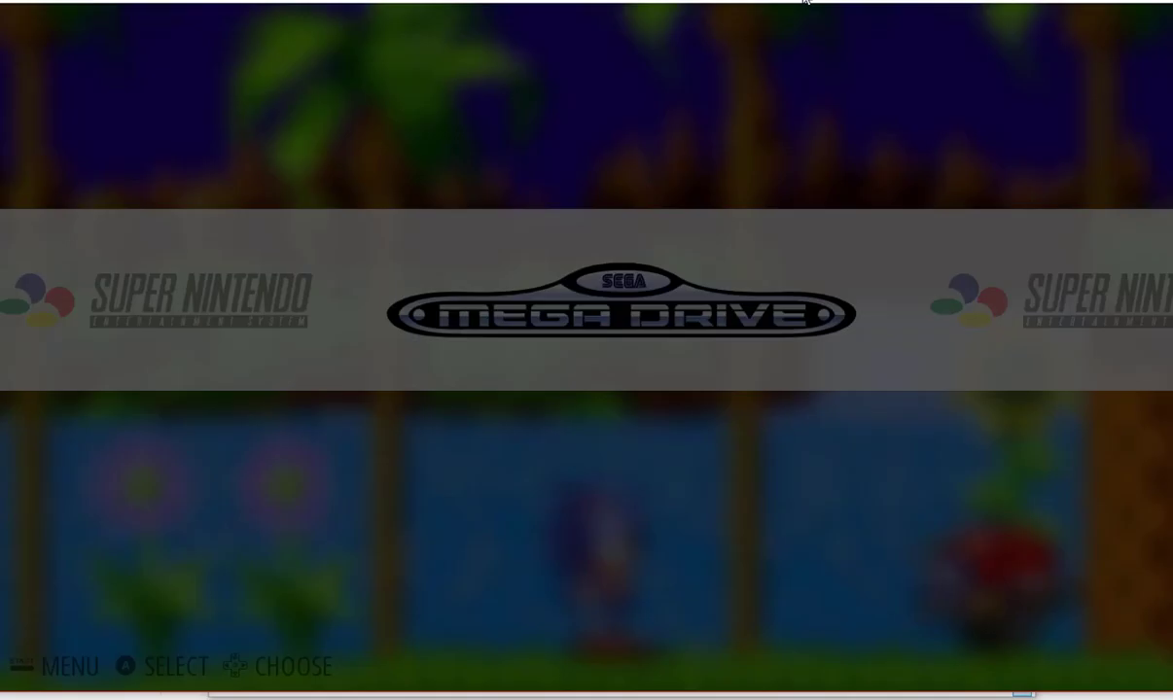
key(Return)
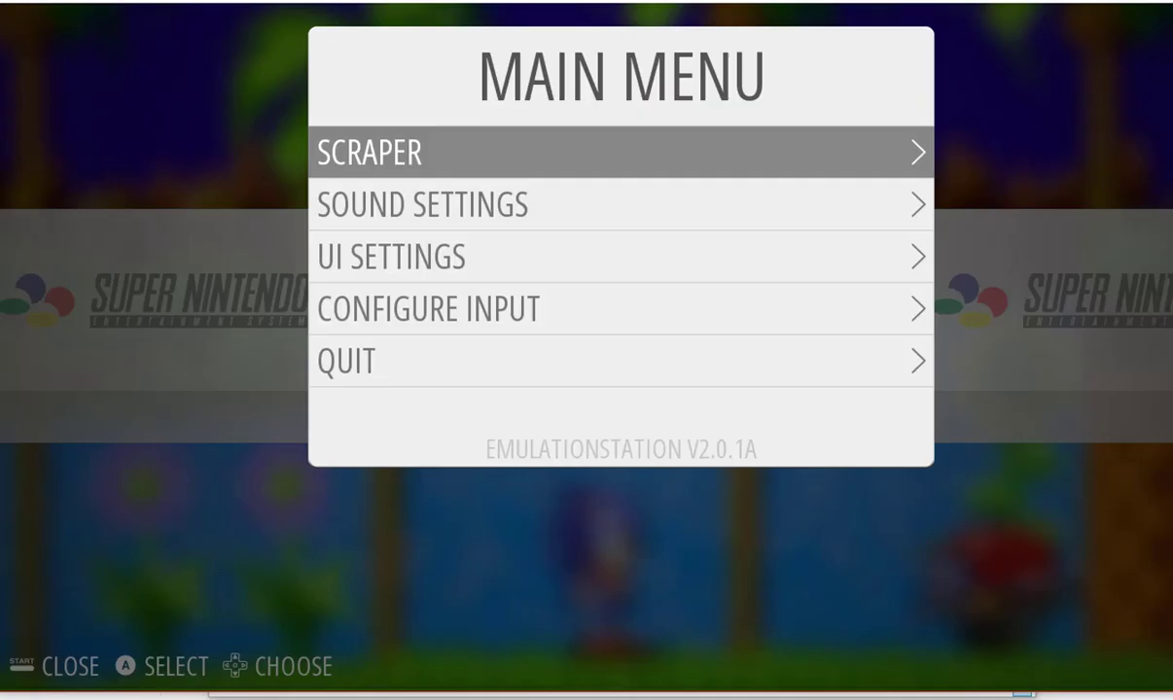
key(Down)
key(Down)
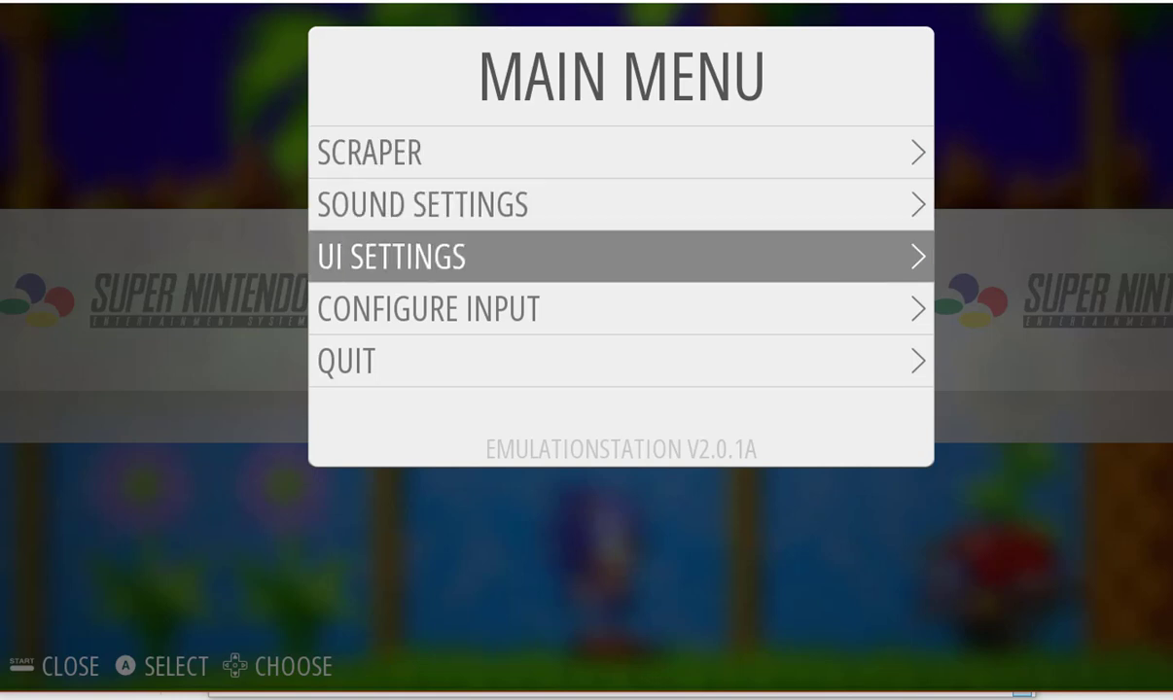
key(Down)
key(Up)
key(Return)
Set the theme set to Hyperion and leave the menus to the system selection.
key(Down)
key(Down)
key(Down)
key(Down)
key(Down)
key(Down)
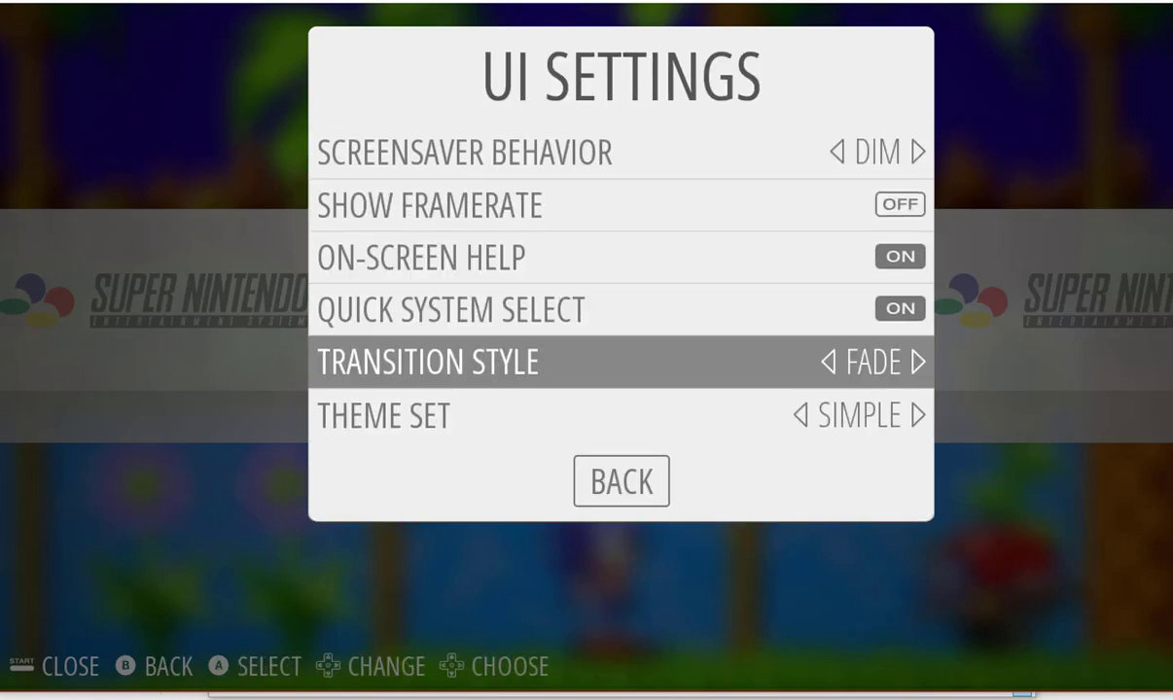
key(Right)
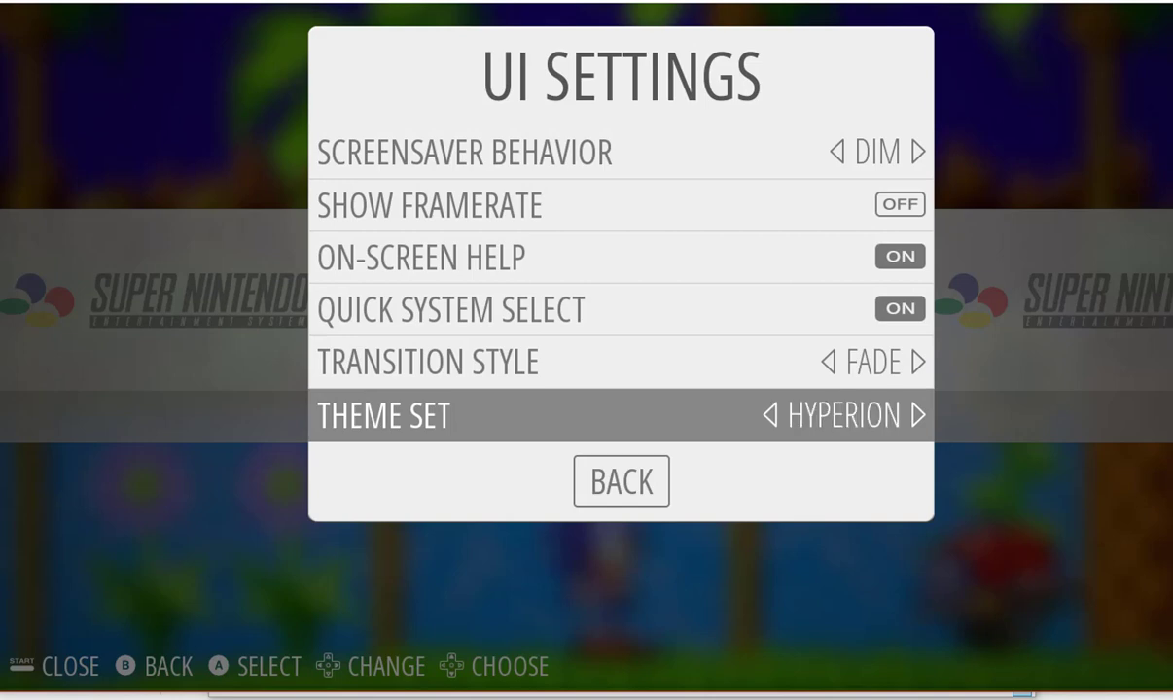
key(Down)
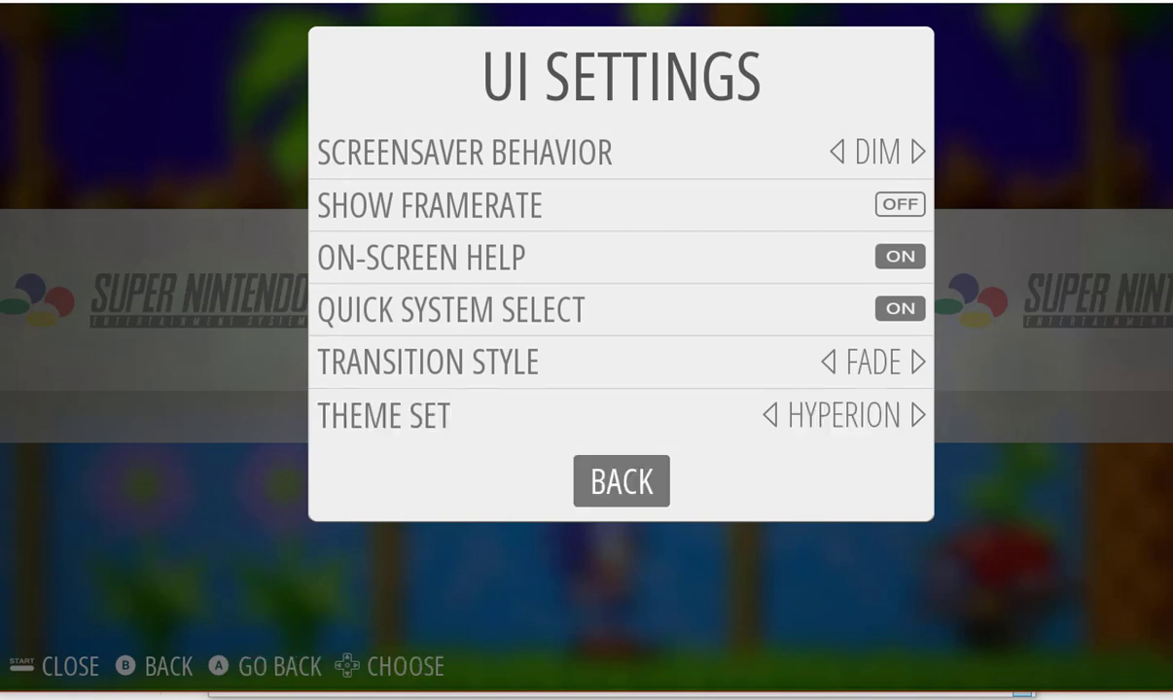
key(Return)
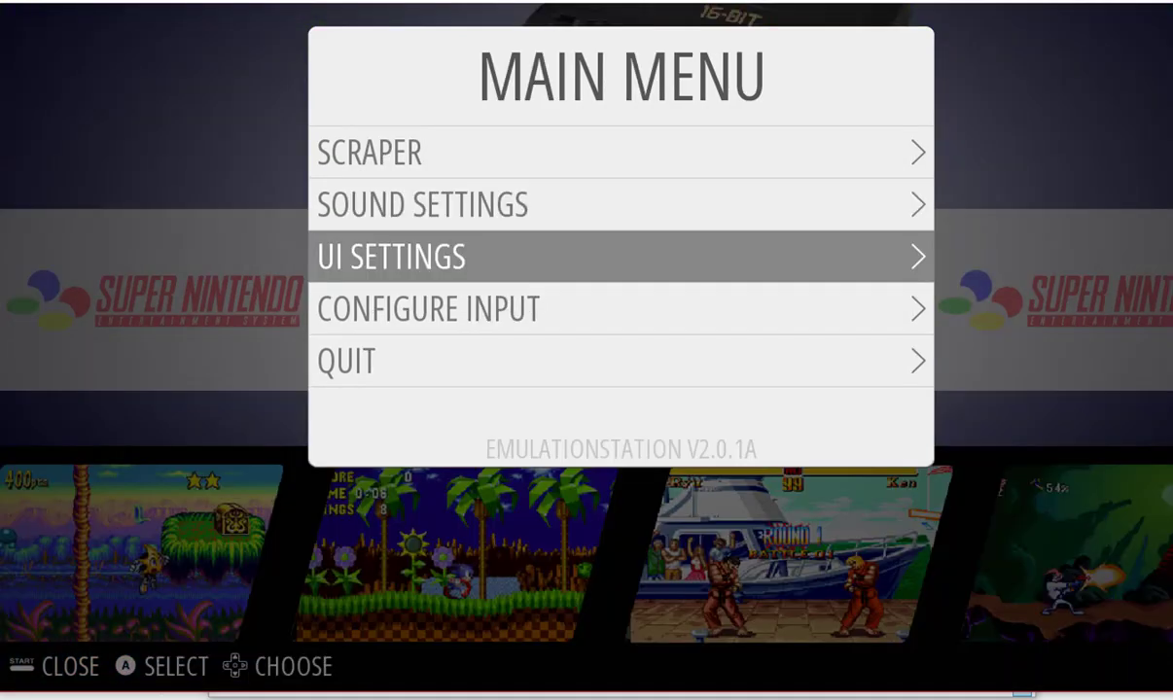
key(Escape)
Switch back and forth between the Super Nintendo and Mega Drive systems to examine the Hyperion theme.
key(Right)
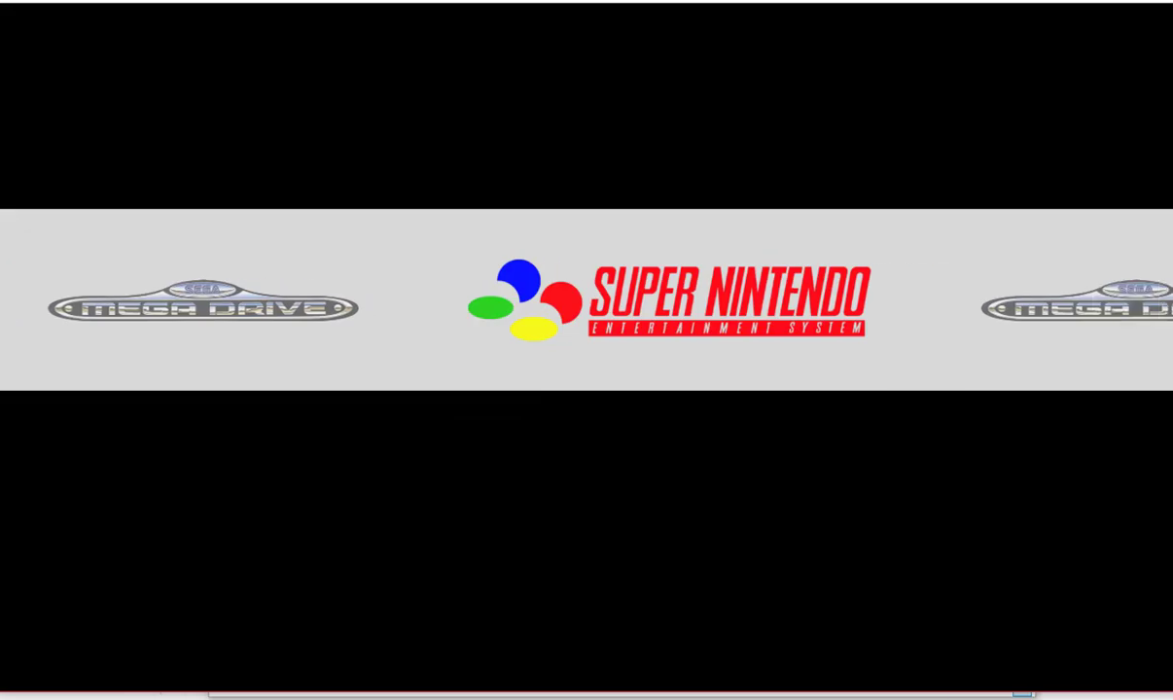
key(Left)
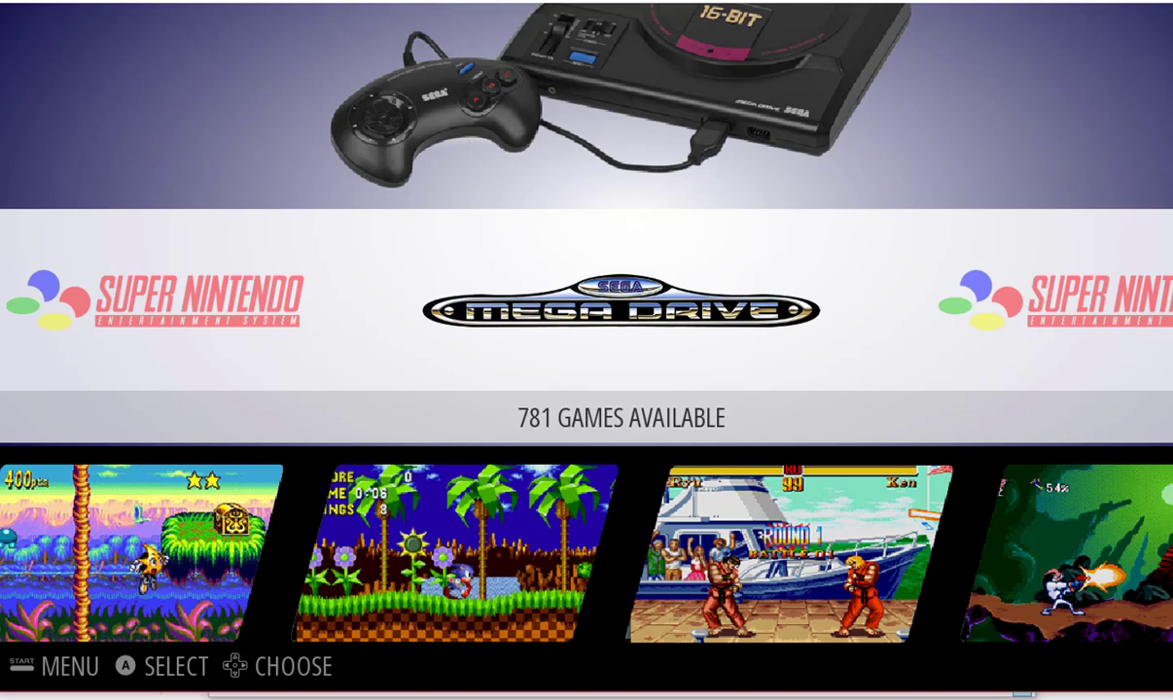
key(Left)
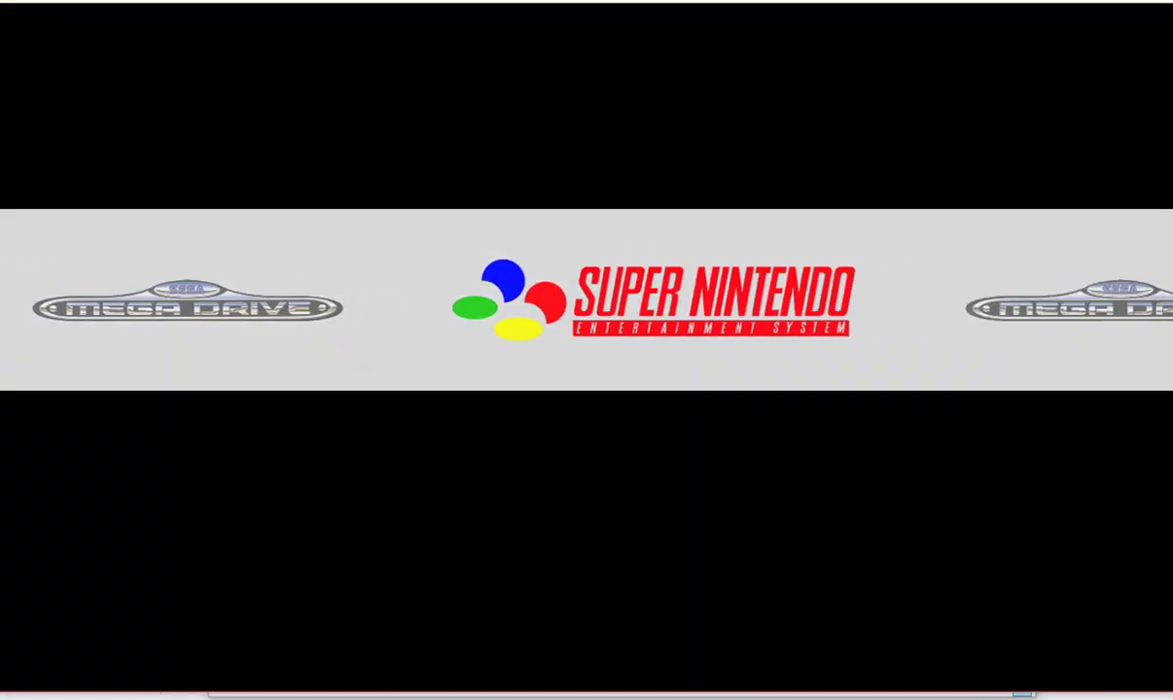
key(Left)
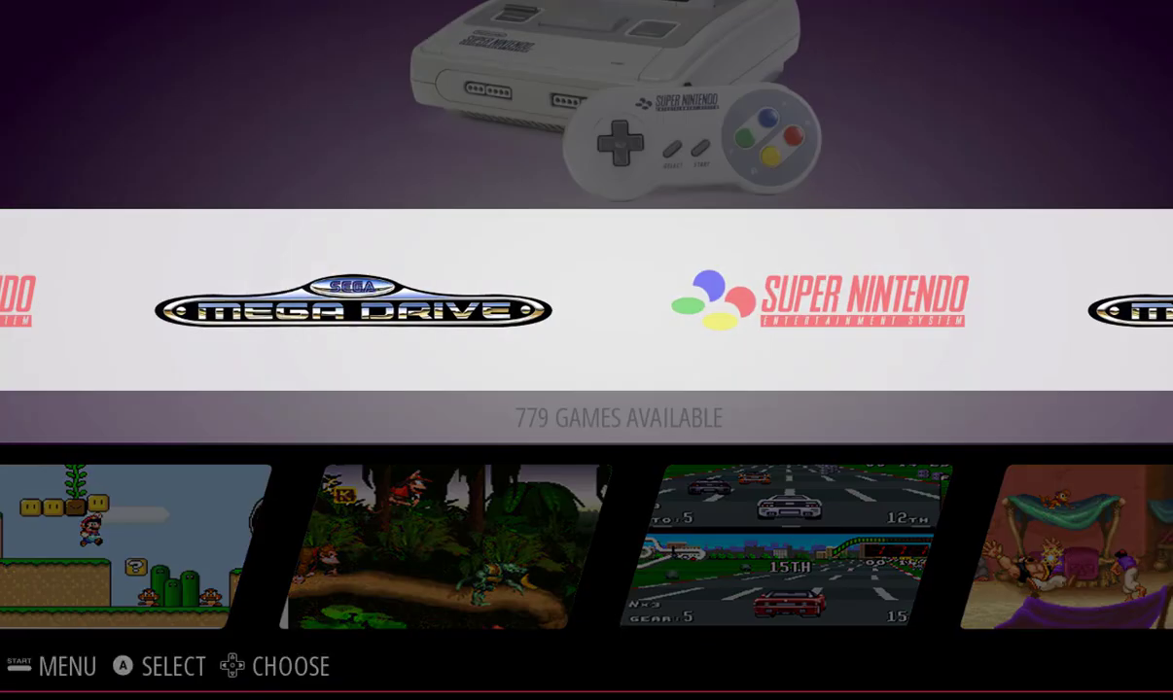